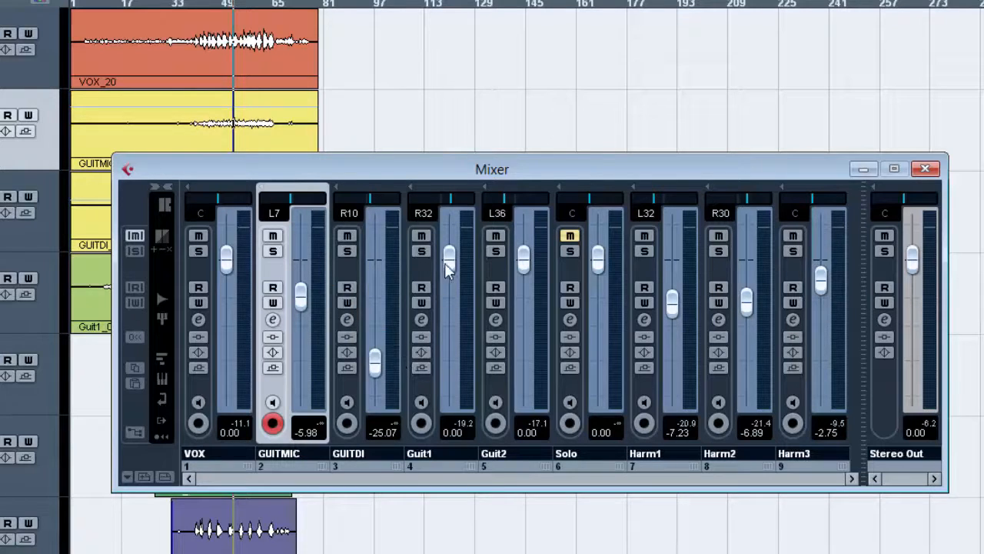
Lower the Guit1 level to about -6.98 dB and the Guit2 level to about -8.03 dB in the mixer.
drag(450, 261, 450, 310)
drag(523, 261, 526, 326)
drag(449, 323, 449, 314)
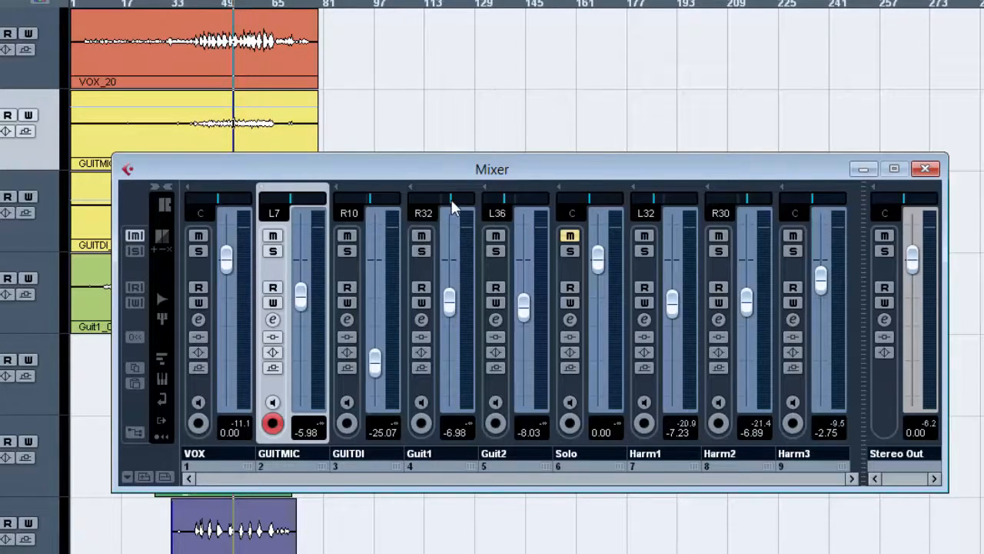
Set the Guit1 pan to R50 and the Guit2 pan to L40.
double_click(425, 215)
text(r50)
key(Return)
double_click(500, 214)
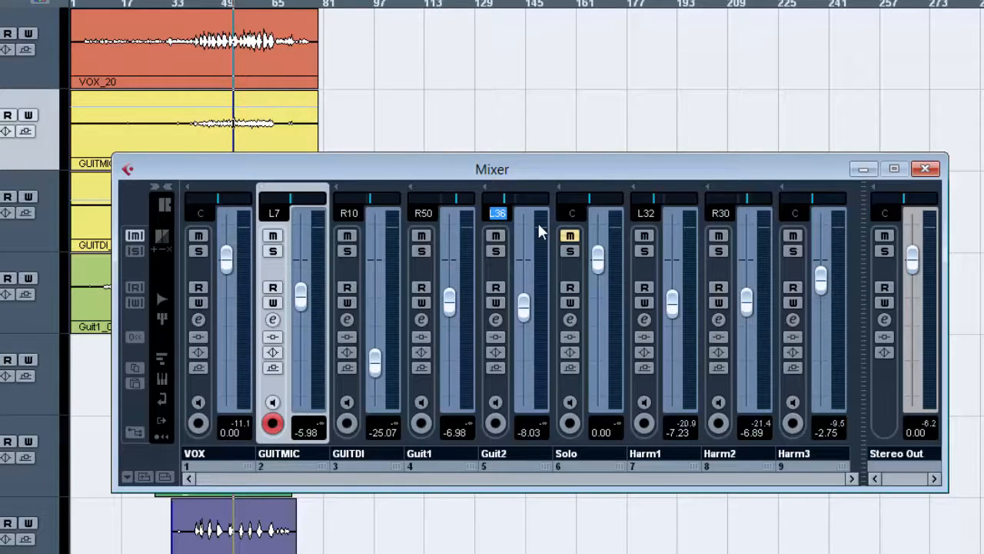
key(BackSpace)
text(l40)
key(Return)
Unmute the Solo channel, pan it to about R25 and lower its level to about -0.67 dB.
click(569, 235)
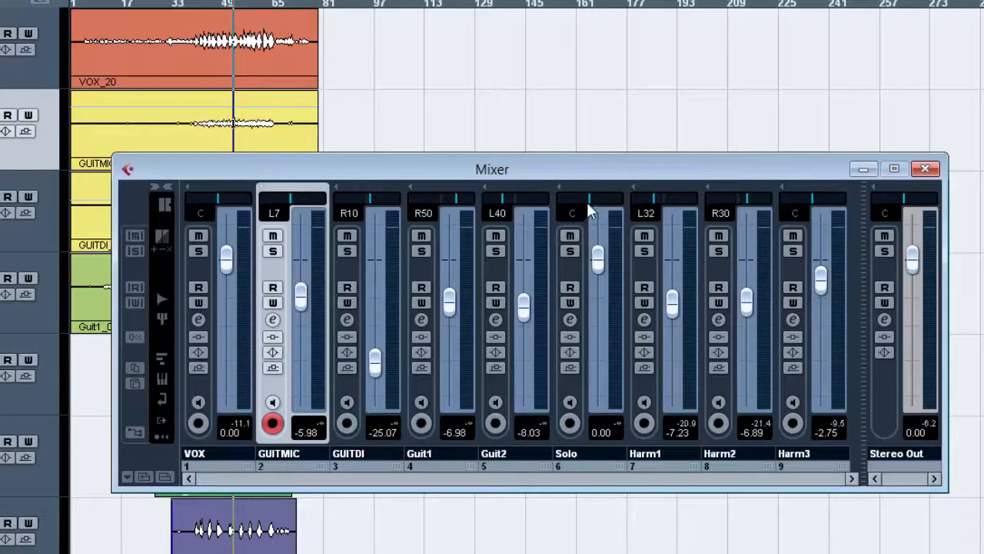
drag(590, 208, 593, 207)
drag(593, 209, 599, 203)
drag(598, 260, 598, 264)
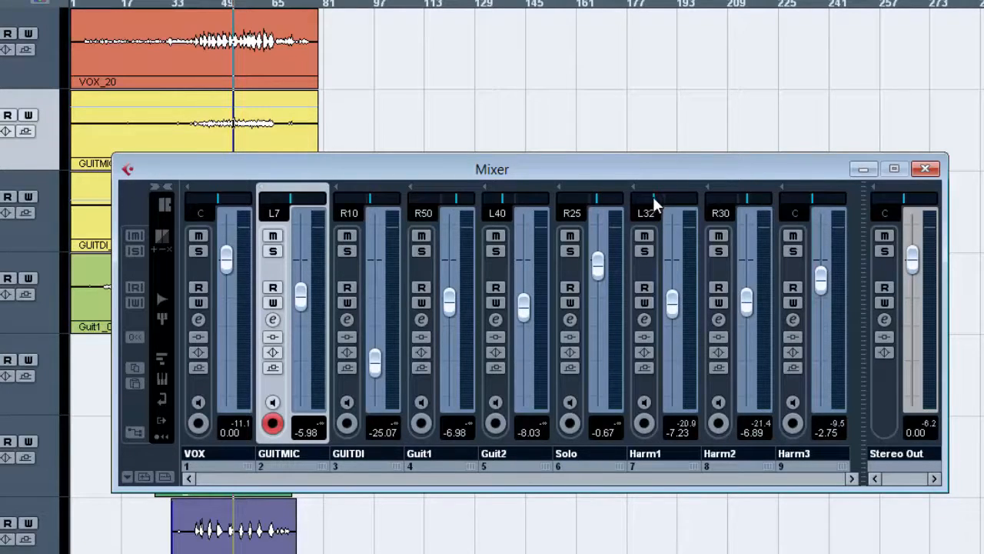
Pan the harmony channels apart: Harm1 to about L62, Harm2 to about R71 and Harm3 to about L22.
drag(653, 203, 649, 202)
drag(746, 205, 761, 203)
drag(812, 210, 807, 207)
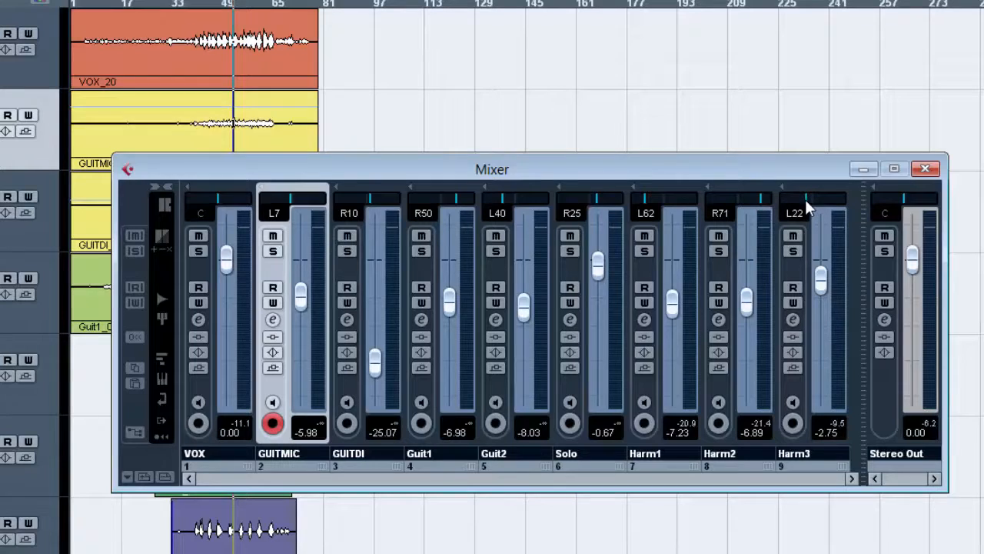
Lower the Harm3 and Harm2 levels to about -7.85 dB each and close the mixer.
drag(822, 281, 821, 307)
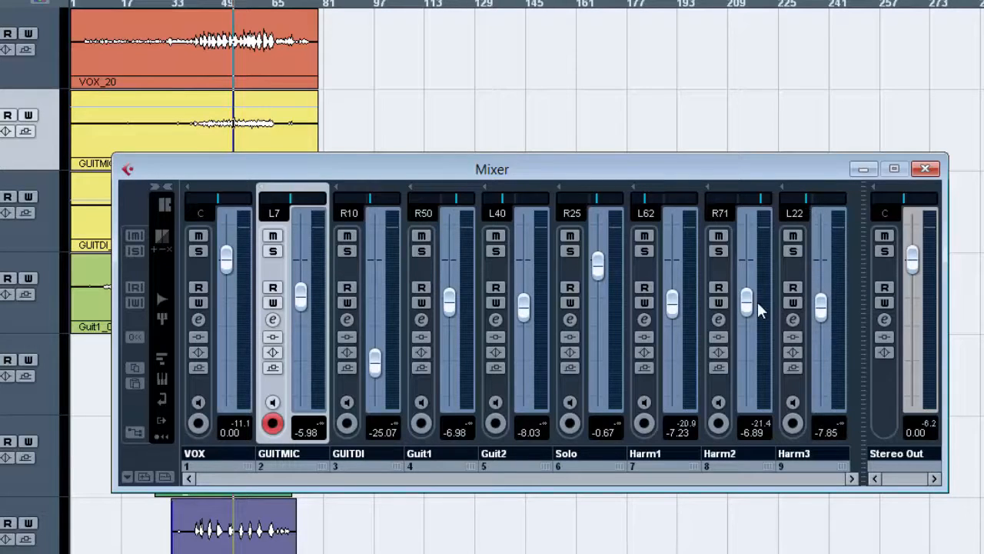
drag(748, 306, 746, 312)
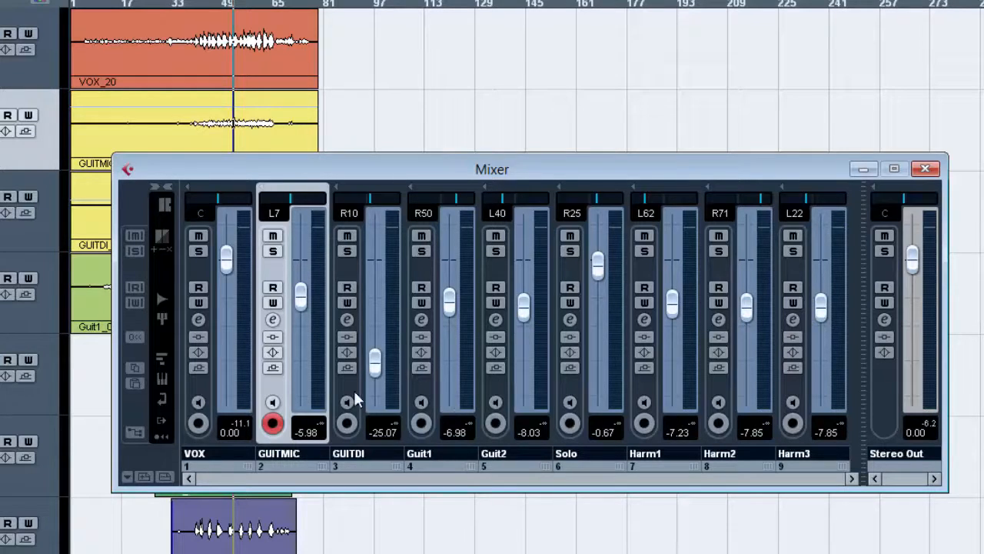
click(928, 169)
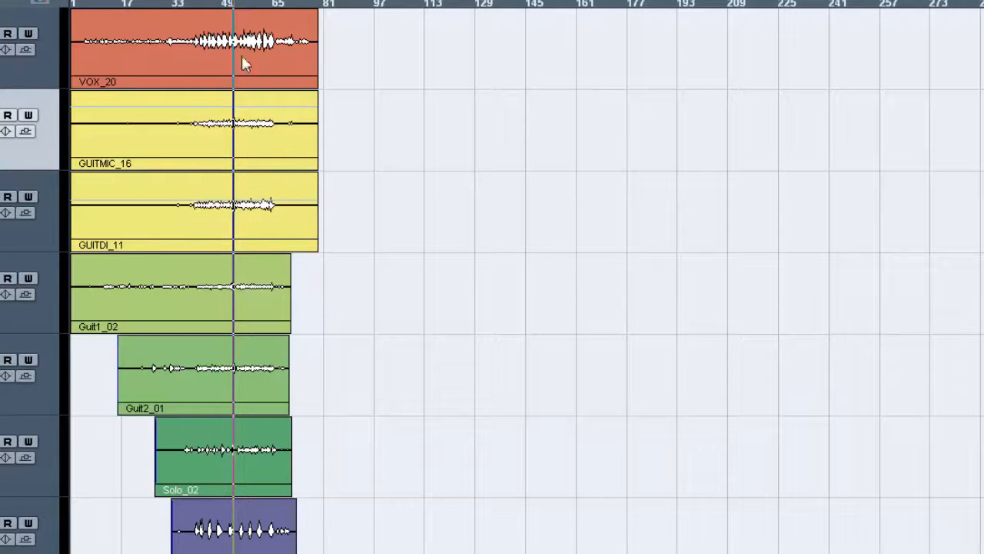
Play back the adjusted mix from just before bar 49.
click(213, 10)
key(space)
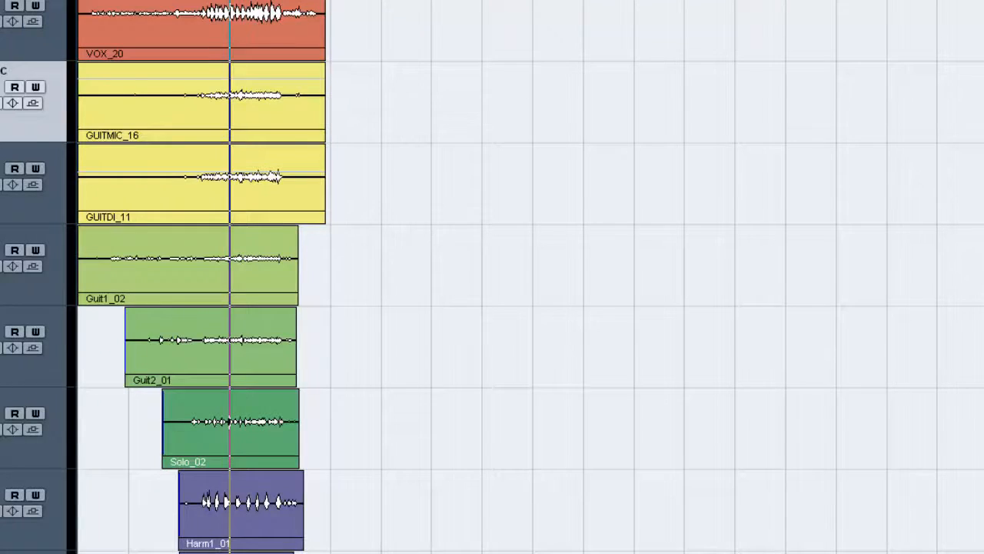
key(shift+g)
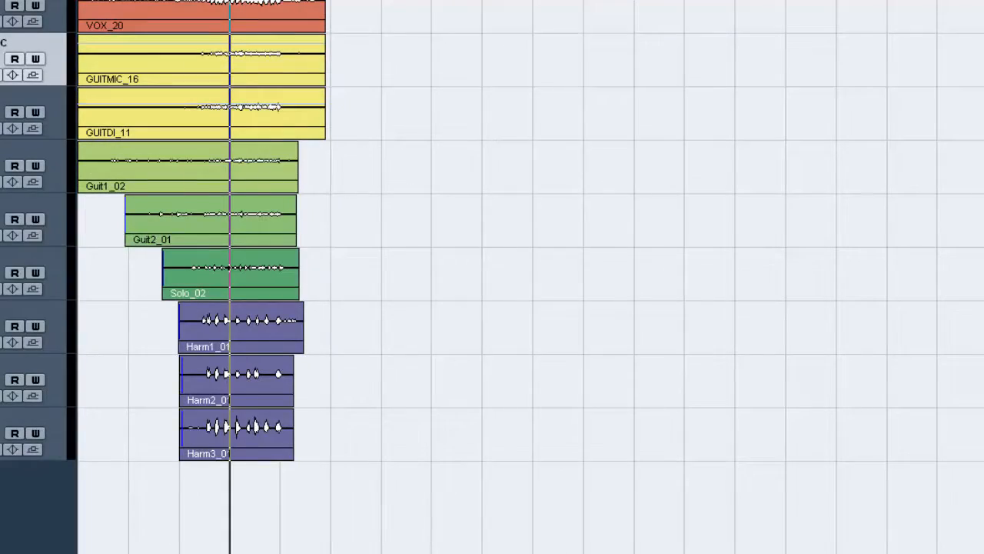
right_click(2, 520)
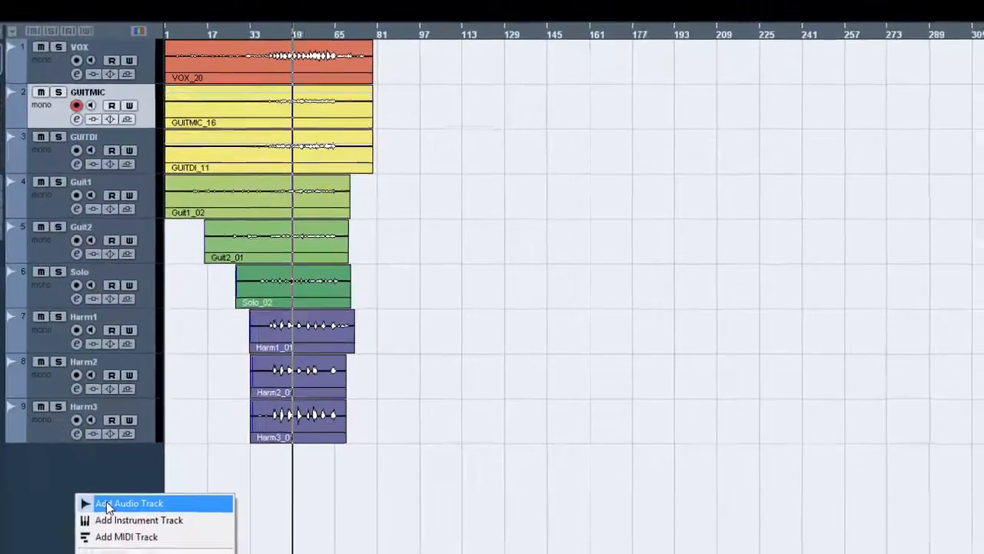
click(2, 539)
click(692, 398)
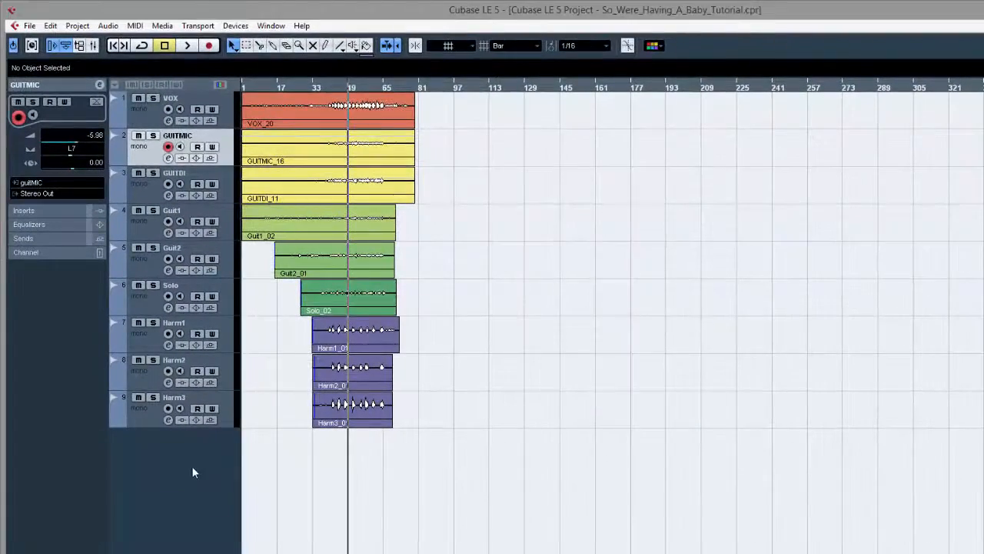
Add a stereo FX channel track with the Roomworks SE reverb as its effect.
right_click(149, 478)
click(251, 525)
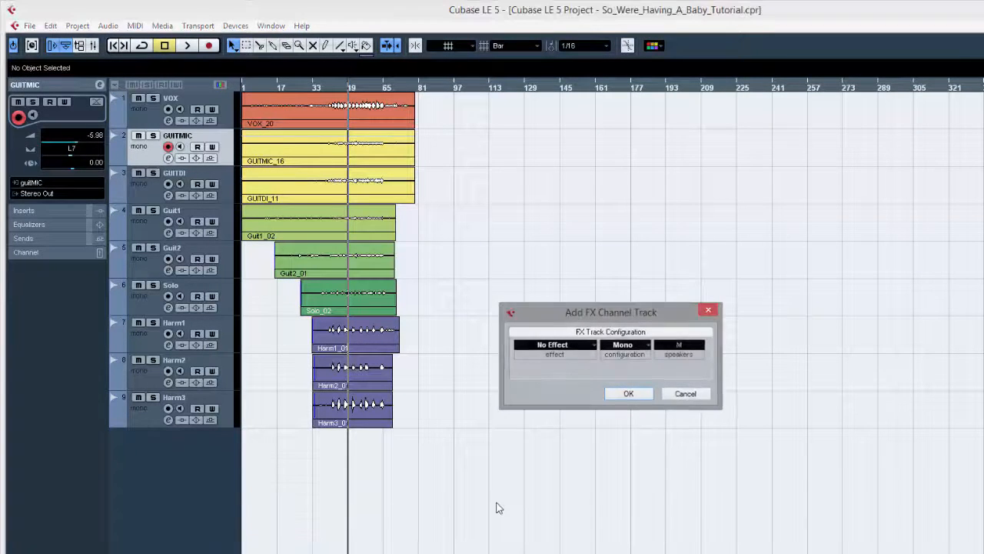
click(586, 348)
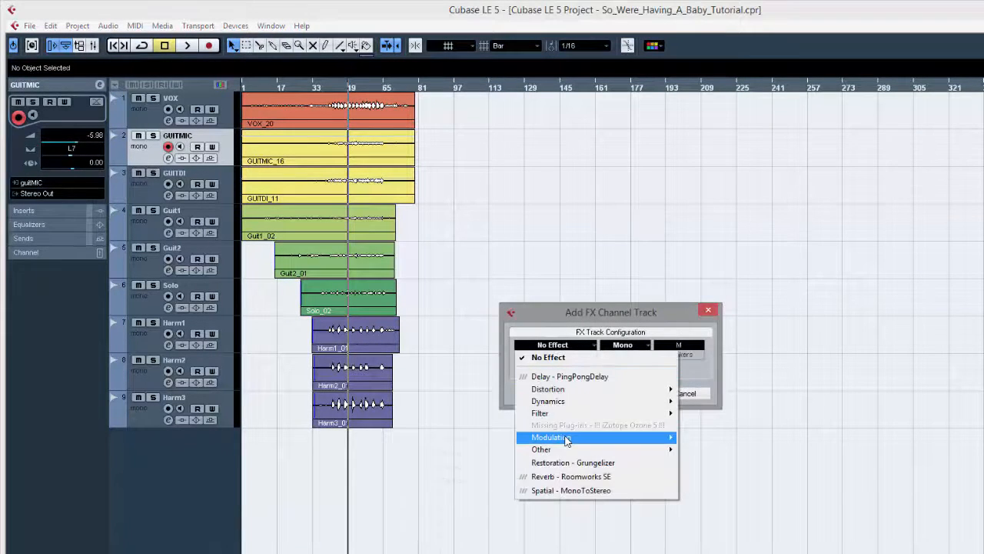
mouse_move(567, 438)
click(573, 476)
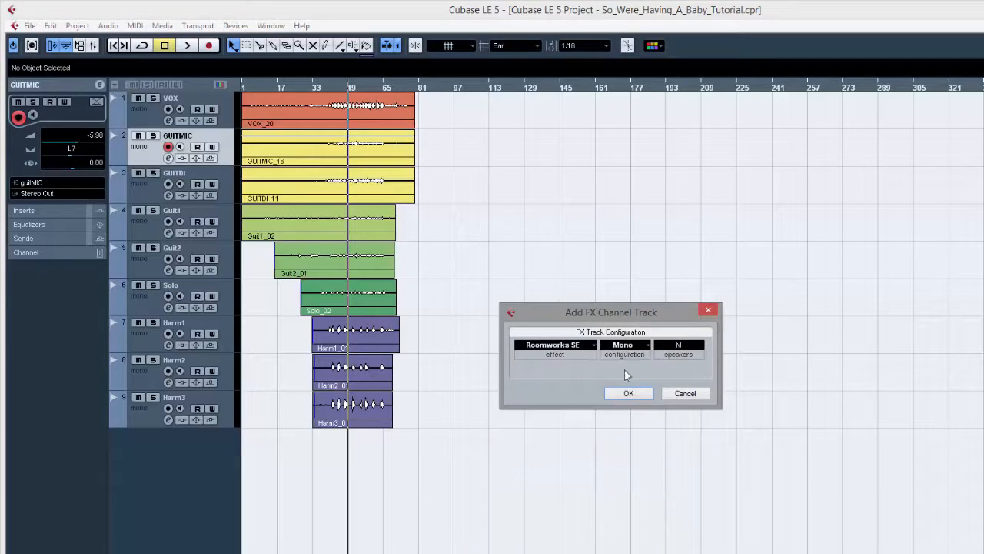
click(642, 352)
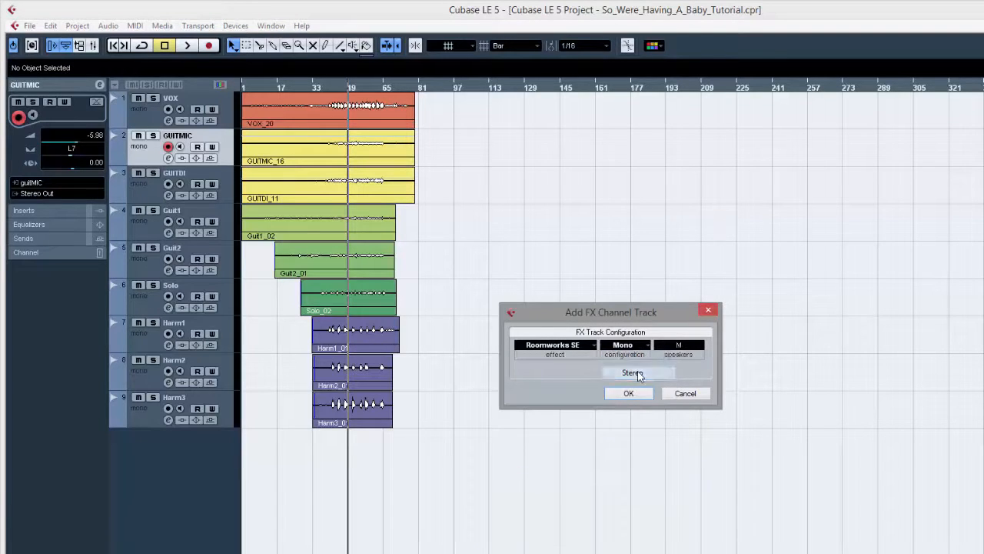
click(629, 372)
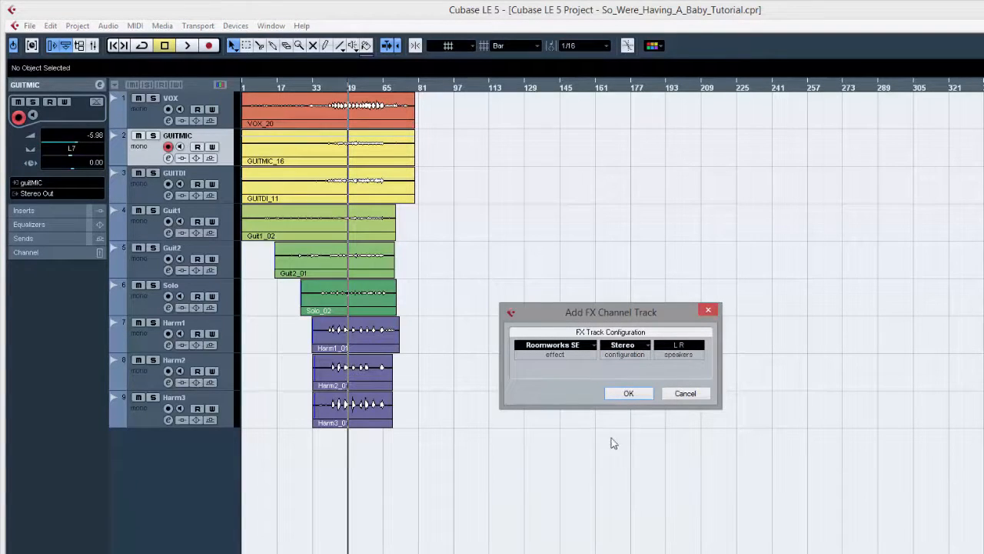
click(629, 394)
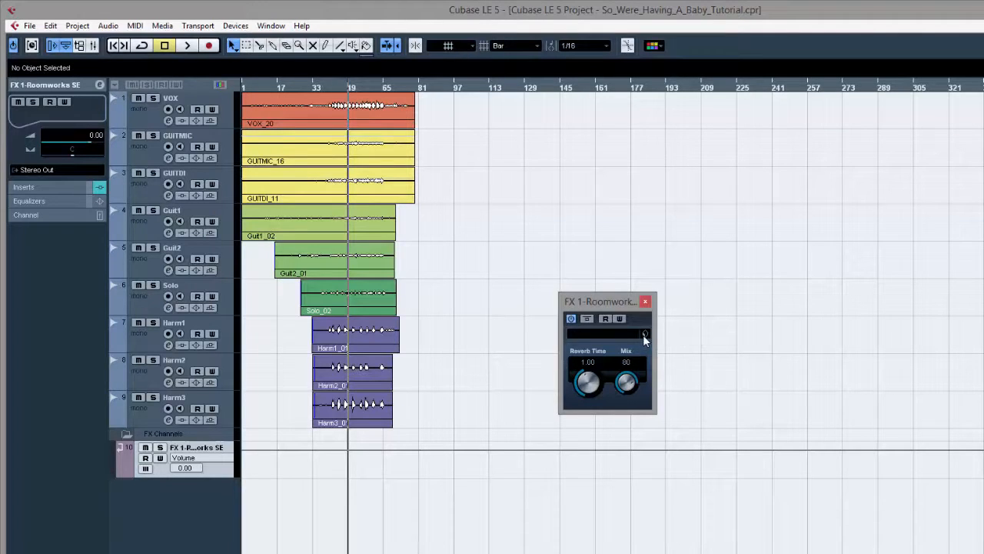
Load the Bright Plate Reverb preset in Roomworks SE and close the plug-in window.
click(644, 336)
click(661, 346)
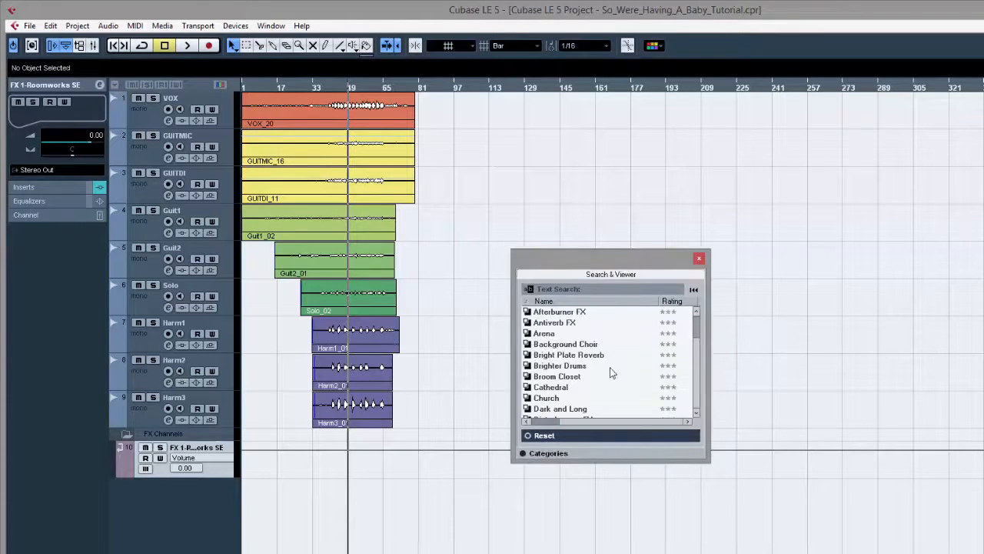
click(570, 355)
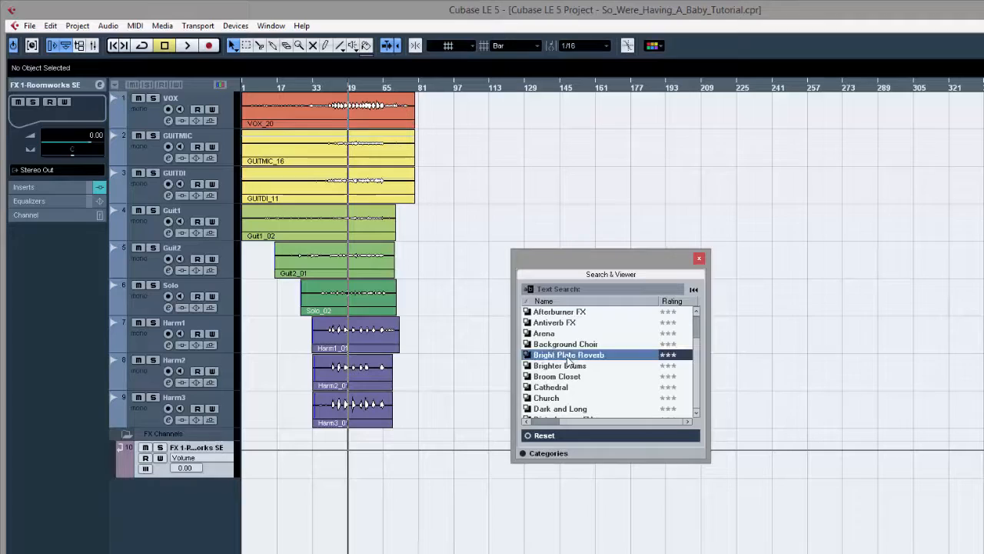
click(699, 259)
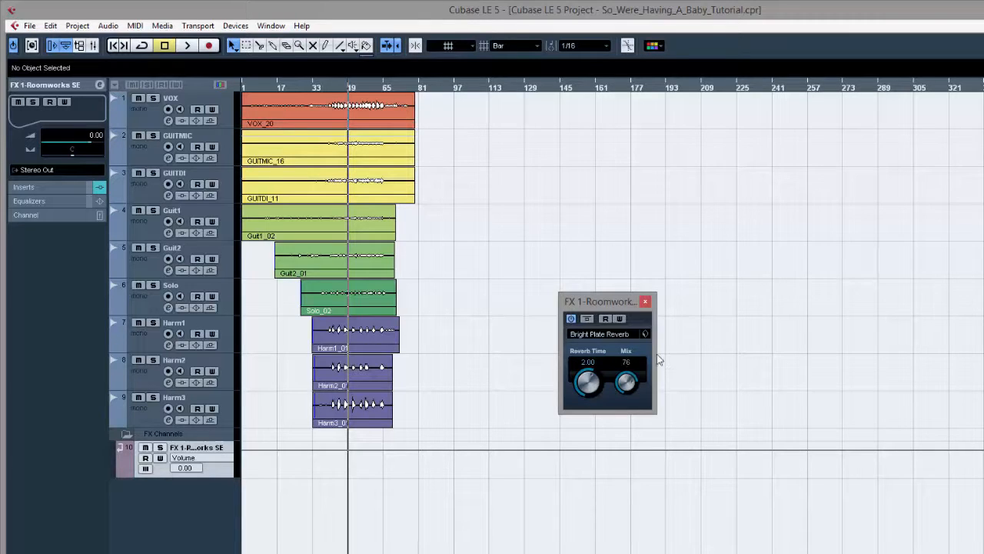
click(645, 301)
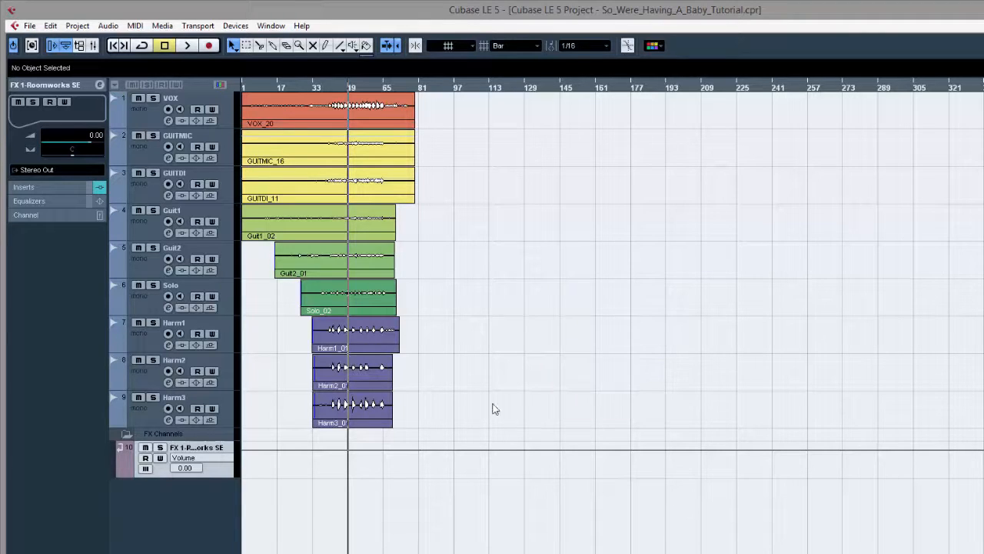
Rename the new FX channel track as reverb.
double_click(191, 447)
text(rev)
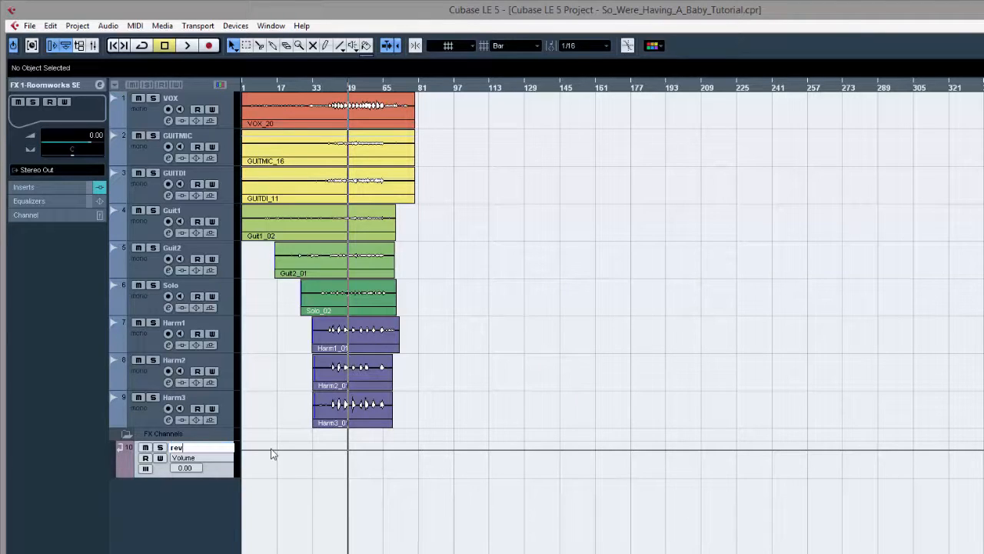
text(erb)
key(Return)
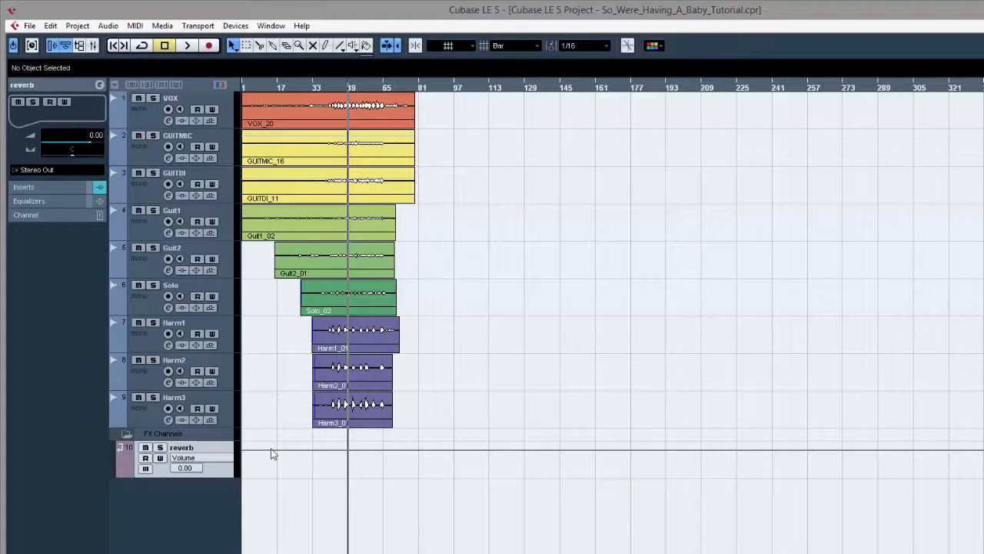
Route the first send of the VOX track to the reverb channel and activate the send.
click(169, 121)
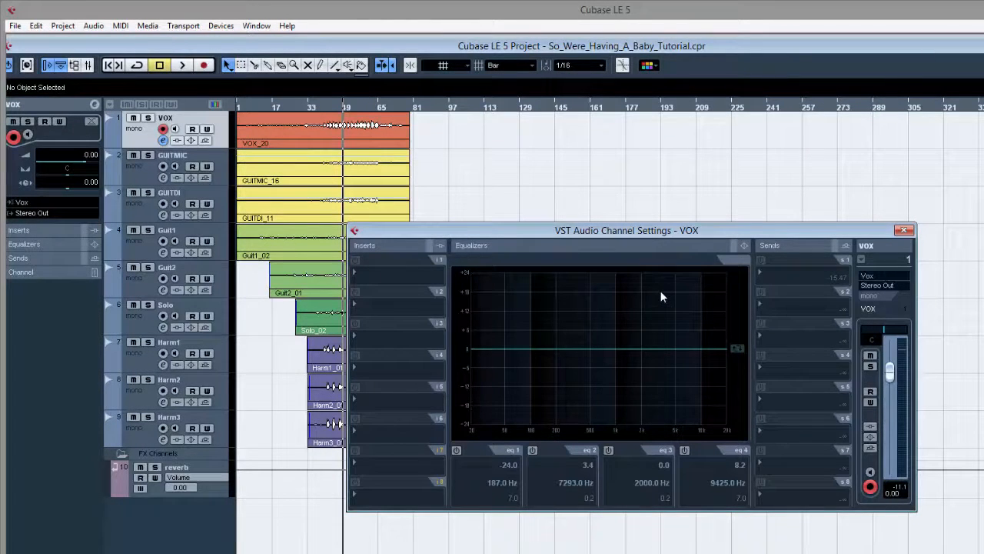
click(789, 279)
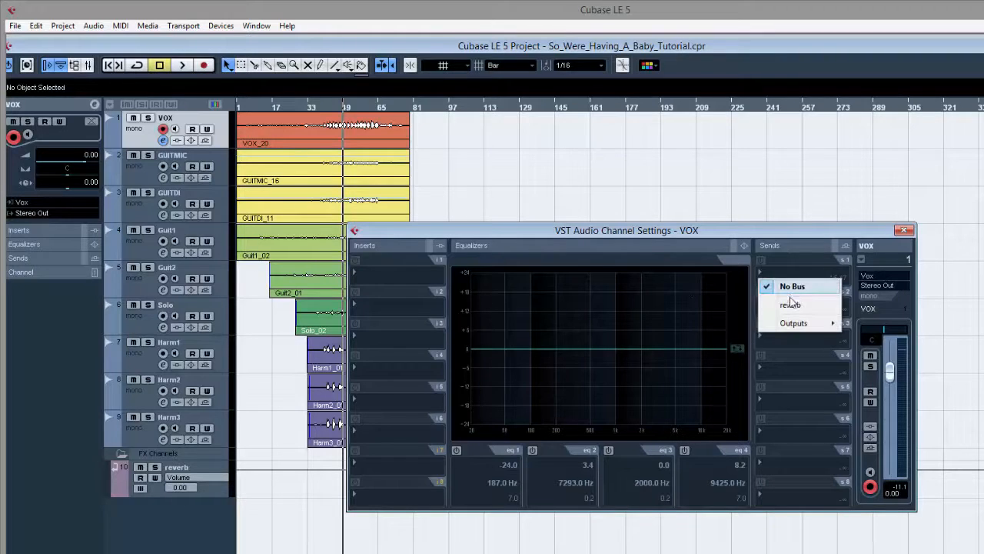
click(792, 301)
click(761, 260)
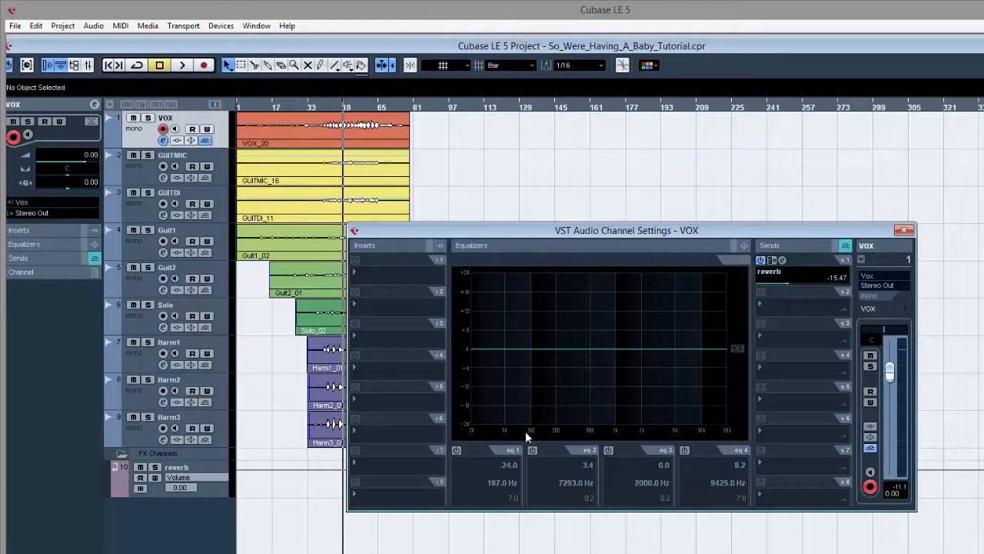
On VOX, enable eq 1 as a low-shelf cut of about -23.8 dB at 147 Hz, then enable eq 4 and reduce its high-shelf boost.
click(456, 450)
drag(553, 421, 546, 423)
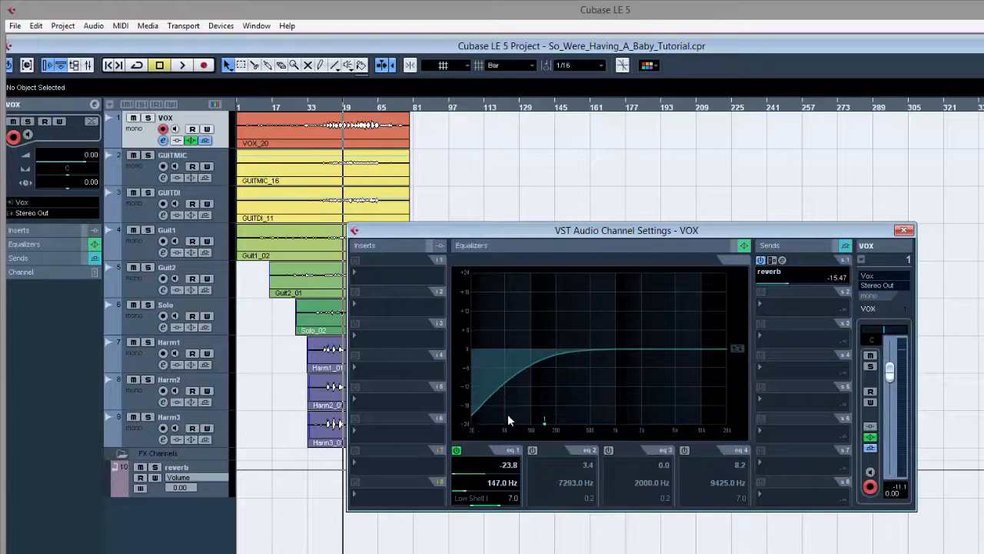
click(683, 450)
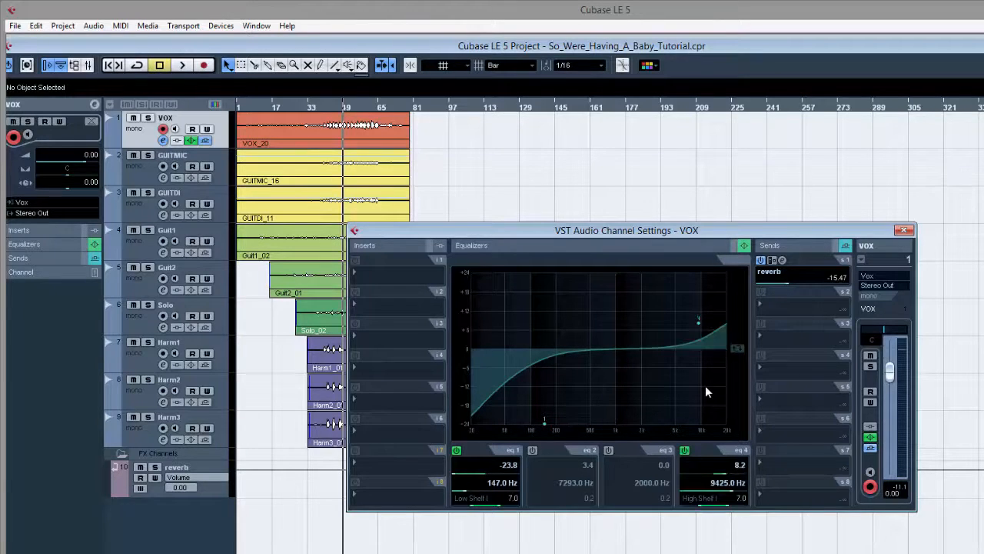
drag(700, 327, 699, 333)
click(905, 231)
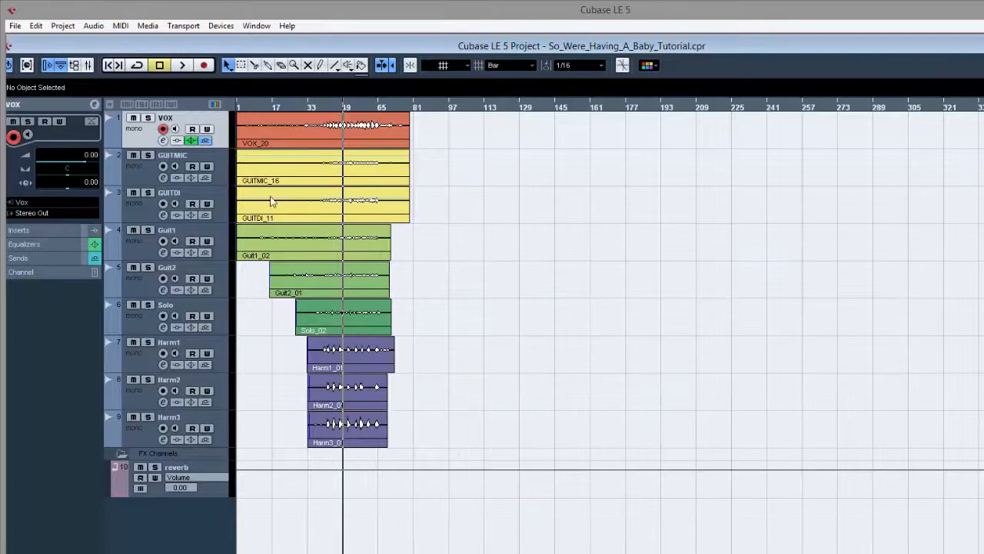
Open the GUITMIC channel settings and route its first send to the reverb channel.
click(163, 178)
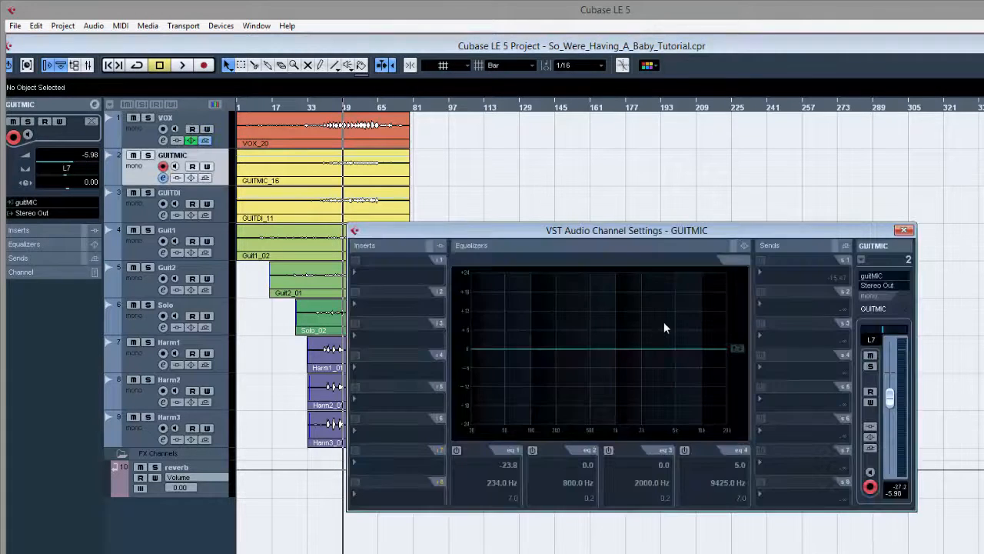
click(770, 271)
click(784, 306)
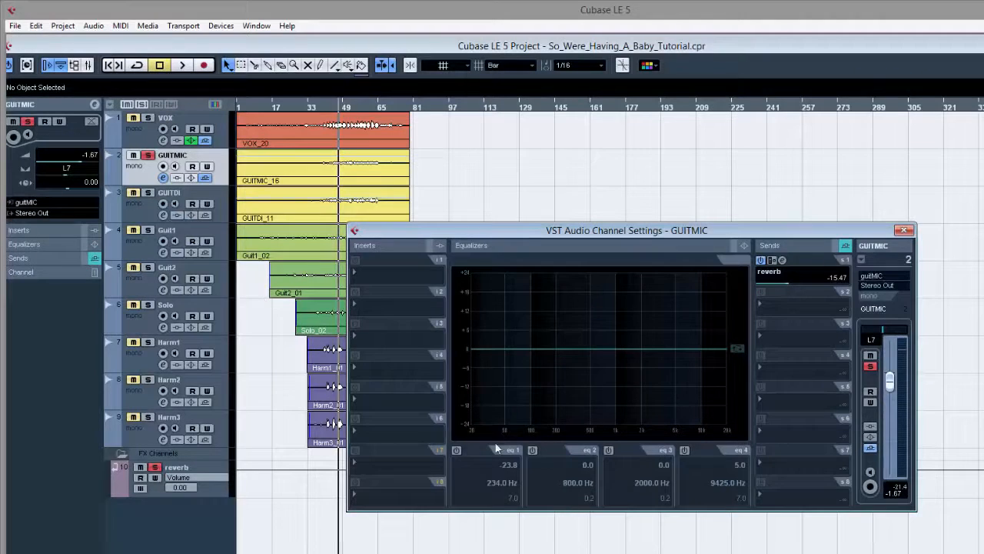
Enable the eq 1 low shelf and the eq 4 high shelf on the GUITMIC channel.
click(457, 452)
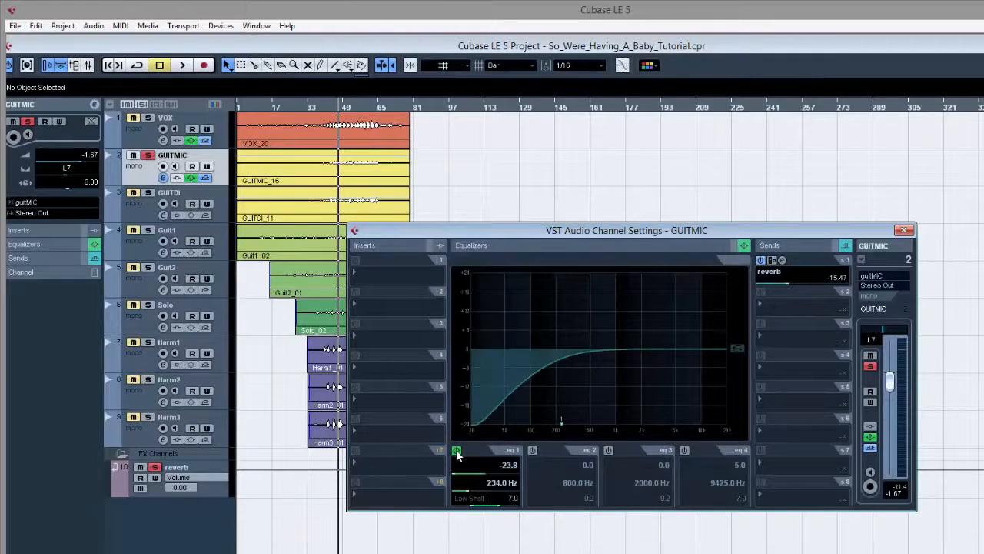
click(685, 450)
Compare GUITMIC with eq 1 bypassed and enabled during playback, and lower the low shelf's frequency slightly.
key(space)
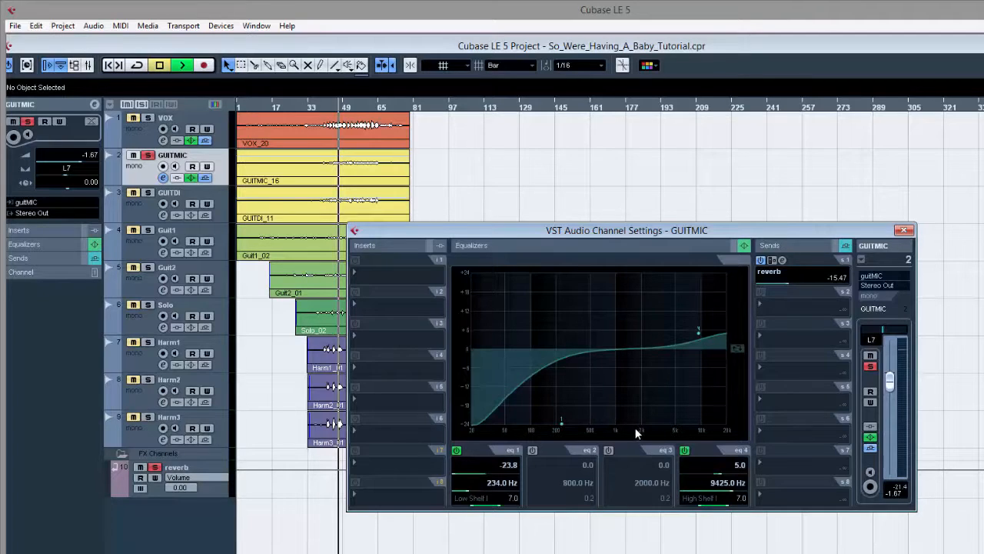
click(457, 451)
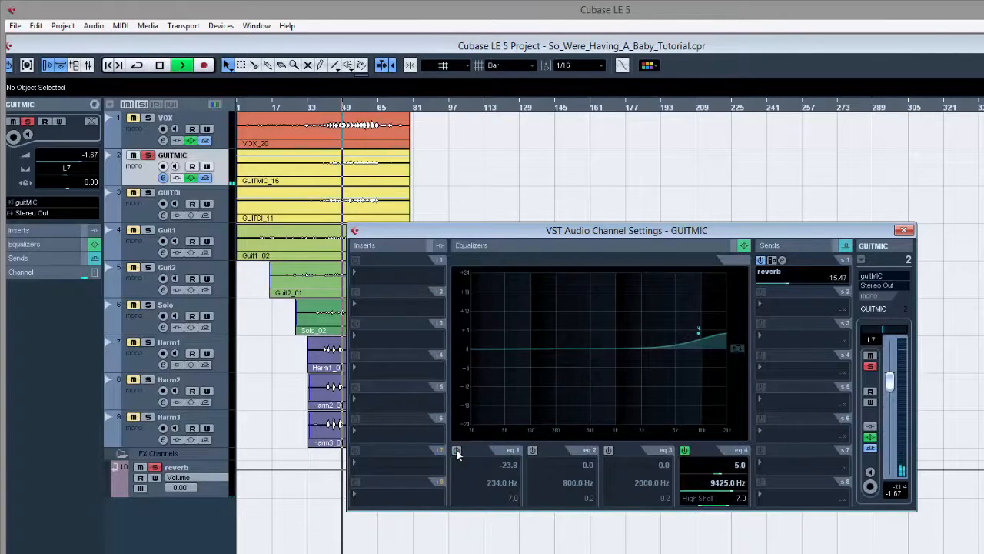
click(457, 451)
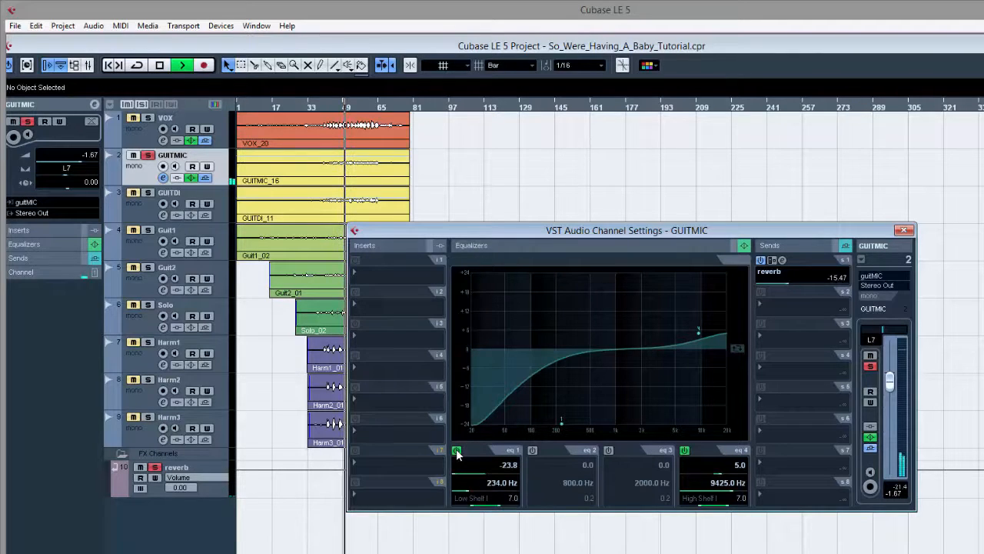
click(457, 451)
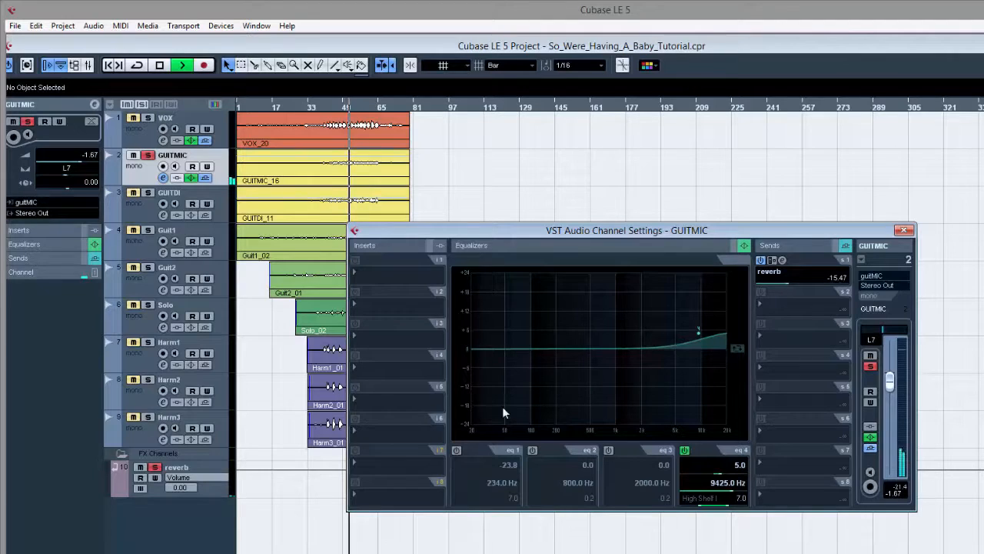
click(457, 451)
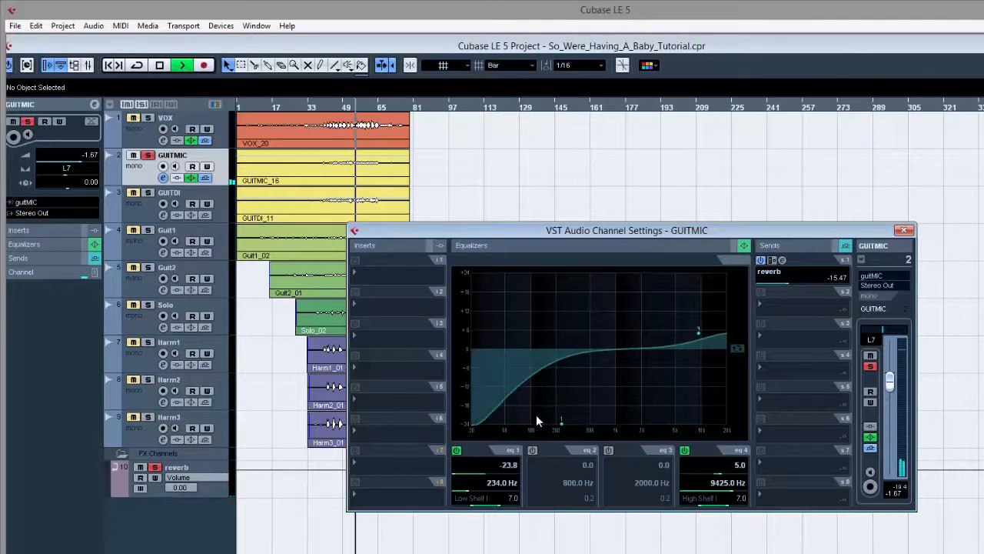
drag(561, 421, 550, 423)
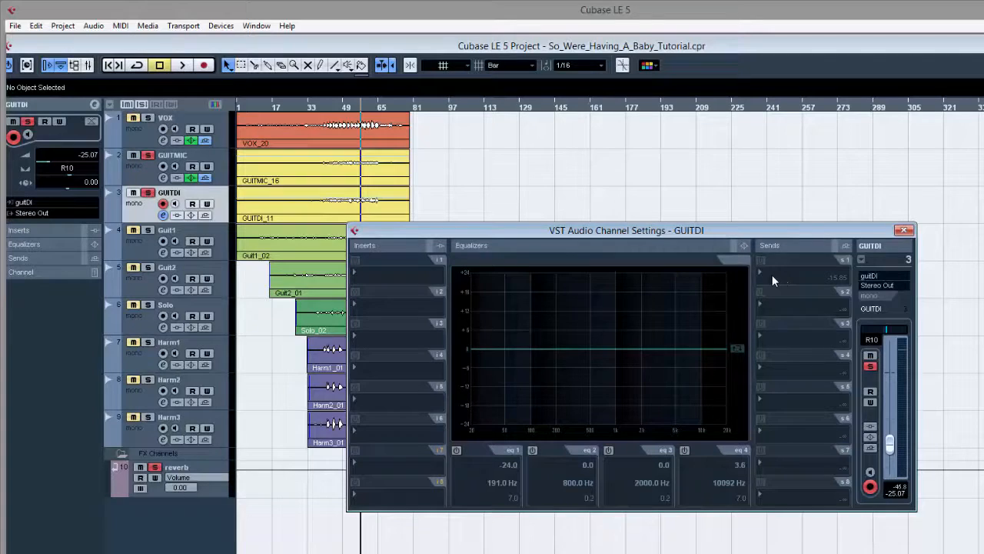
On GUITDI, route the first send to the reverb channel and enable eq 1 as a low-shelf cut of about -22.8 dB at 140 Hz.
click(772, 275)
click(773, 303)
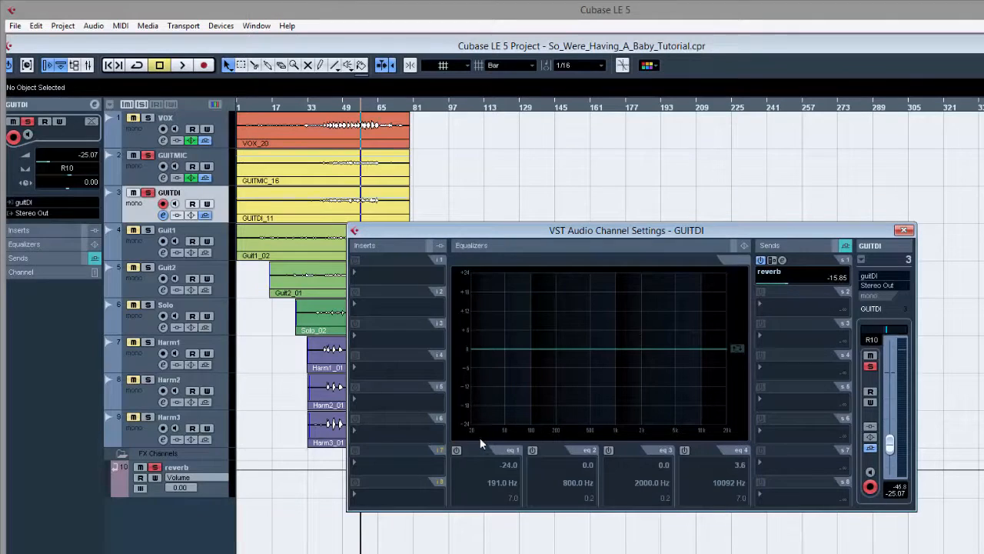
click(457, 451)
drag(553, 422, 517, 413)
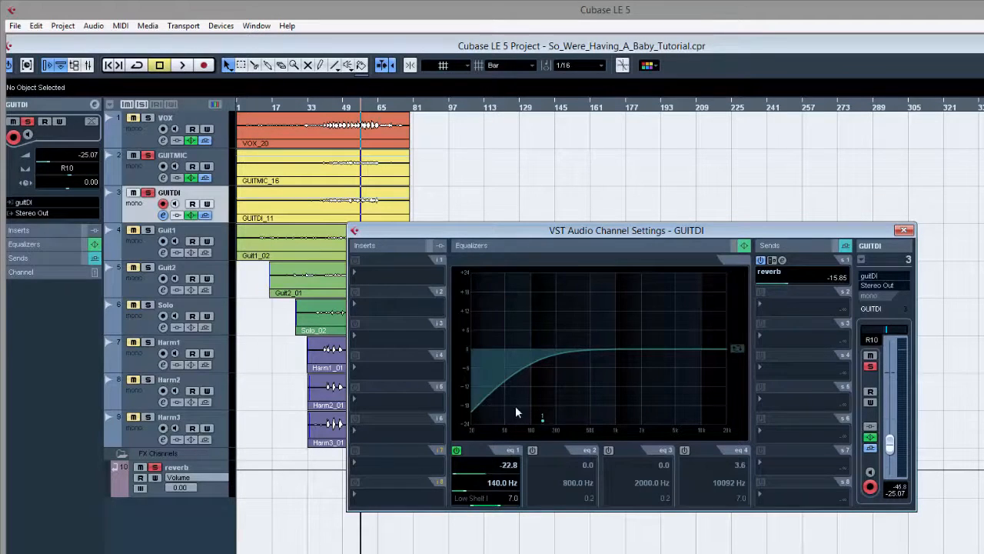
Turn off record arming on GUITDI and enable its eq 4 high shelf.
click(163, 204)
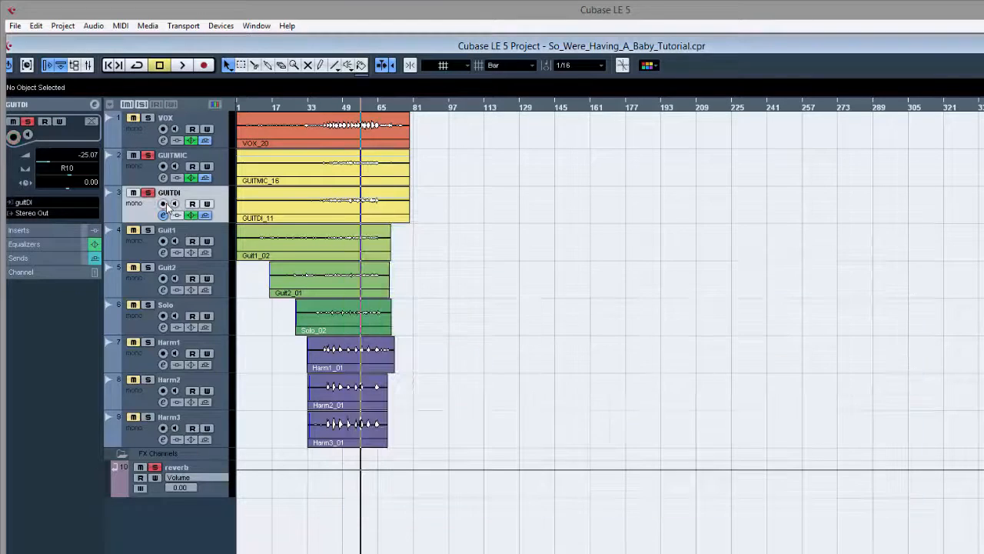
click(163, 216)
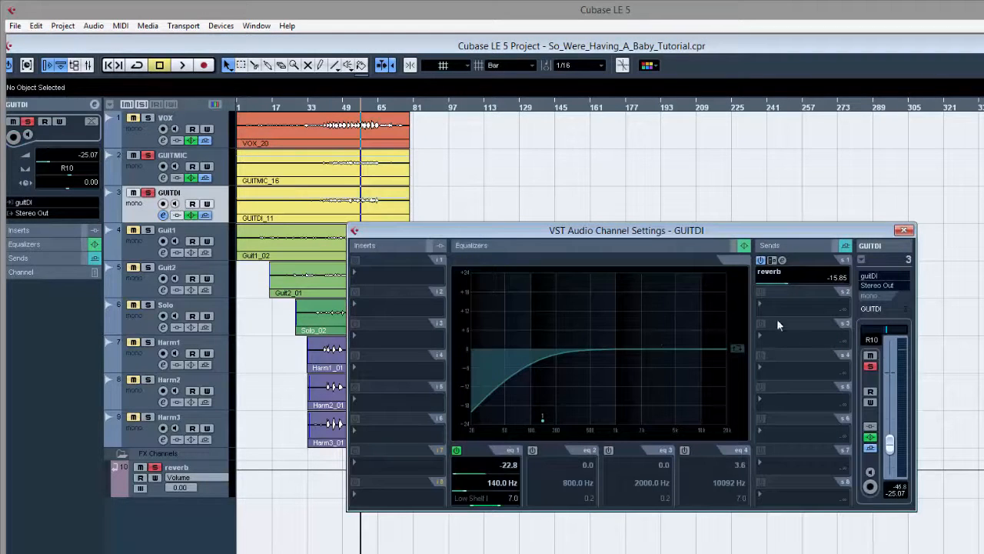
click(685, 450)
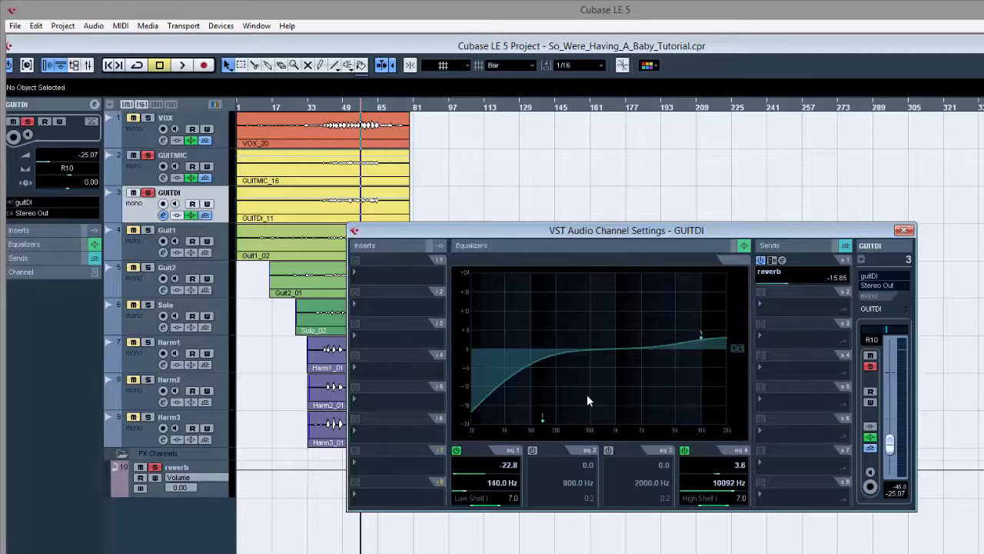
click(904, 231)
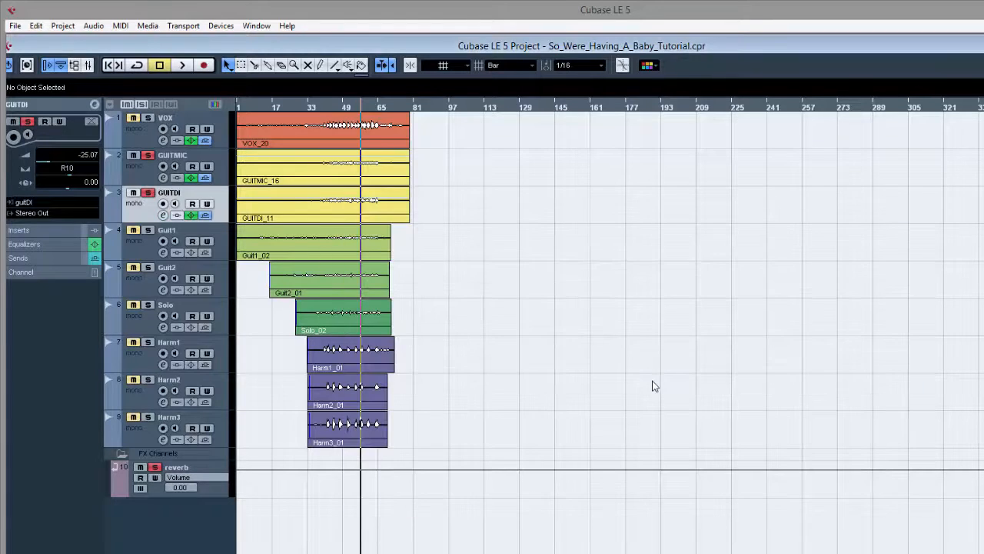
Solo Guit1, route its first send to the reverb channel, and activate the send at about -17.43 dB.
click(149, 230)
click(166, 250)
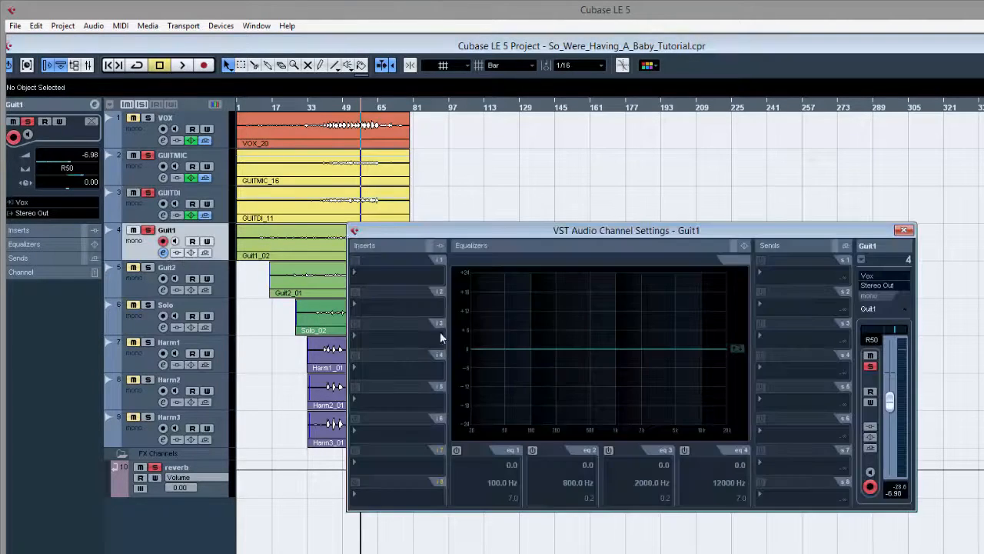
click(759, 283)
click(792, 304)
click(761, 260)
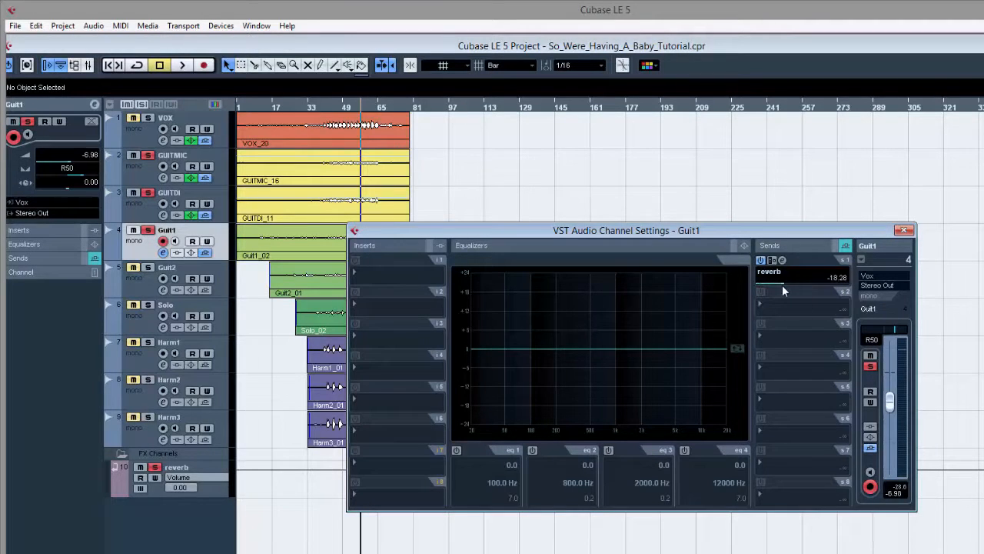
drag(782, 285, 784, 285)
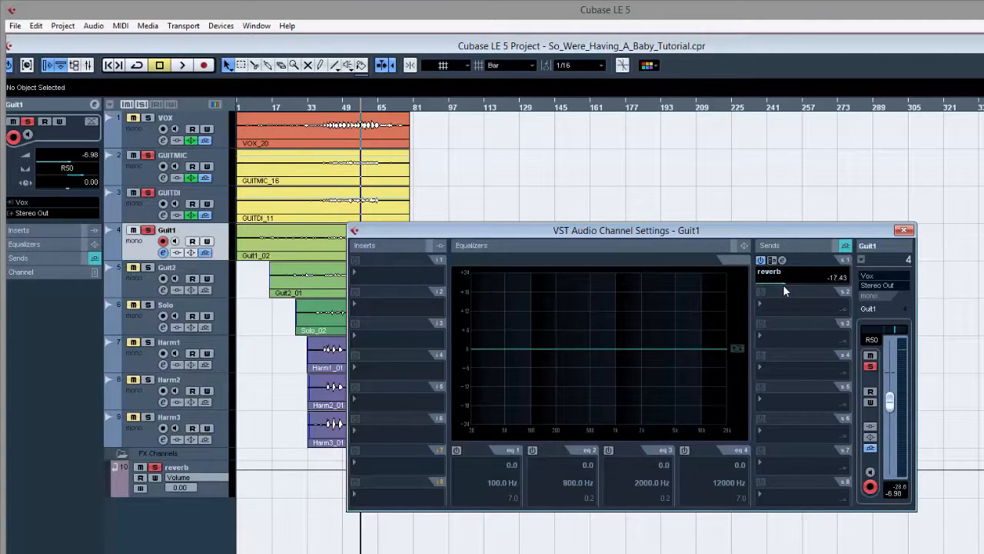
On Guit1, set eq 1 to a -24.0 dB low shelf at about 138 Hz and eq 4 to a 4.6 dB high shelf at about 11182 Hz.
click(457, 450)
drag(531, 351, 539, 428)
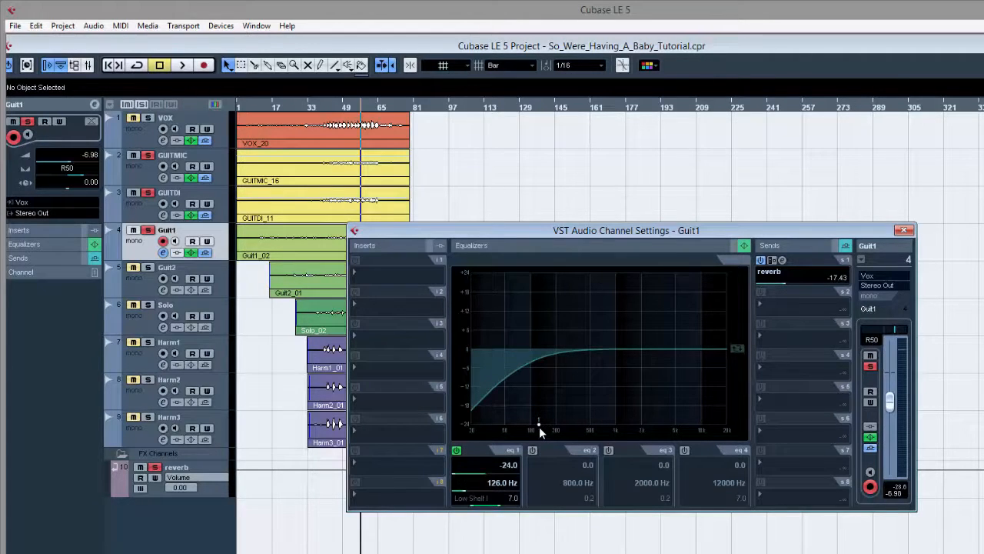
drag(539, 426, 542, 429)
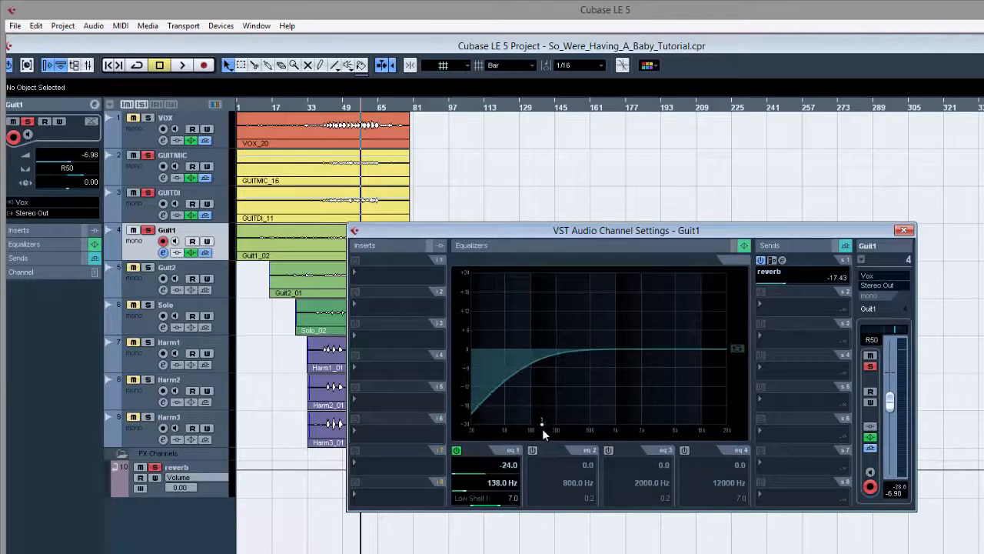
click(684, 450)
drag(708, 350, 706, 338)
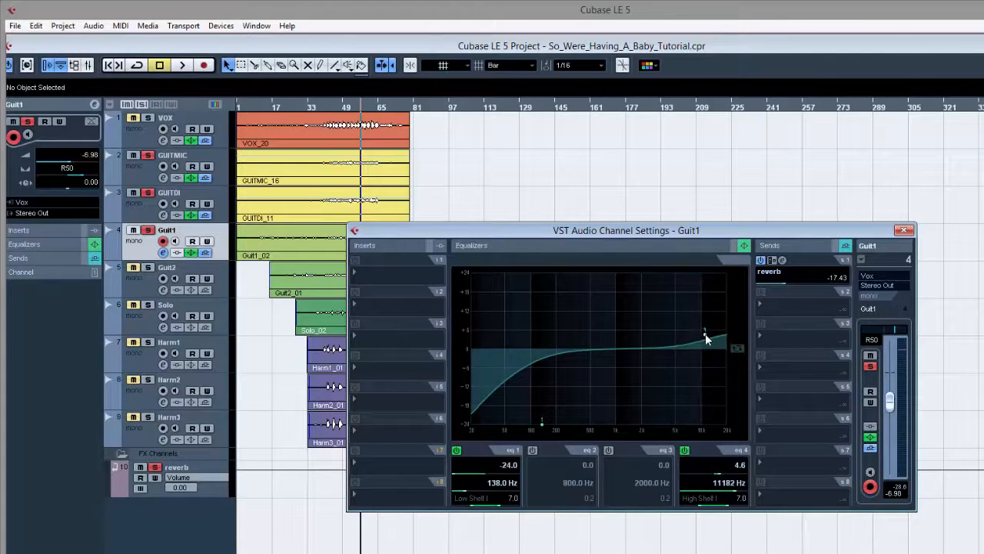
click(904, 230)
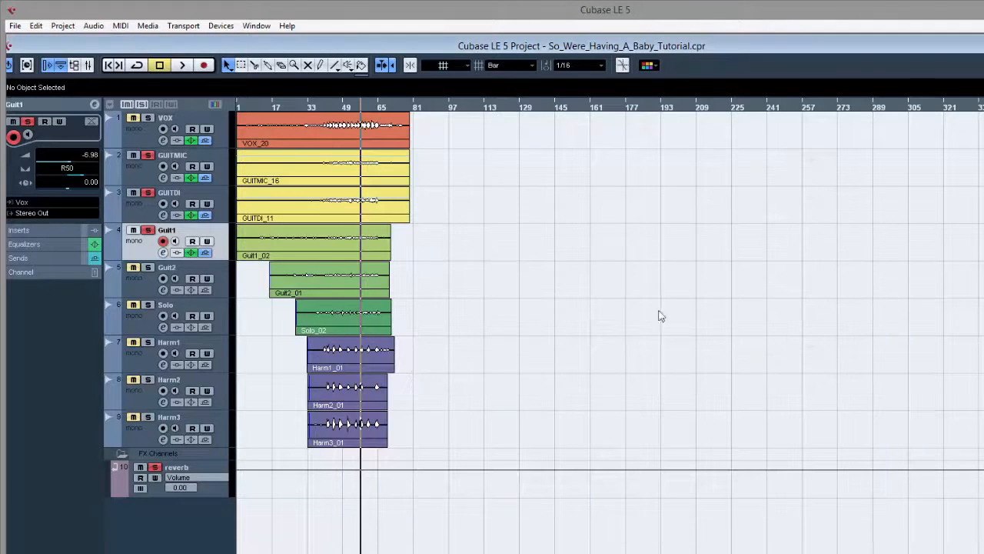
Solo Guit2, and set eq 1 to a -24.0 dB low shelf at about 153 Hz and eq 4 to a 6.0 dB high shelf at about 10443 Hz.
click(164, 290)
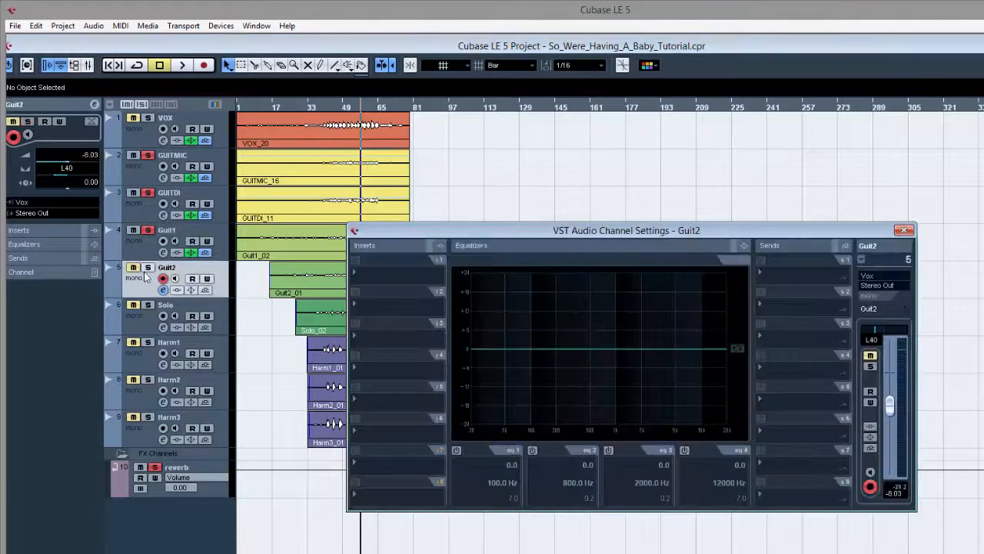
click(164, 289)
click(164, 289)
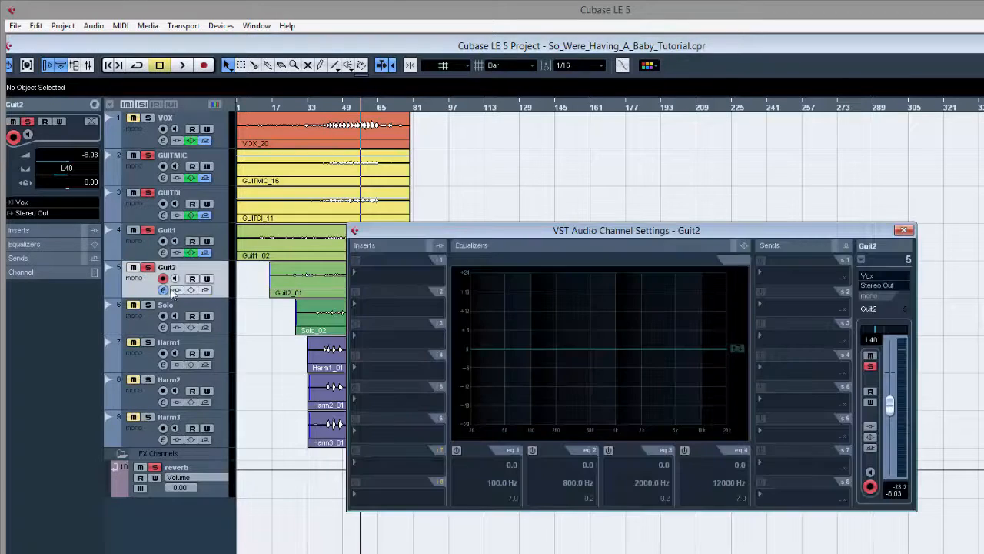
click(456, 451)
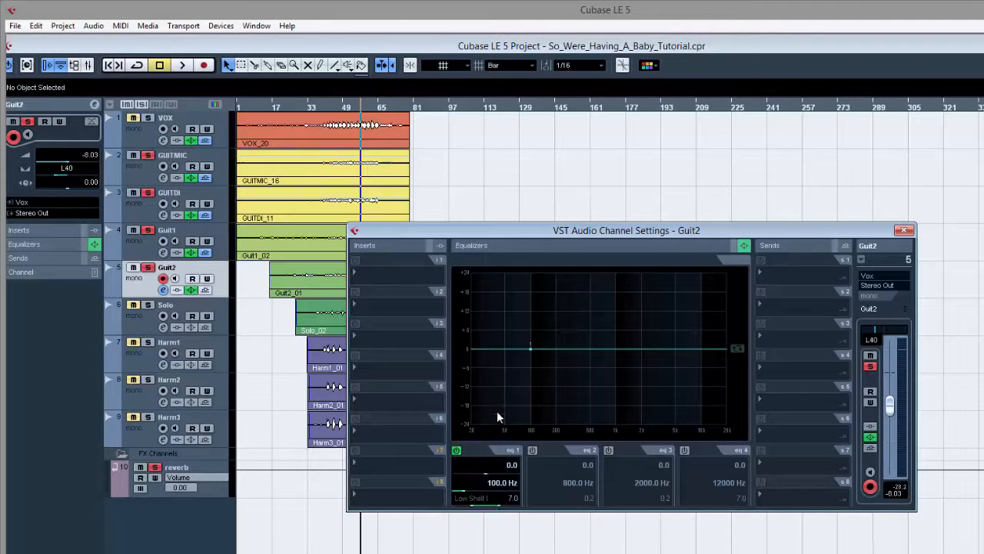
drag(526, 352, 546, 432)
click(684, 450)
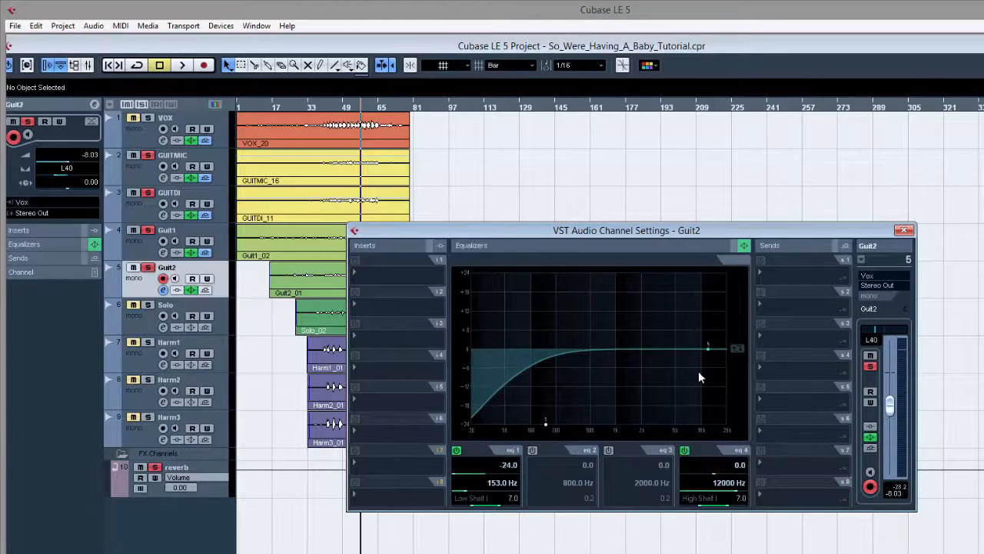
drag(709, 351, 702, 327)
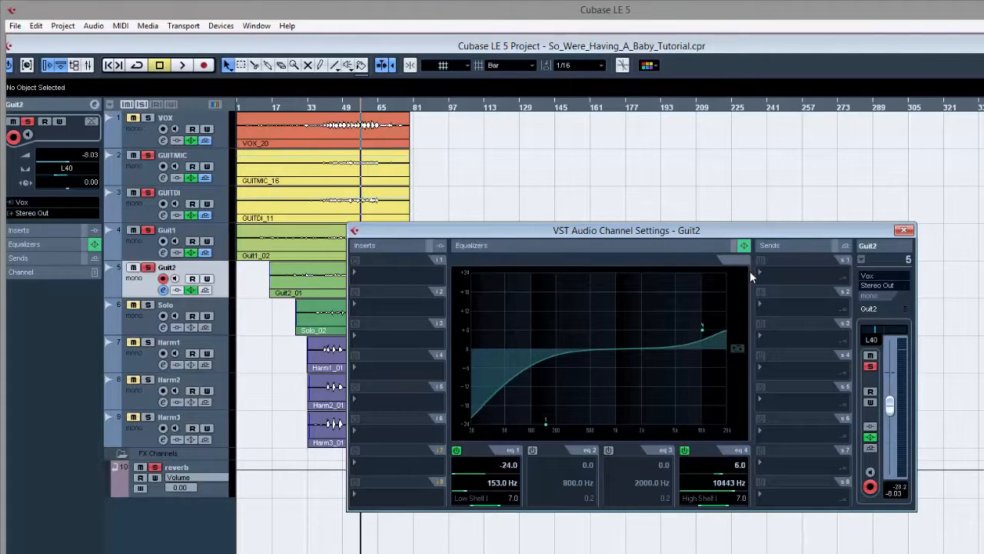
Route the first send of Guit2 to the reverb channel, activate it, and raise the send level.
click(773, 272)
click(785, 304)
click(761, 261)
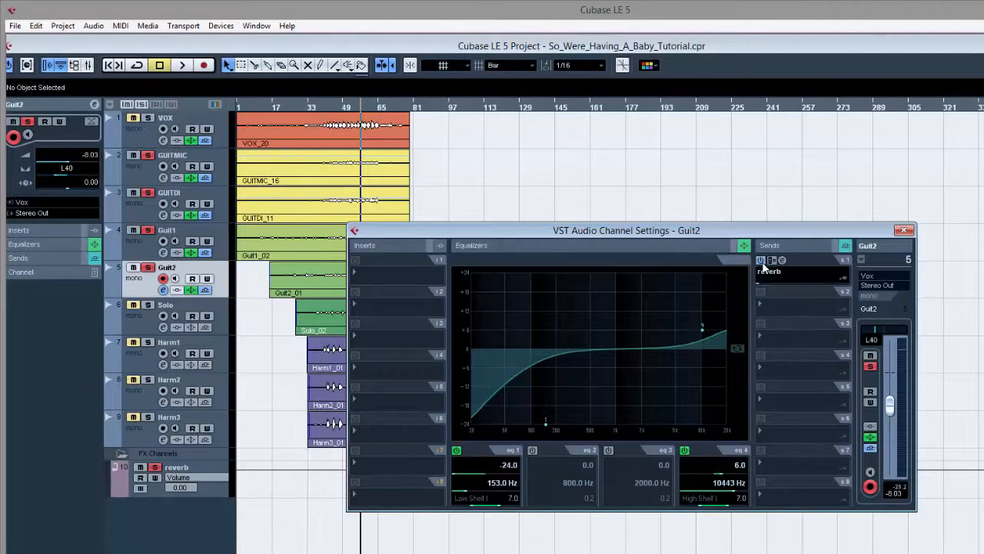
drag(766, 283, 783, 282)
click(905, 230)
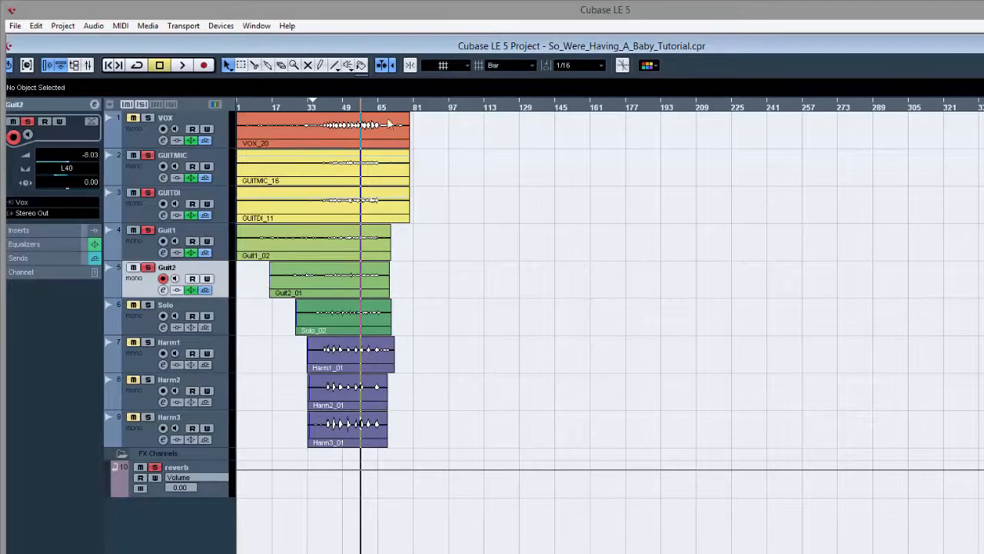
Play the soloed guitar tracks from about bar 40, and solo VOX and check its channel EQ.
click(327, 103)
key(space)
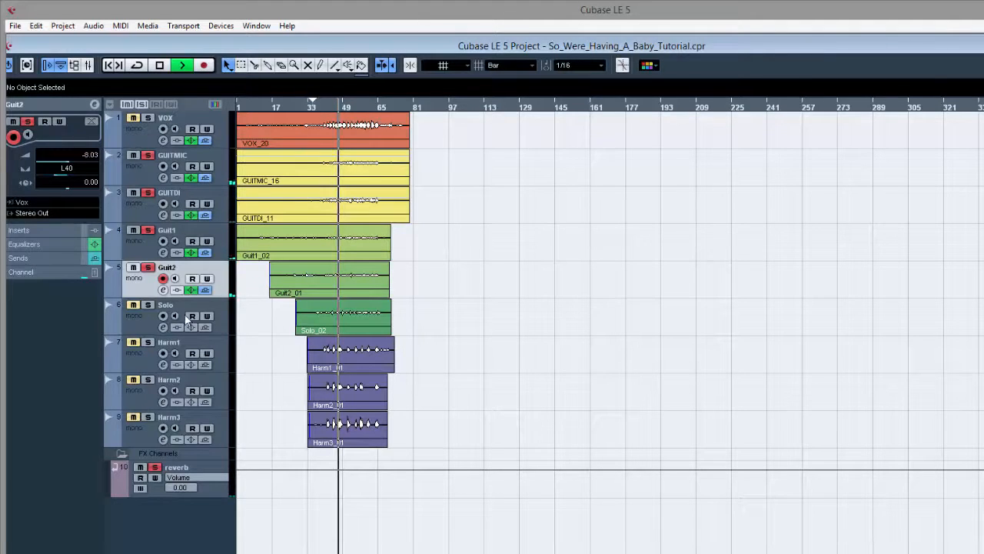
key(space)
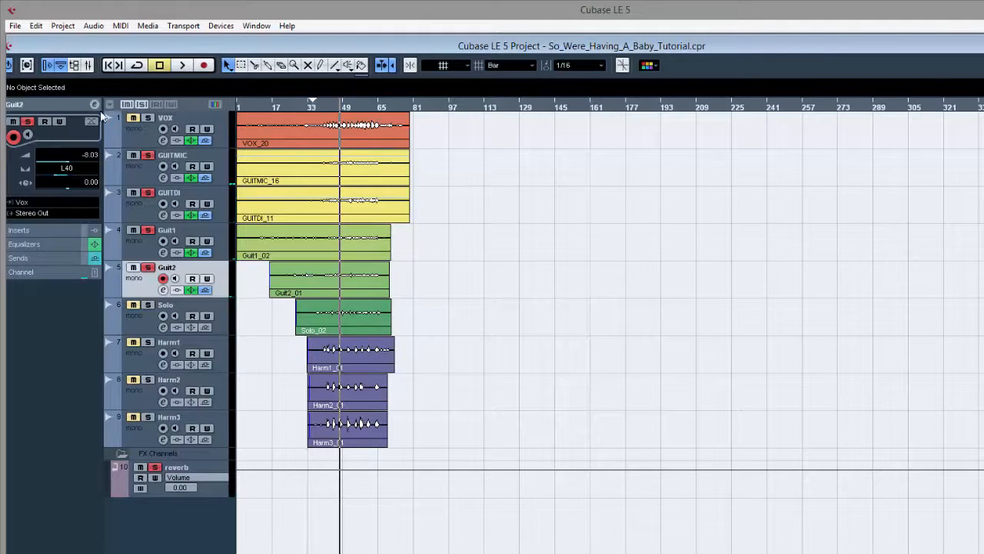
click(163, 140)
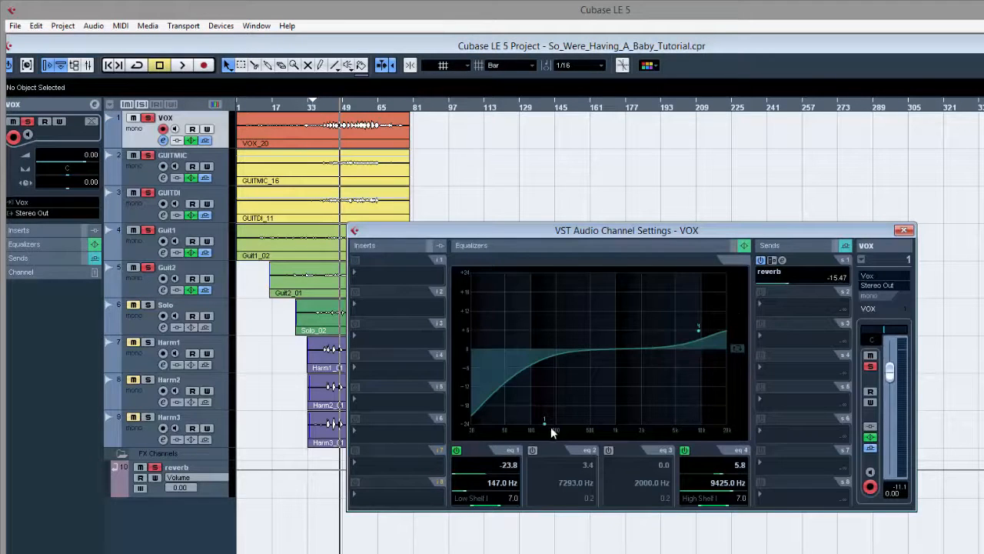
click(905, 230)
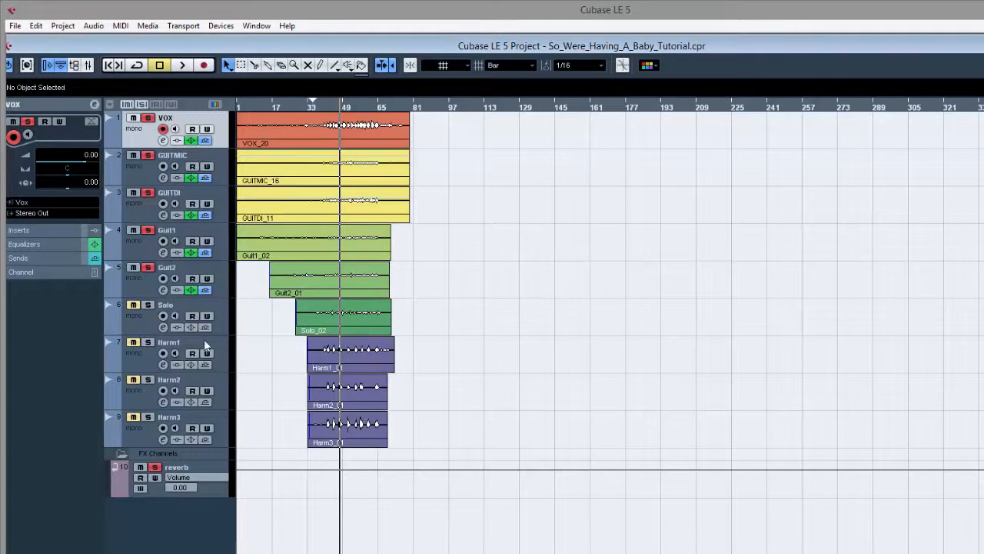
Solo the track named Solo with its record arming off, and open its channel settings.
click(178, 308)
click(162, 327)
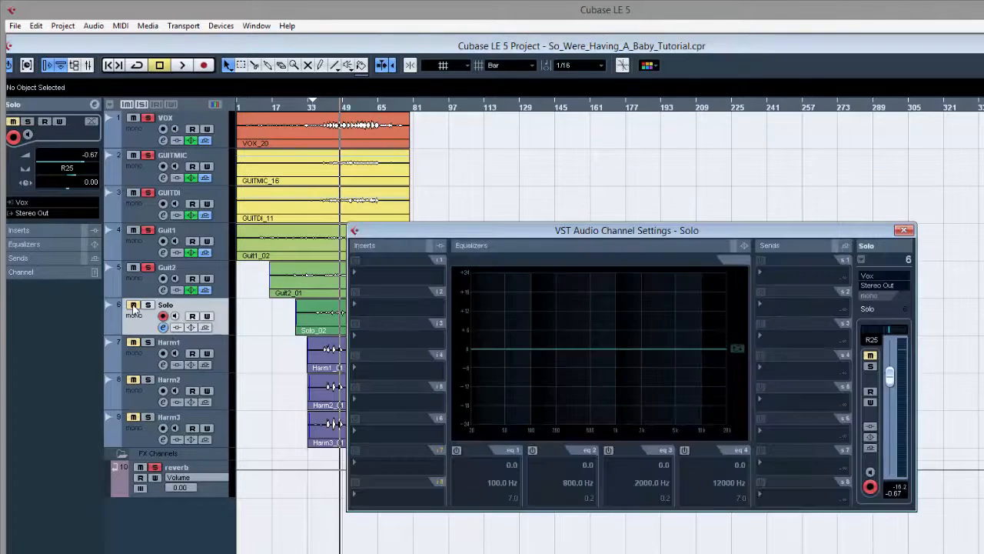
click(162, 326)
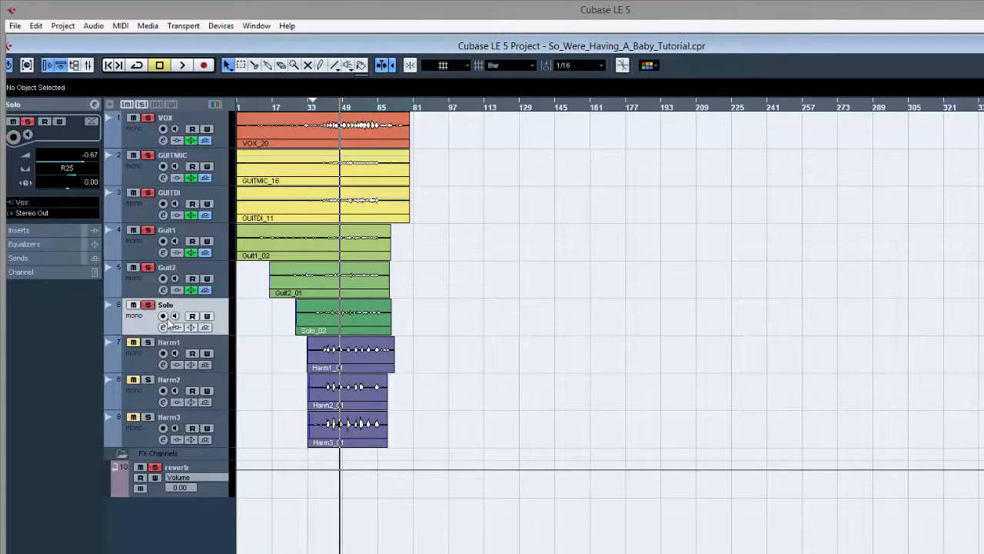
click(163, 327)
Route the first send of the Solo track to the reverb channel and activate it at about -13.72 dB.
click(764, 288)
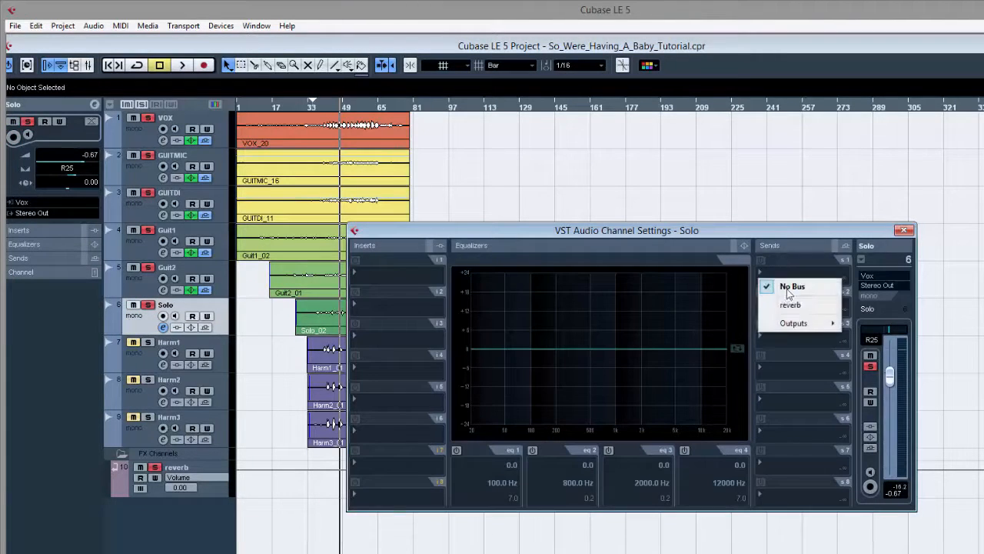
click(778, 302)
click(761, 259)
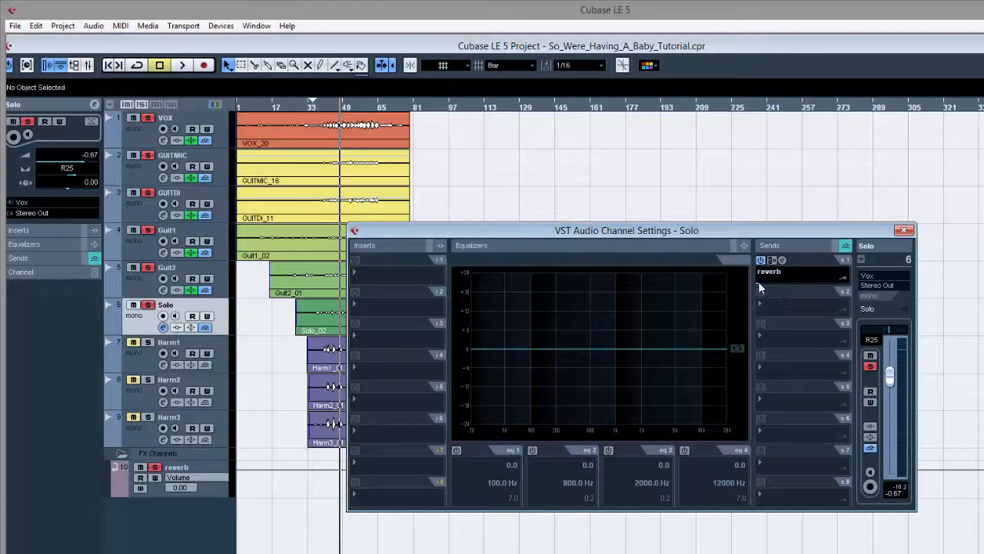
drag(790, 282, 791, 281)
Enable the Solo track's low shelf at -24 dB, 158 Hz and its high shelf at 6 dB, 10623 Hz, and close the channel settings.
click(457, 450)
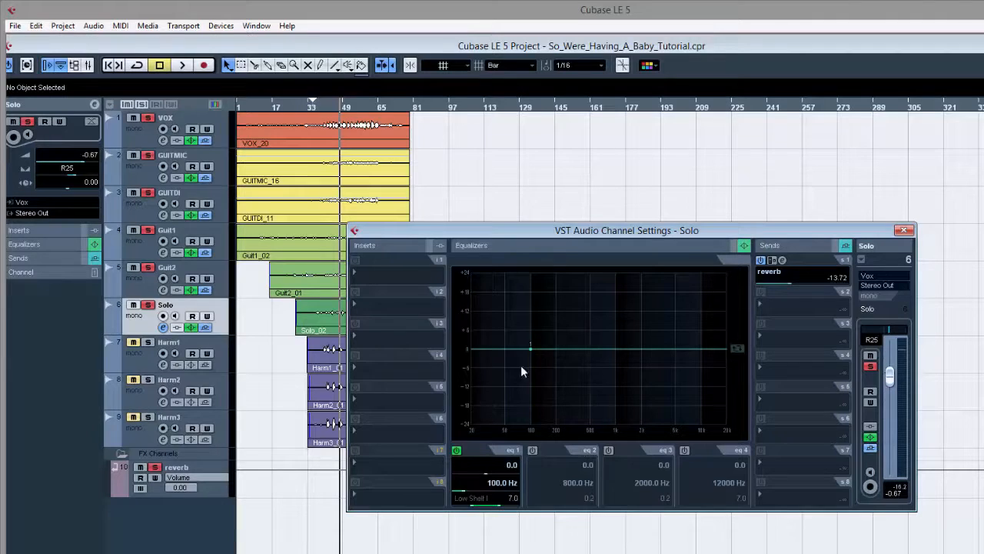
drag(530, 348, 549, 437)
click(684, 450)
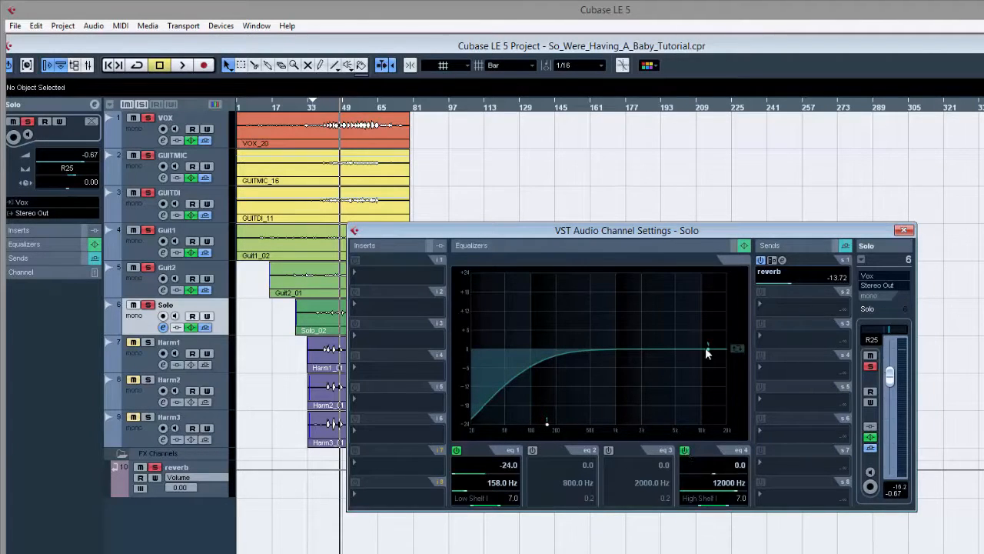
drag(708, 351, 705, 333)
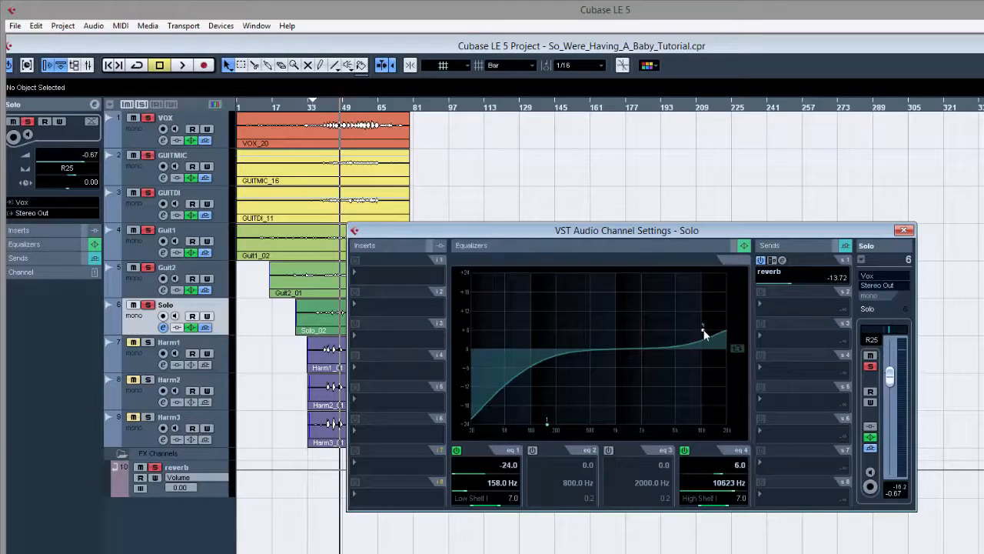
click(904, 230)
Play the mix from about bar 41 while setting the Solo track's volume to -2.47 dB and its pan to R26.
click(326, 106)
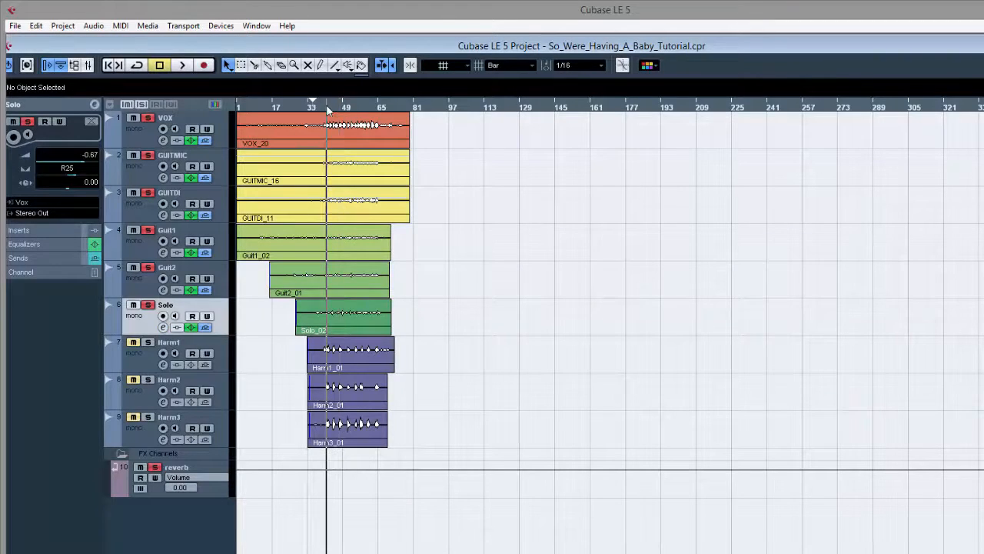
key(space)
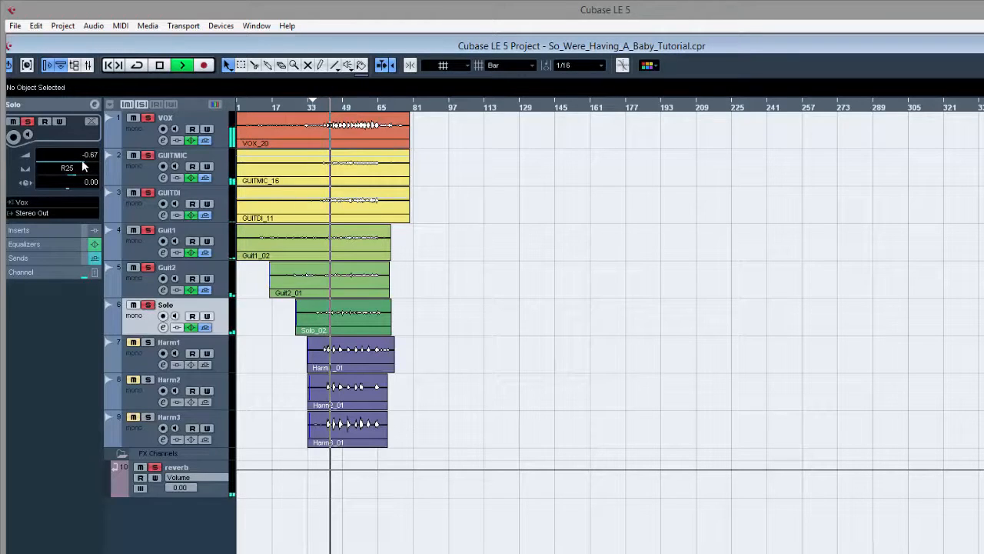
drag(82, 161, 72, 175)
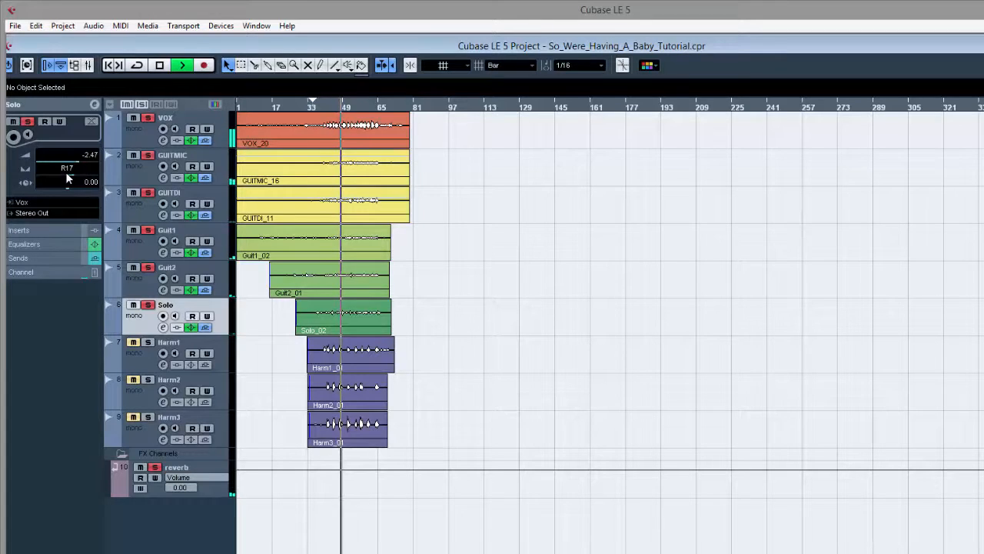
drag(72, 172, 75, 174)
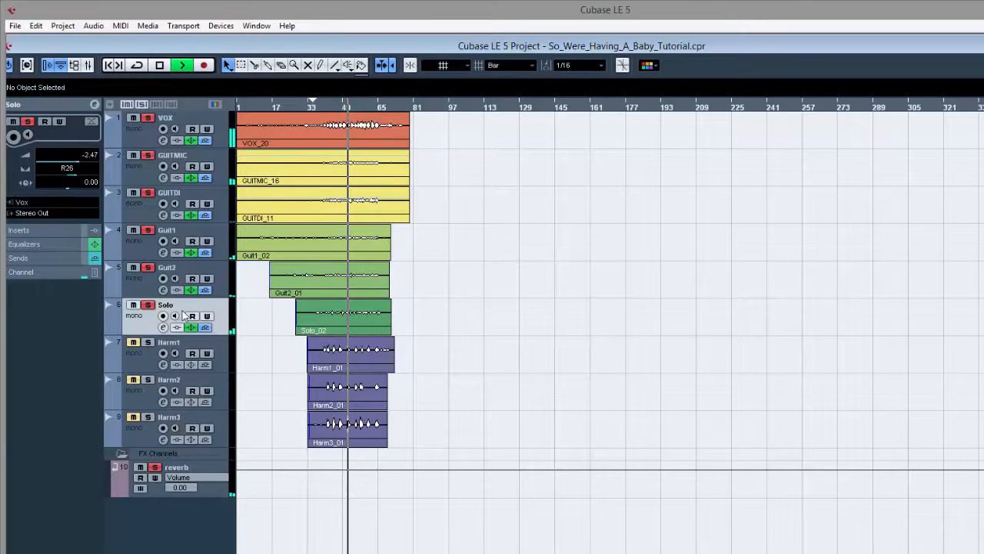
key(space)
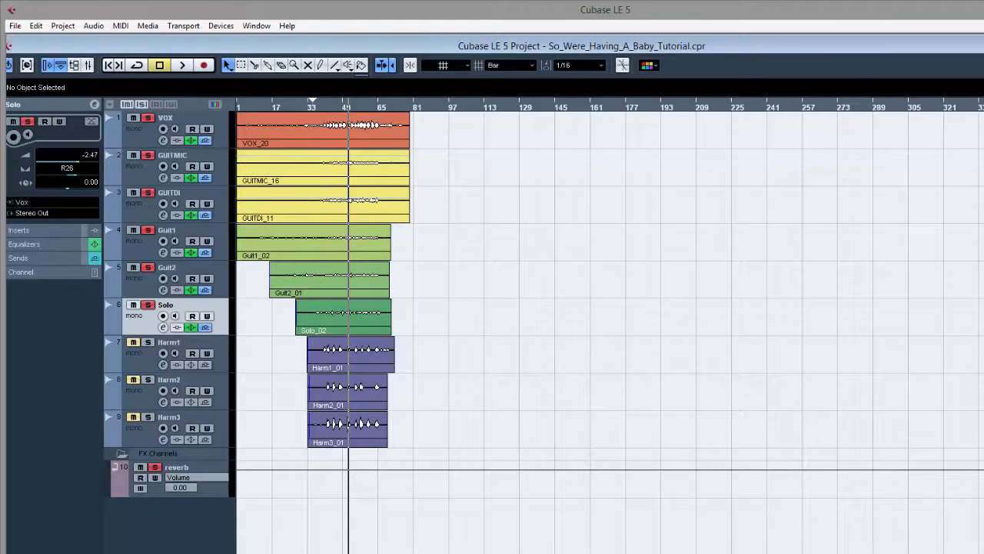
Trim the starts of the VOX, GUITMIC, GUITDI and Guit1 clips together to about bar 30.
click(266, 137)
shift+click(260, 185)
shift+click(260, 208)
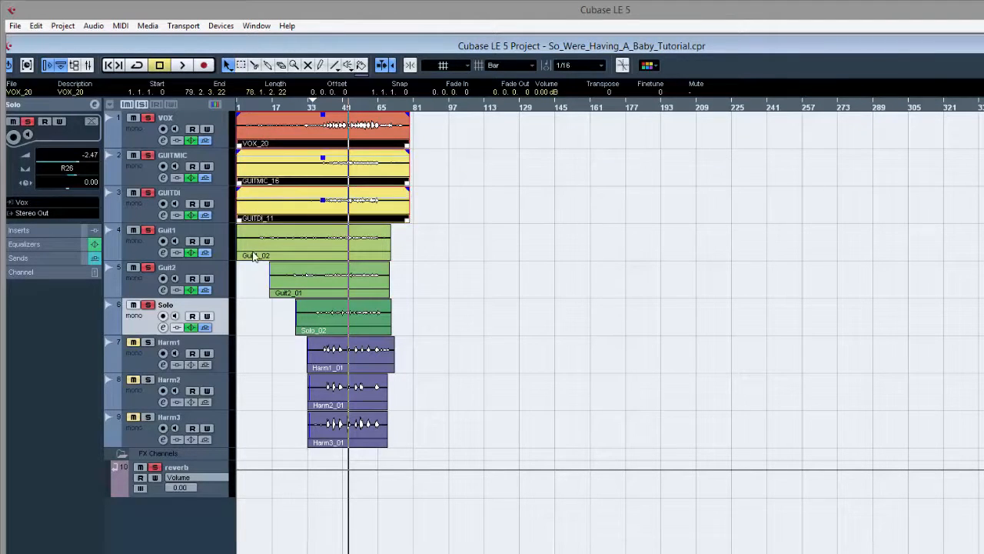
shift+click(254, 257)
drag(239, 258, 303, 257)
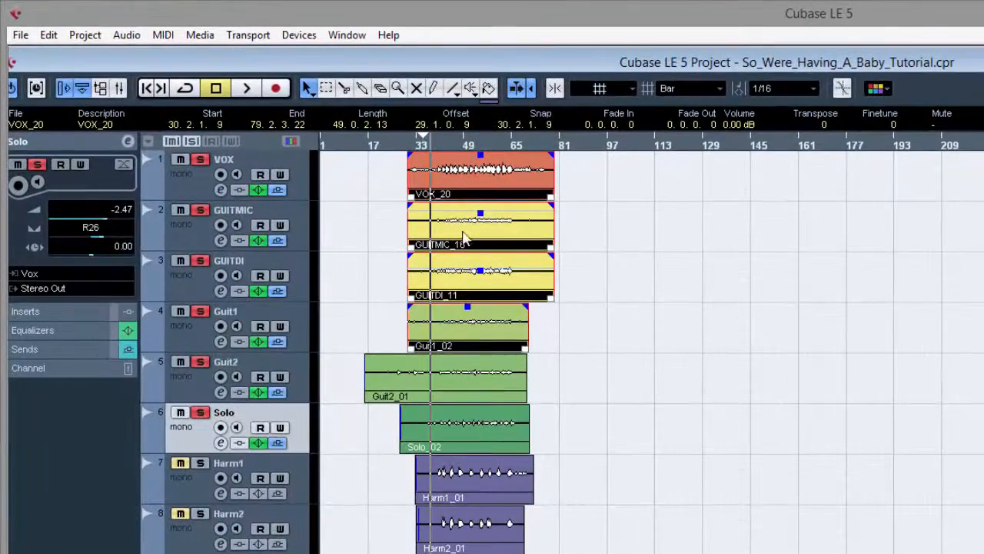
Turn off solo on all tracks, keep the harmony tracks muted, and play a short stretch of the mix.
click(200, 412)
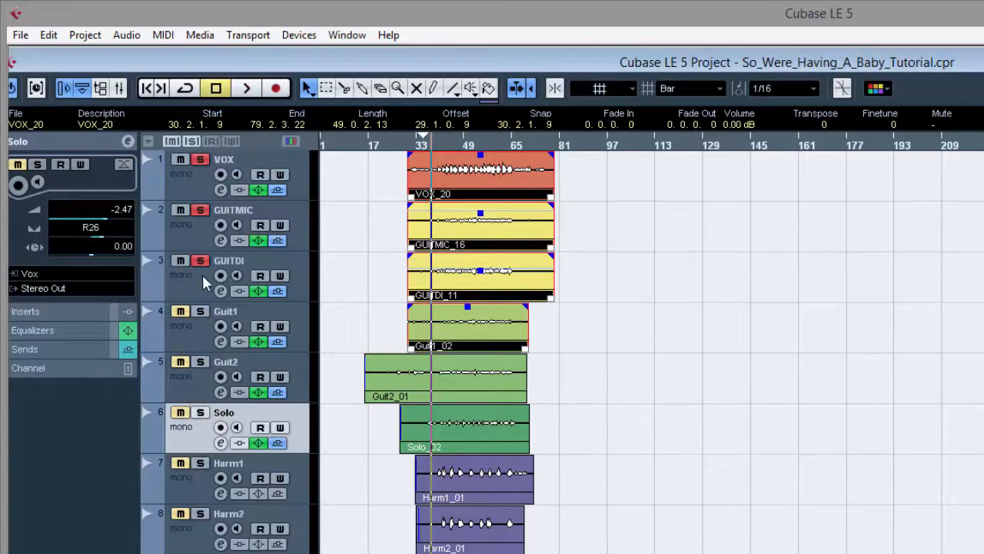
click(199, 160)
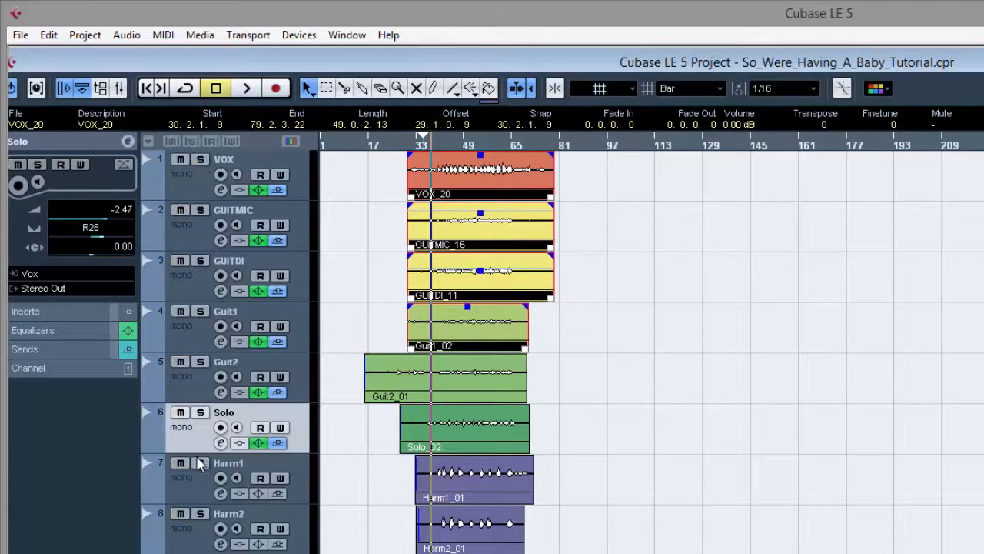
click(640, 466)
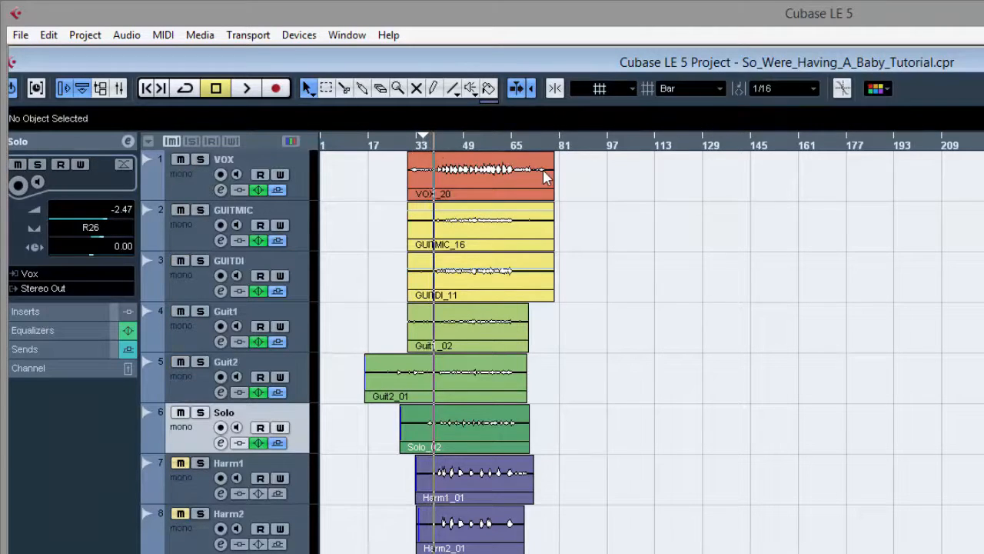
key(space)
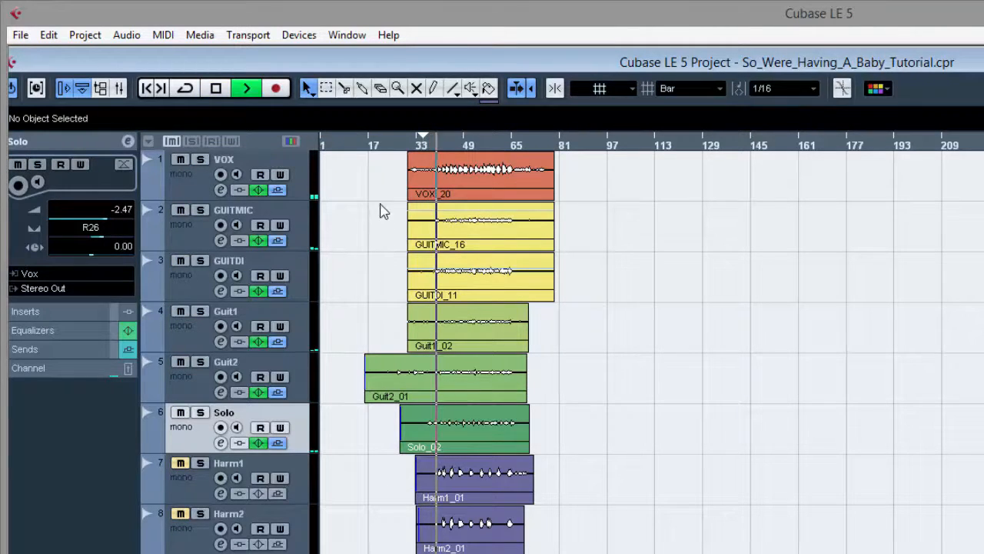
key(space)
Trim the starts of the VOX, GUITMIC, GUITDI and Guit1 clips to 35.2.3.82 and give them a 1.1.2.113 fade-in.
drag(454, 321, 431, 339)
drag(408, 301, 423, 299)
click(428, 158)
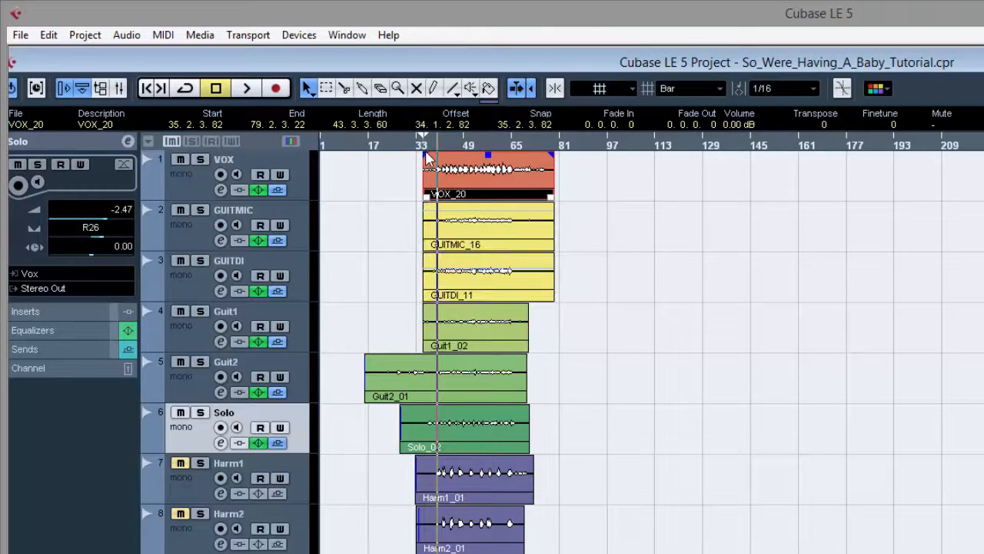
click(402, 169)
drag(403, 169, 454, 350)
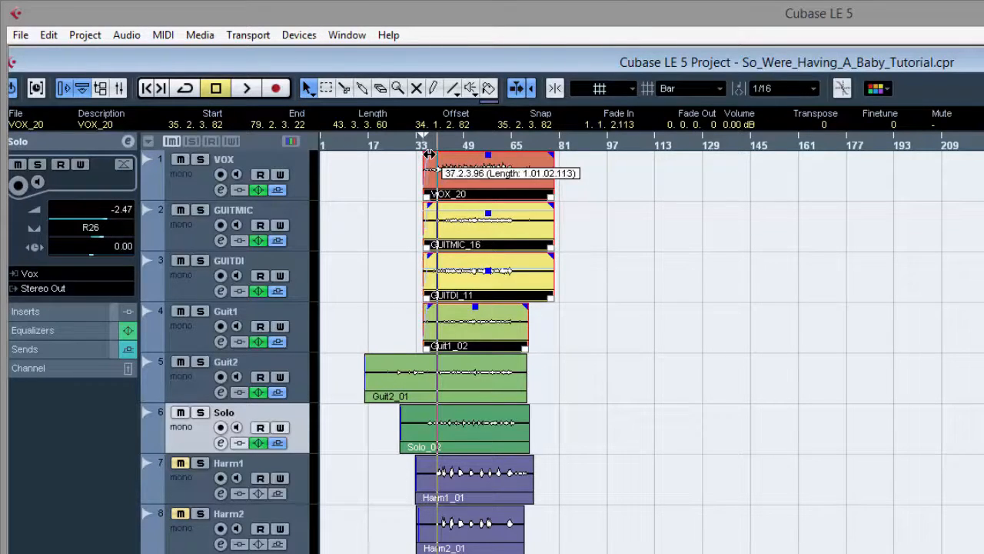
Trim the starts of the Guit2 and Solo clips to about bar 35 to line up with the clips above.
click(408, 394)
drag(367, 398, 424, 412)
click(417, 443)
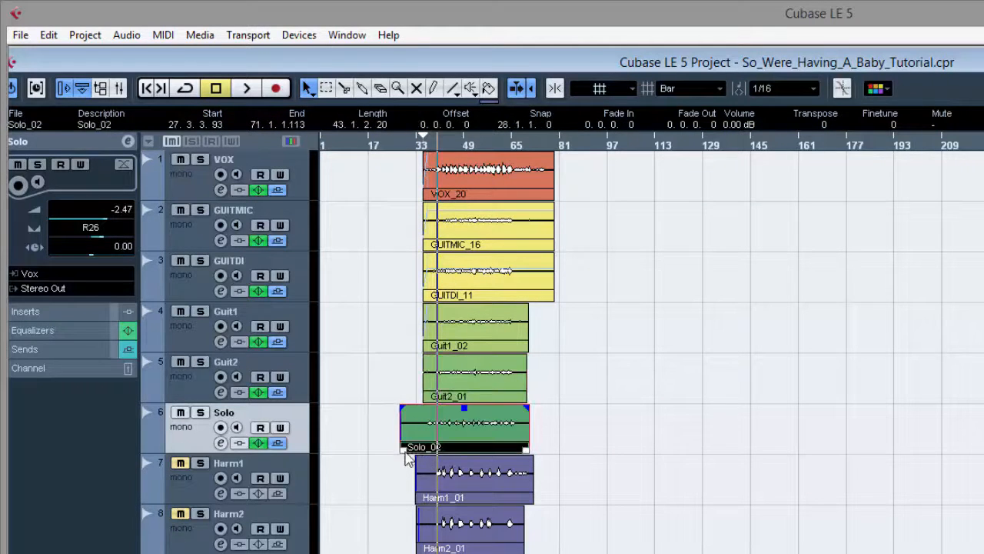
drag(402, 449, 423, 453)
click(389, 398)
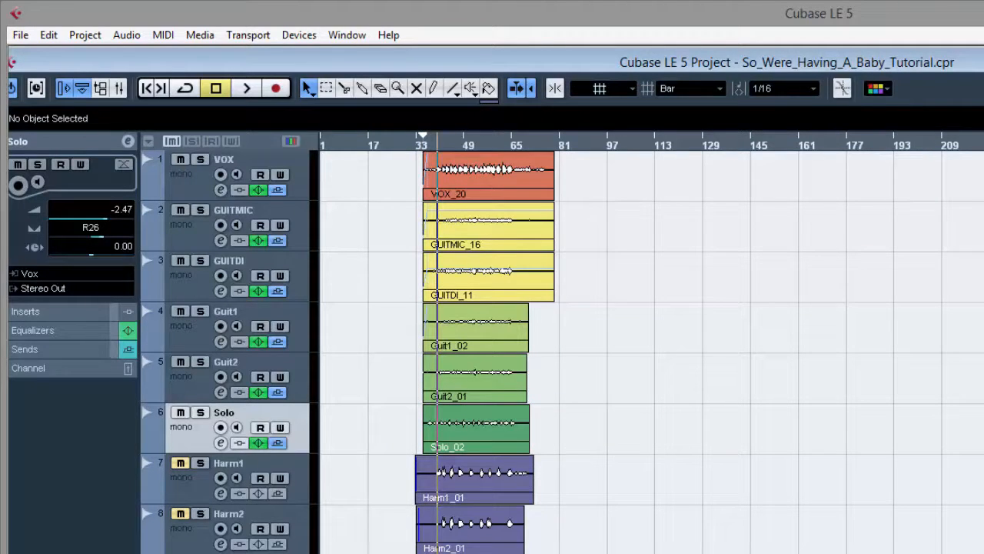
Add a fade-in of 0.3.2.81 to the Guit2 and Solo clips.
key(h)
key(h)
key(h)
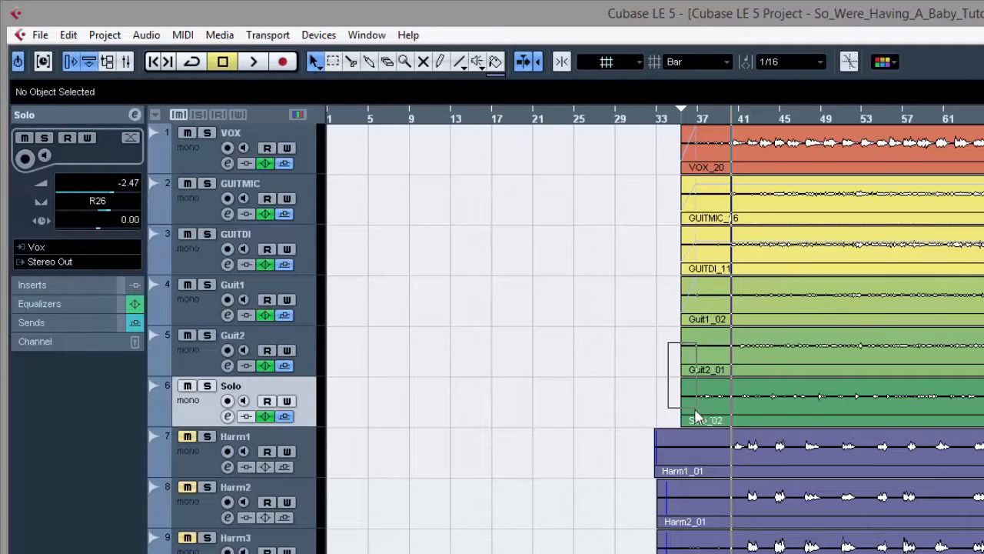
click(682, 329)
mouse_move(681, 325)
mouse_down()
mouse_move(690, 325)
mouse_move(681, 418)
mouse_move(691, 330)
mouse_up()
click(671, 352)
Play the mix from about bar 33 to check the faded clip starts.
click(667, 117)
key(space)
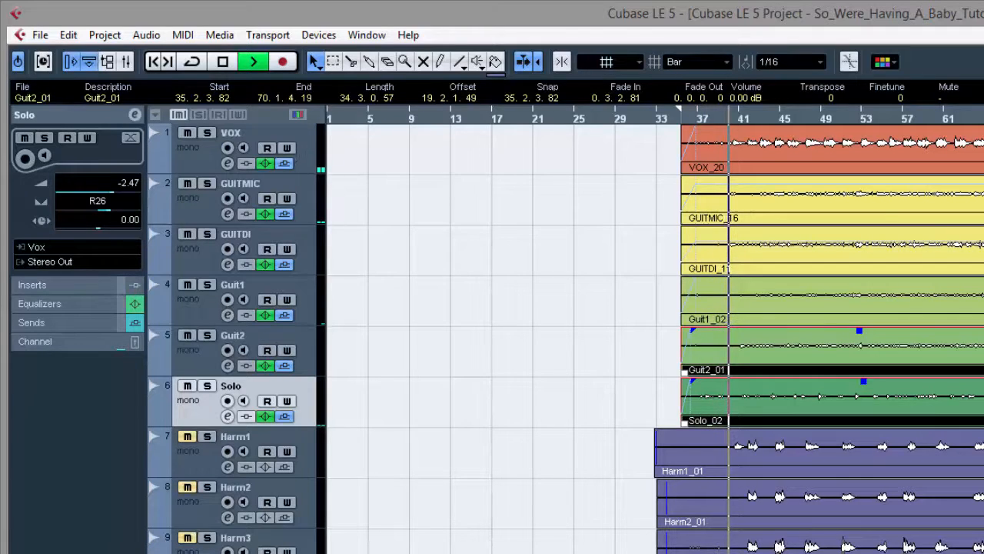
click(659, 219)
key(space)
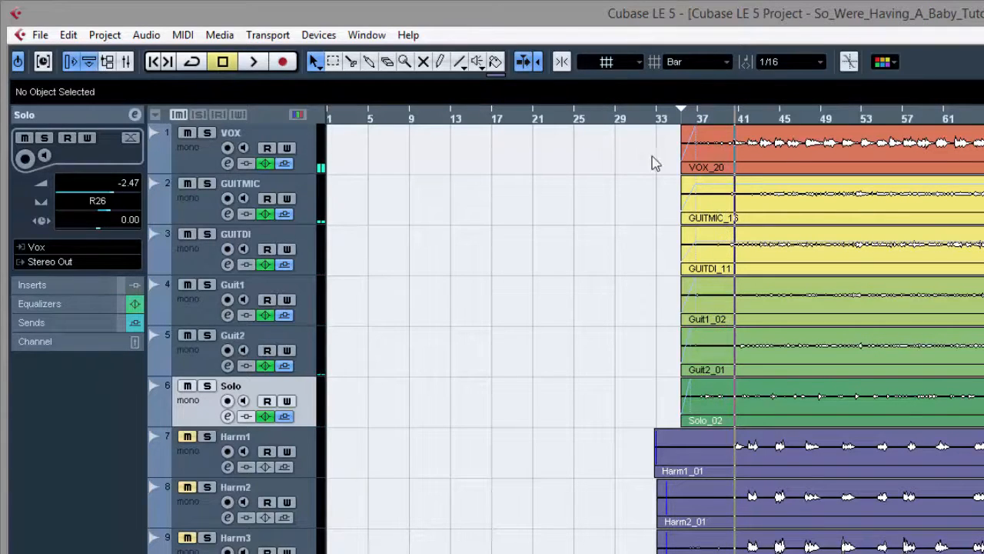
Trim the starts of all six clips from VOX through Solo to 39.1.4.22 and play the entry.
drag(671, 137, 731, 415)
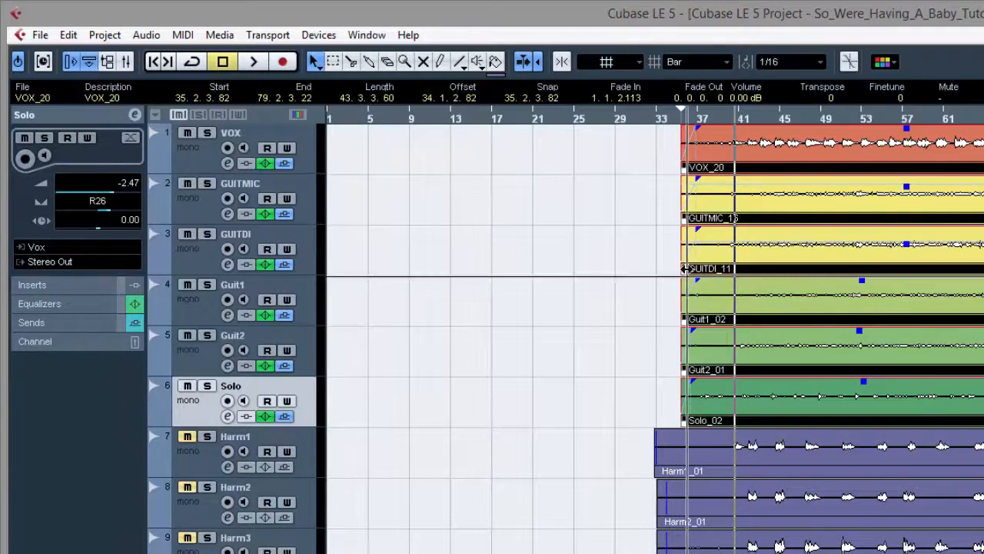
drag(684, 269, 721, 271)
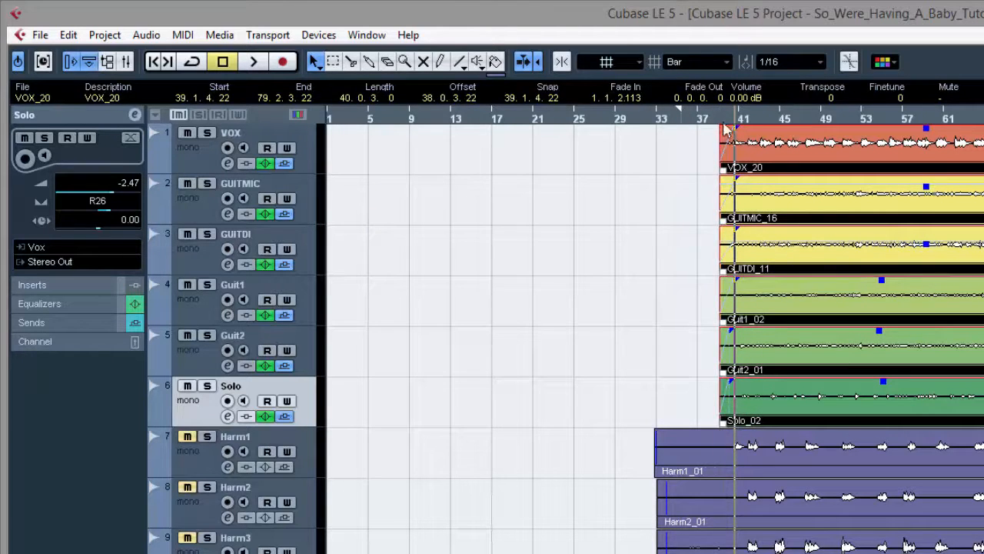
key(space)
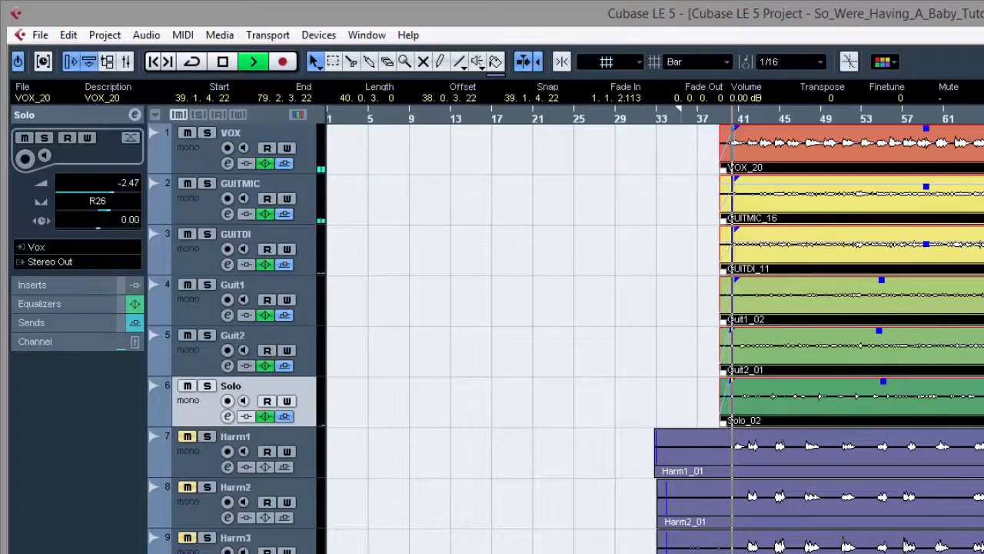
key(space)
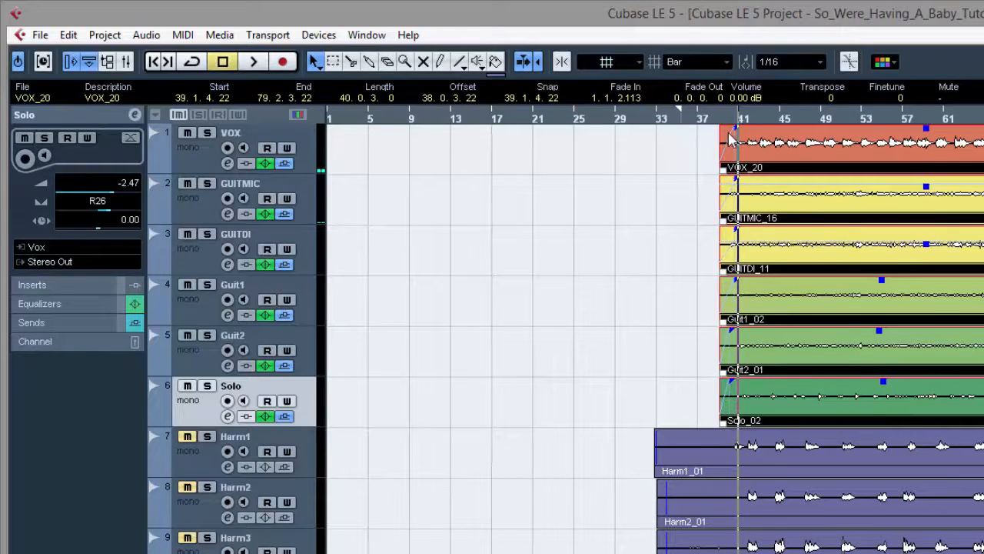
Shorten the VOX clip's fade-in to 0.2.1.72 along with the other selected clips' fades, and trim all six starts to about bar 40.
drag(736, 128, 728, 128)
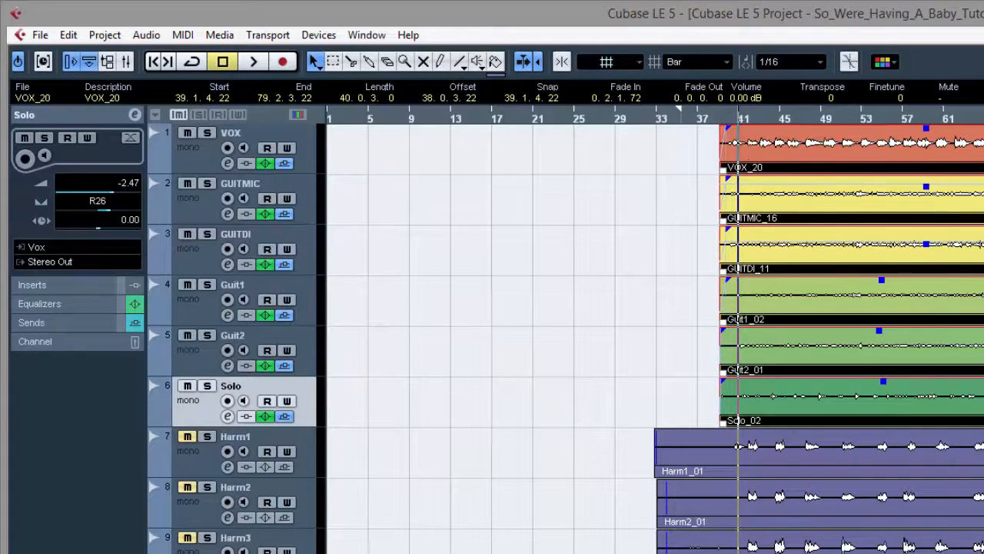
key(h)
key(h)
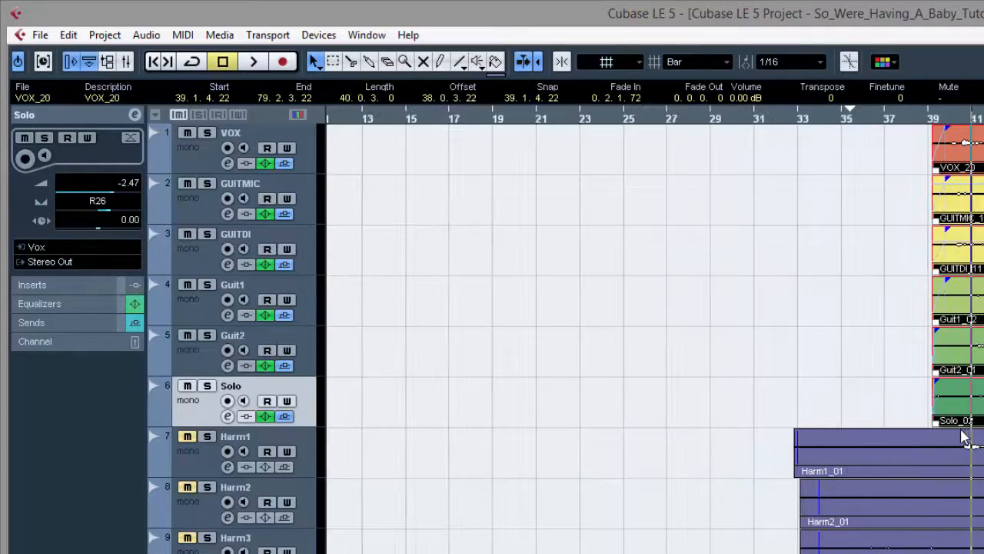
drag(936, 423, 963, 423)
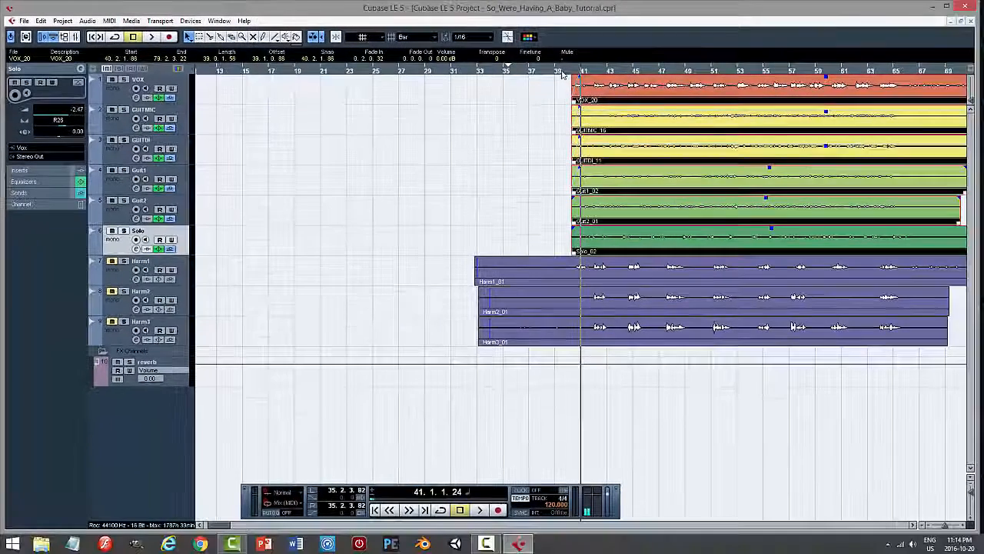
Play the song's opening from about bar 40 to check the trimmed entry, and deselect the clips.
key(space)
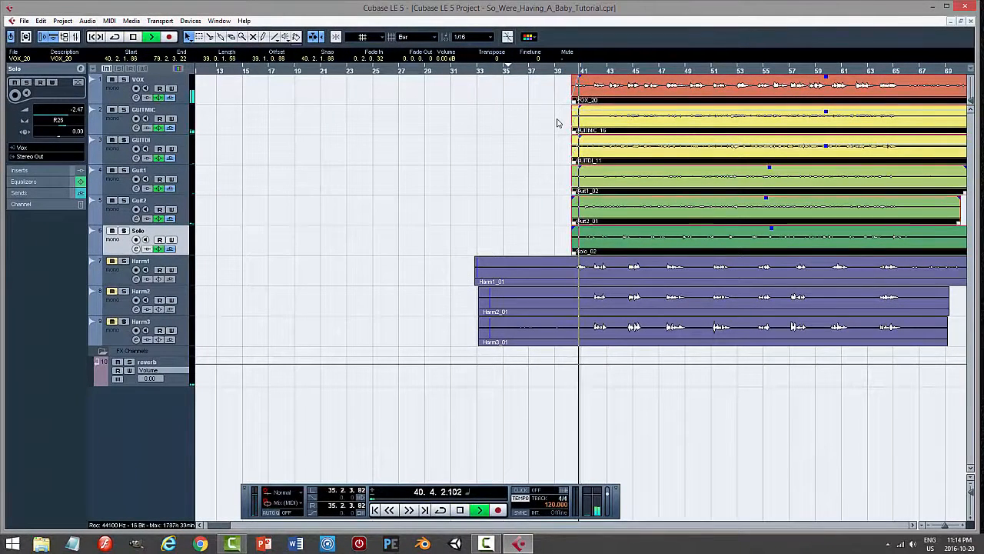
key(space)
click(529, 251)
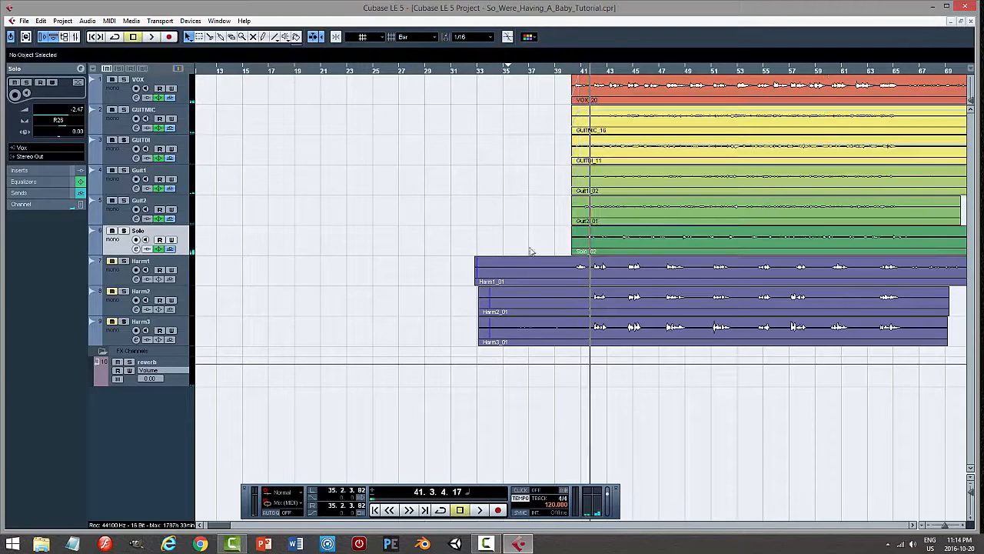
Split the three harmony clips at about bar 40, in line with the other clip starts, and delete the earlier portions.
drag(438, 244, 512, 348)
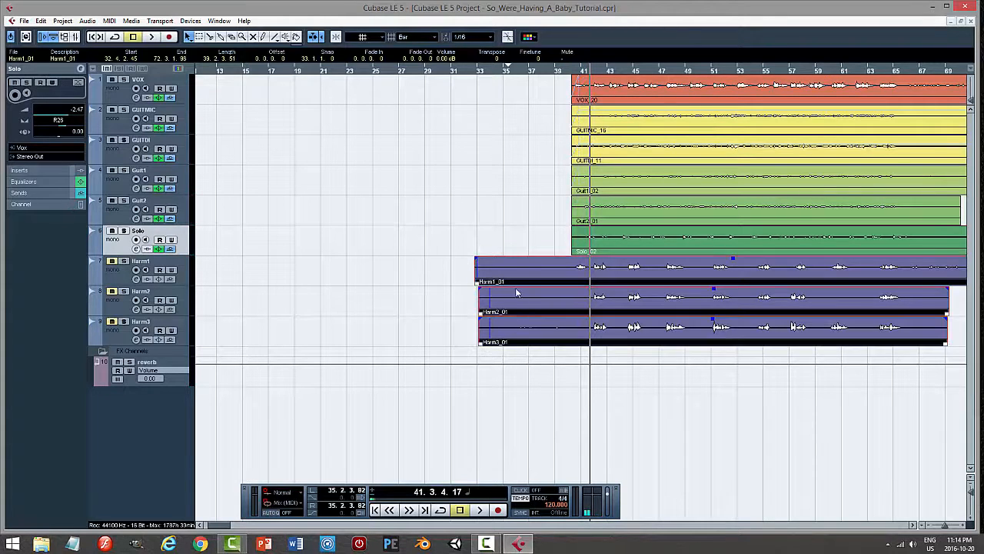
right_click(525, 262)
click(551, 264)
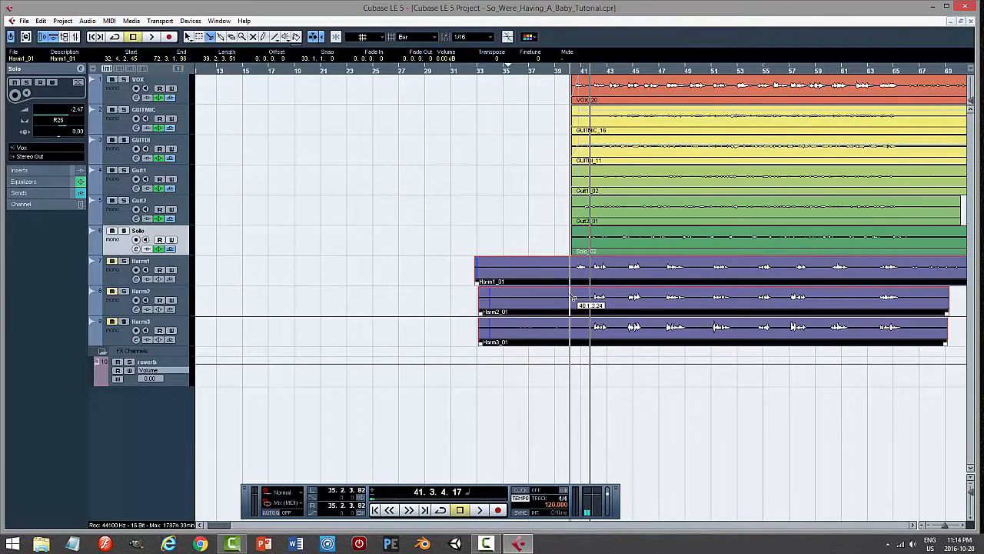
click(574, 307)
drag(467, 222, 539, 382)
key(Delete)
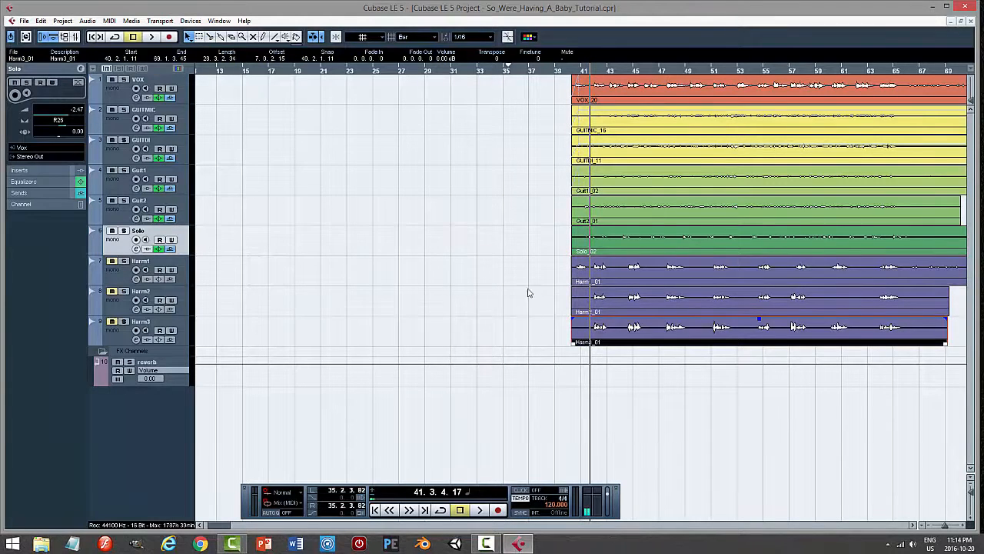
Add a 0.1.1.4 fade-in to the three harmony clips and place the playback cursor just before bar 40.
drag(566, 266, 591, 337)
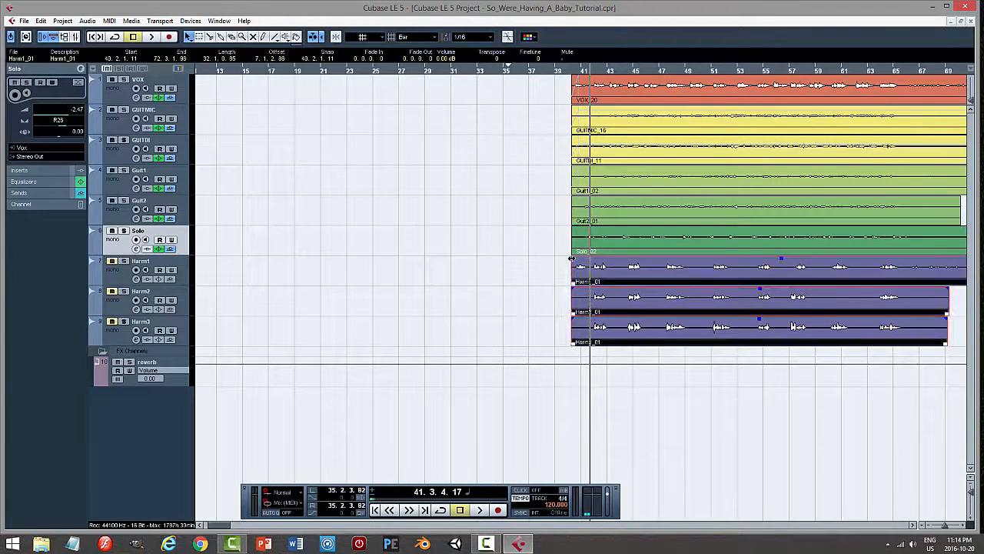
drag(573, 258, 581, 263)
click(566, 74)
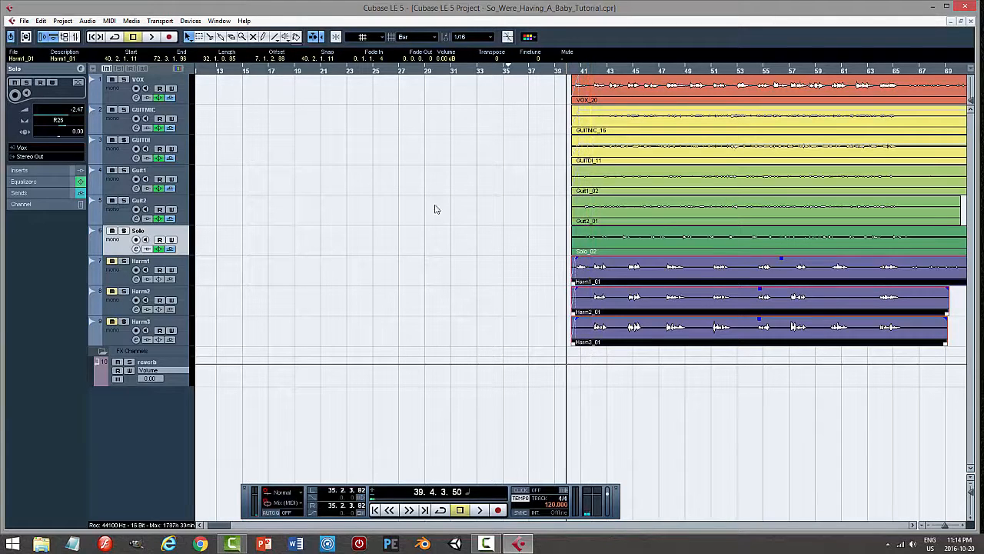
Unmute the Harm1, Harm2 and Harm3 tracks while playing the song from just before bar 40, and deselect the clips.
key(space)
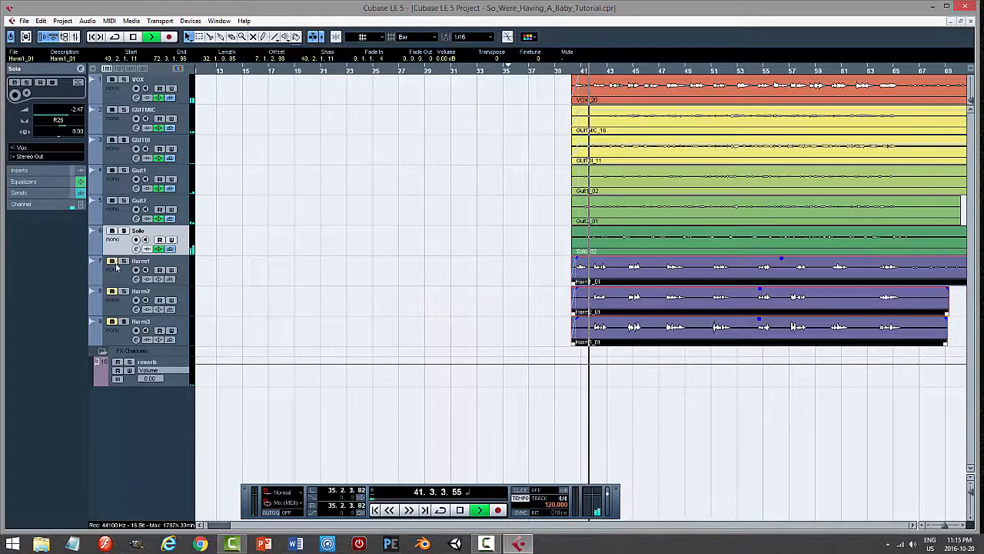
click(112, 312)
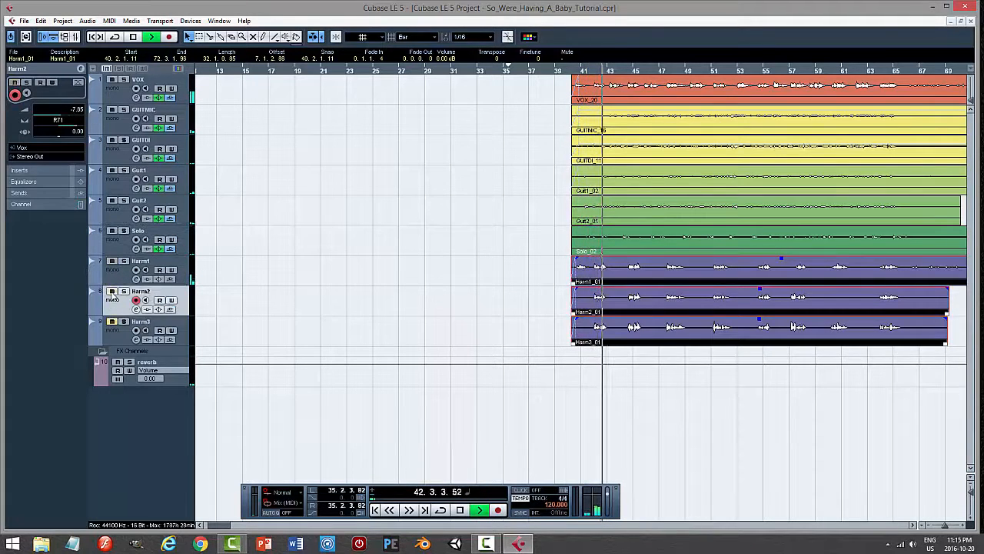
key(space)
click(476, 318)
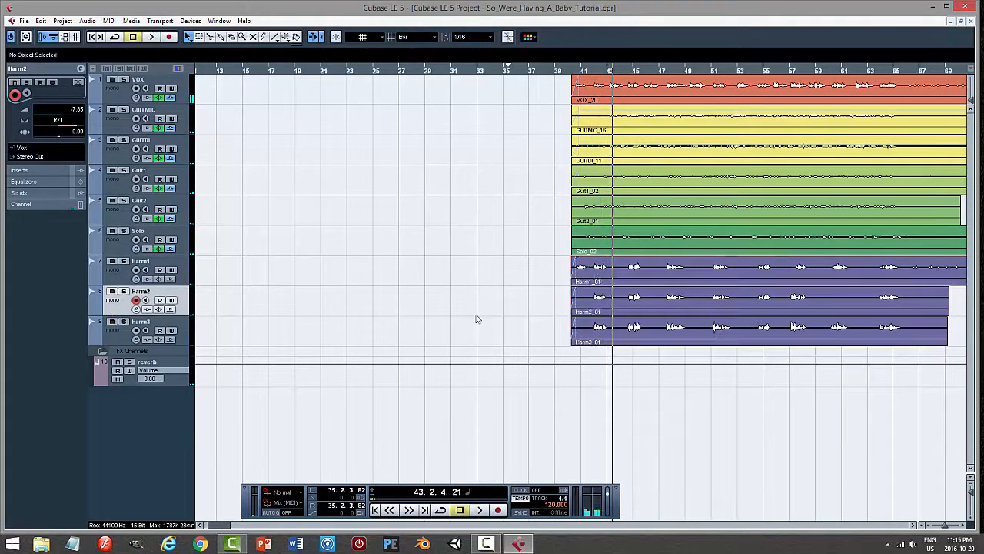
Trim the starts of the three harmony clips together to about 41.4.2.34, just before the first harmony phrase.
click(589, 283)
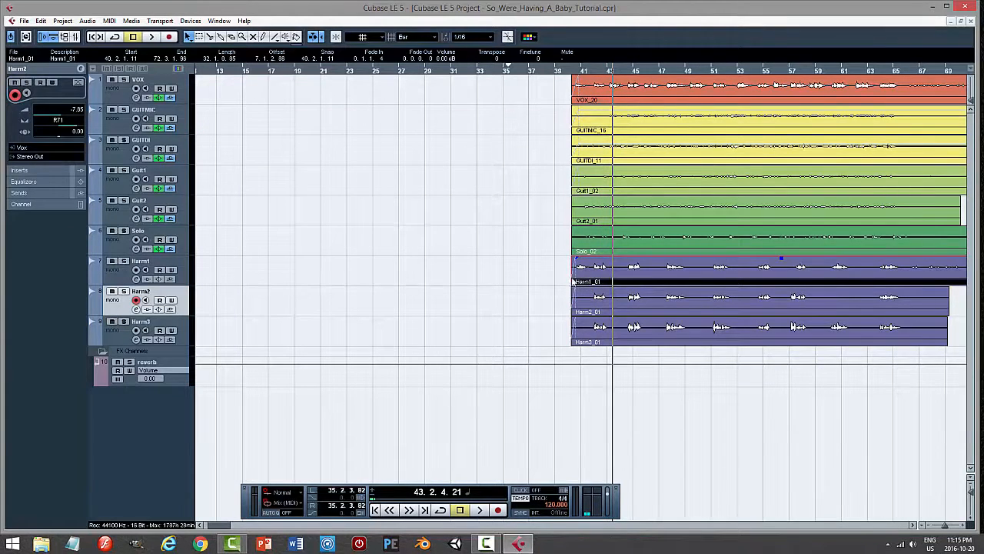
click(554, 276)
drag(582, 342, 583, 343)
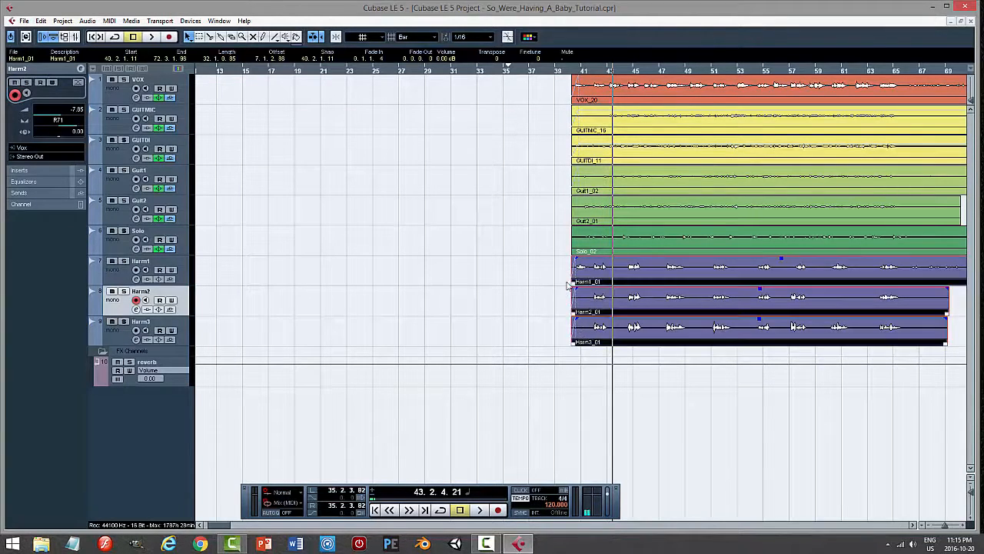
drag(573, 283, 592, 285)
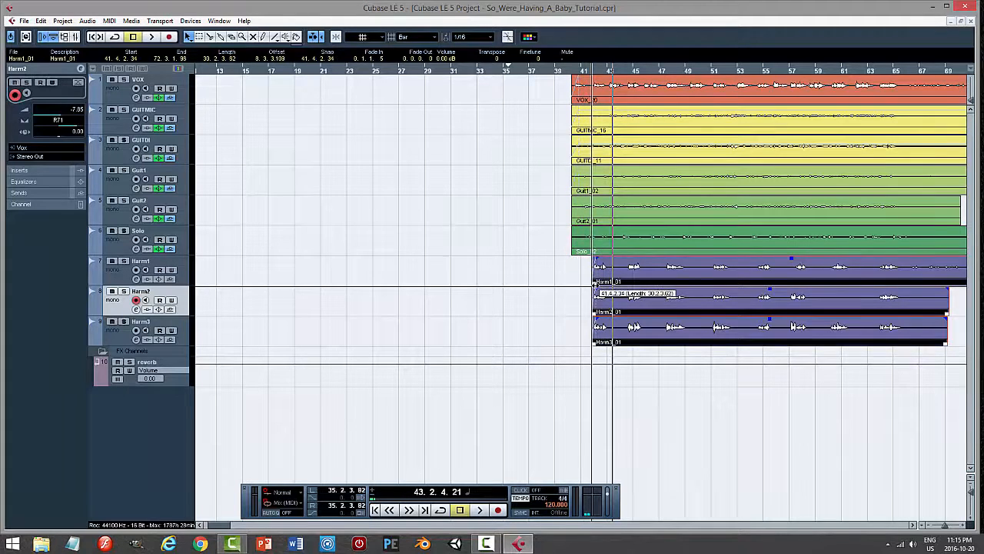
click(555, 309)
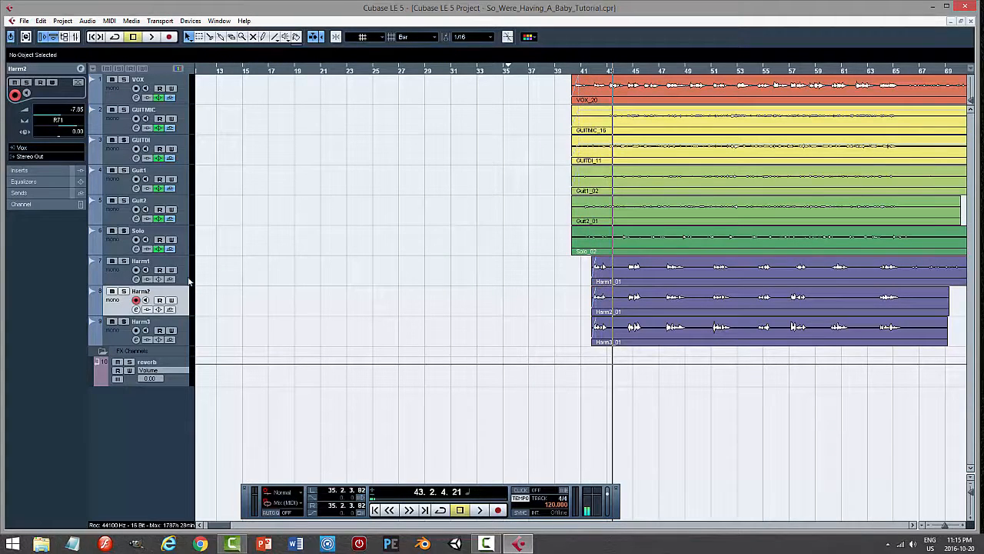
Send Harm1 to the reverb channel at about -16.62 and cut its lows with a low shelf of -24 dB at about 155 Hz.
click(147, 263)
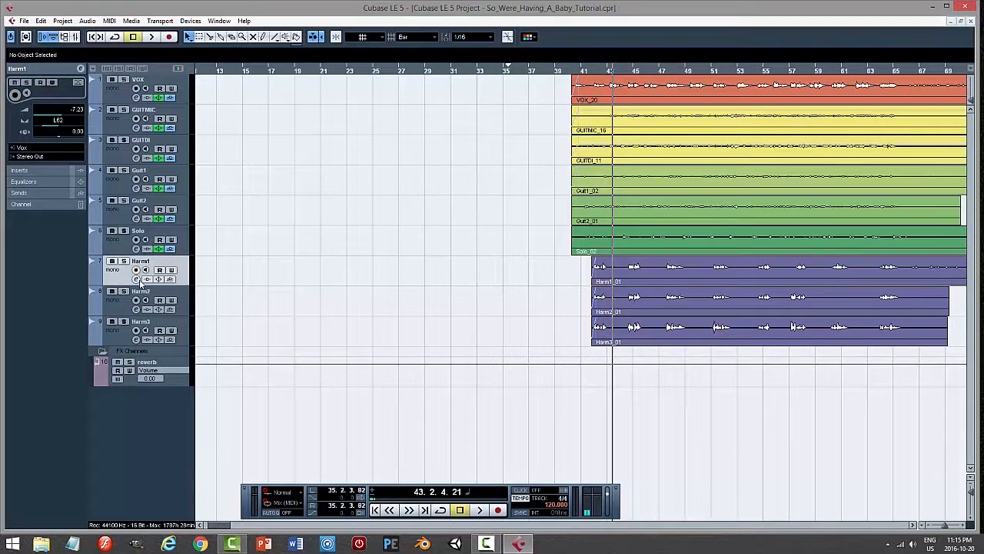
click(137, 279)
click(616, 224)
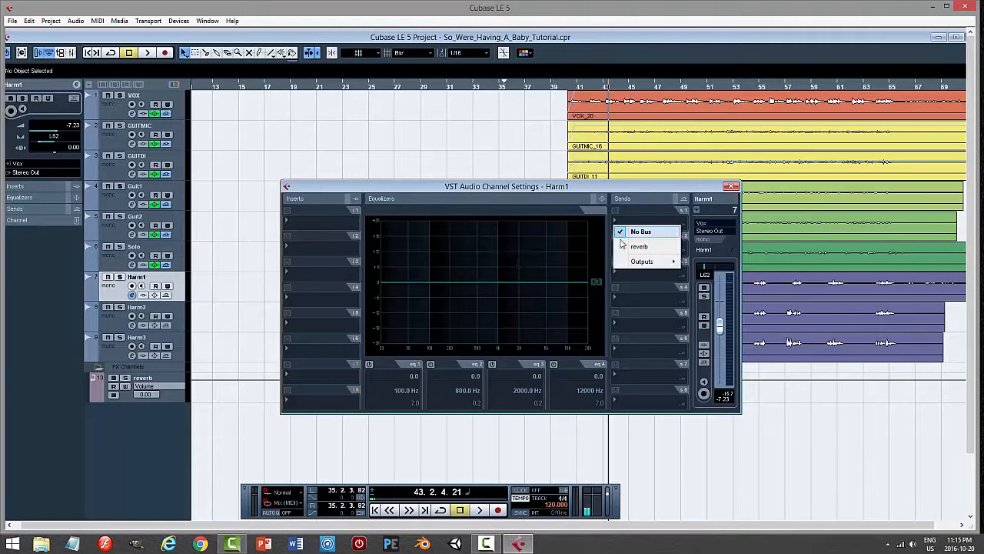
click(624, 244)
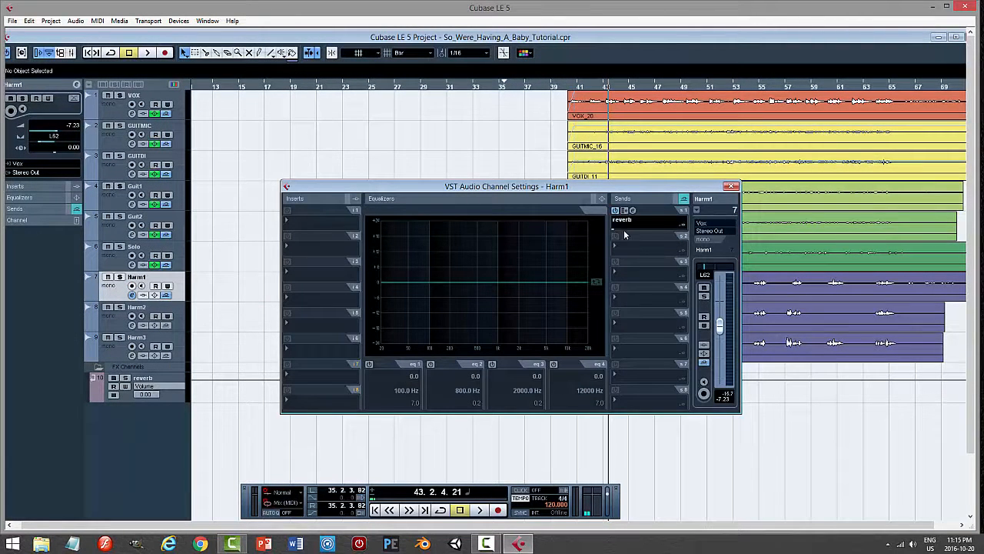
click(370, 365)
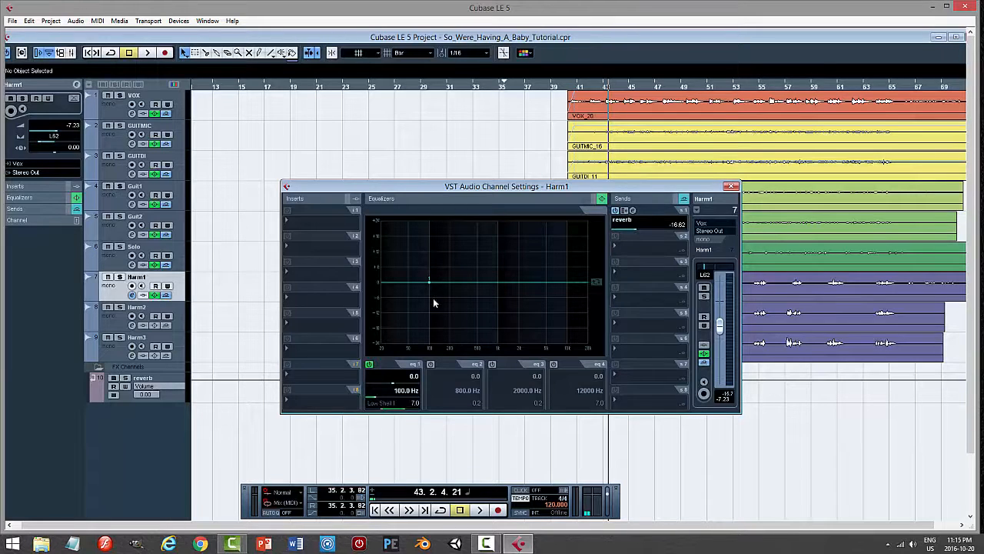
drag(426, 288, 445, 359)
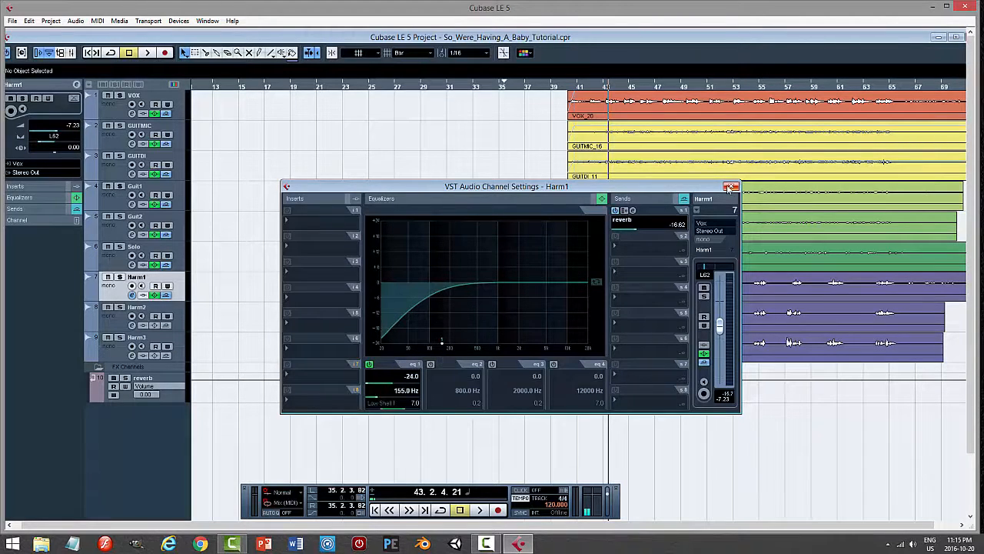
click(732, 186)
Add a reverb send to Harm2 and cut its low frequencies steeply with the first EQ band's low shelf.
click(121, 326)
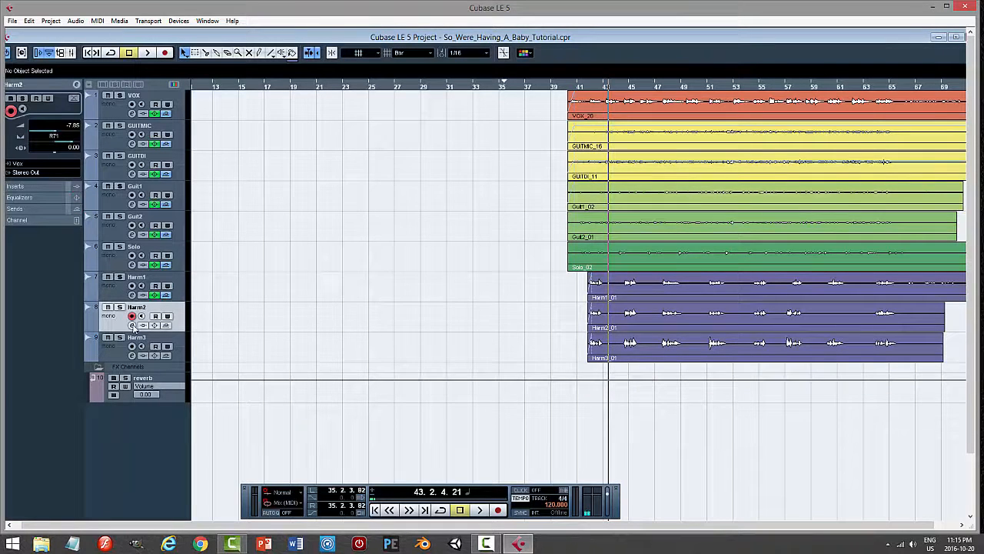
click(132, 325)
click(621, 223)
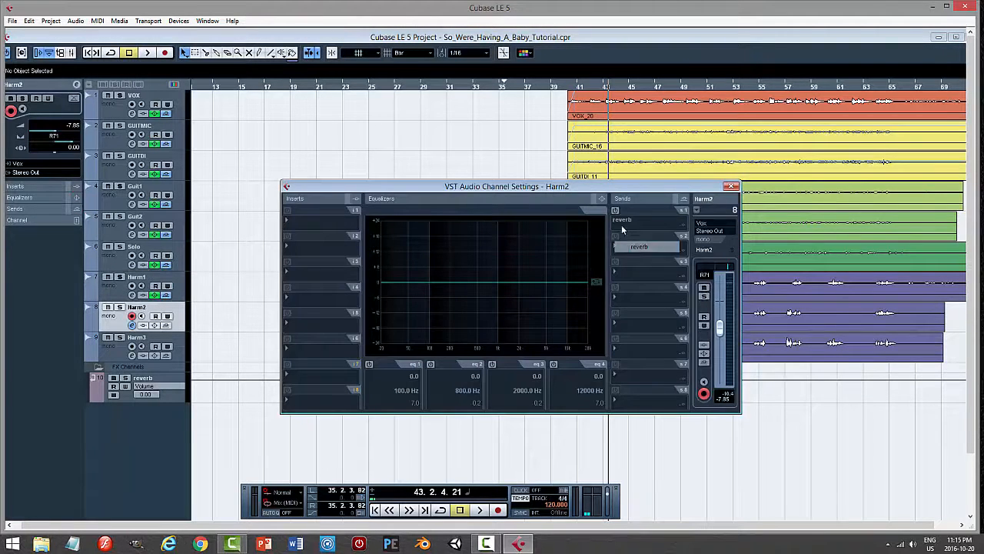
click(638, 245)
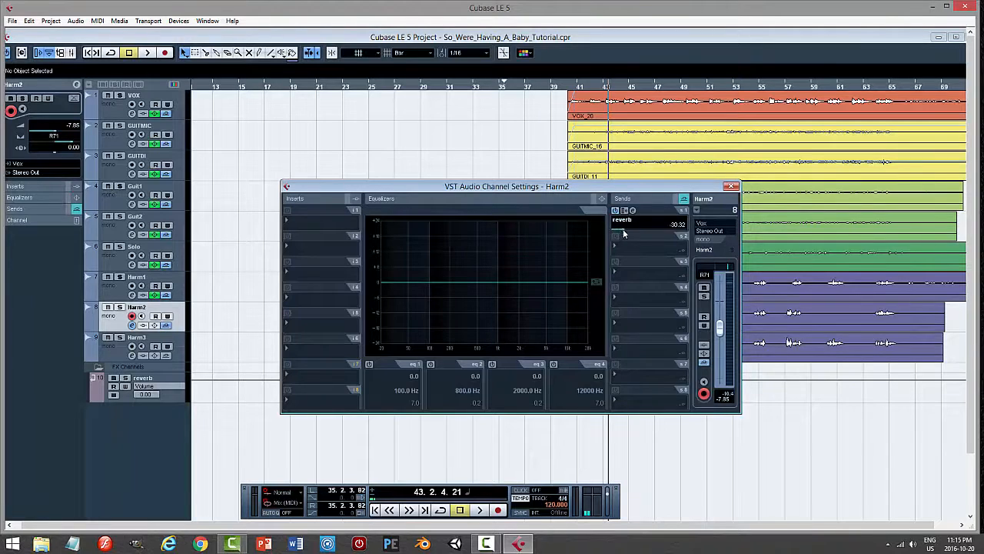
click(369, 364)
drag(431, 287, 439, 350)
click(730, 186)
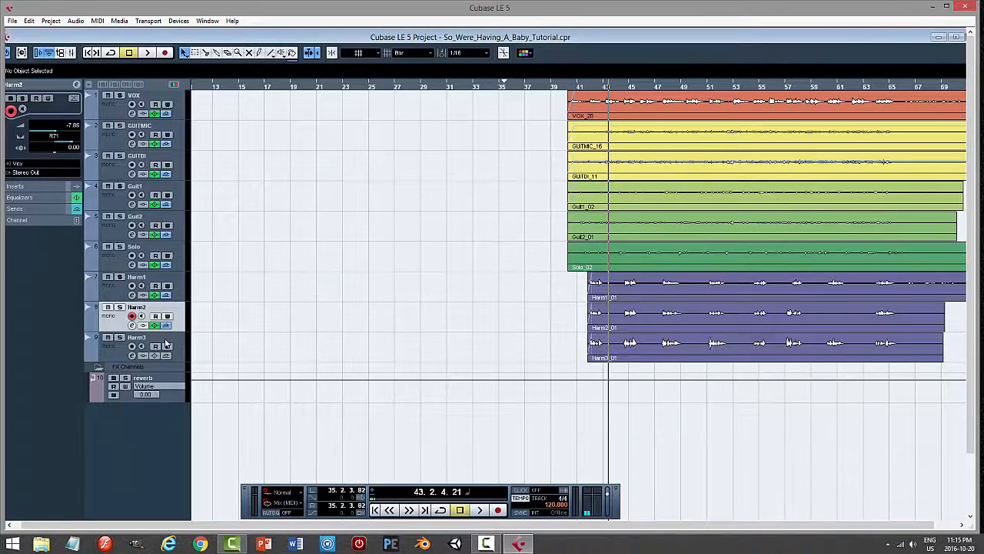
Send Harm3 to the reverb channel at about -14.40 and cut its lows with a low shelf of -24 dB at about 184 Hz.
click(133, 356)
click(622, 221)
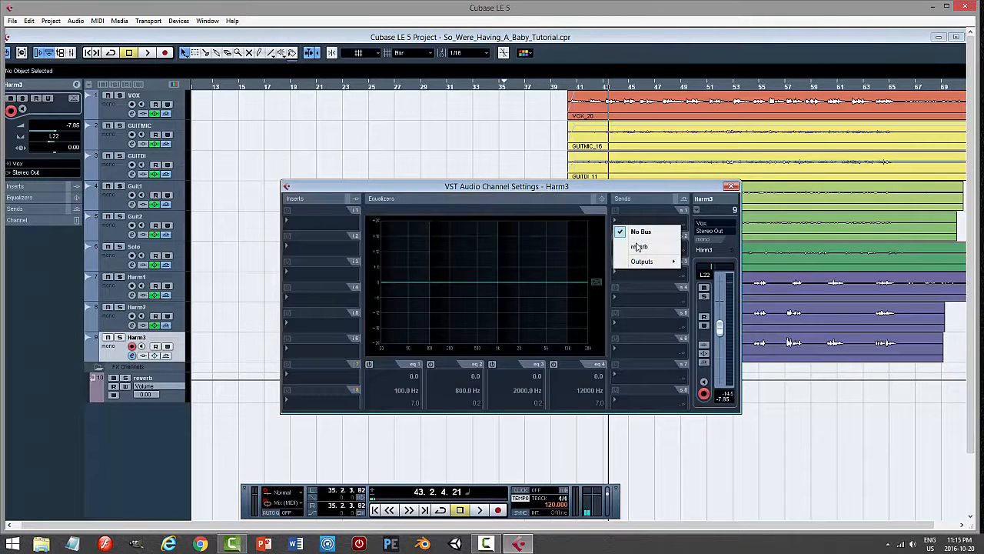
click(637, 245)
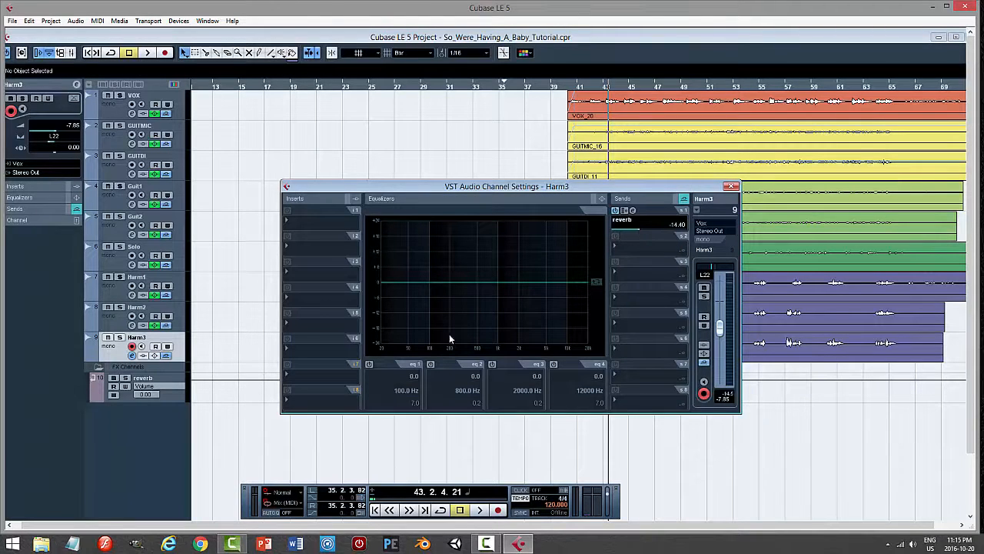
click(370, 365)
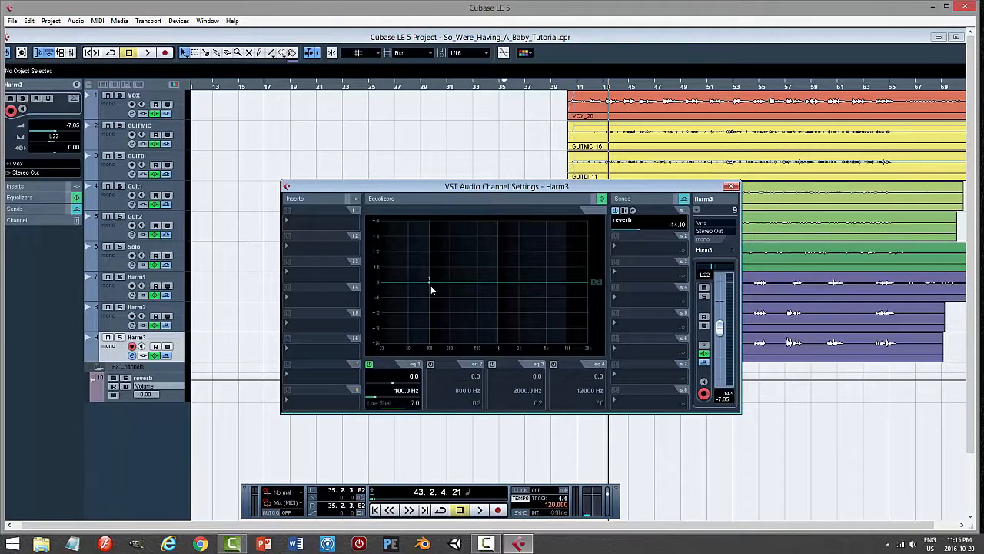
drag(427, 283, 449, 353)
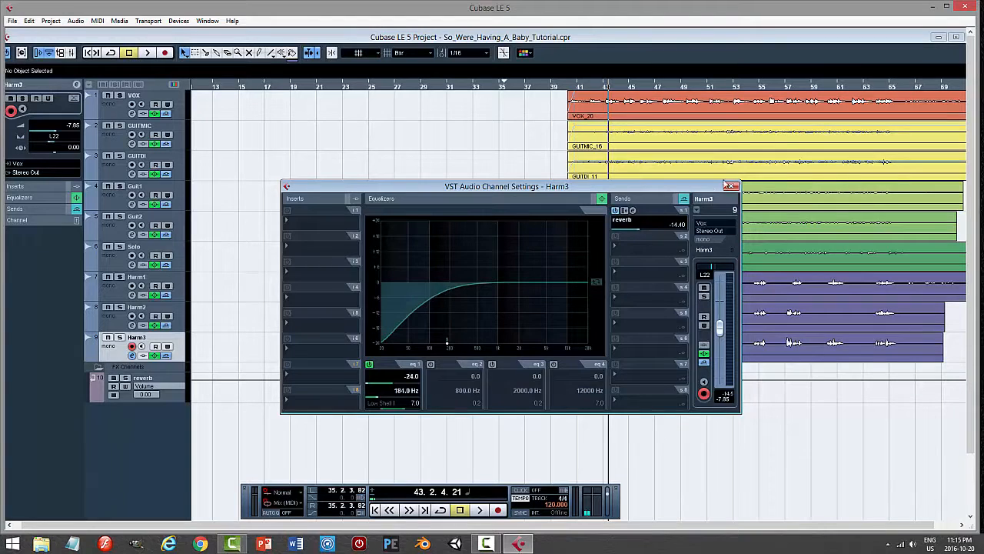
click(731, 186)
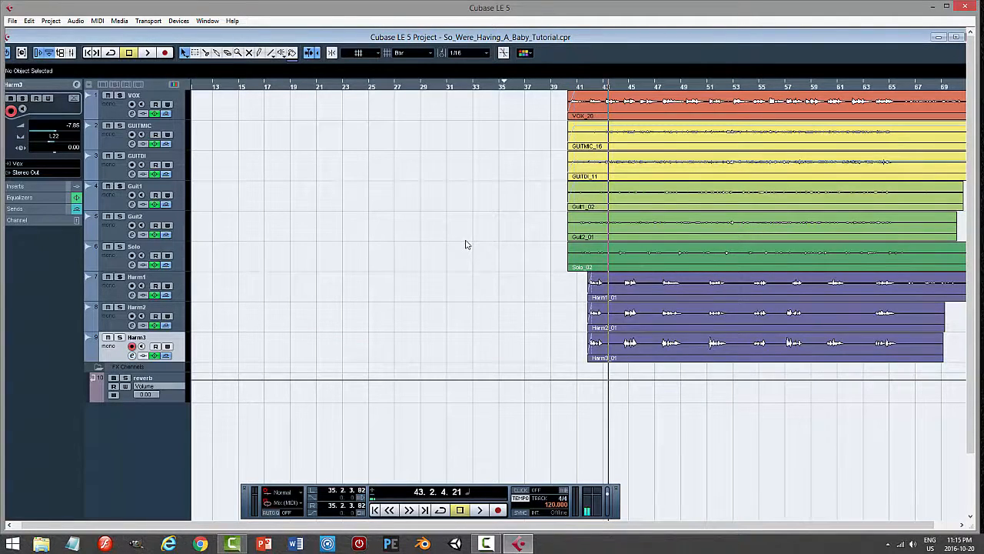
Play the song with the mixer open and lower Harm1 to about -16.20, Harm2 to about -17.09 and Harm3 to about -18.03.
key(F3)
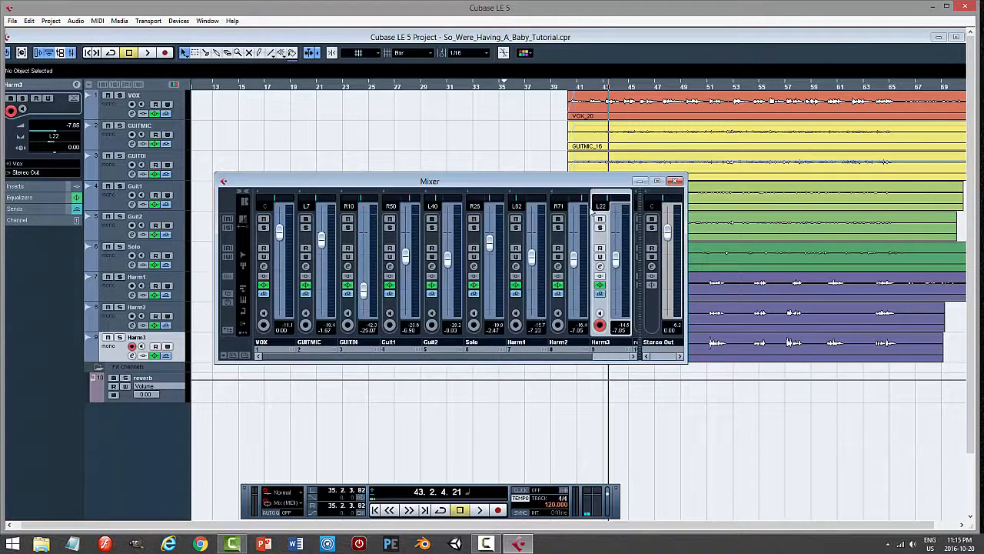
key(space)
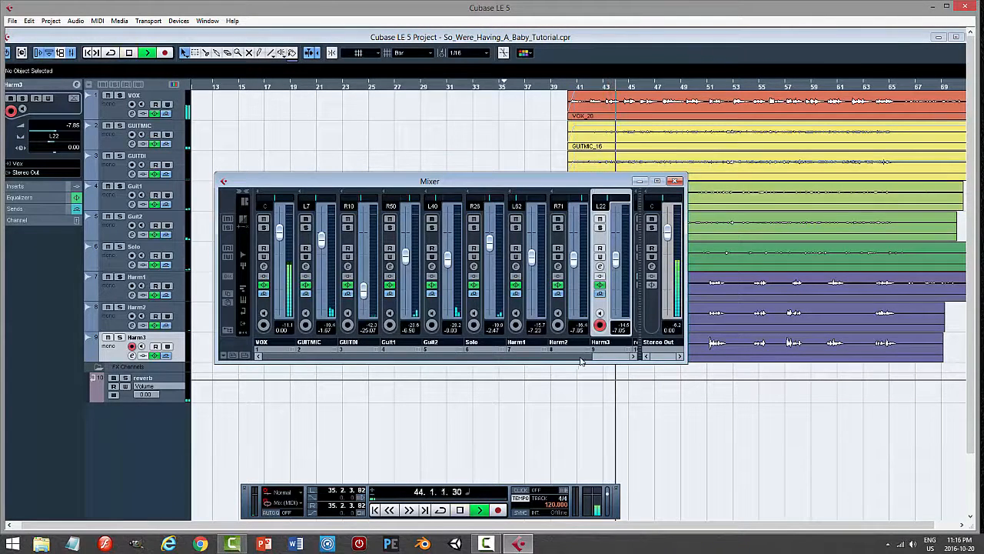
click(581, 357)
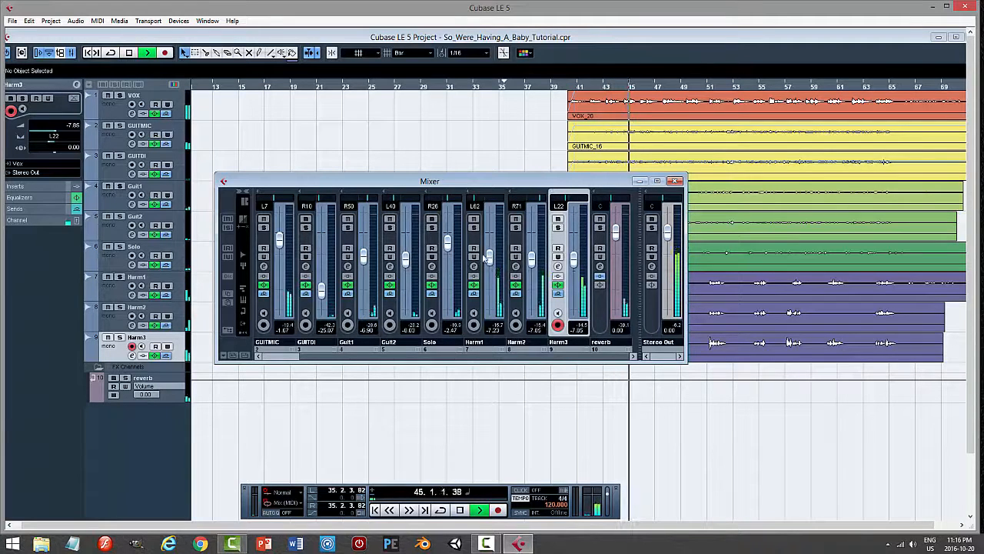
drag(489, 259, 573, 282)
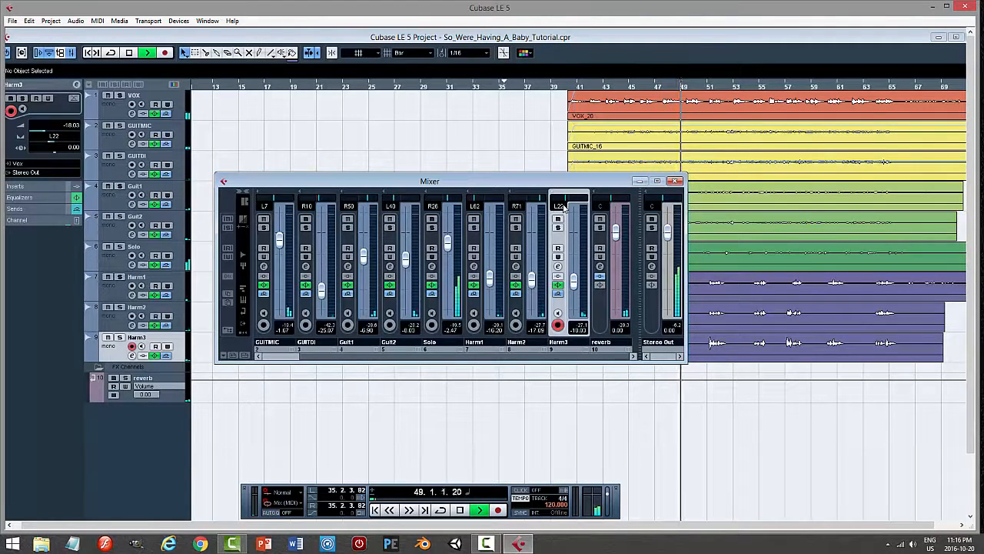
Pan Harm3 to L42 and raise its level slightly to about -17.43 during playback.
scroll(563, 207, down, 11)
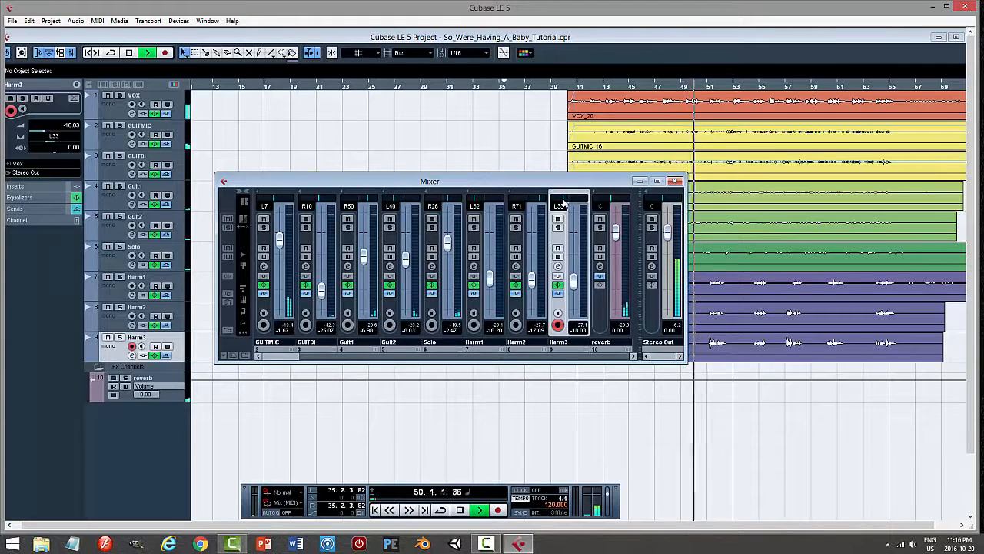
scroll(564, 204, down, 9)
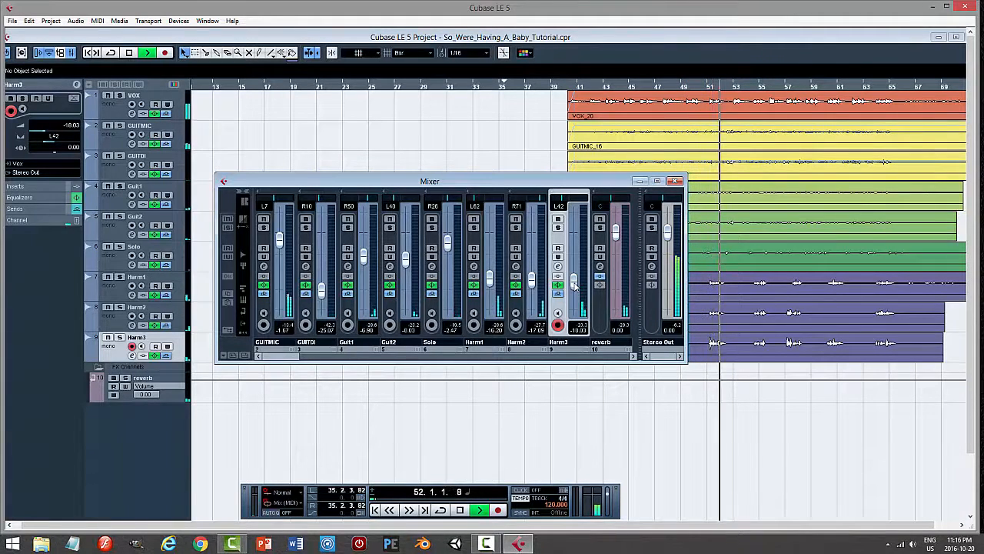
drag(574, 286, 541, 287)
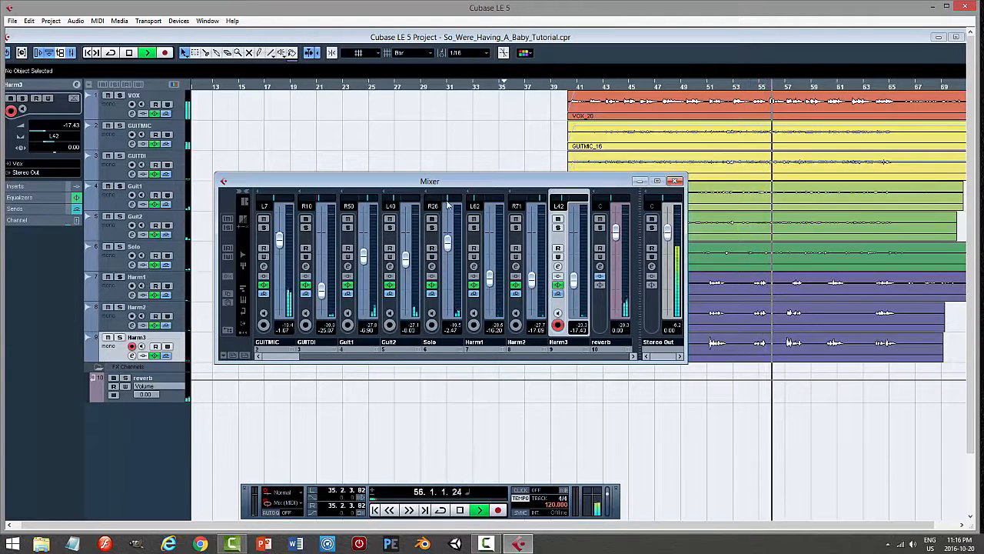
Pan the Solo track to R19, stop playback and close the mixer.
scroll(449, 202, down, 3)
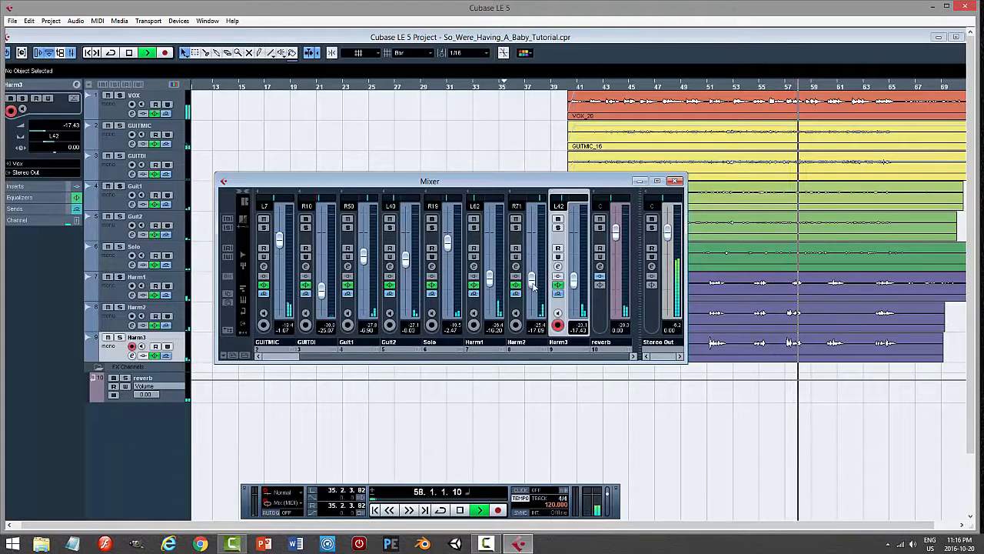
key(space)
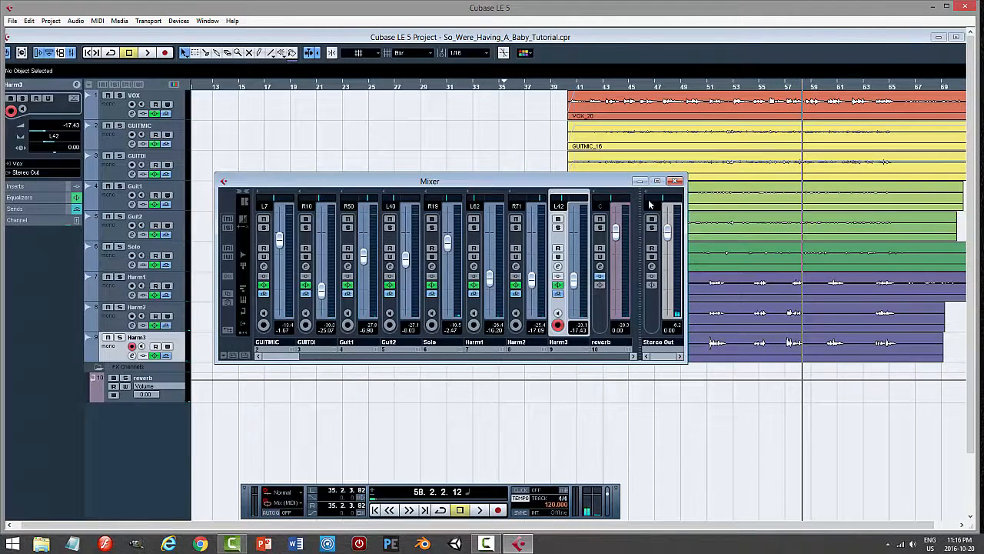
click(677, 182)
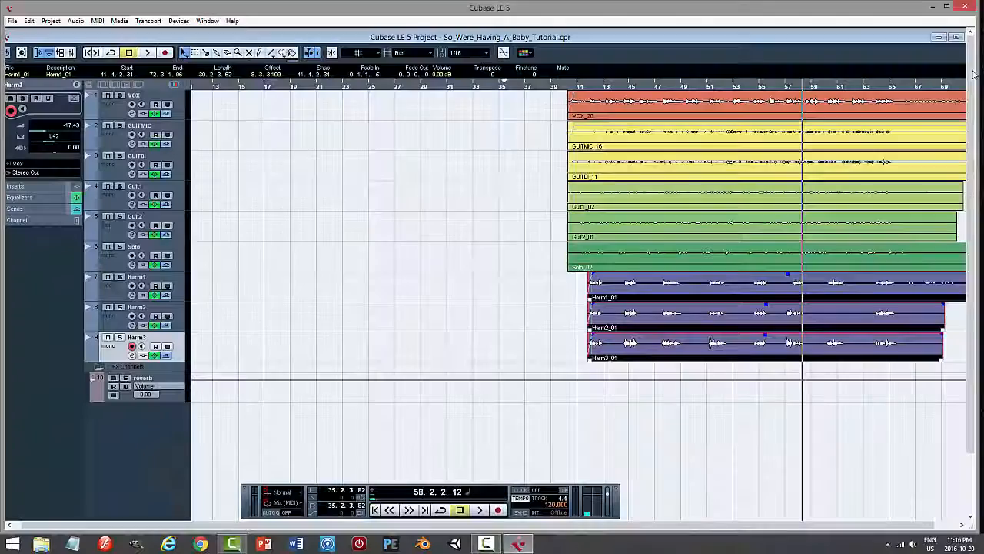
Maximize the project window and enlarge the three harmony tracks to examine their clip starts around bar 42.
click(956, 37)
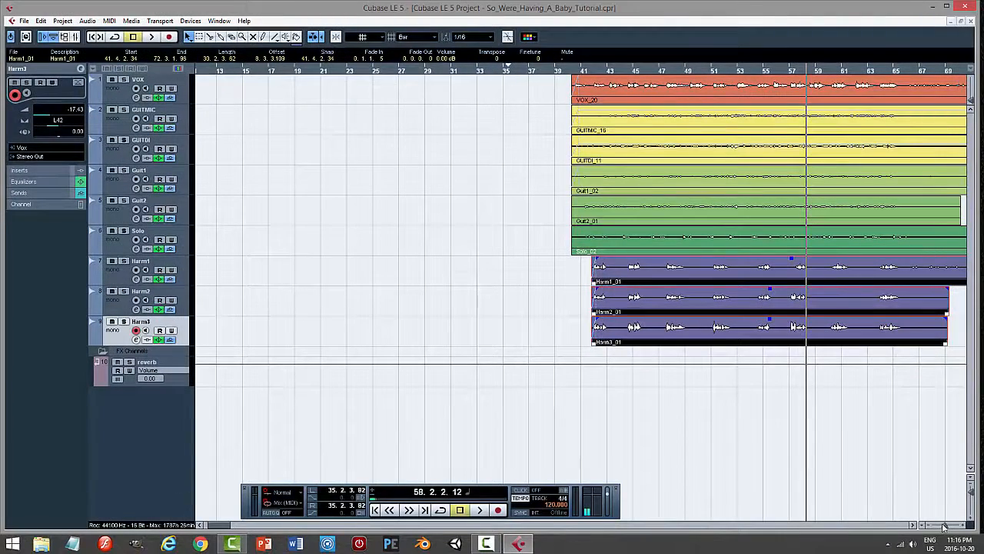
drag(942, 526, 946, 526)
drag(973, 494, 941, 528)
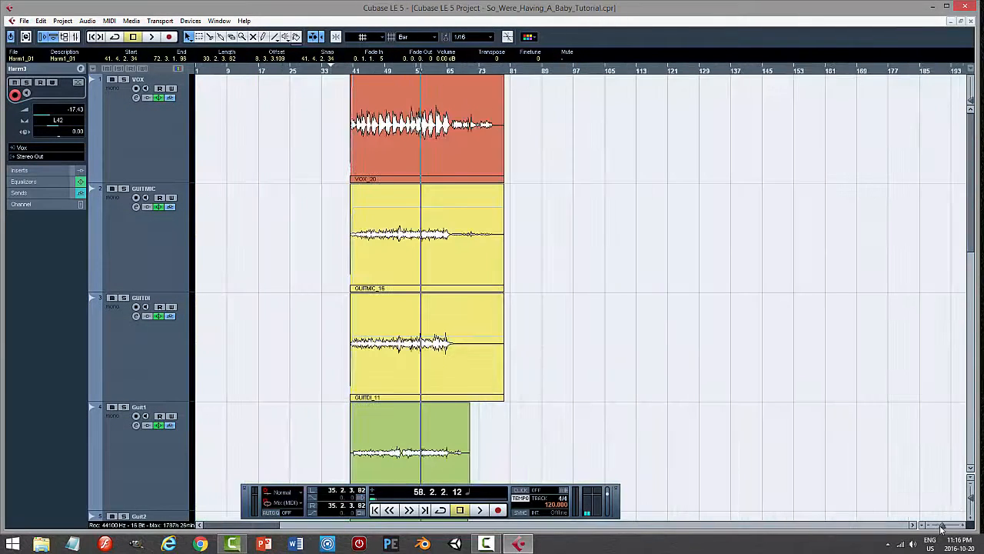
drag(975, 243, 957, 464)
drag(943, 528, 949, 527)
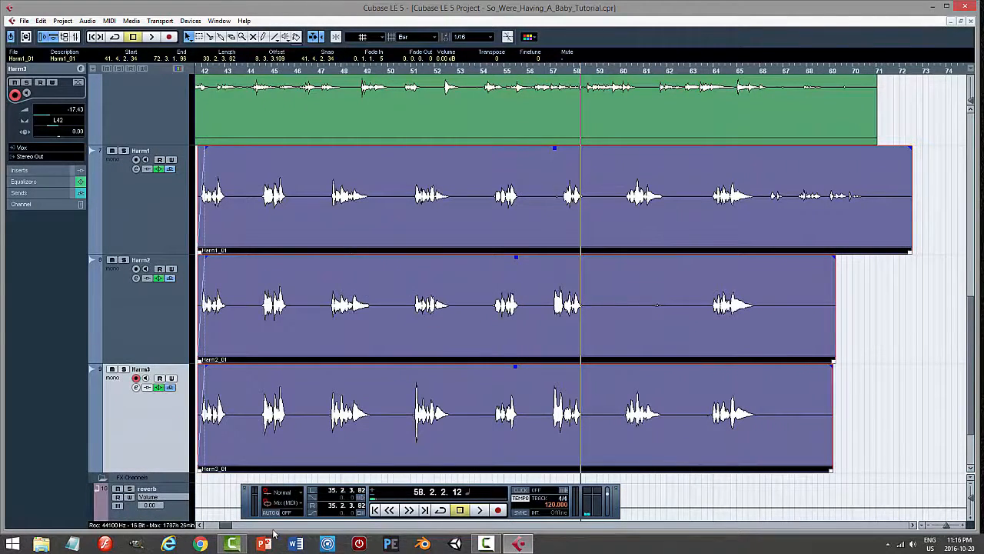
click(202, 526)
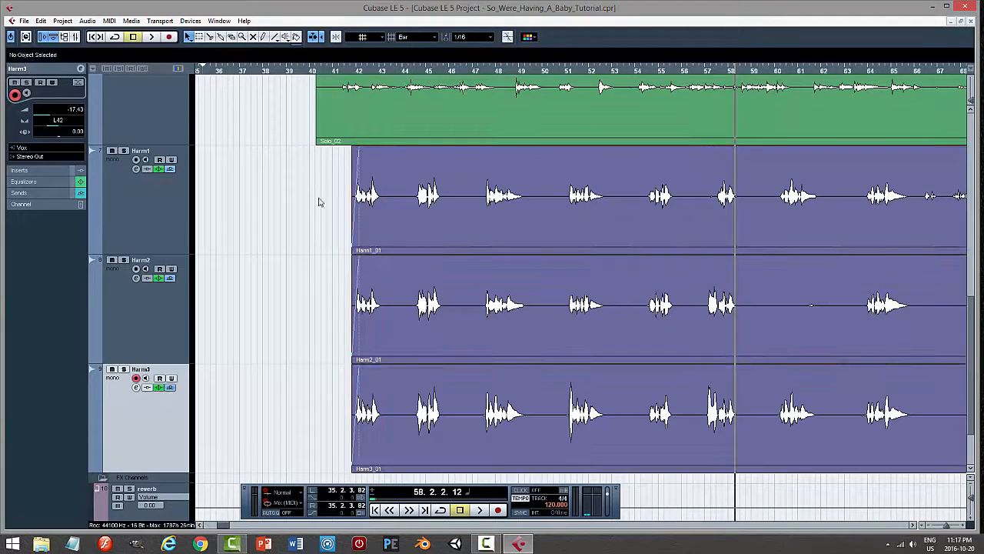
Split the Harm1, Harm2 and Harm3 clips together in the silence before their second phrase, at about bar 44.2.1.50.
drag(322, 175, 353, 438)
right_click(270, 204)
click(293, 204)
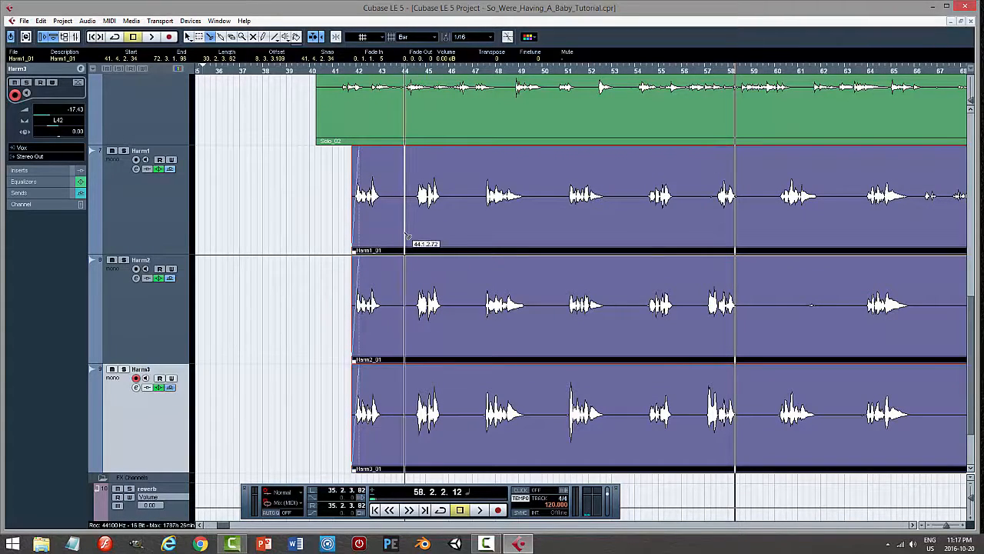
click(409, 235)
right_click(425, 230)
click(427, 231)
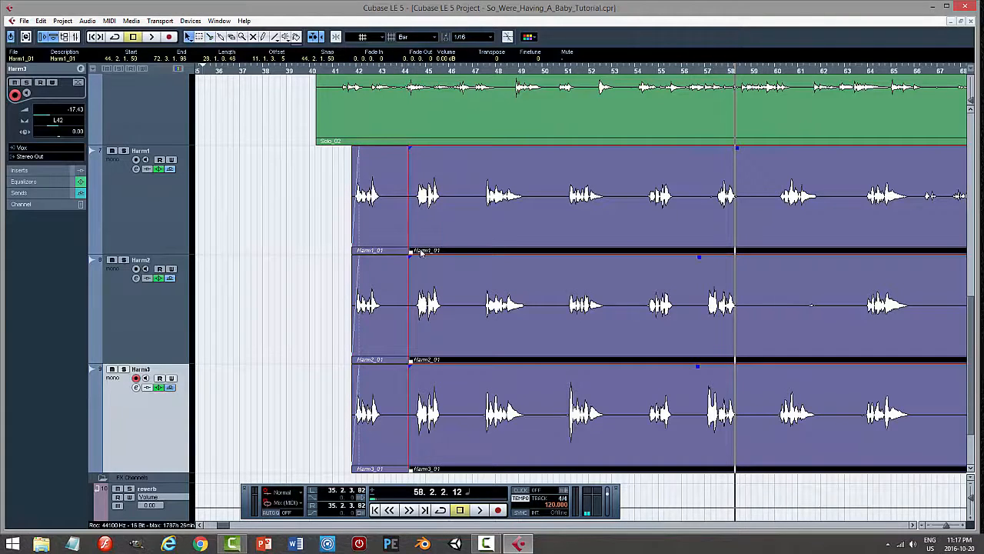
Trim the silence between the first two harmony phrases to about 43.1.2.88 and 44.3.2.42, with short fades at both edges.
drag(410, 250, 416, 250)
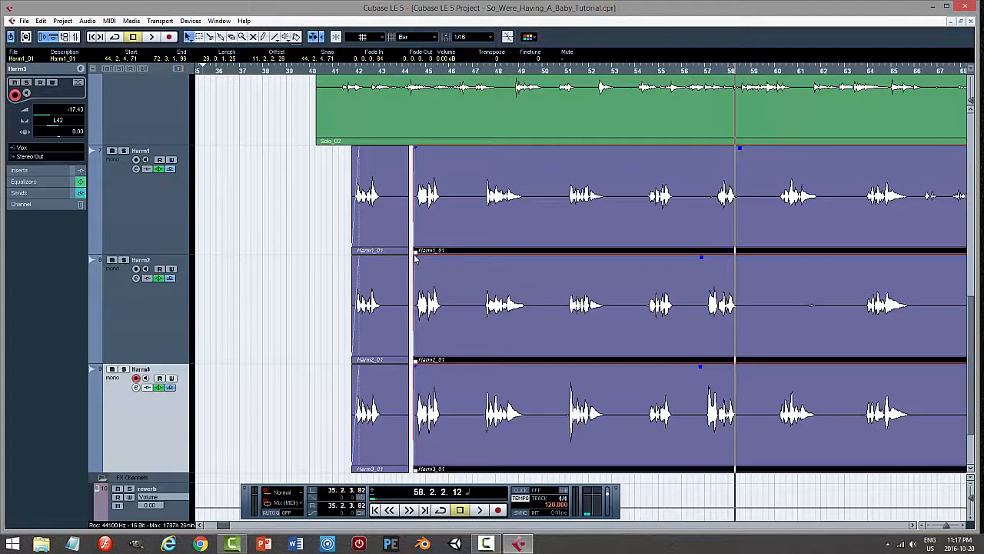
drag(415, 259, 417, 259)
click(318, 191)
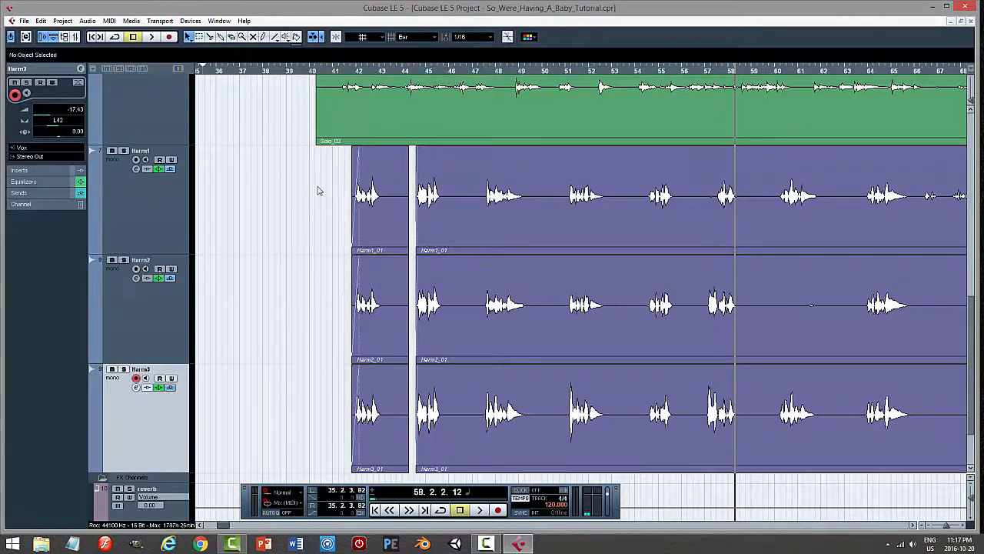
drag(319, 191, 363, 454)
drag(409, 250, 379, 251)
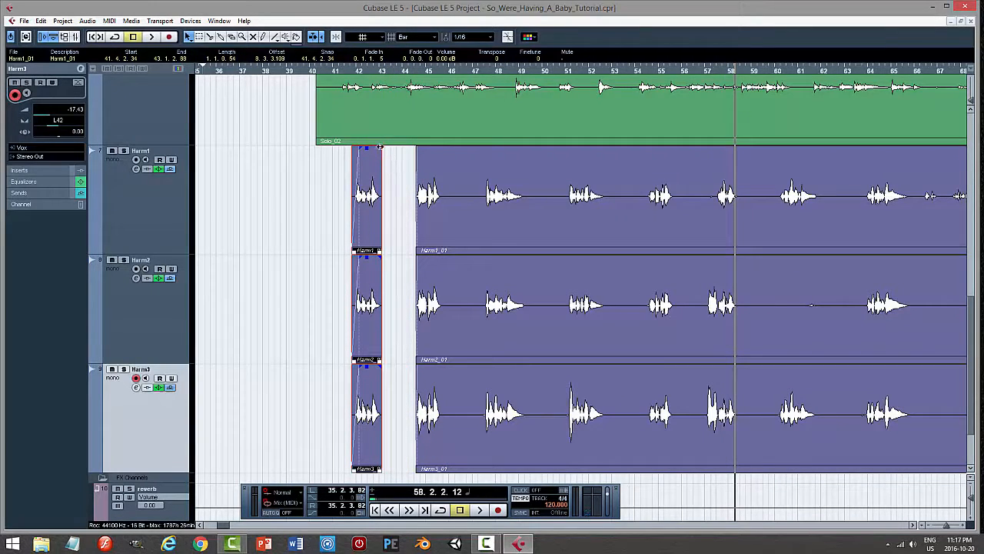
drag(379, 147, 375, 147)
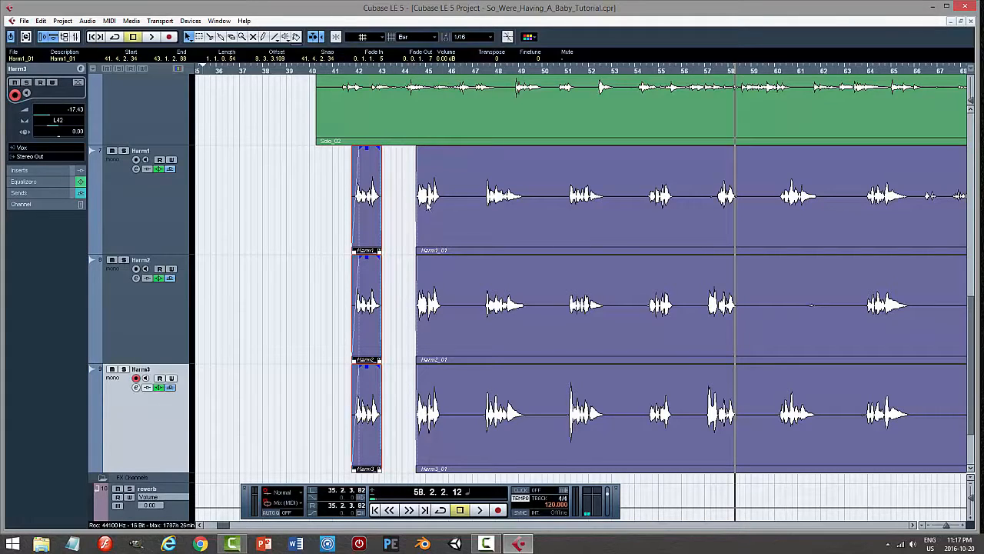
Select the remaining long clips on all three harmony tracks and split them before the third phrase, at about bar 47.2.2.93.
right_click(458, 234)
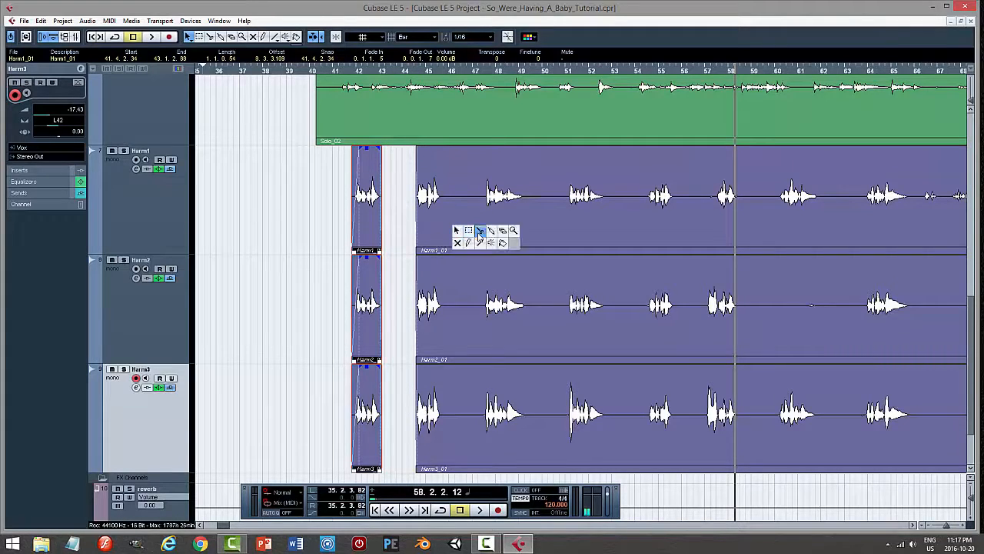
click(406, 209)
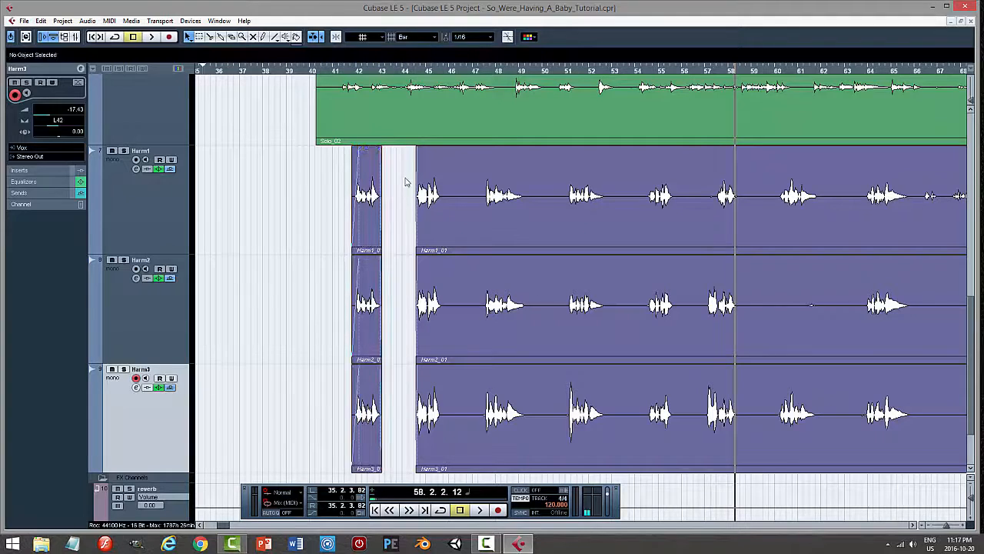
drag(405, 177, 465, 417)
right_click(463, 213)
click(483, 218)
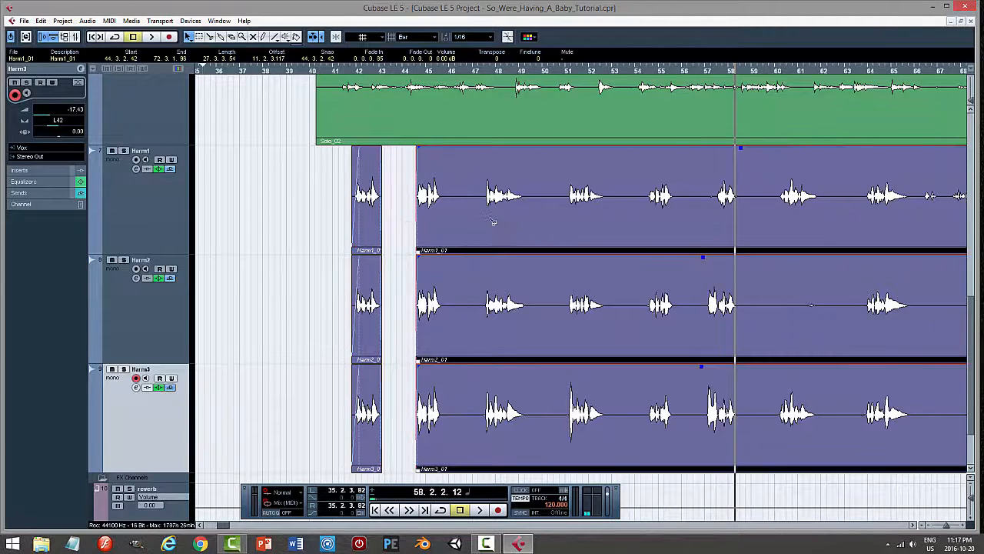
click(482, 219)
key(1)
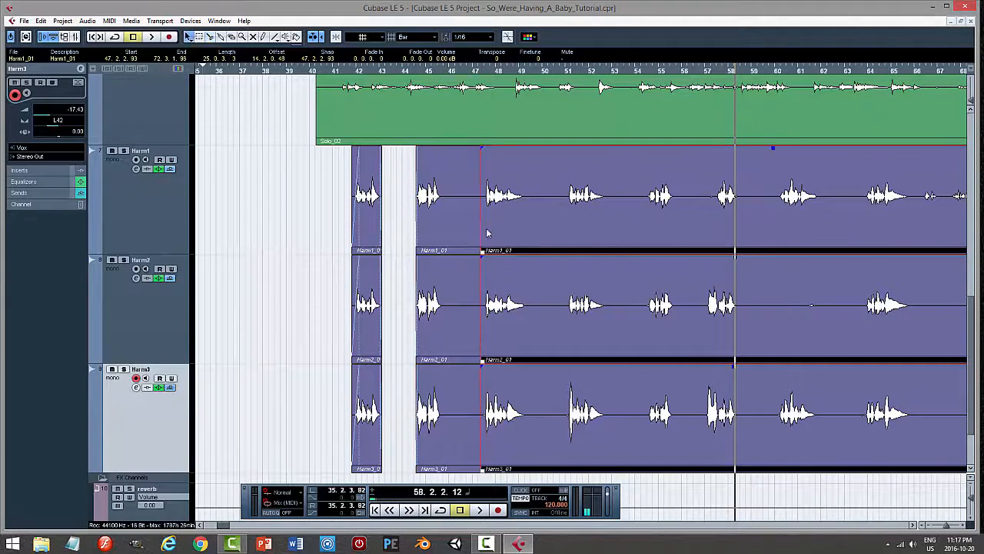
Trim the silence between the second and third harmony phrases to about 45.3.4.40 and 47.3.1.29, with short fades at both edges.
drag(487, 255, 490, 254)
drag(486, 147, 489, 147)
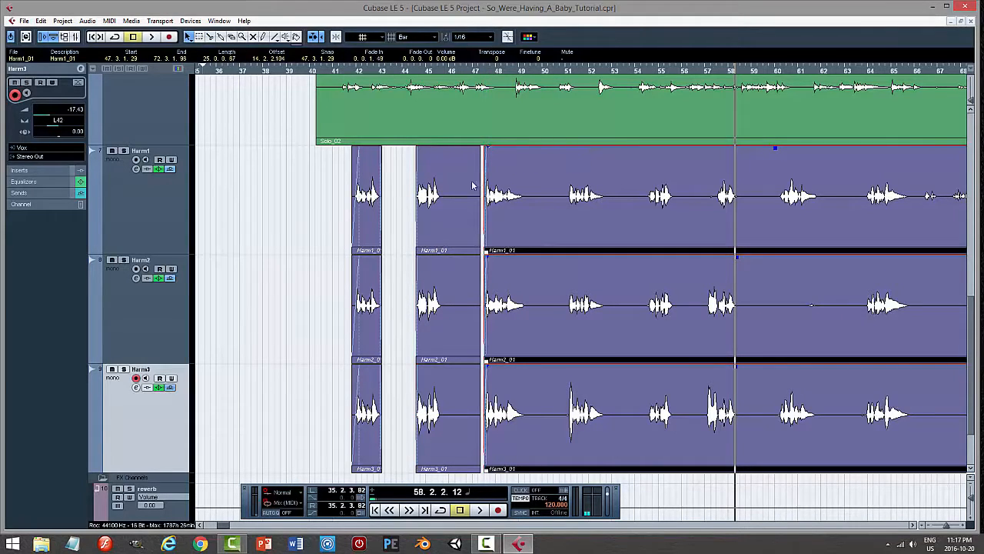
drag(412, 177, 455, 431)
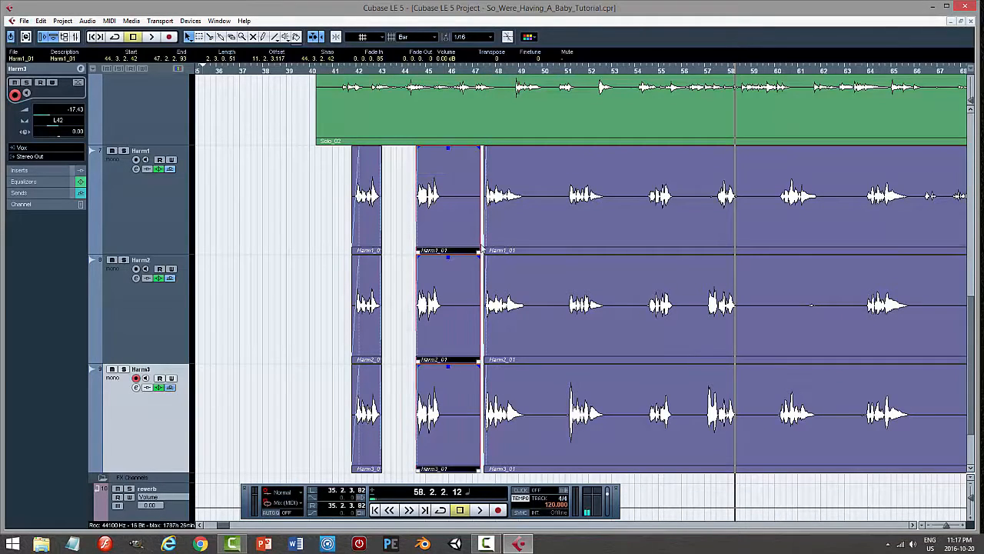
drag(481, 250, 444, 250)
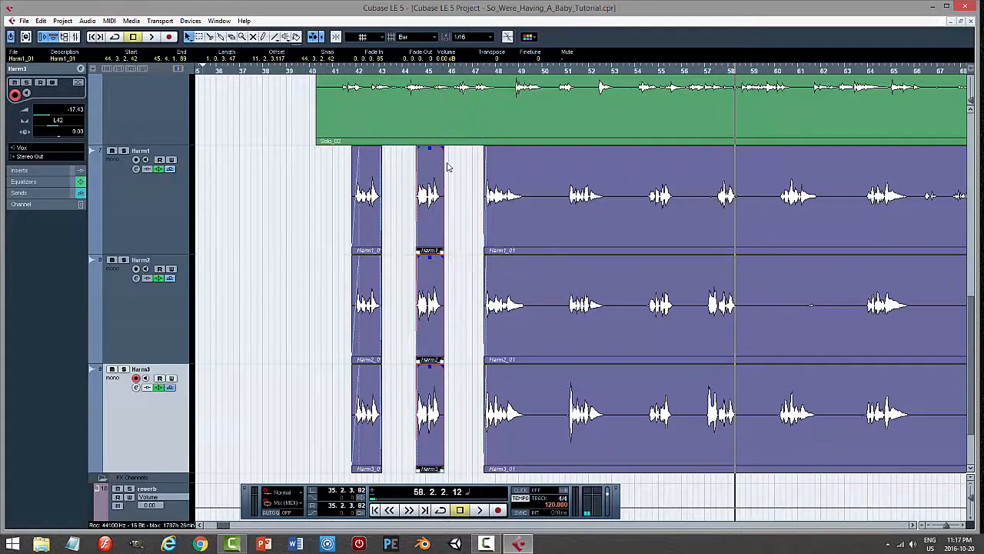
drag(440, 147, 436, 147)
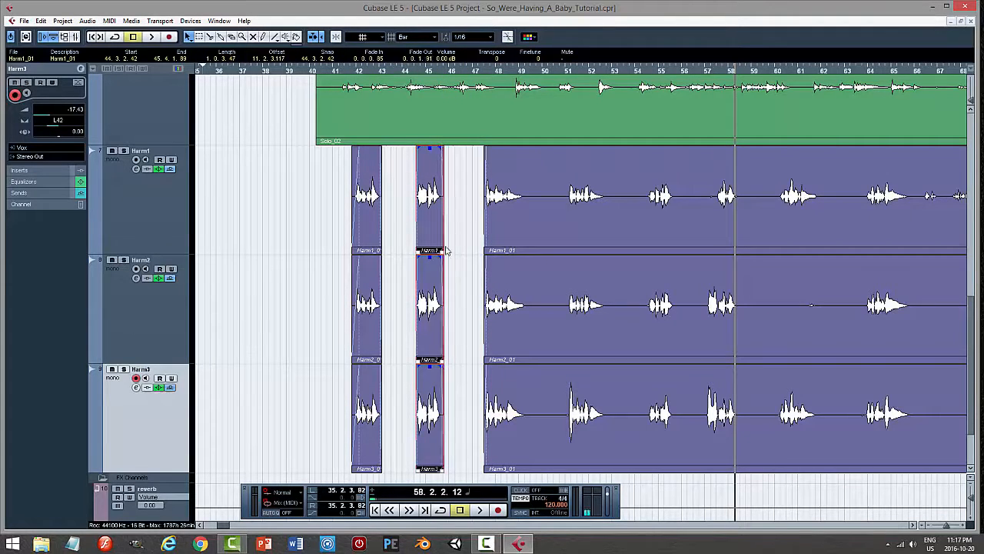
drag(443, 251, 441, 251)
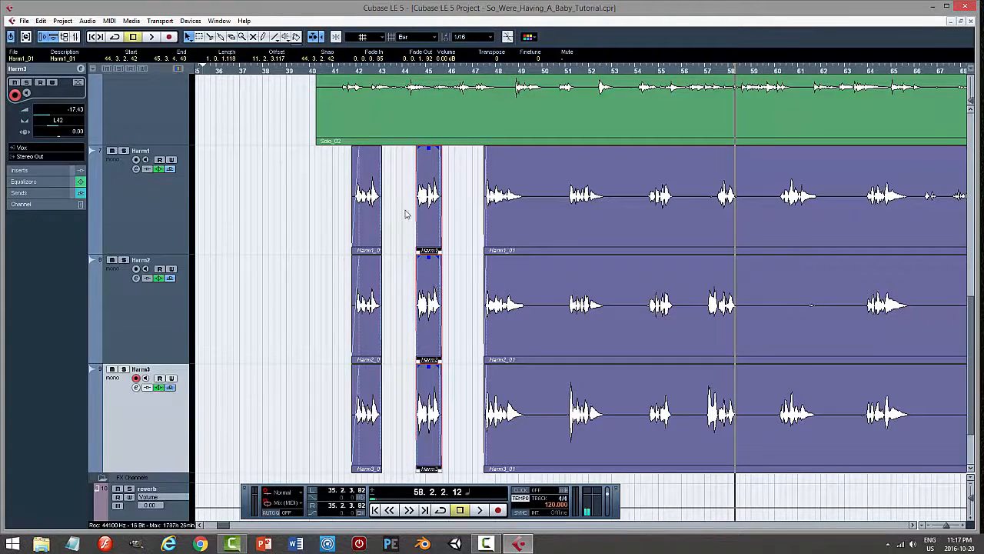
click(476, 207)
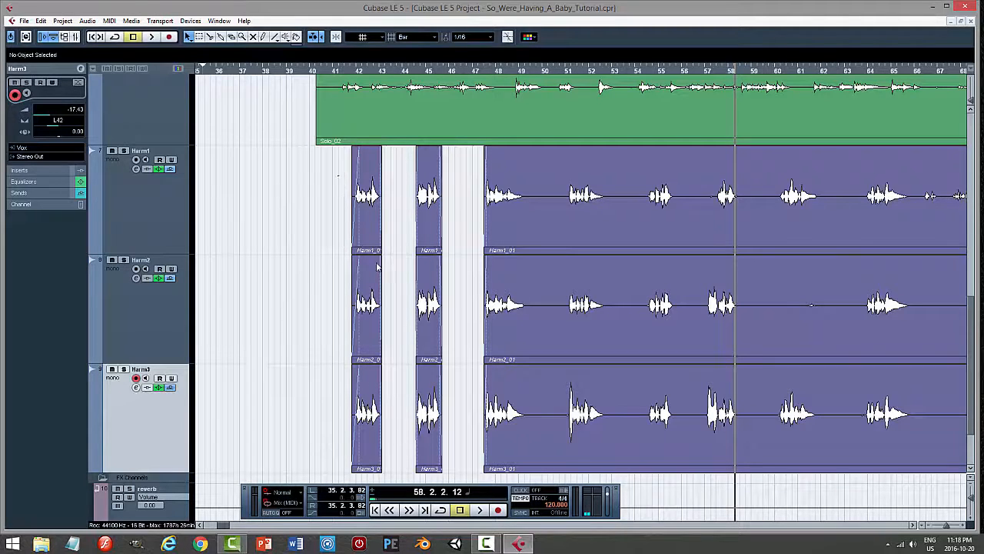
Lower the clip volume of the first two harmony phrases to about -2.74 dB, play them from bar 41, and lower them further.
drag(337, 174, 468, 470)
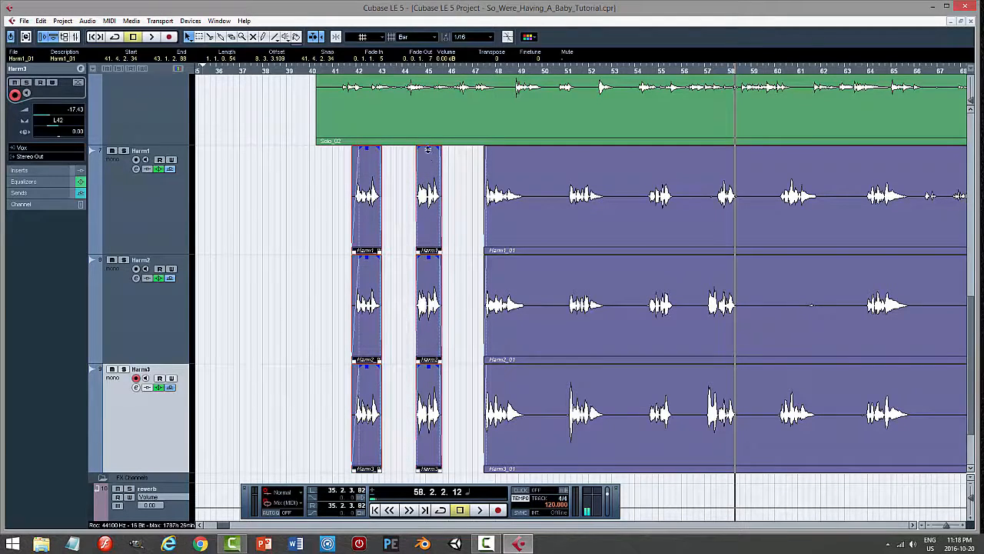
drag(429, 148, 428, 175)
click(343, 75)
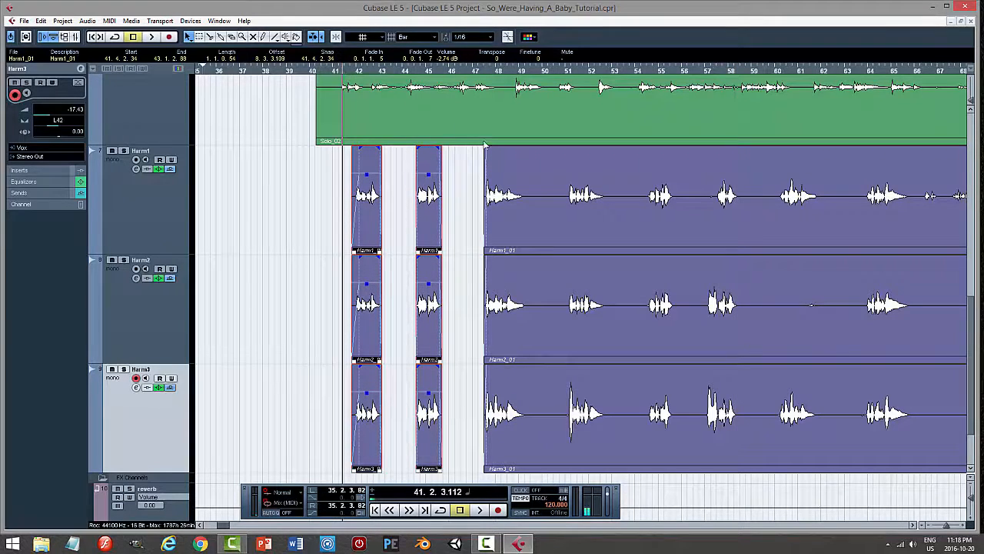
key(space)
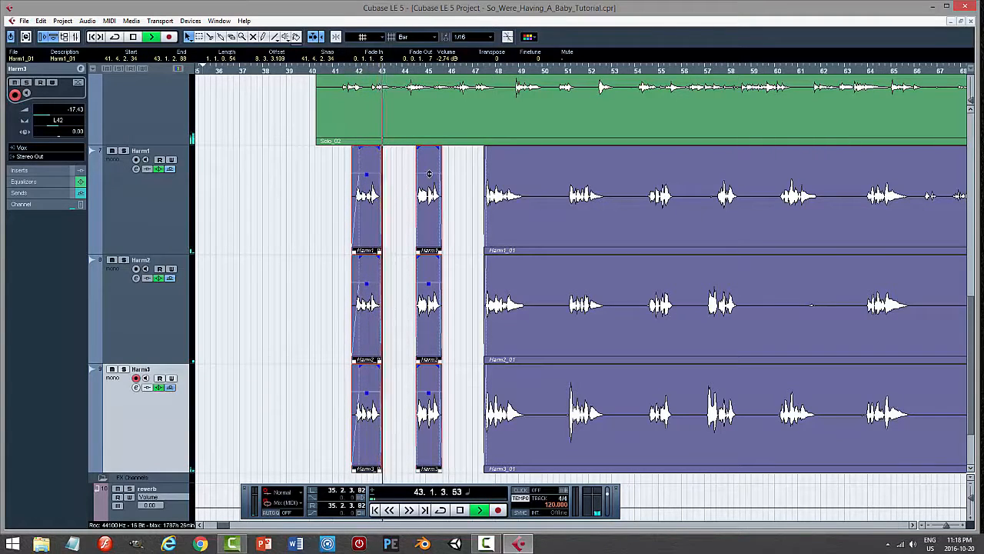
drag(429, 173, 433, 202)
key(space)
click(459, 206)
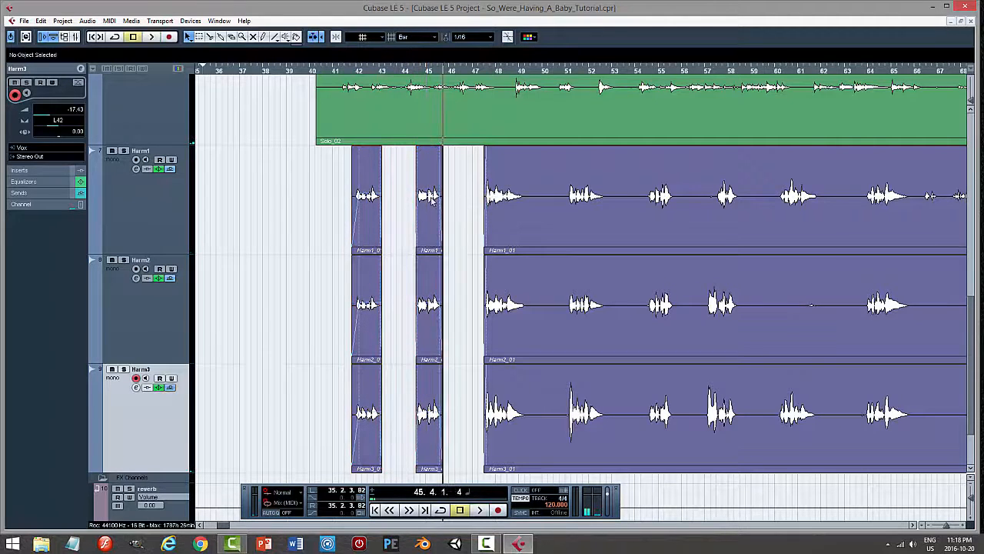
drag(333, 169, 440, 434)
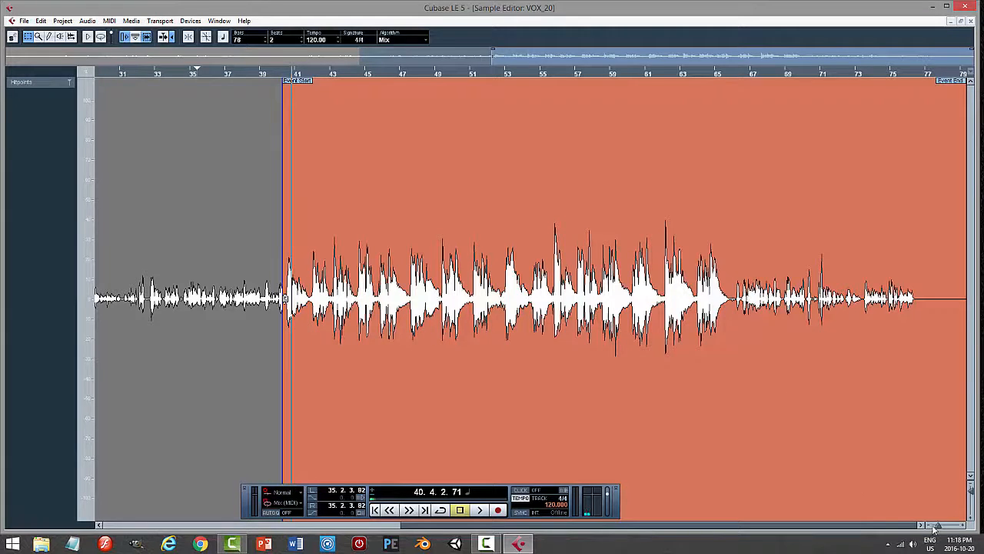
Examine the start of the VOX_20 vocal clip in the Sample Editor, playing it from about bar 40.2 and again near bar 42.
drag(938, 526, 947, 527)
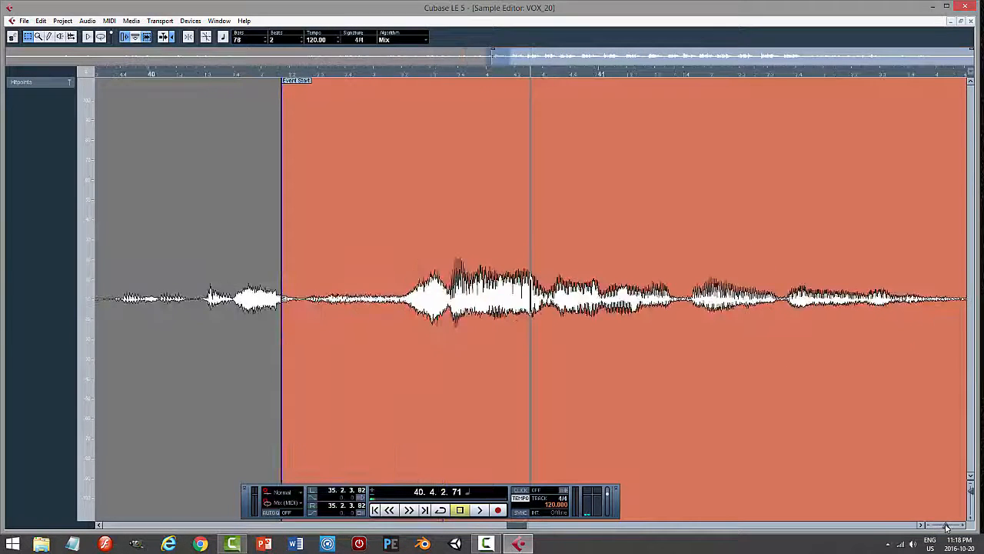
click(306, 74)
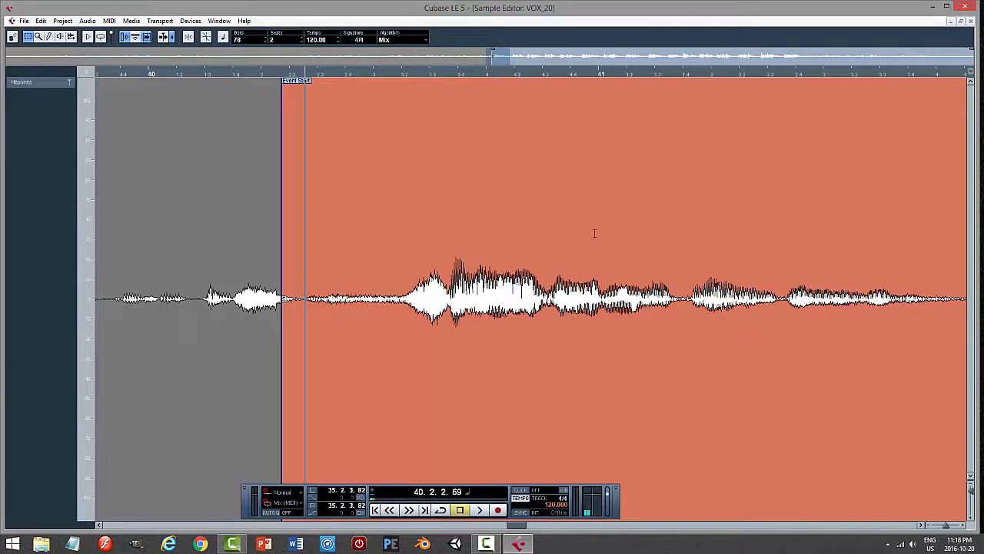
key(space)
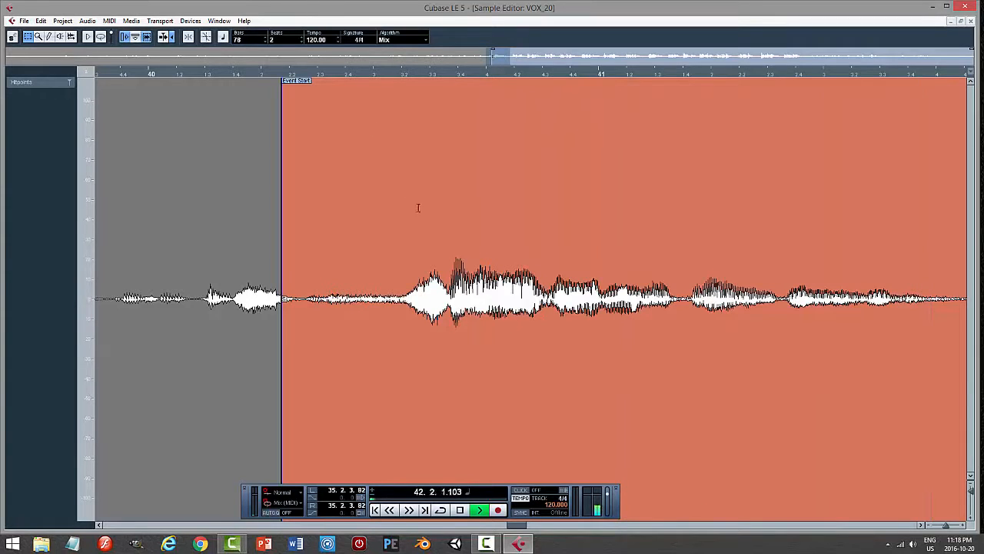
key(space)
click(973, 22)
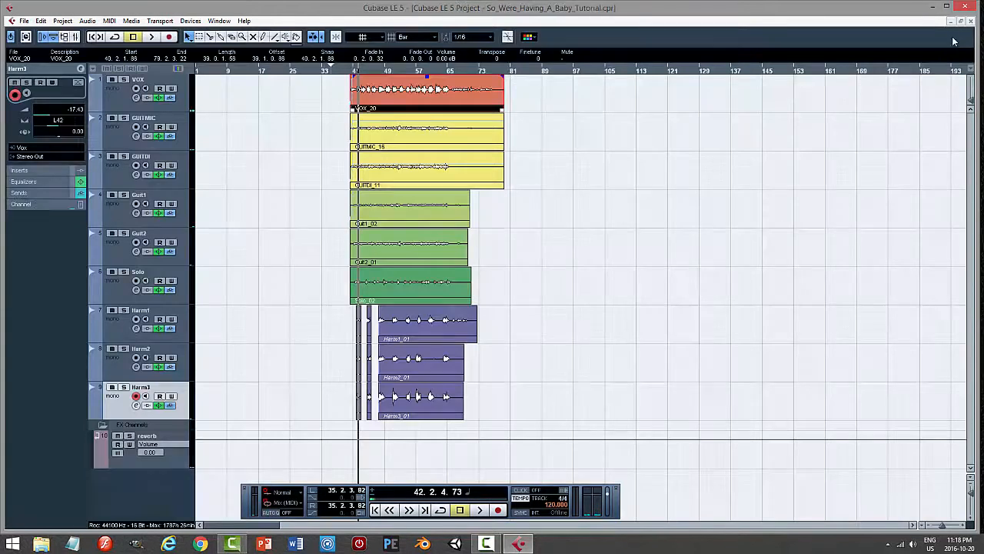
click(539, 122)
double_click(386, 96)
key(space)
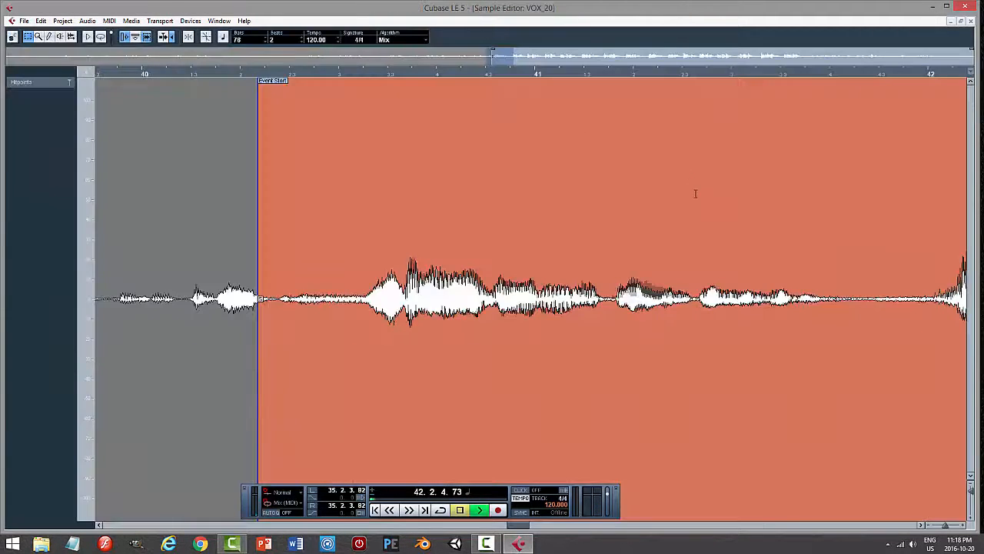
key(space)
click(971, 22)
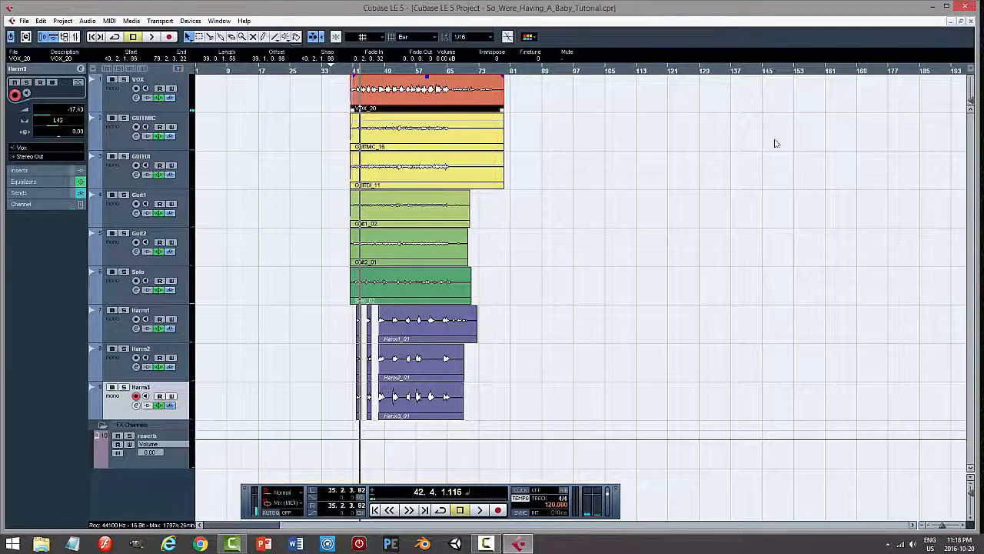
Open the VOX_20 vocal clip in the Sample Editor and silence the narrow click spike at about 43.4.4.33.
double_click(387, 83)
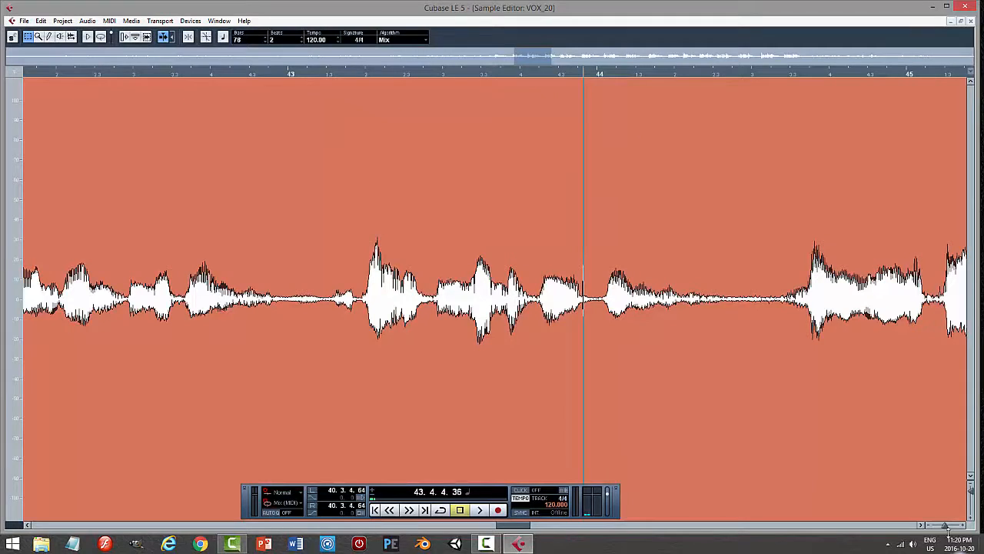
drag(945, 529, 949, 530)
click(584, 354)
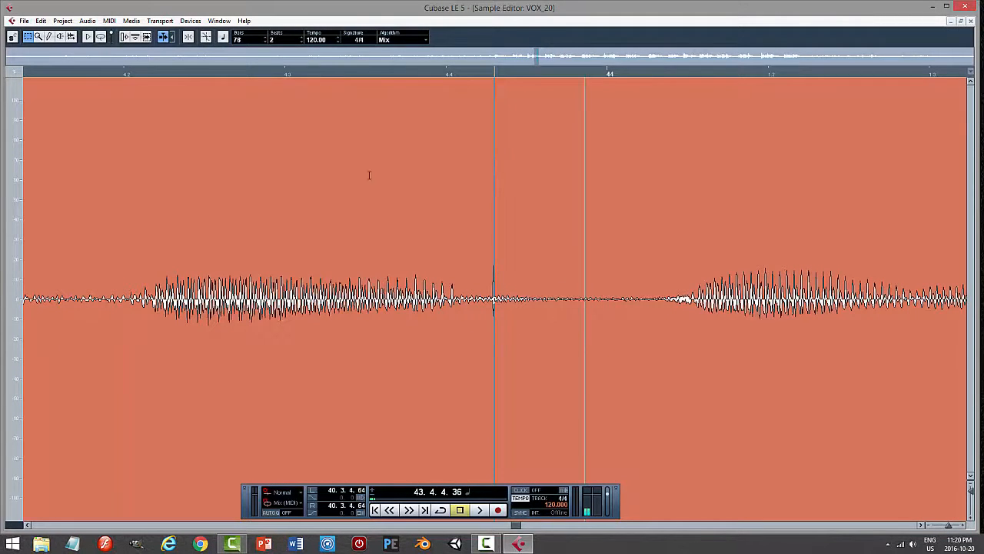
click(365, 75)
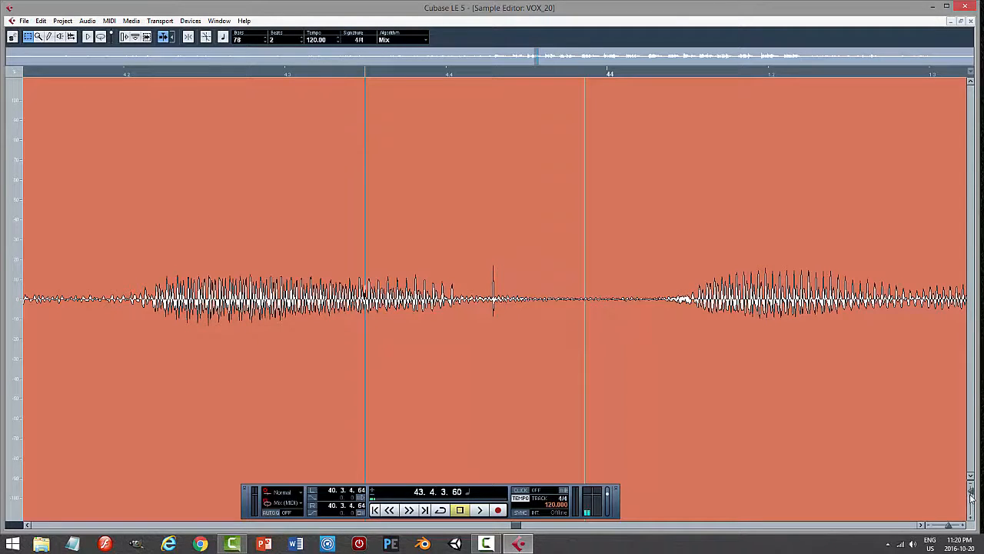
drag(971, 495, 971, 498)
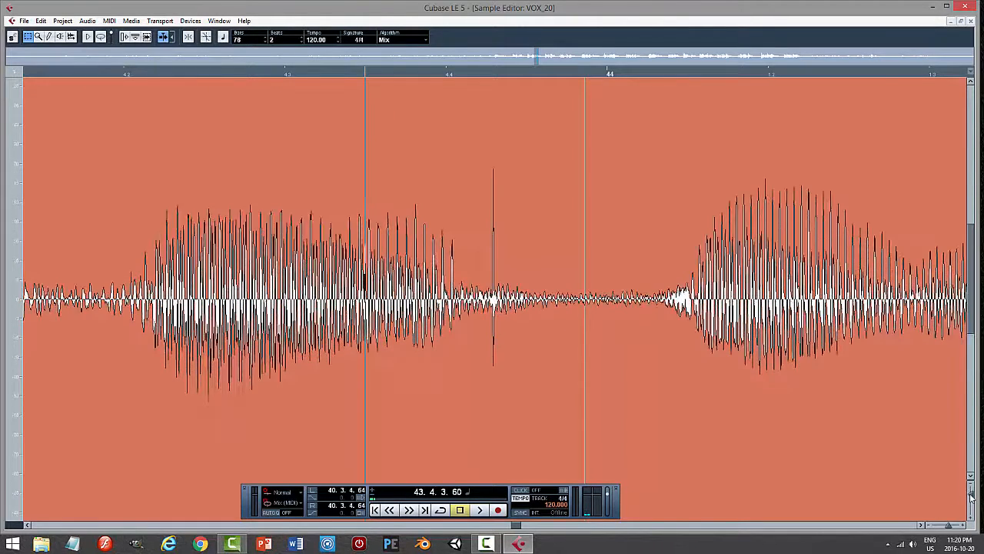
click(971, 497)
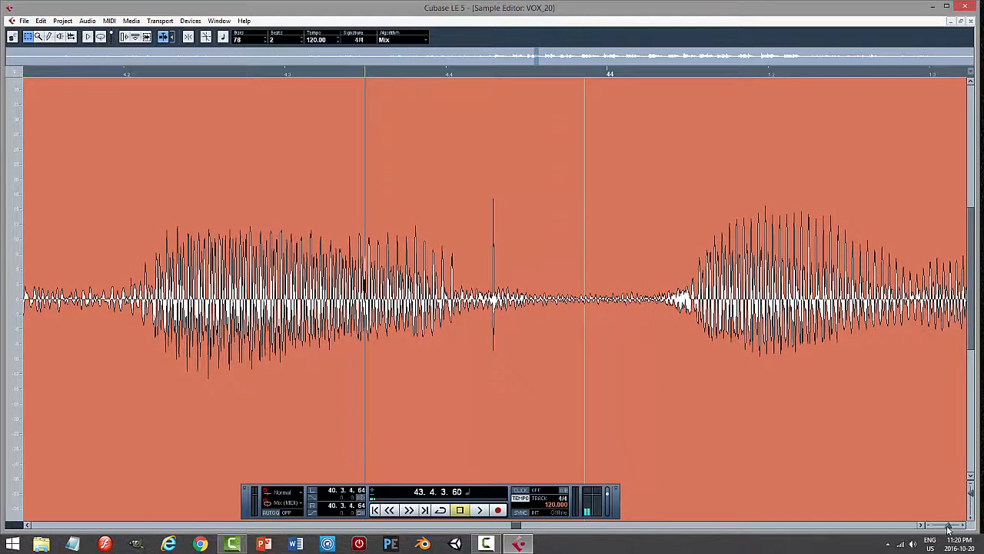
drag(949, 526, 949, 526)
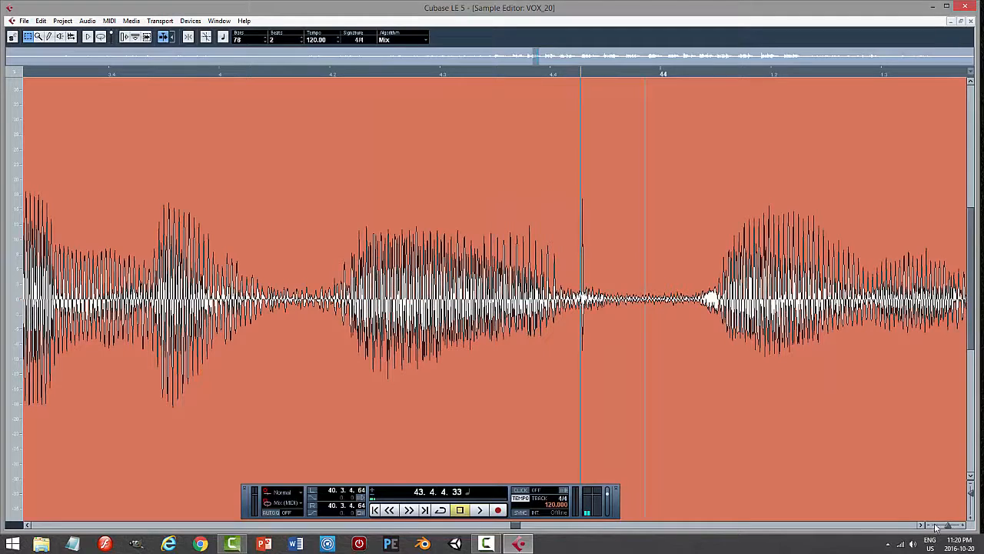
drag(946, 527, 952, 527)
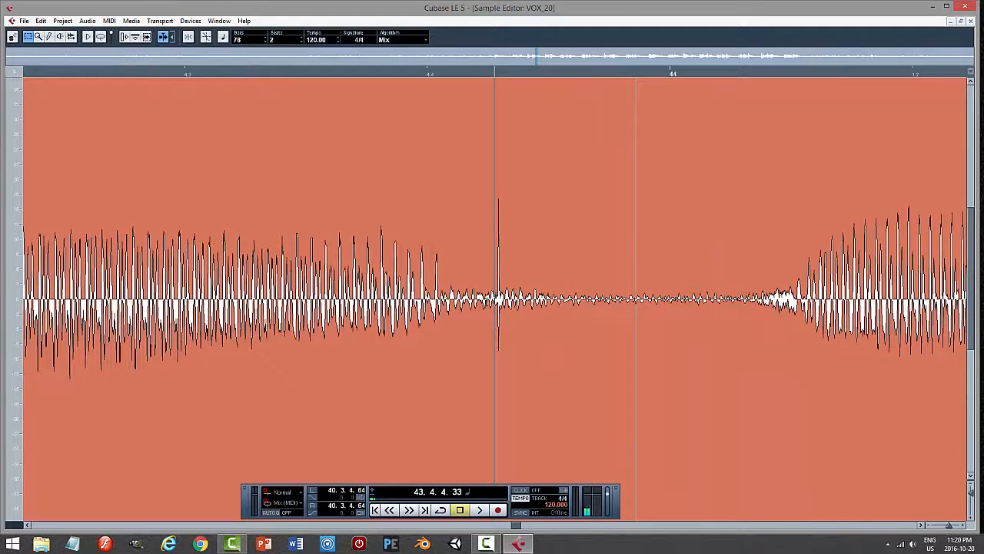
drag(501, 284, 496, 285)
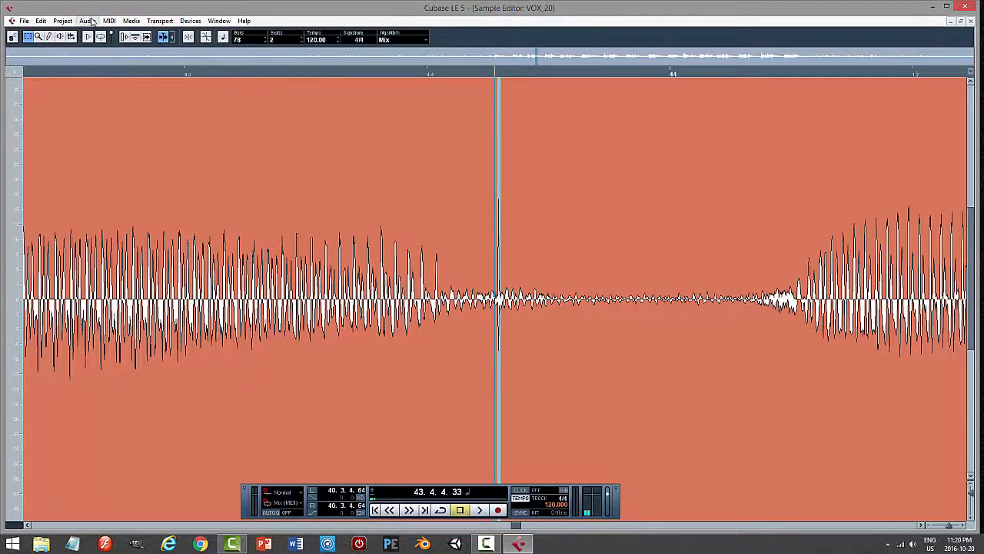
click(85, 21)
mouse_move(64, 42)
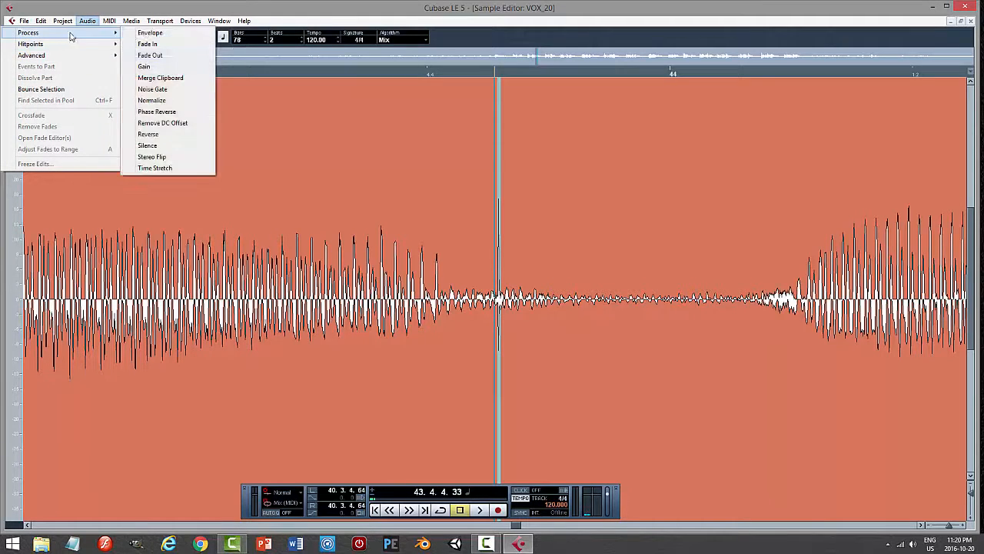
click(192, 146)
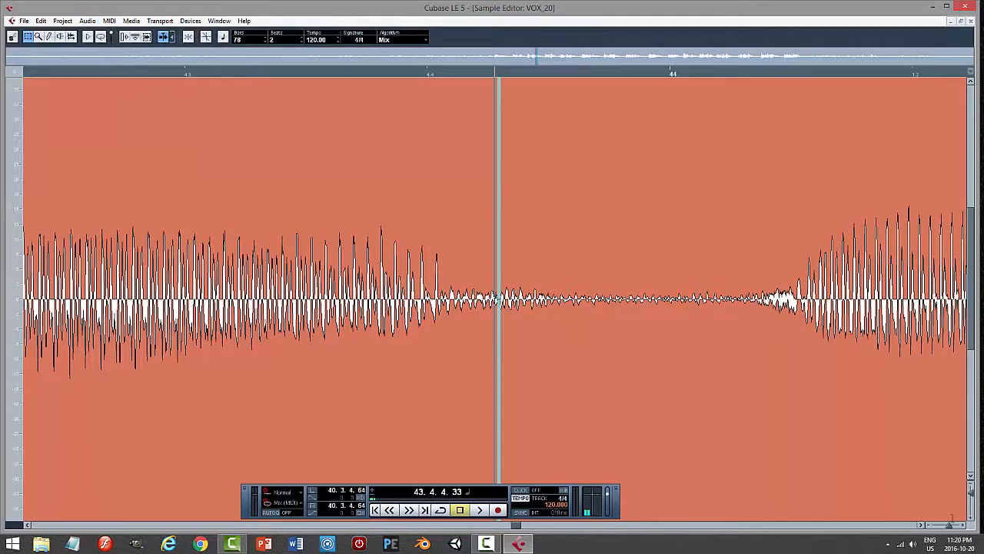
Play the vocal twice from just after bar 43 to check the silenced spot before bar 44.
drag(949, 526, 948, 528)
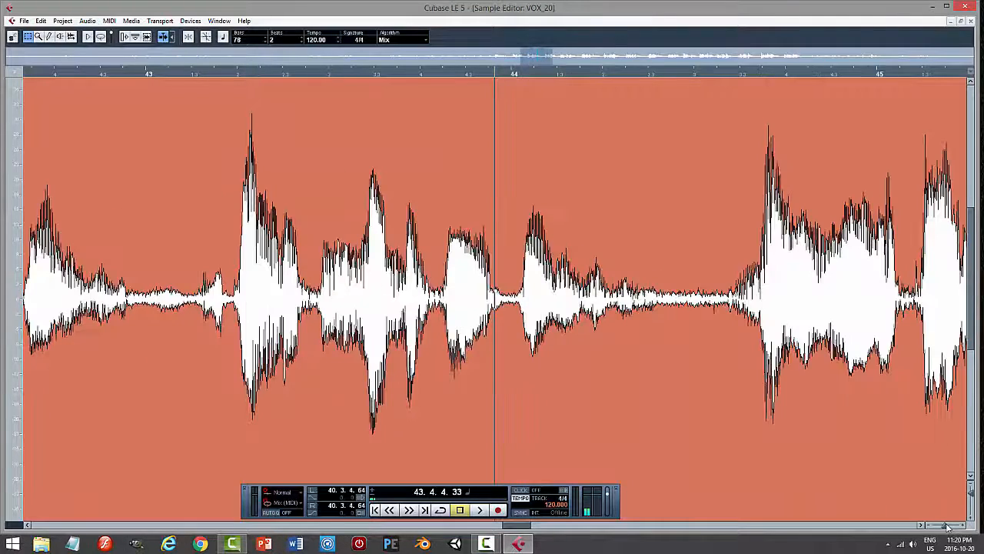
click(182, 76)
key(space)
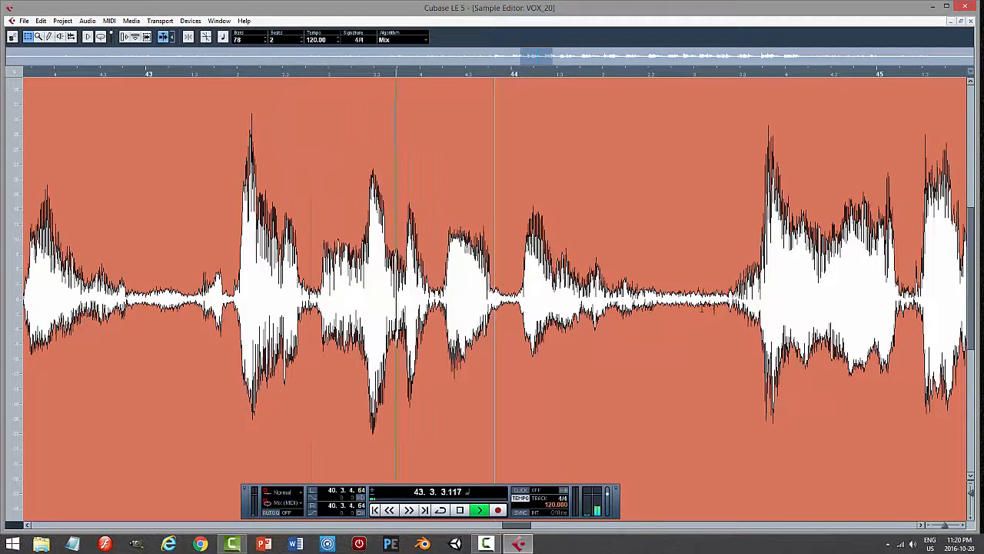
key(space)
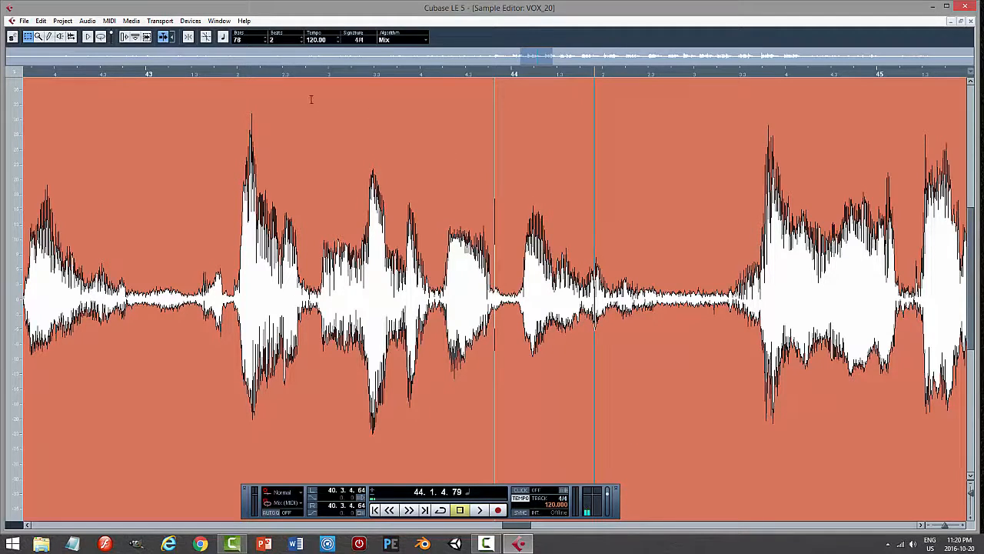
click(224, 78)
key(space)
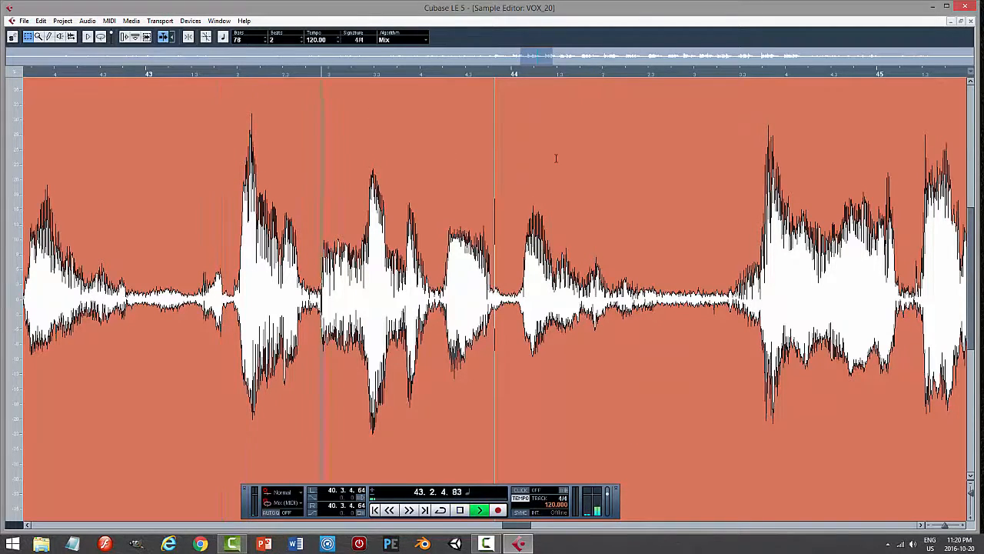
key(space)
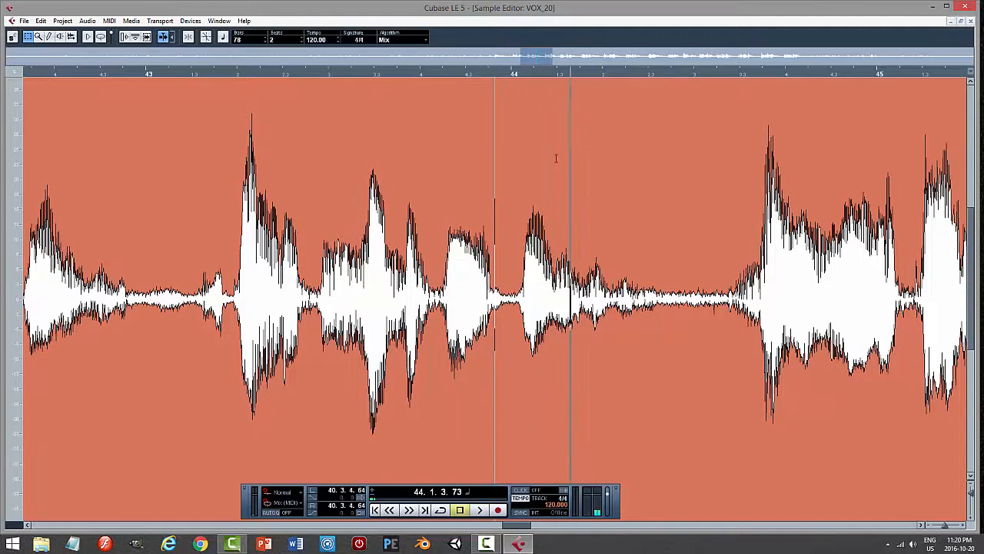
click(87, 21)
mouse_move(85, 32)
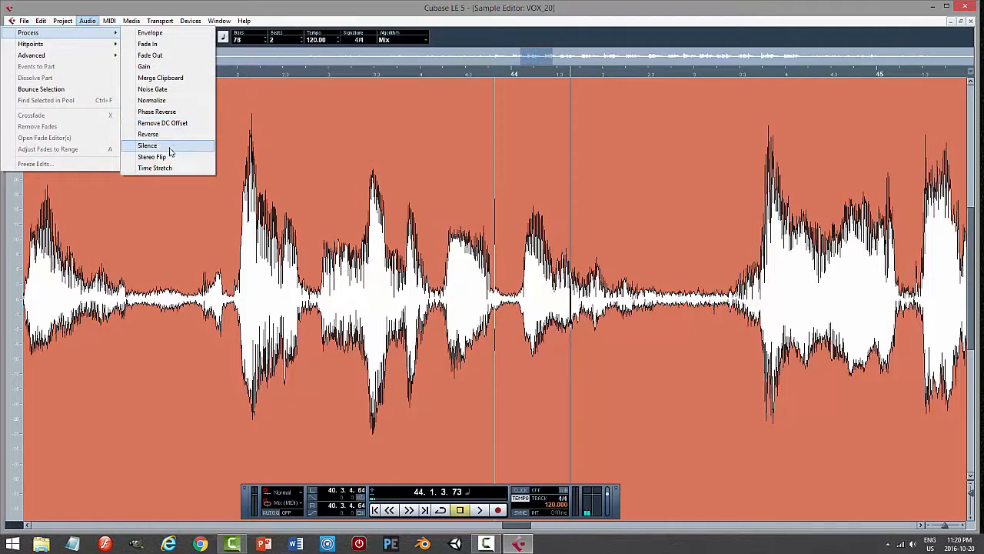
click(274, 139)
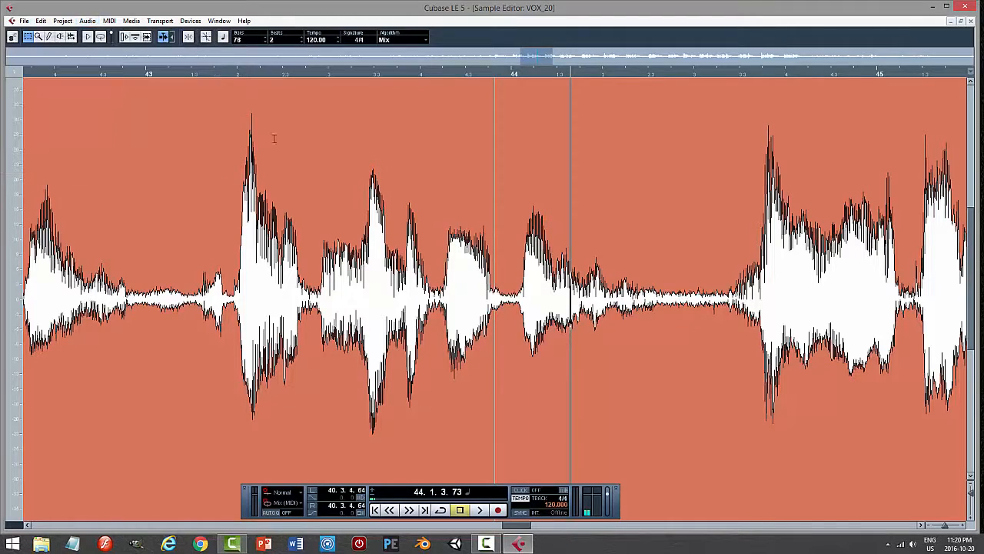
Play the vocal from just after bar 43 and again from about 44.1.2.7, listening for another click.
click(172, 74)
key(space)
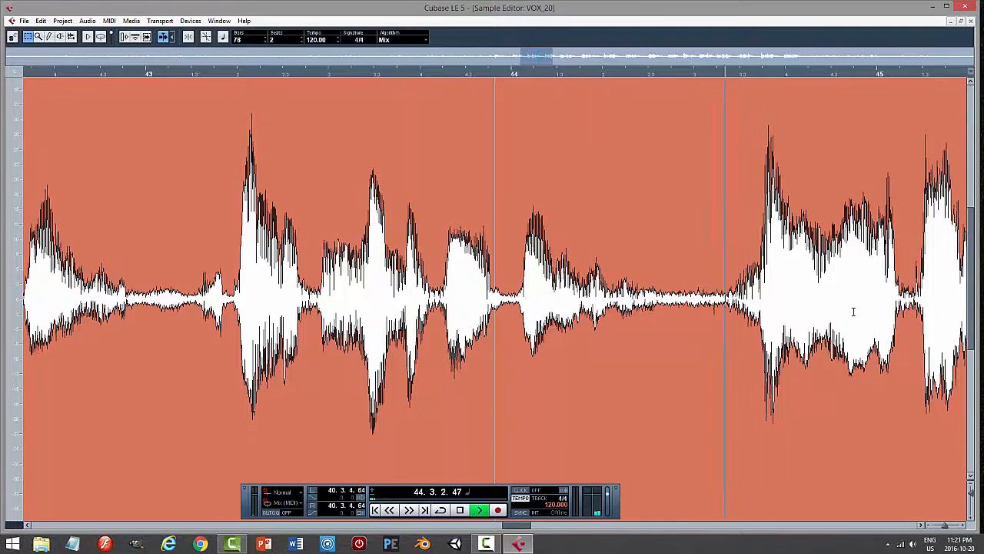
key(space)
click(537, 73)
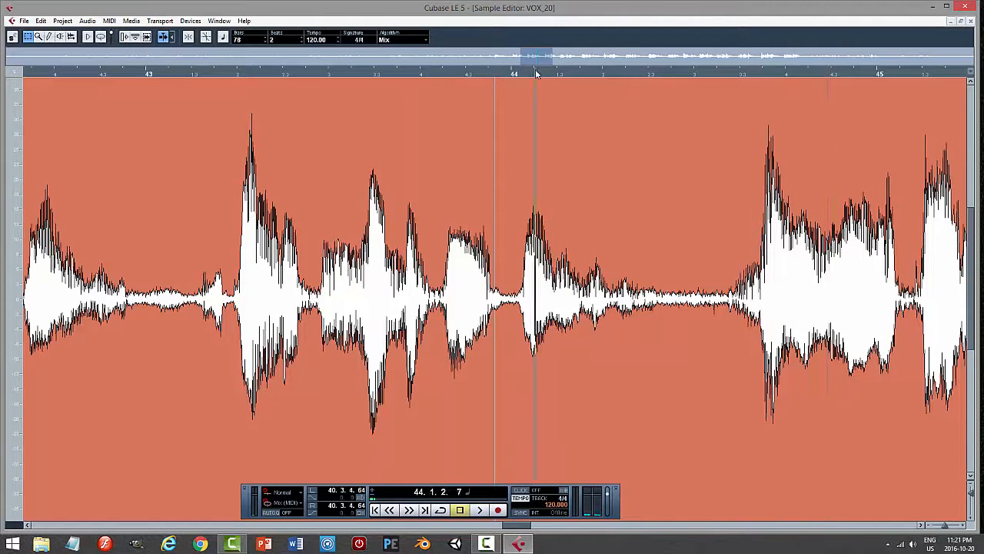
key(space)
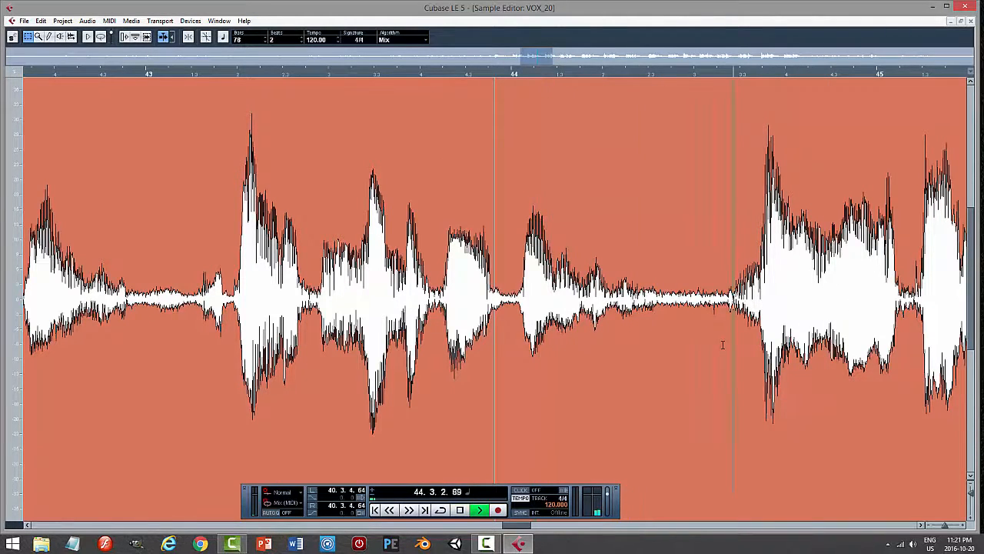
key(space)
Silence the small click in the quiet passage just before 44.3.2 of the vocal clip.
click(707, 76)
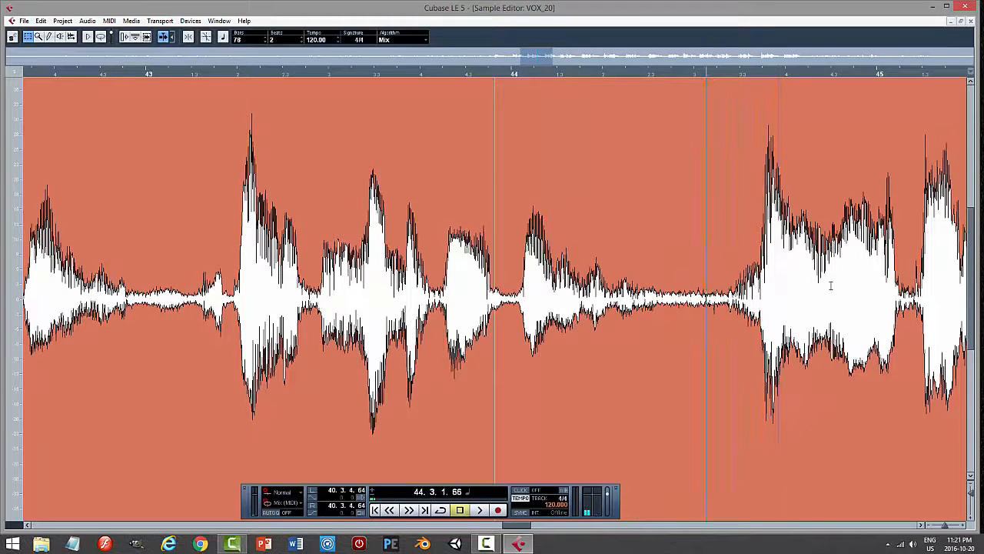
drag(946, 531, 950, 530)
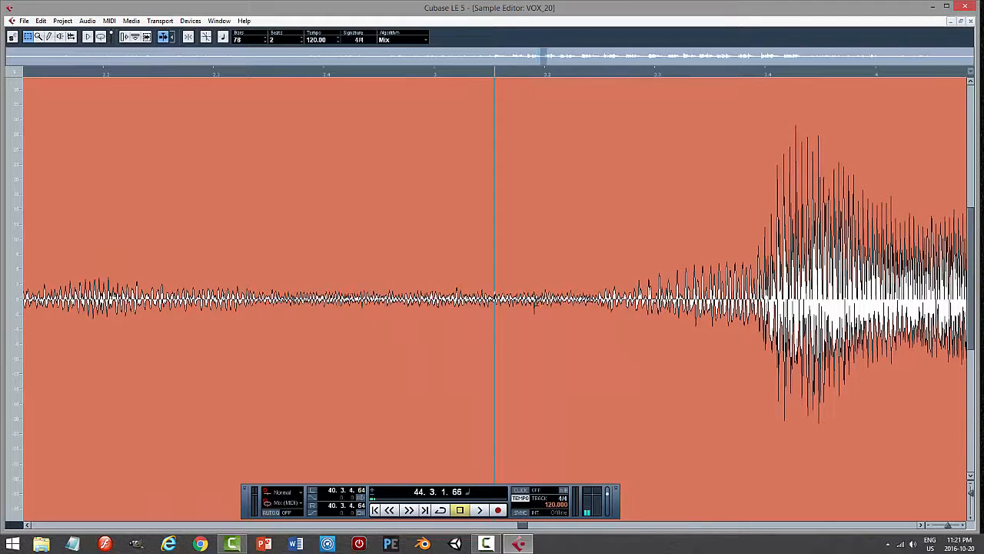
click(533, 304)
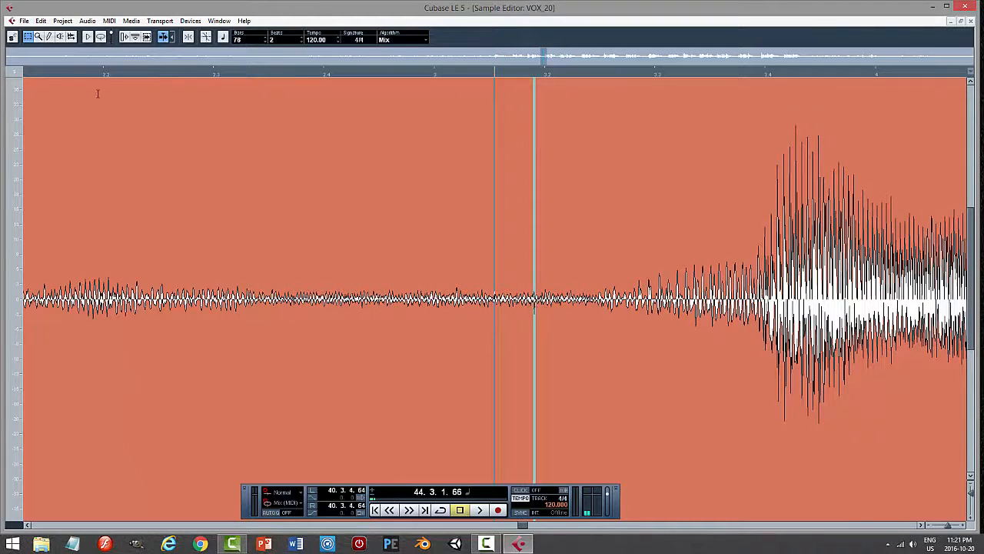
click(87, 21)
mouse_move(31, 33)
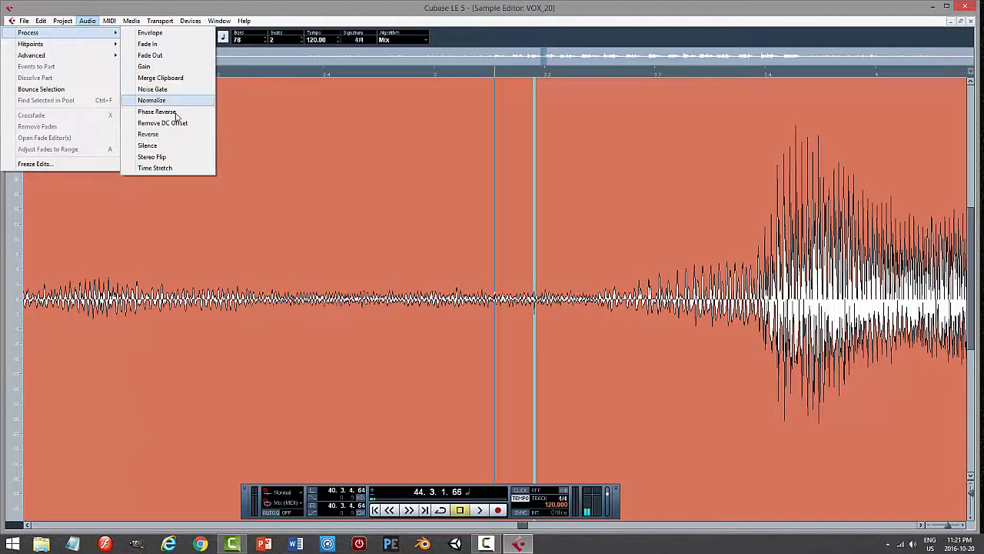
click(172, 150)
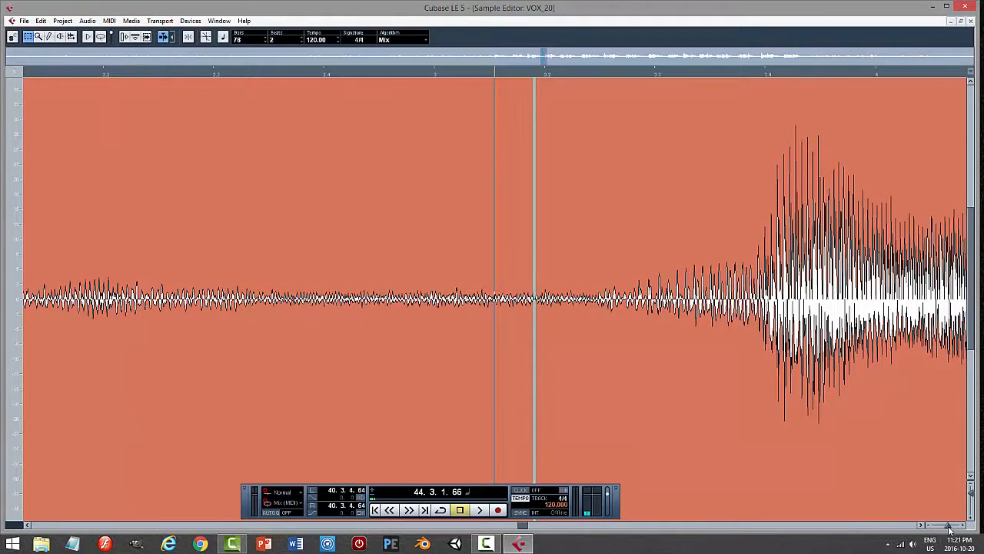
Play the vocal onward from about bar 43.3 to listen for remaining clicks.
drag(948, 528, 943, 528)
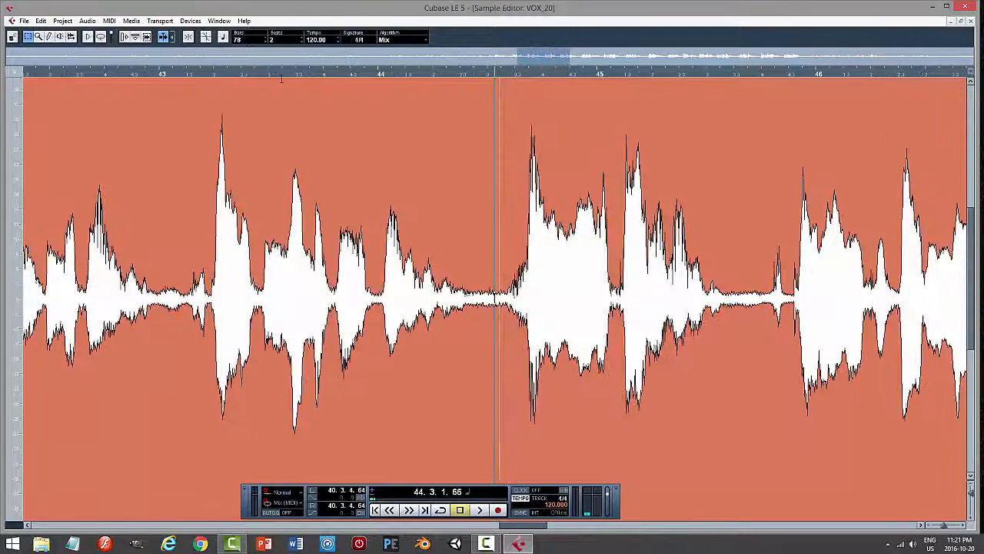
click(282, 77)
key(space)
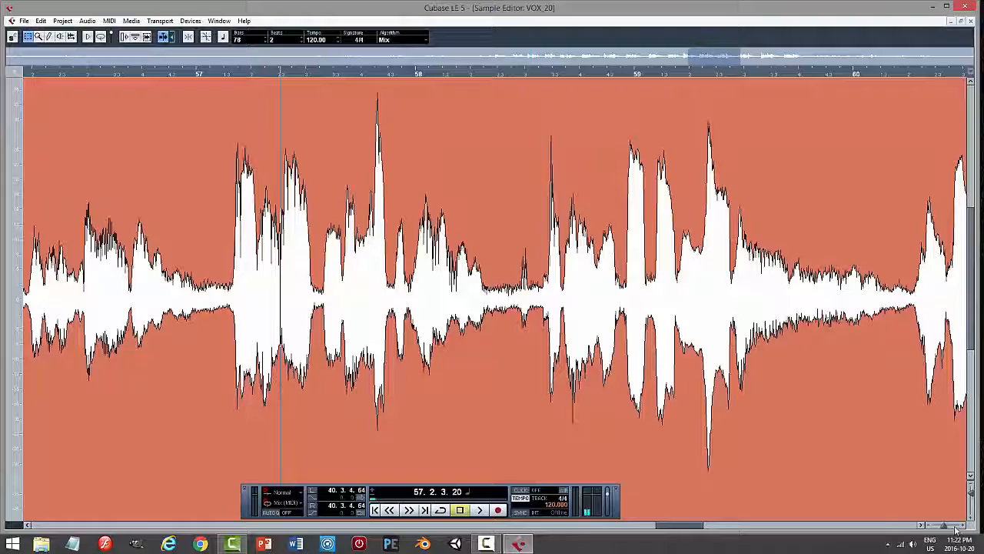
Replay the vocal phrase at bar 57 and examine the waveform around 57.2.3.12 for an unwanted noise.
drag(945, 528, 948, 526)
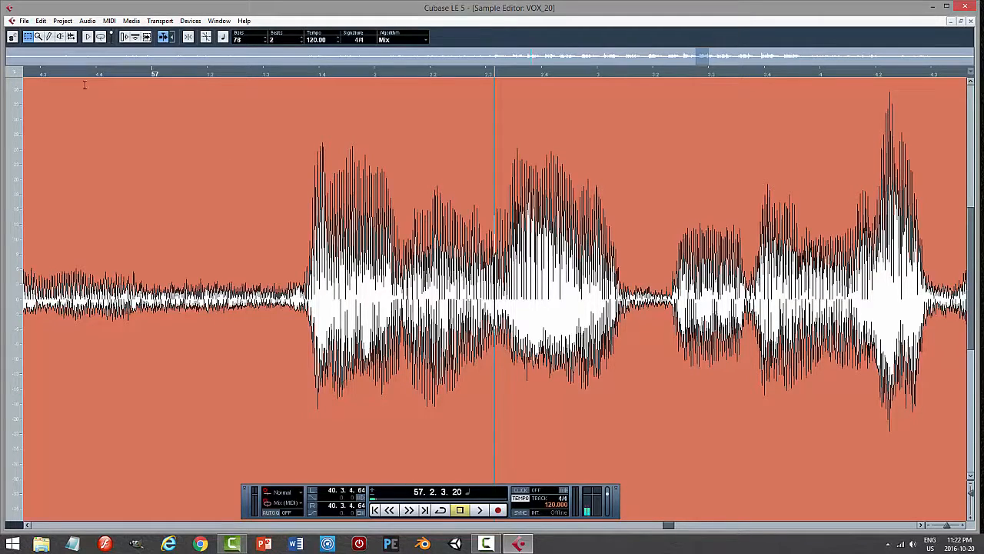
key(space)
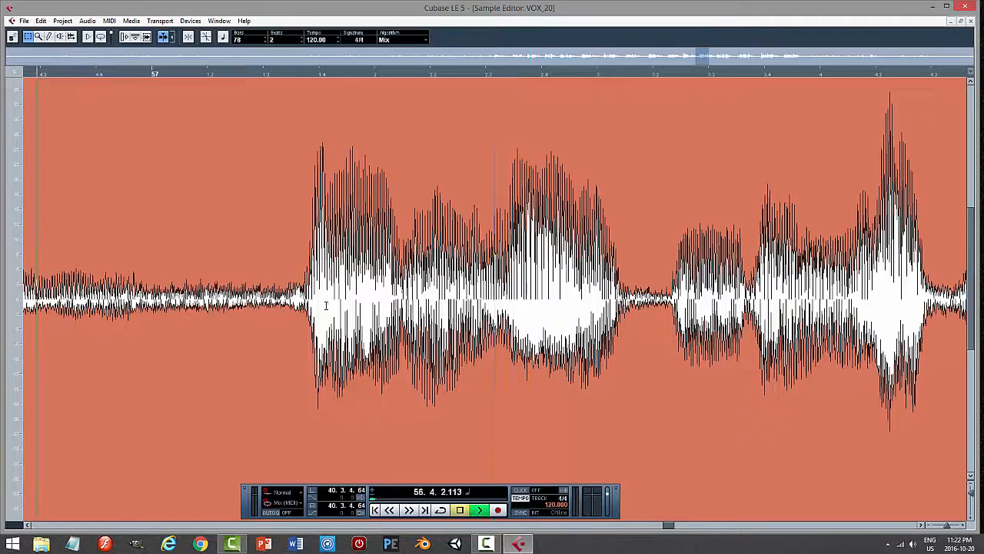
key(space)
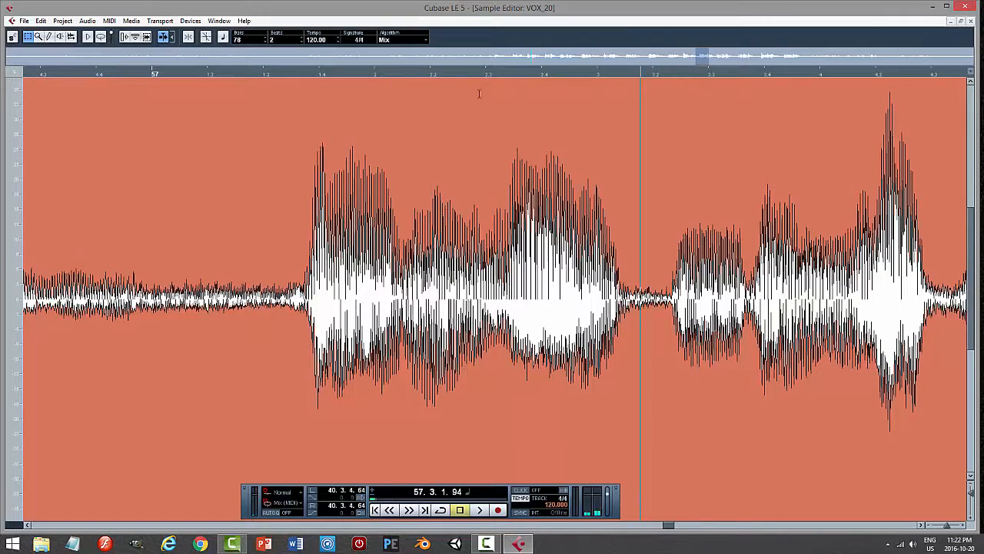
click(461, 75)
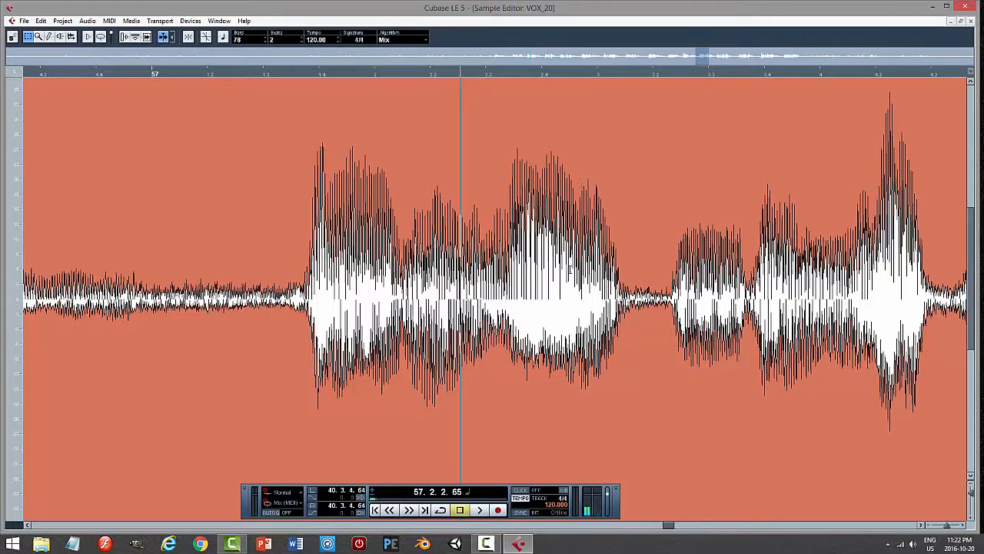
click(274, 74)
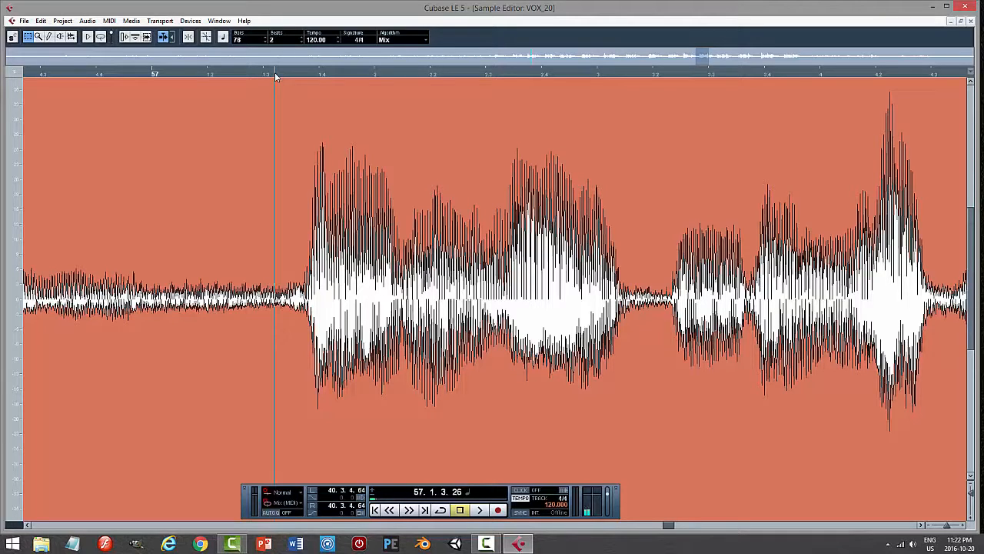
key(space)
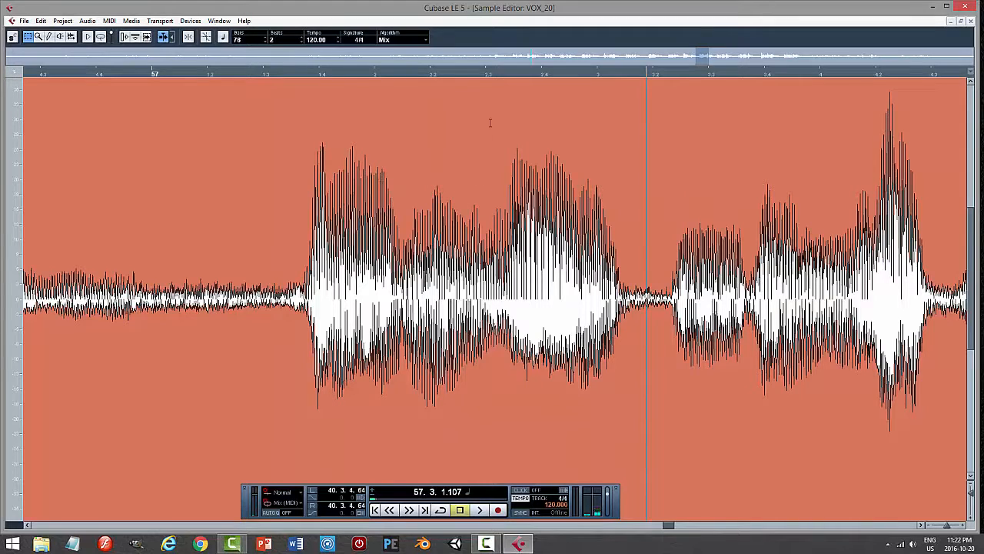
click(492, 74)
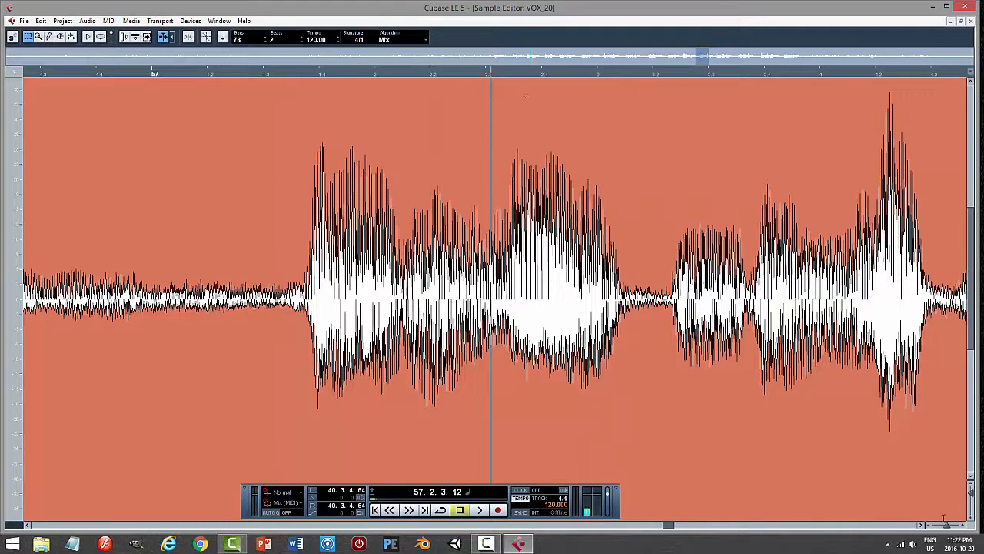
Replay the phrase from about 57.1.2.43 and select the short section of the waveform just after 57.2.3.
click(947, 530)
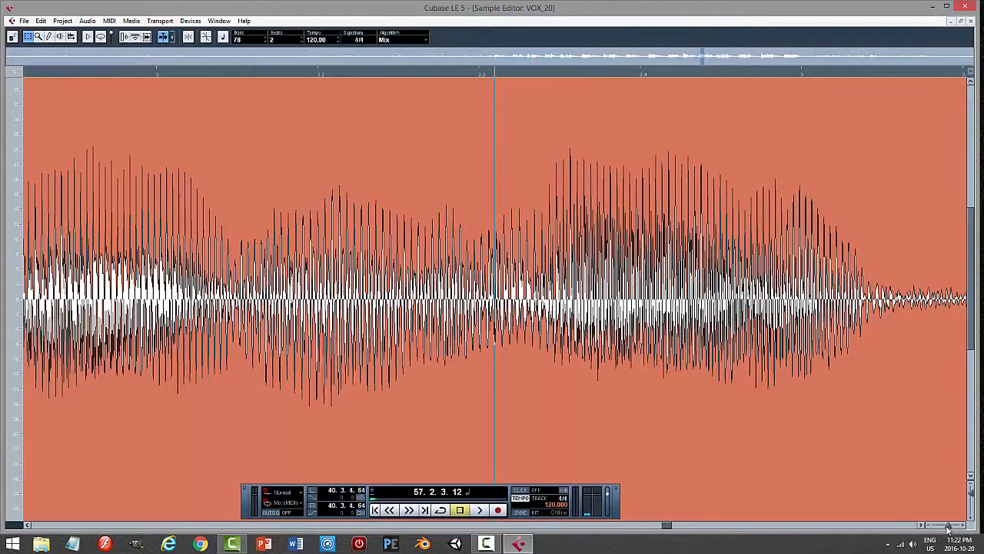
click(948, 529)
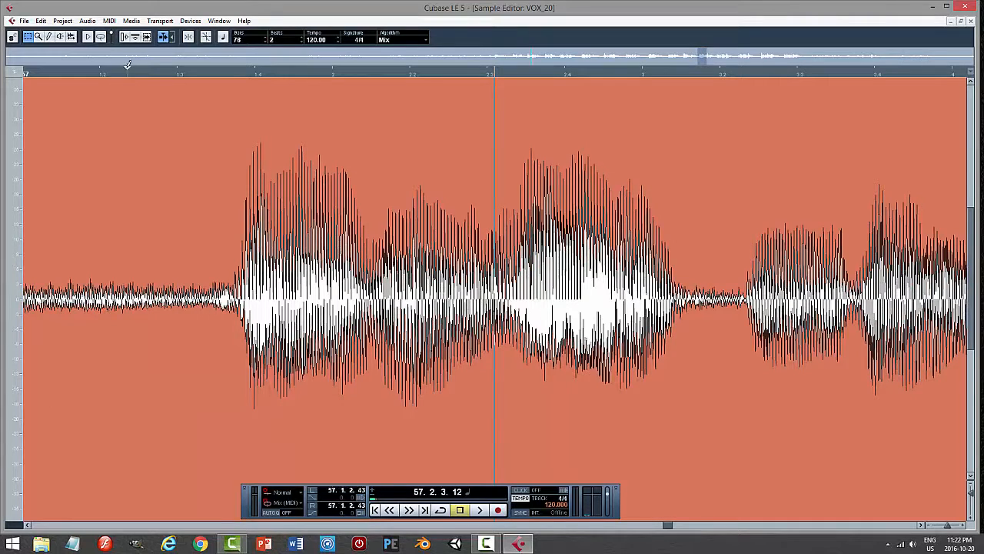
key(space)
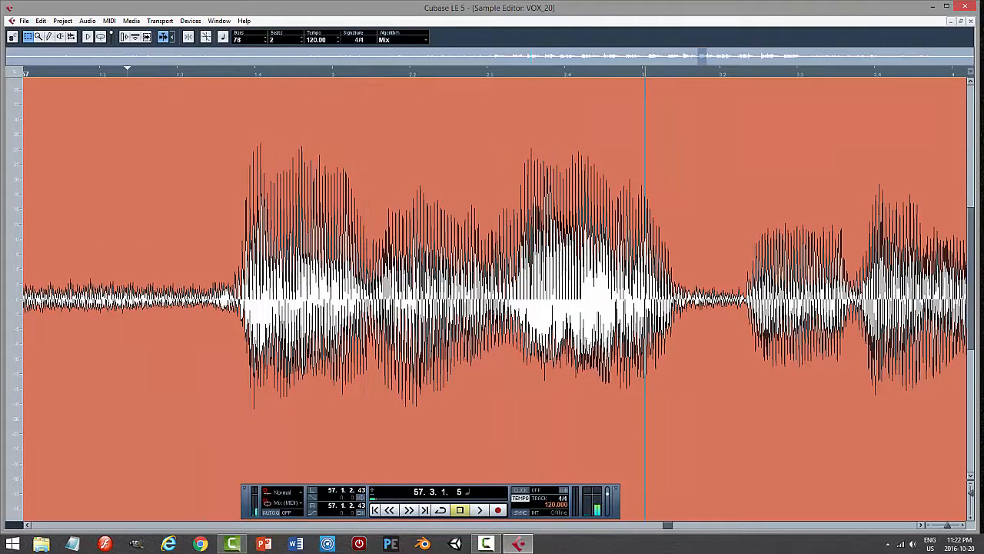
drag(506, 300, 520, 300)
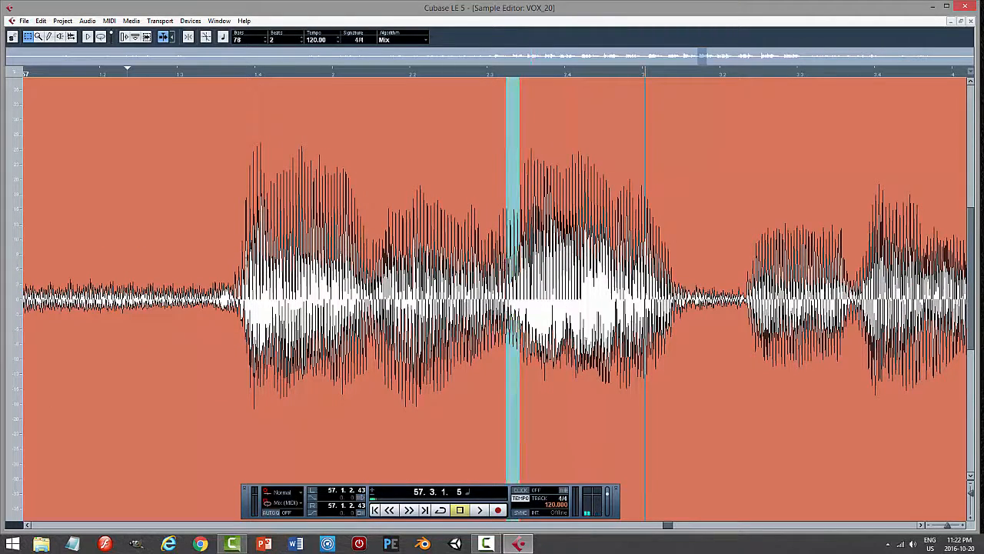
Try silencing the selected range just before beat 2.4 of bar 57 in VOX_20, and play the passage from the bar's start.
click(87, 21)
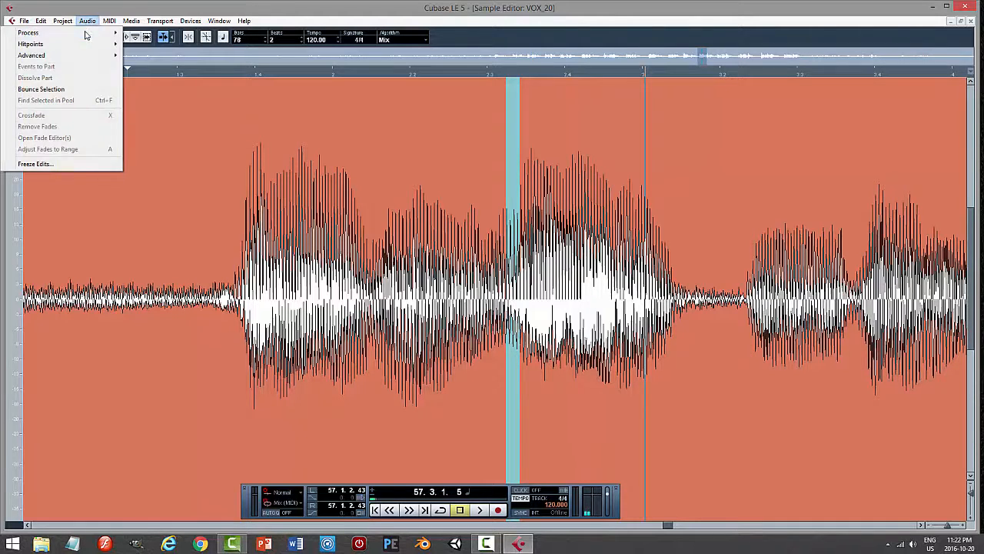
mouse_move(77, 32)
click(165, 135)
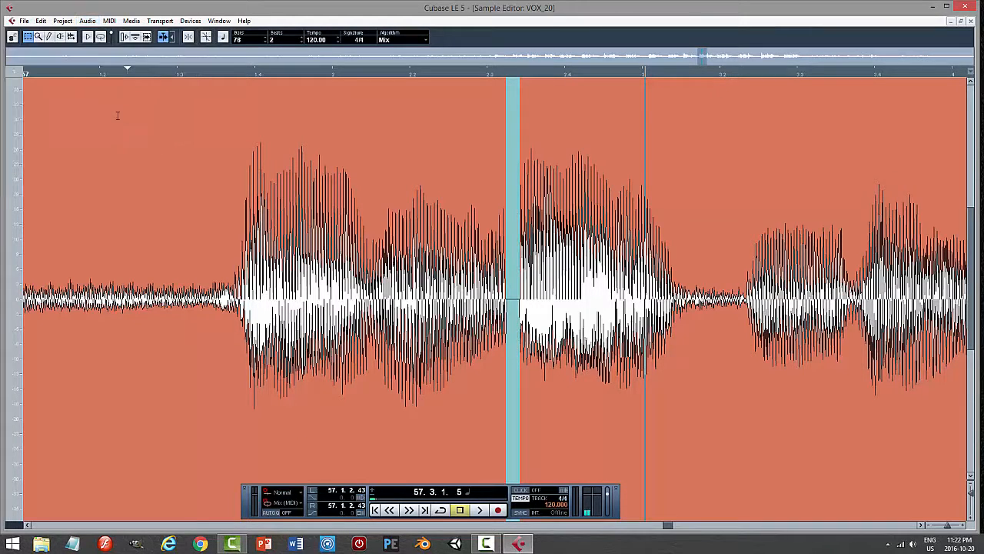
click(57, 75)
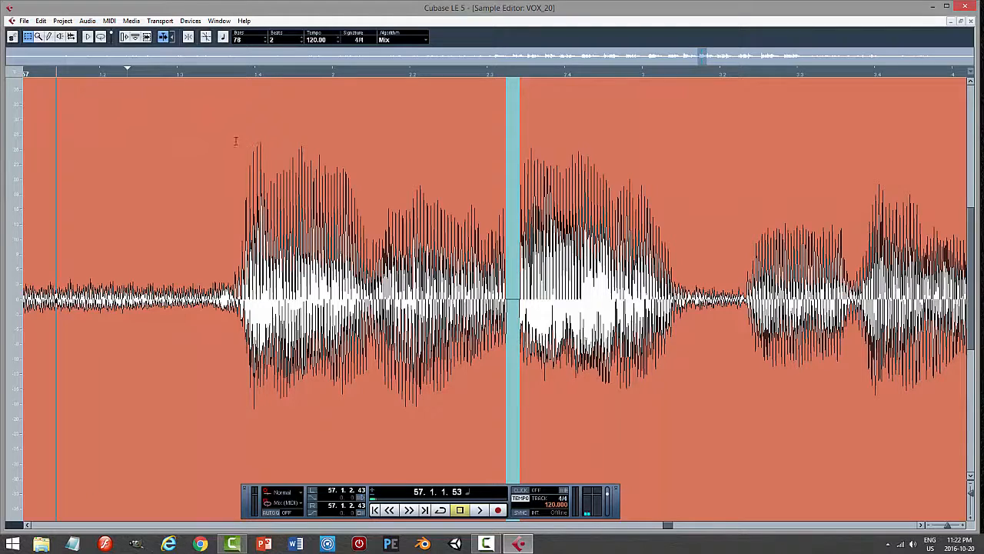
key(space)
key(space)
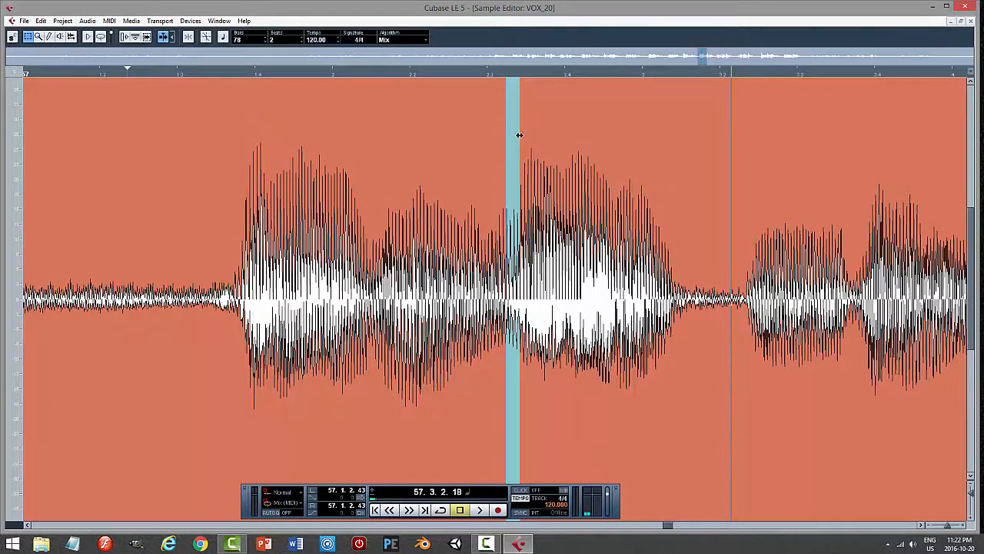
Shift the selection slightly closer to the next syllable's onset, try silencing that range, and play the passage back.
drag(519, 135, 515, 144)
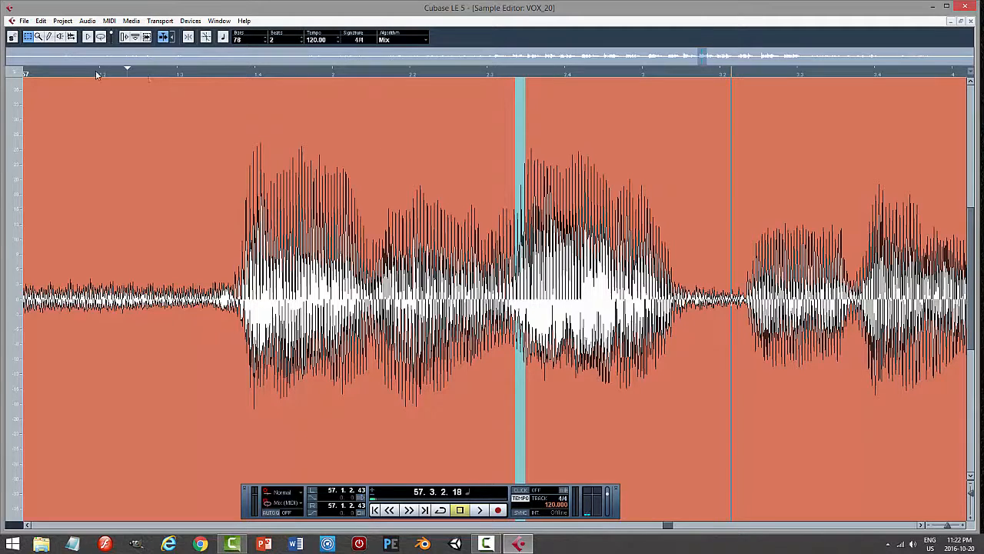
click(87, 21)
mouse_move(86, 35)
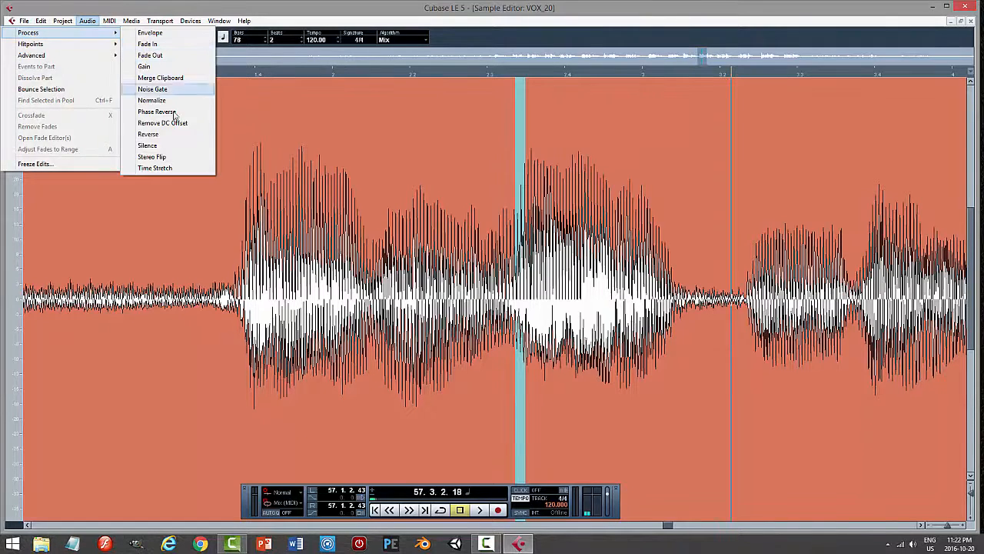
click(201, 145)
click(73, 75)
key(space)
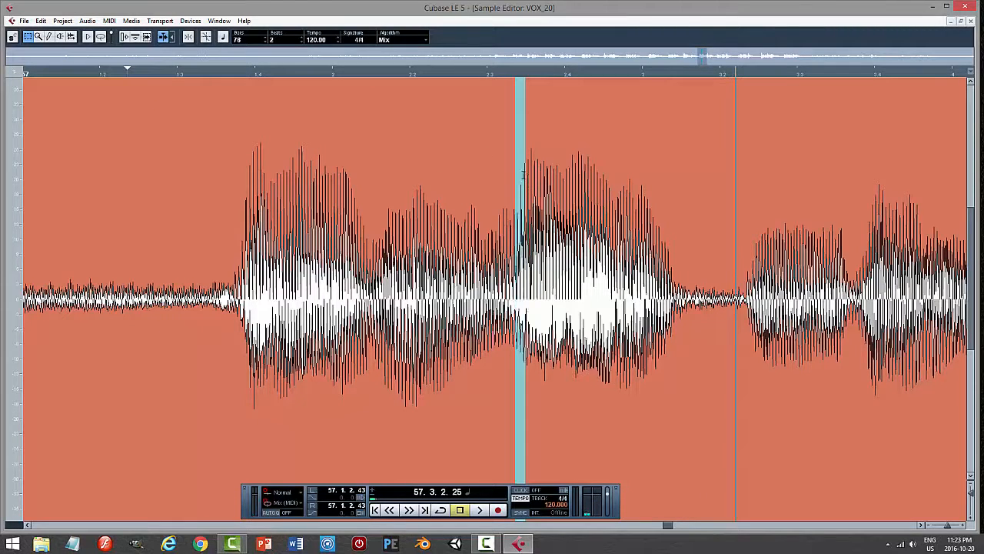
Silence a narrower range right at the onset of the syllable before beat 2.4, and audition the edit from the bar's start.
drag(526, 173, 522, 169)
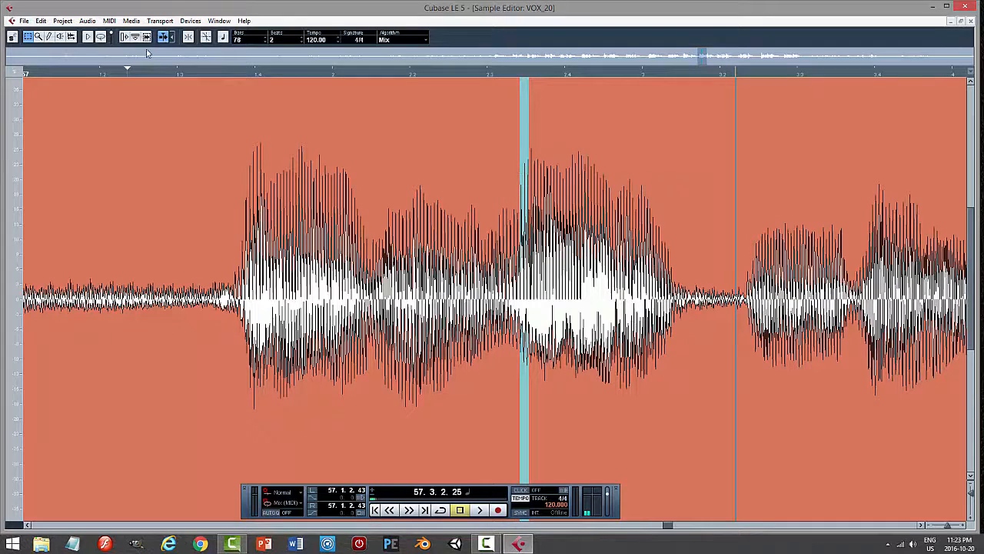
click(87, 21)
mouse_move(46, 33)
click(163, 146)
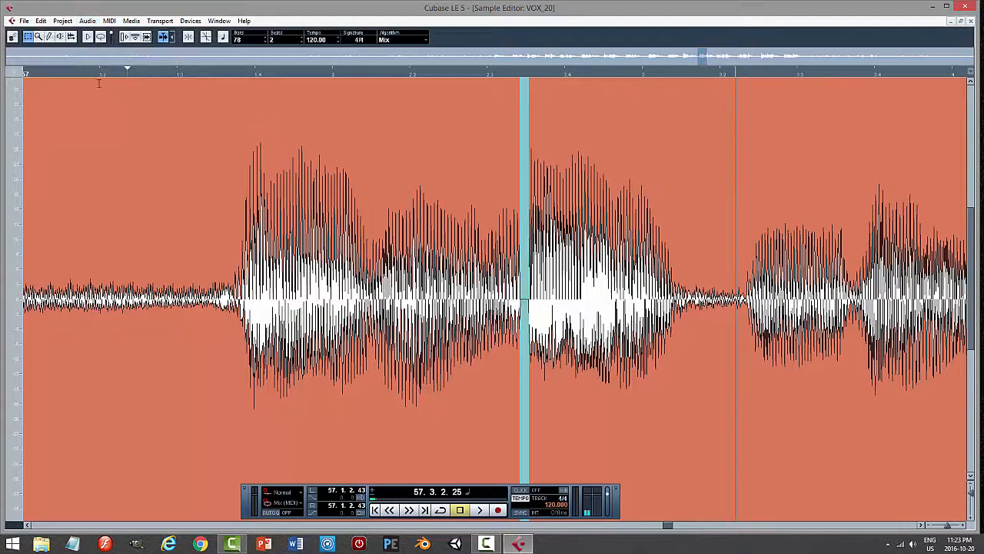
click(76, 72)
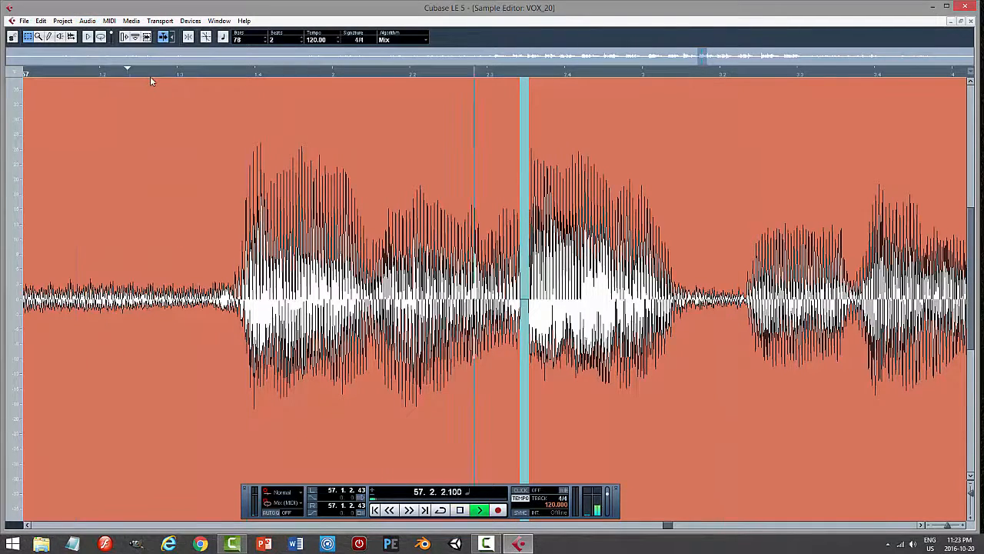
click(463, 185)
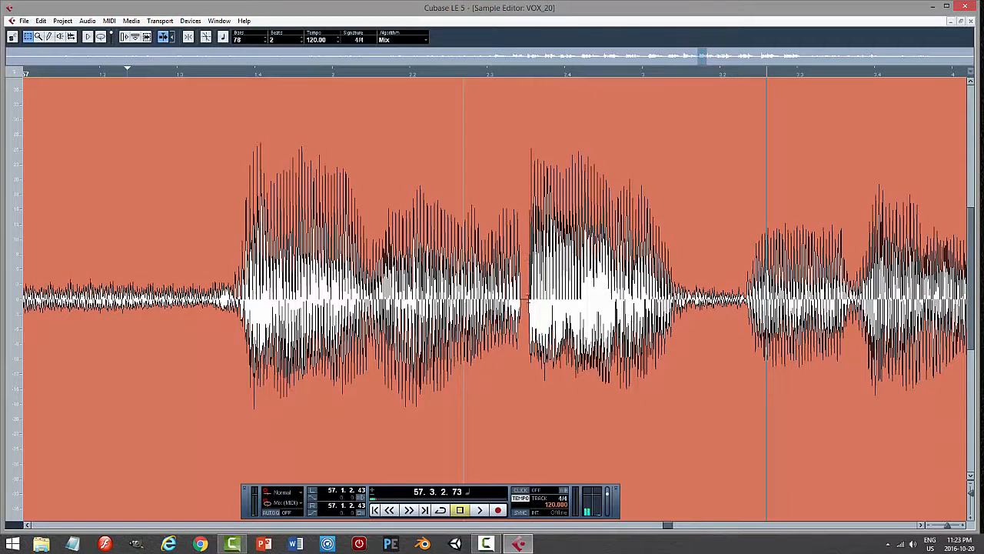
Apply a linear Fade Out to the short stretch of vocal directly before the silenced gap.
drag(523, 299, 517, 301)
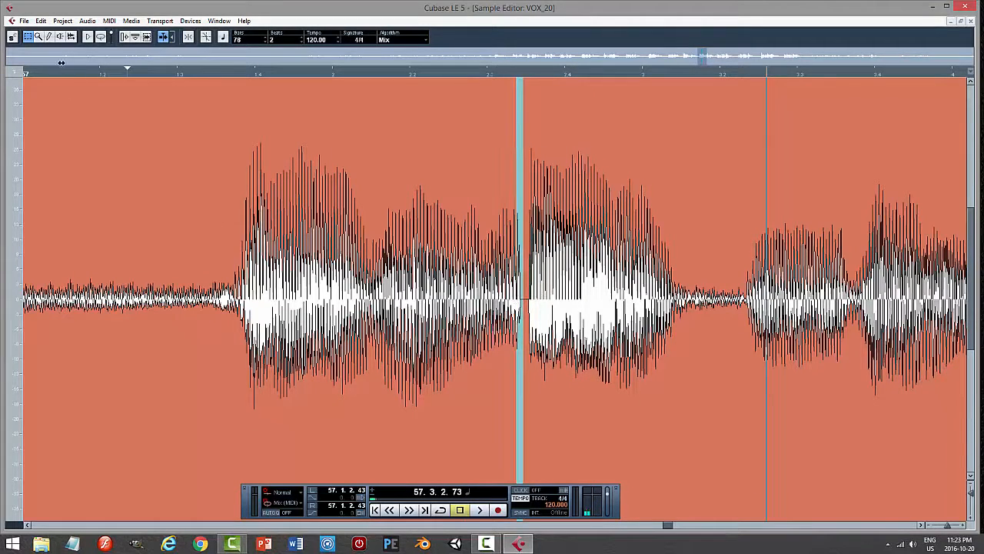
click(86, 21)
mouse_move(92, 33)
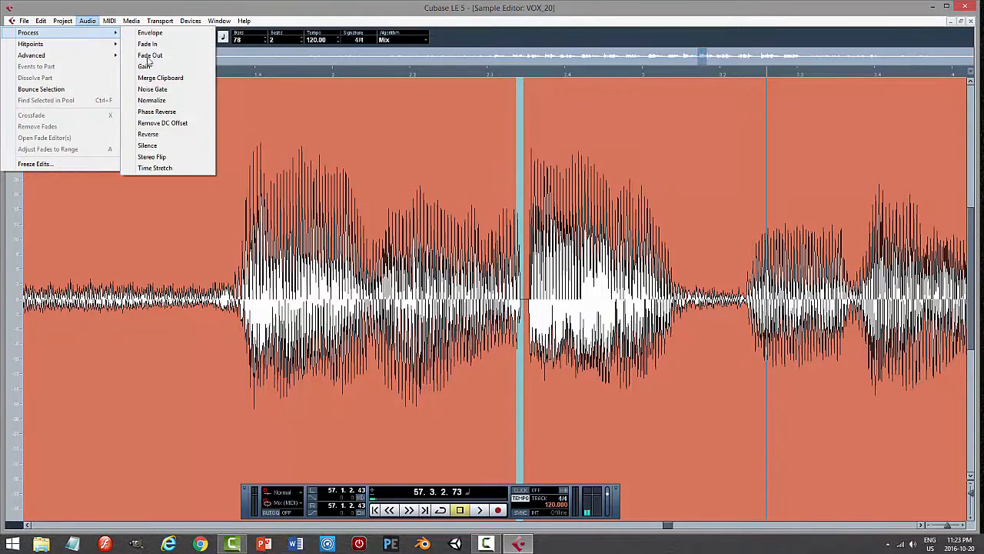
click(150, 56)
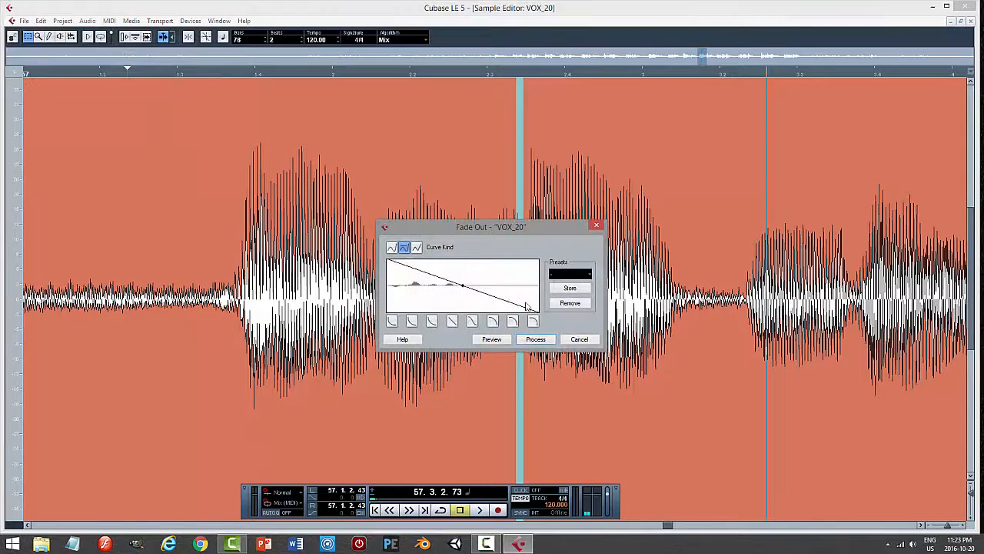
click(536, 339)
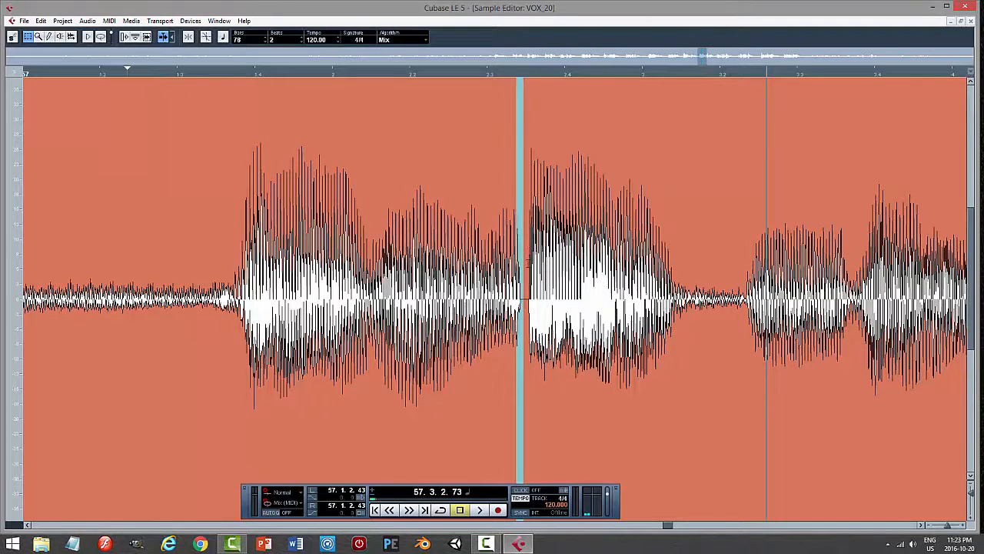
Apply a linear Fade In to the narrow stretch of vocal where the sound resumes after the silenced gap.
click(529, 263)
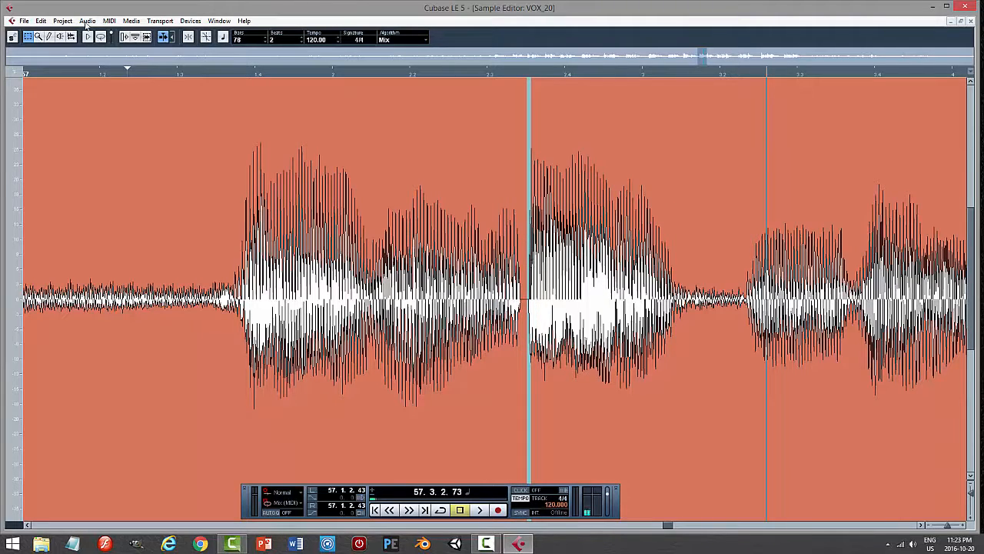
click(87, 21)
mouse_move(47, 32)
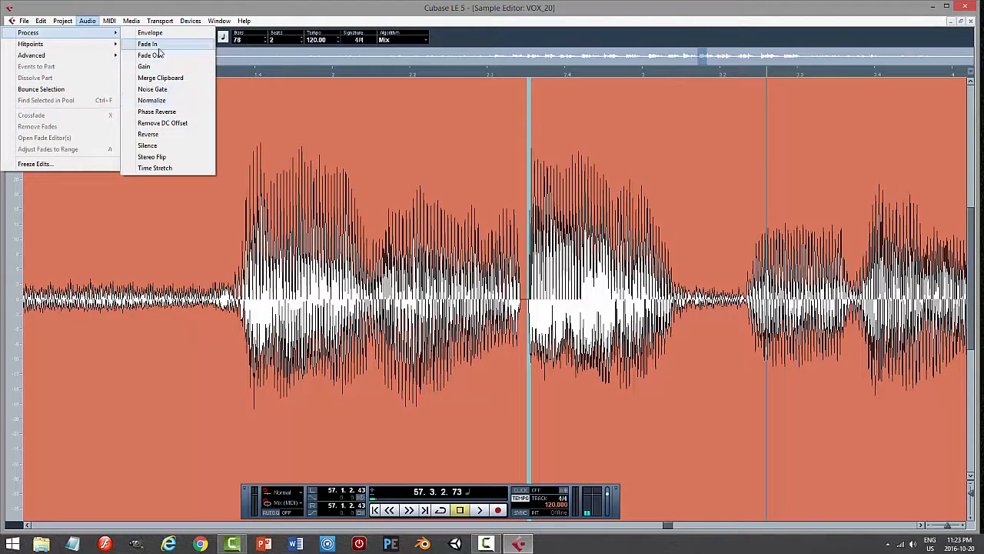
click(157, 48)
click(536, 341)
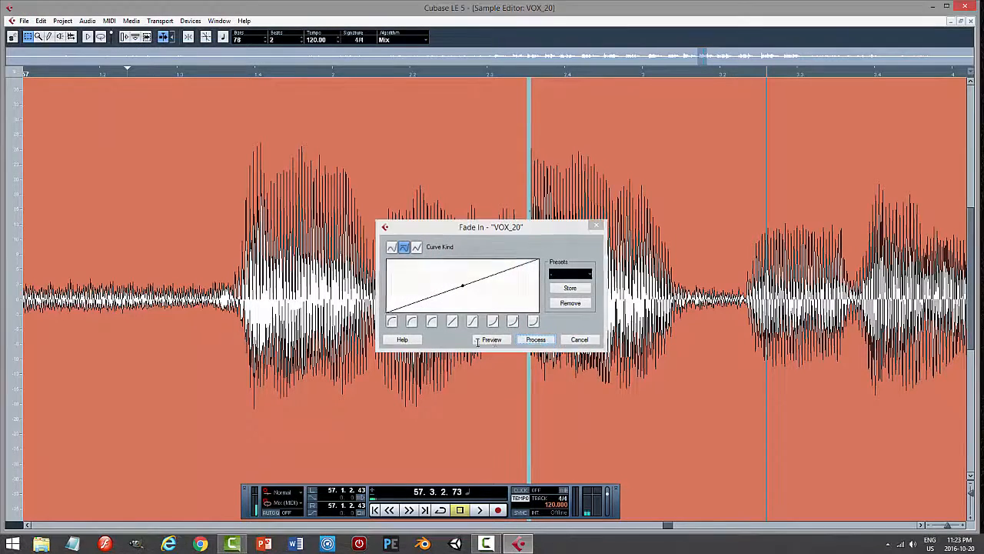
Play the edited vocal from the start of bar 57 and continue listening into bar 64.
click(85, 73)
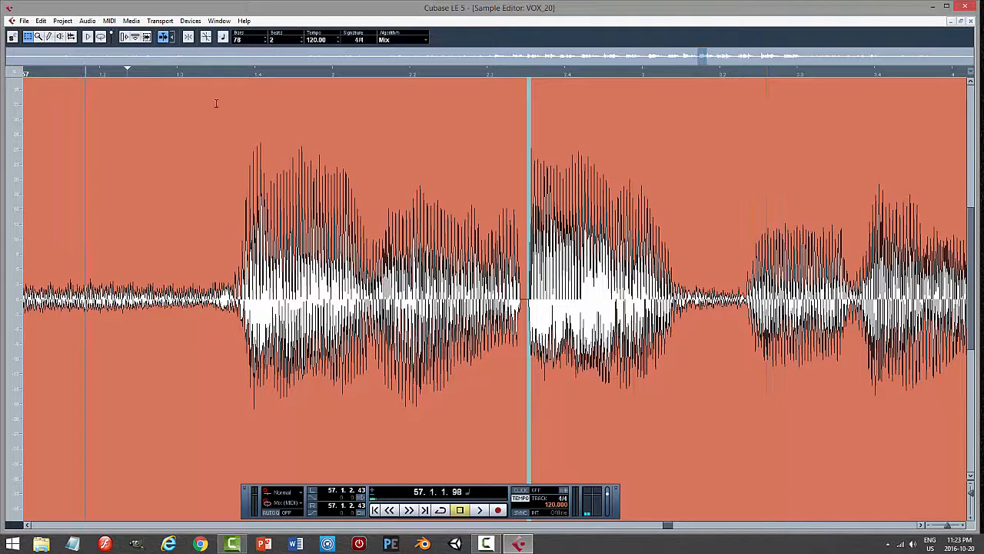
key(space)
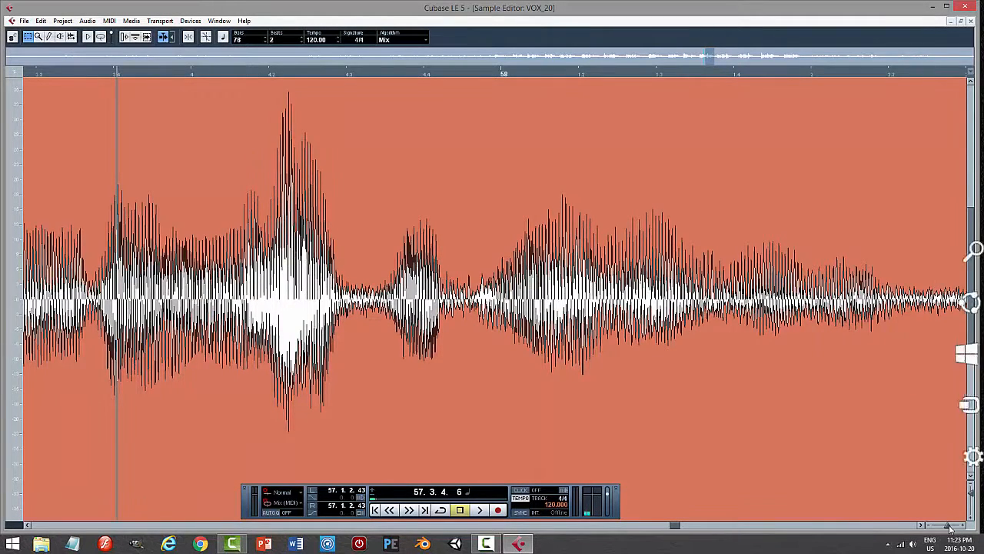
drag(954, 528, 944, 528)
key(space)
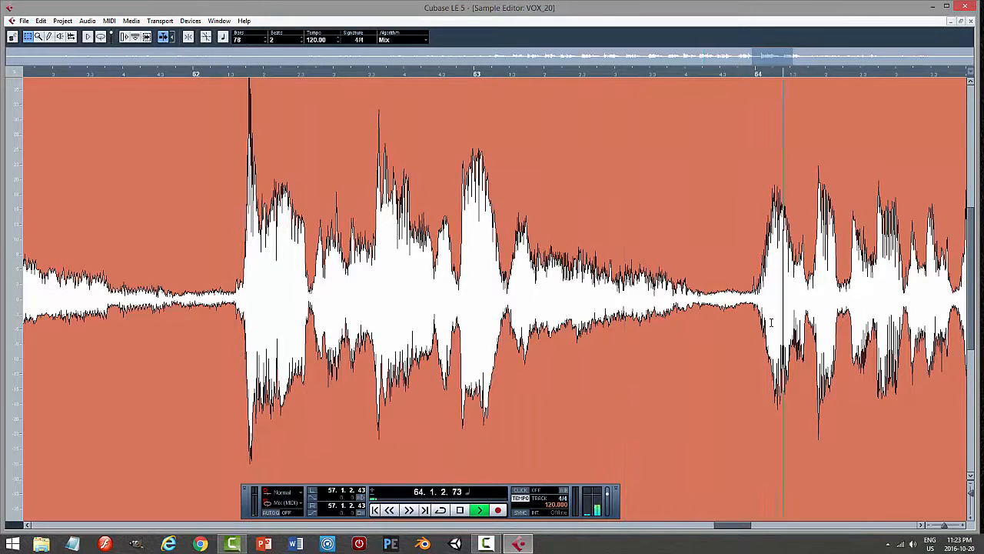
key(space)
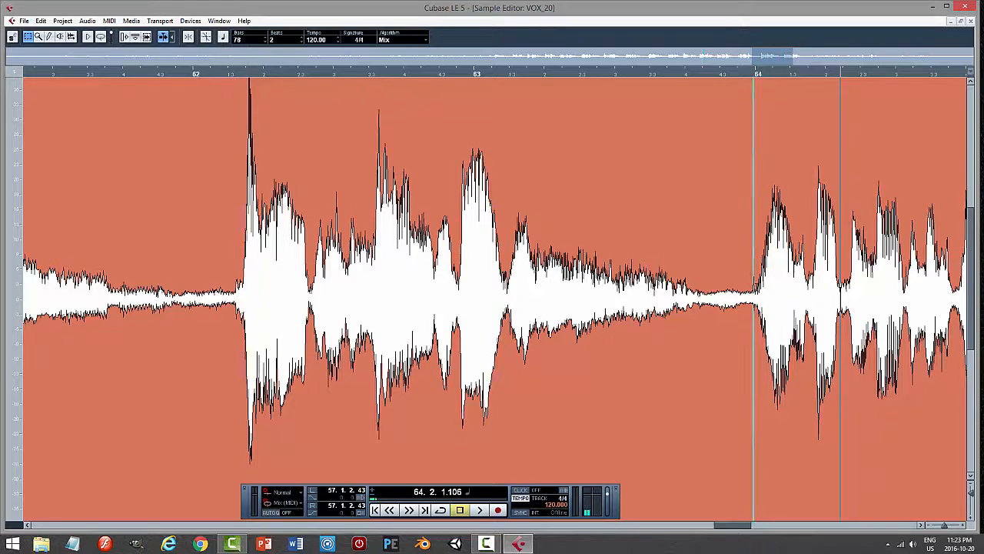
click(585, 73)
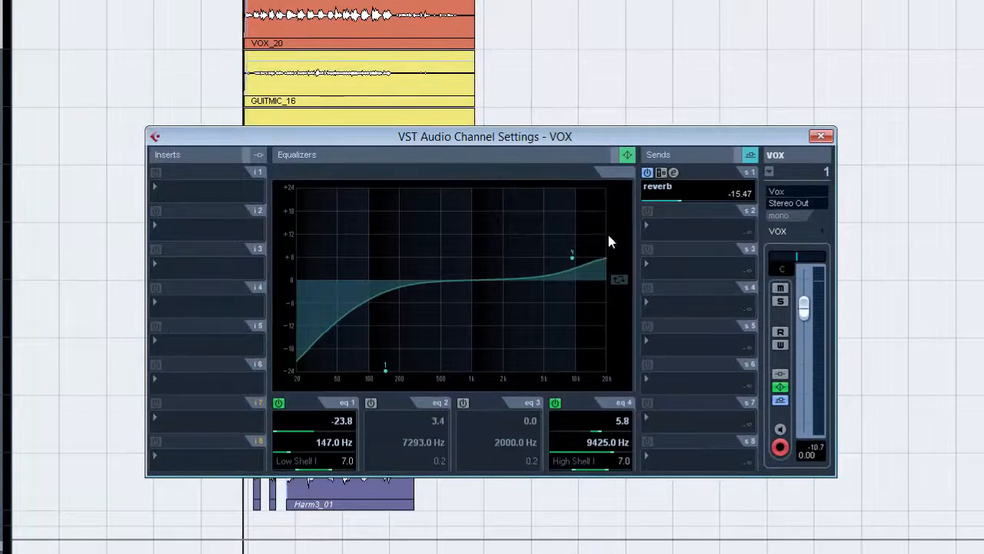
Load the VSTDynamics effect into the first insert slot of the VOX channel.
click(153, 189)
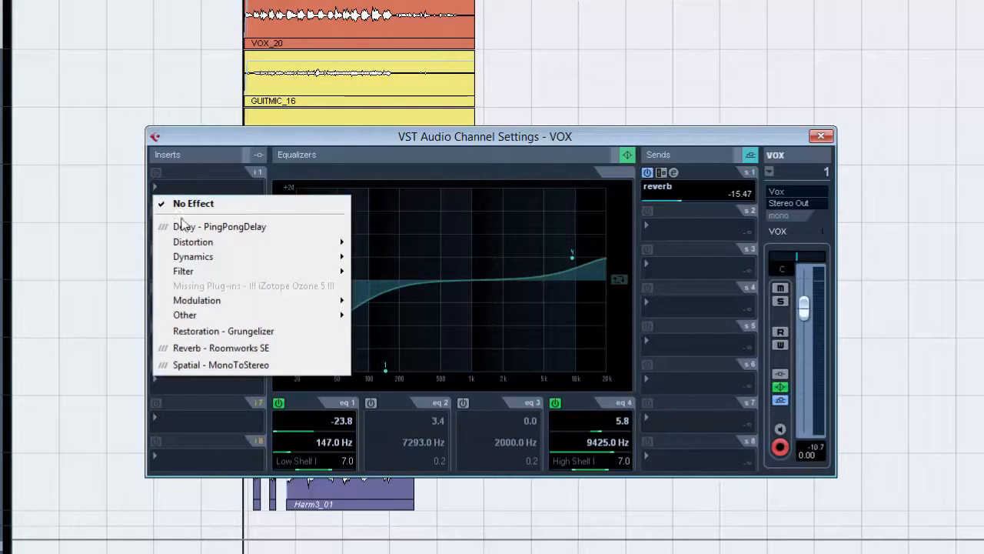
mouse_move(188, 256)
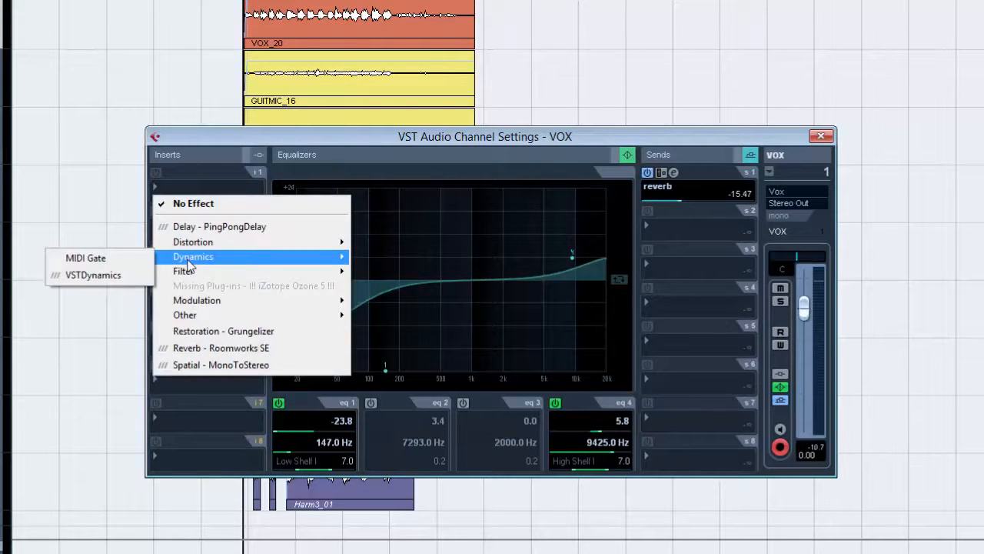
click(93, 275)
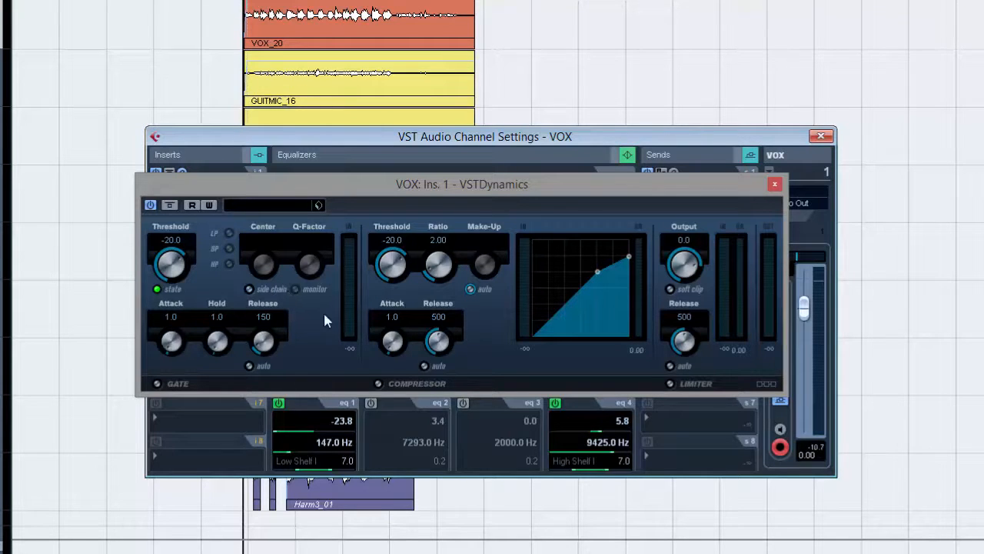
Enable the VSTDynamics compressor with a threshold of -30.5 and a ratio of 3.26, and close the effect and channel settings.
click(379, 383)
drag(394, 266, 370, 259)
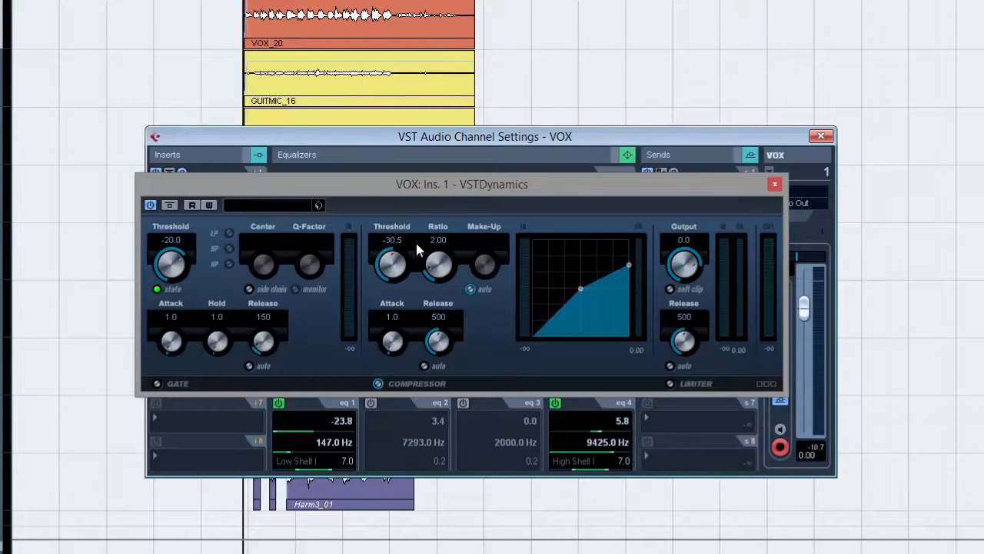
drag(443, 266, 446, 261)
click(774, 186)
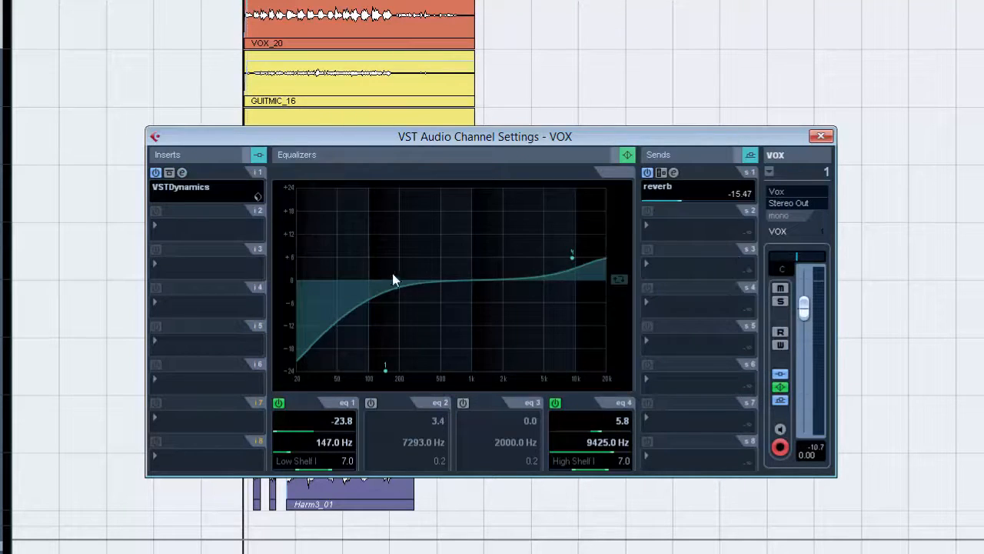
click(821, 137)
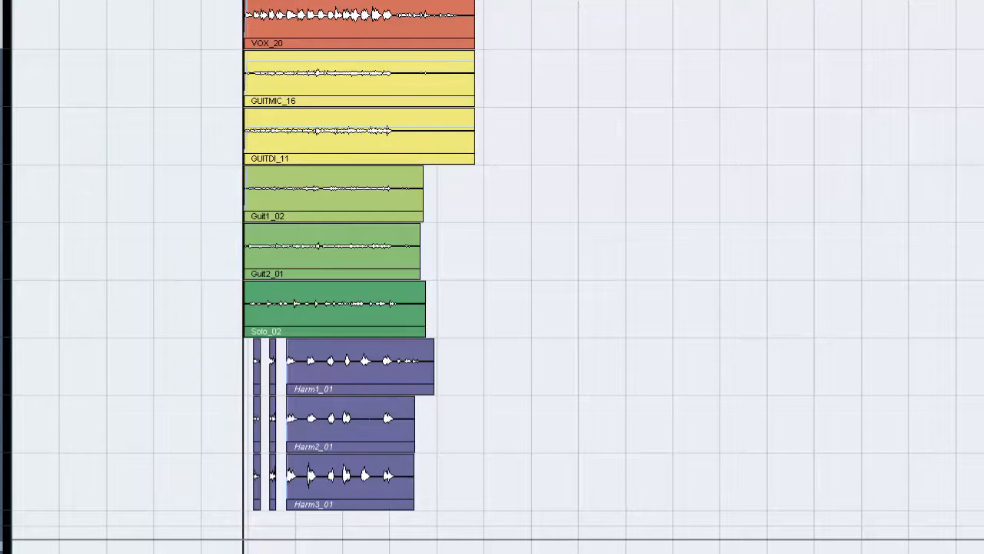
Reopen the VOX channel's VSTDynamics and play the song to check how the compressor acts on the vocal.
click(2, 23)
click(182, 173)
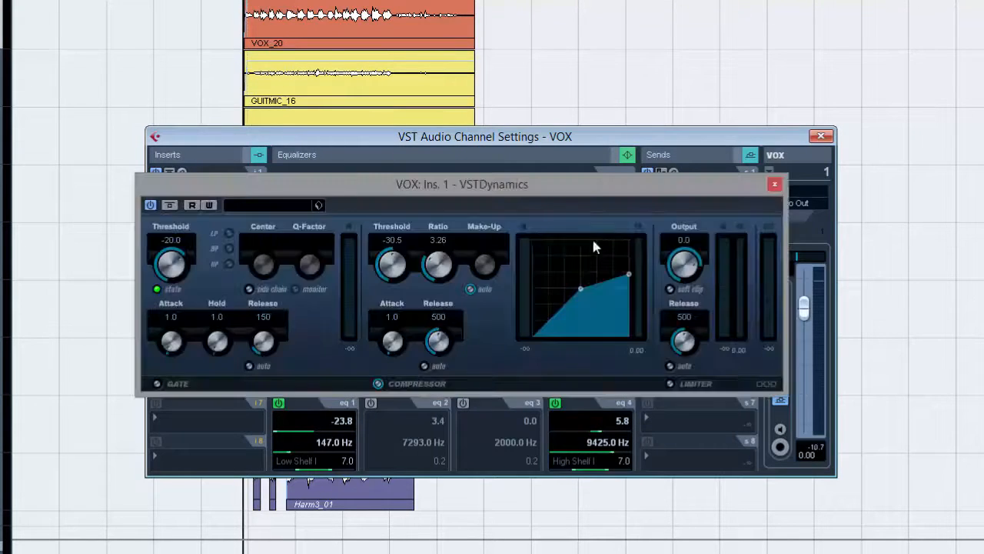
key(space)
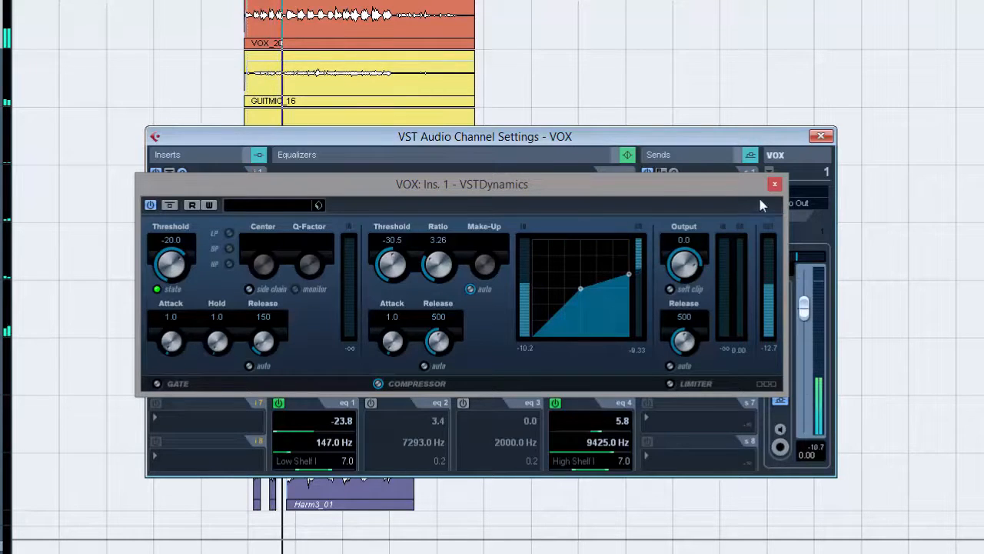
click(775, 186)
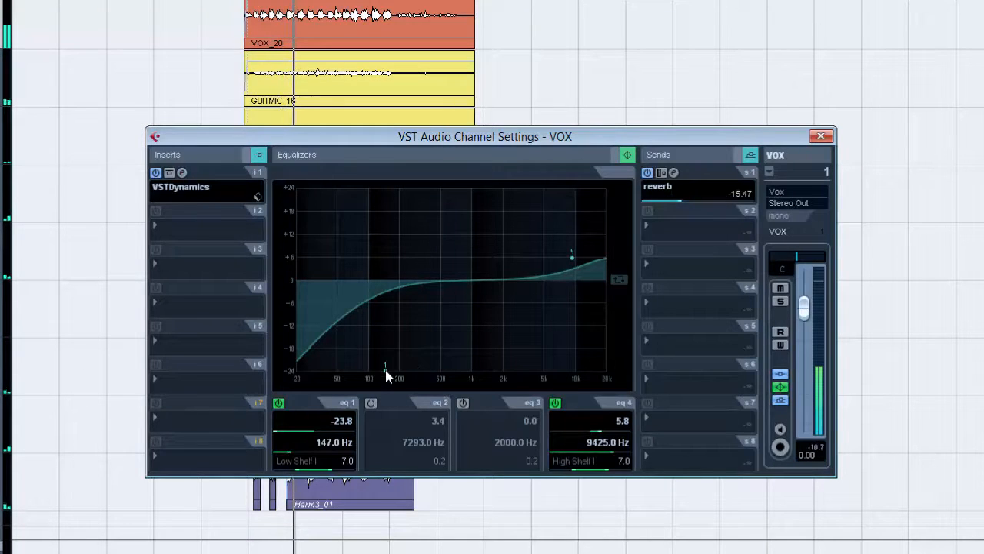
Fine-tune the VOX channel during playback: EQ band 1 at -23.4 dB and 131.0 Hz, reverb send at -17.02, plus a slight volume fader adjustment.
drag(384, 369, 379, 370)
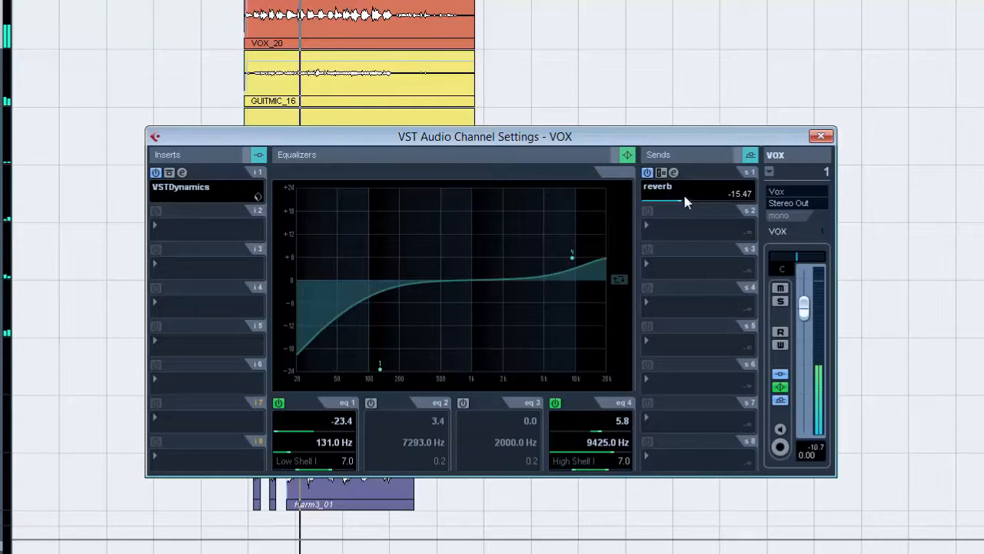
drag(681, 206, 677, 206)
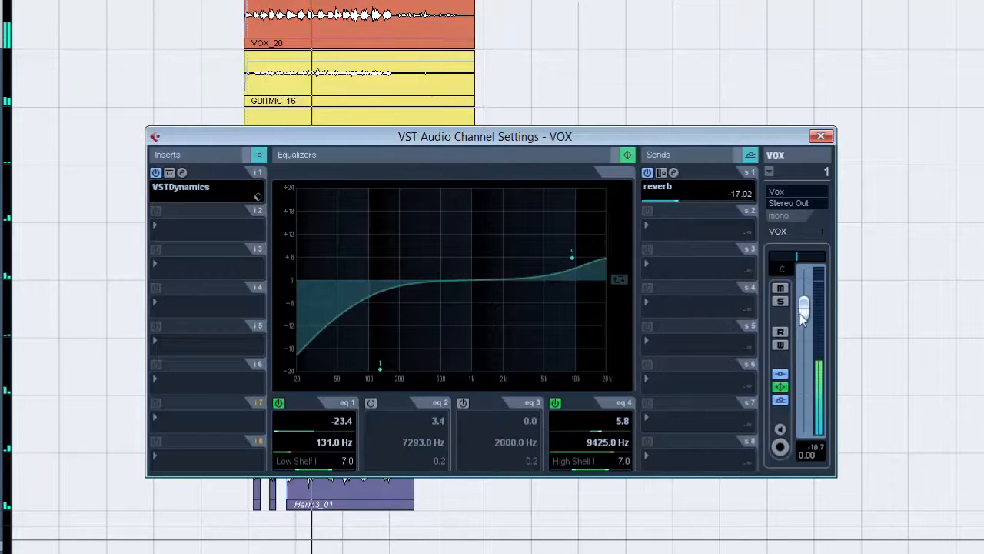
drag(804, 315, 803, 319)
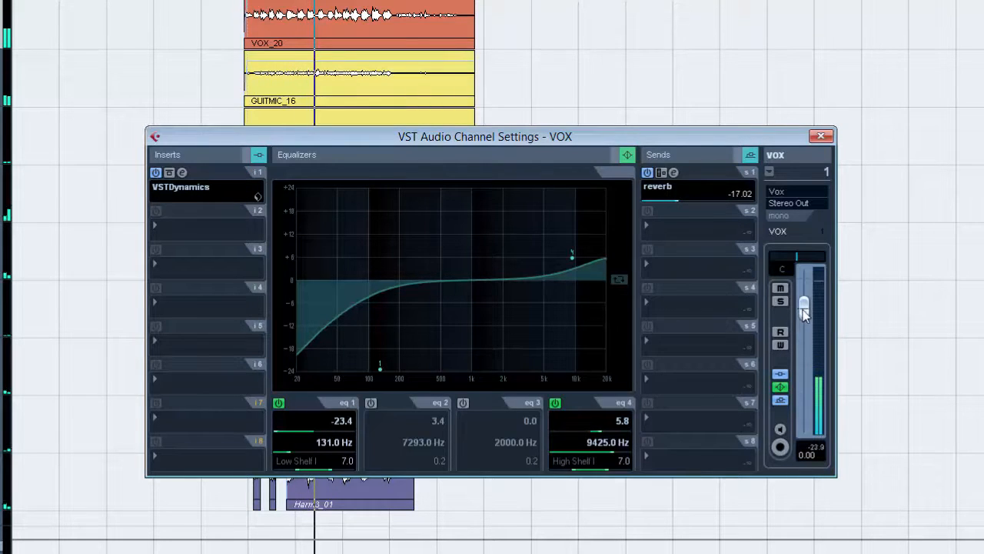
Close the VOX channel settings and load VSTDynamics into the first insert slot of the GUITMIC channel.
click(820, 137)
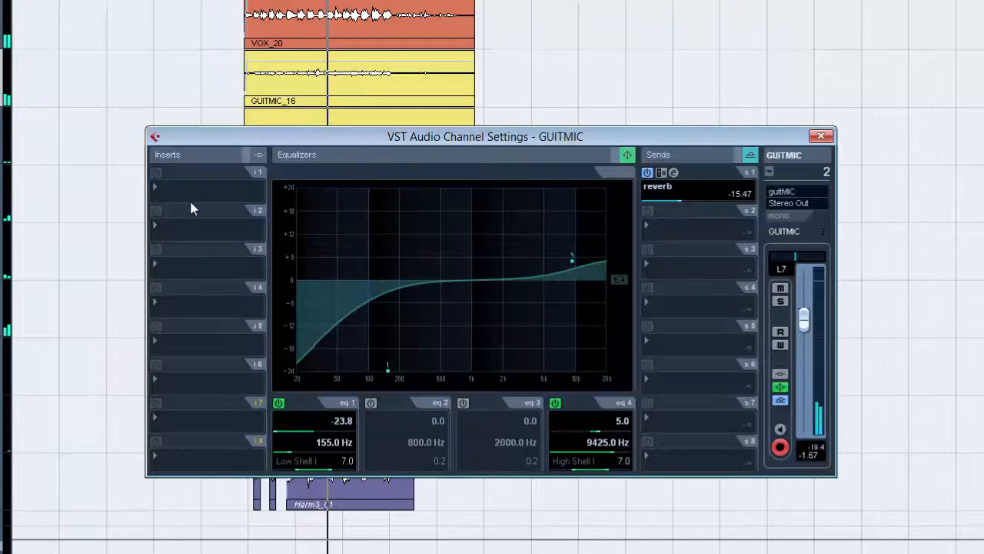
click(190, 201)
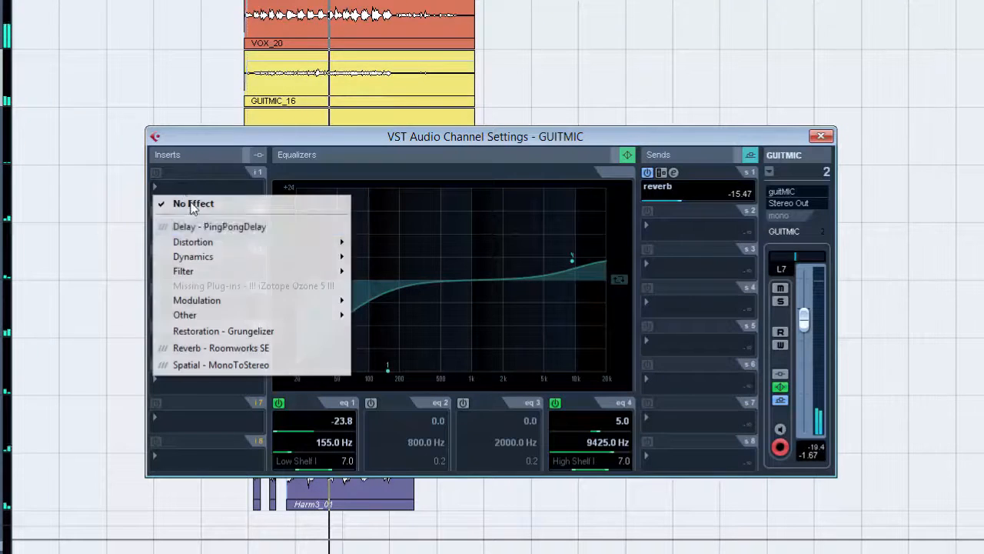
mouse_move(196, 260)
click(88, 274)
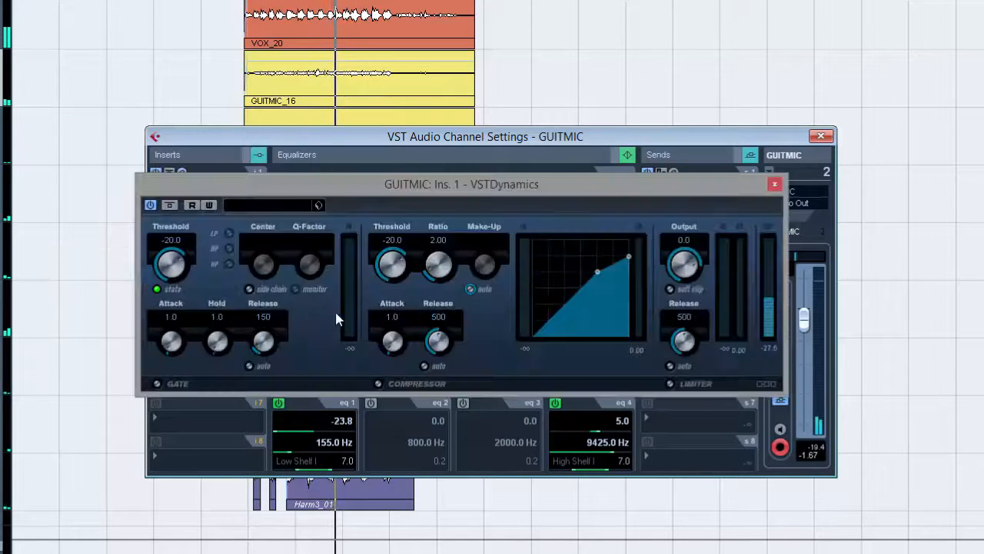
Enable GUITMIC's VSTDynamics compressor with a threshold of -24.8 and a ratio of 3.19, and close the effect and channel settings.
click(378, 383)
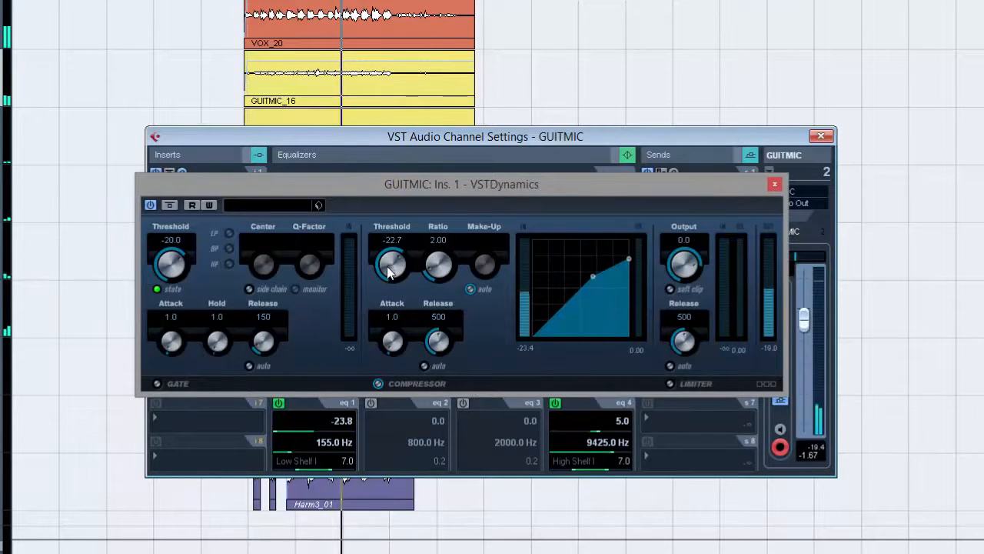
mouse_move(396, 268)
mouse_down()
mouse_move(382, 270)
mouse_move(452, 263)
mouse_move(394, 261)
mouse_move(396, 252)
mouse_up()
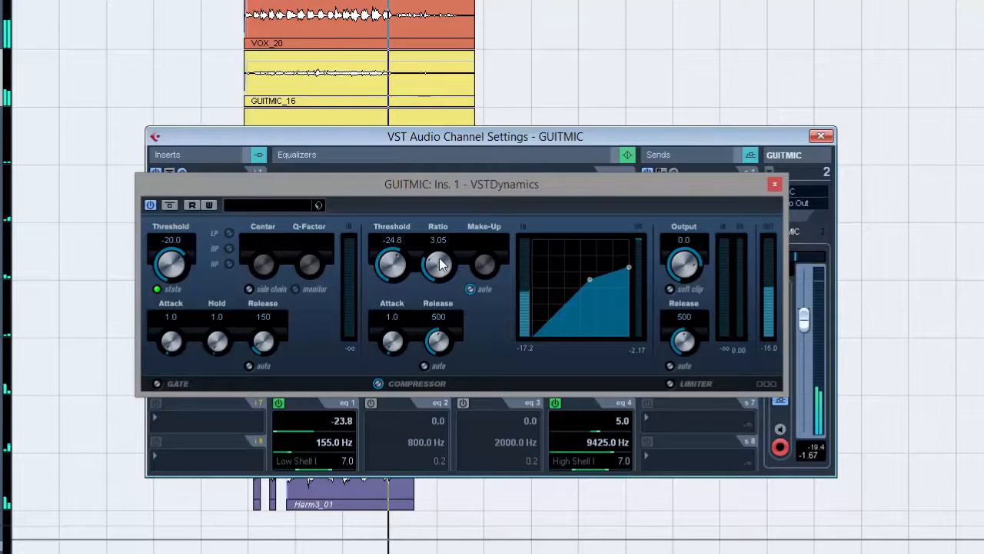
drag(438, 262, 439, 258)
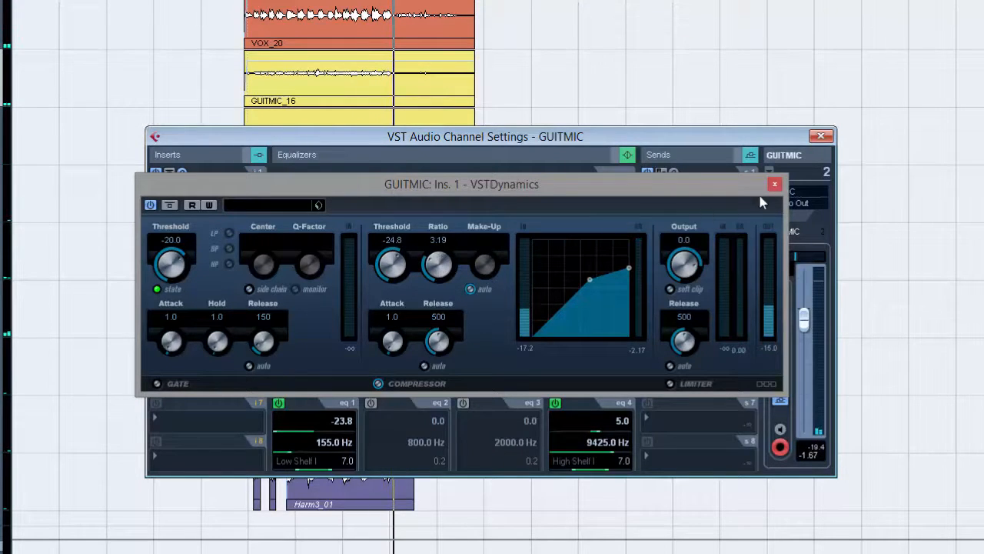
click(774, 185)
click(821, 137)
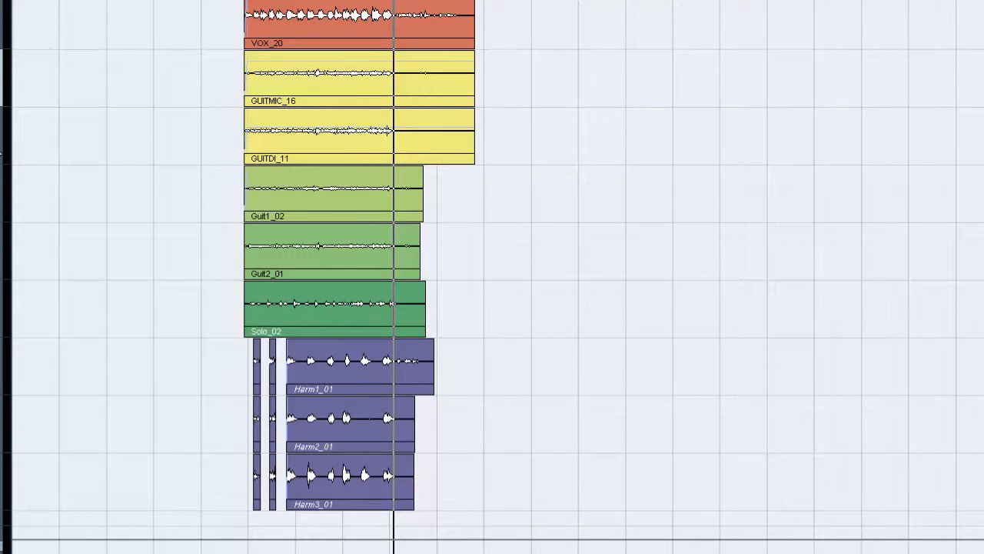
Add VSTDynamics to the GUITDI channel's first insert slot with compressor threshold -30.5 and ratio 3.30, and close its settings.
click(1, 139)
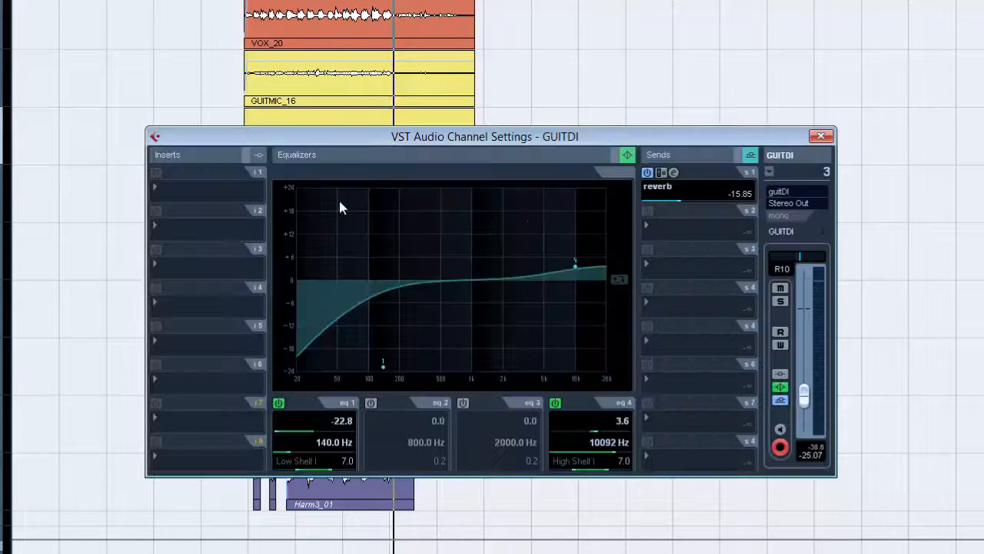
click(208, 193)
mouse_move(188, 253)
click(91, 275)
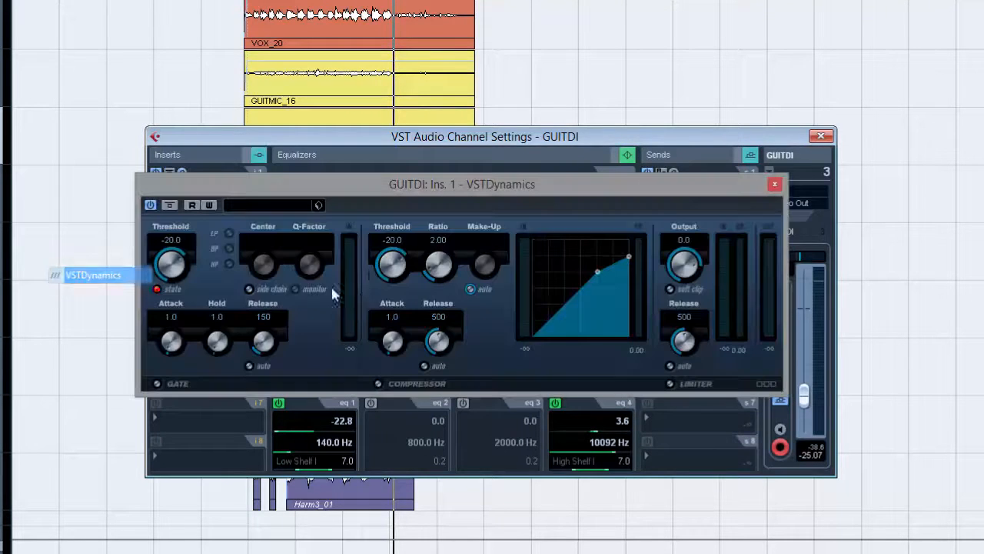
drag(402, 266, 428, 268)
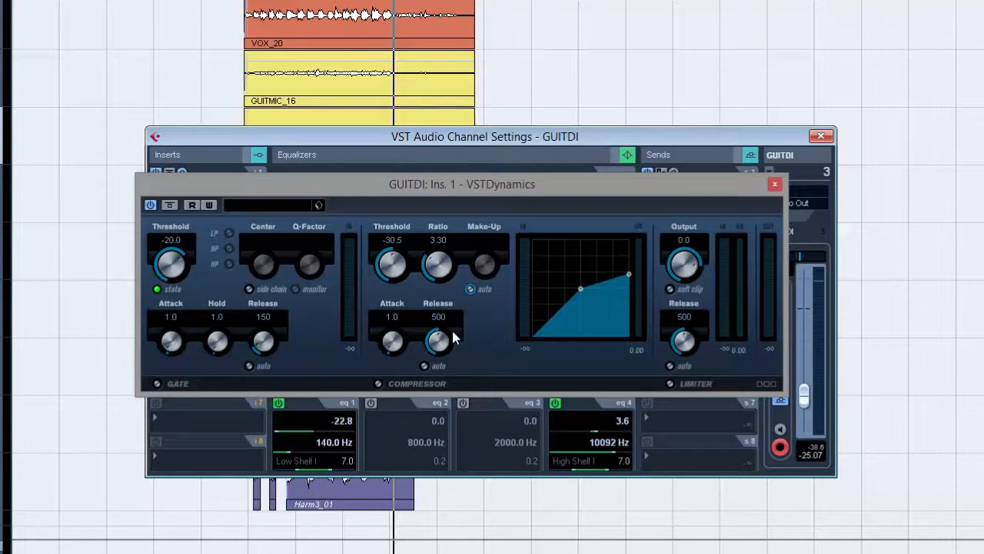
click(775, 187)
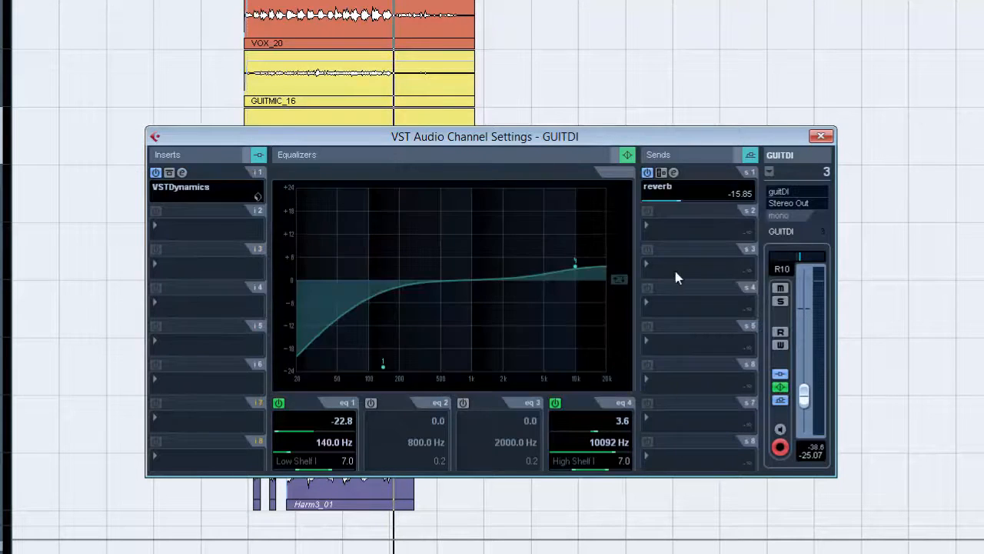
click(820, 137)
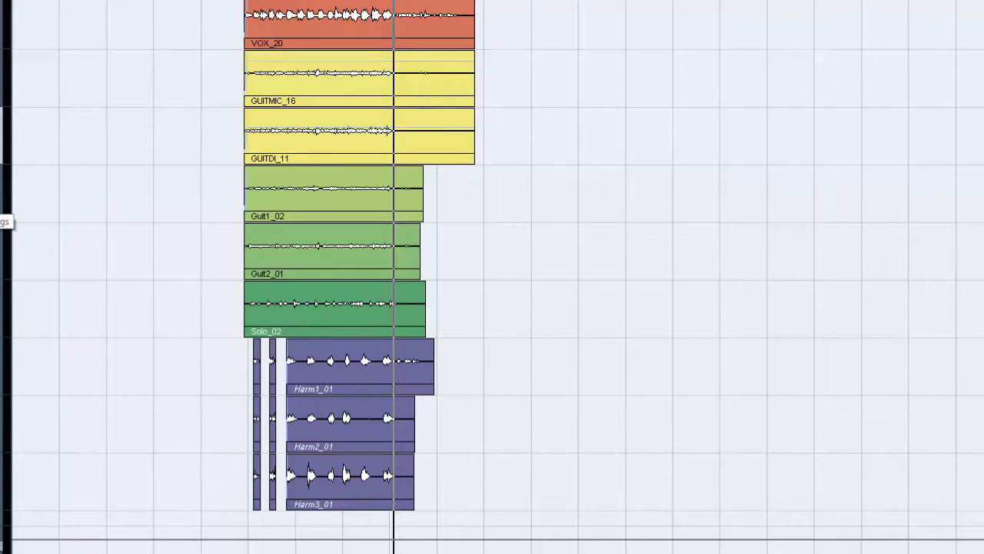
Add VSTDynamics to the Guit1 and Guit2 channels, setting Guit2's compressor threshold to -32.0 and ratio to 3.30, and close their settings.
click(2, 193)
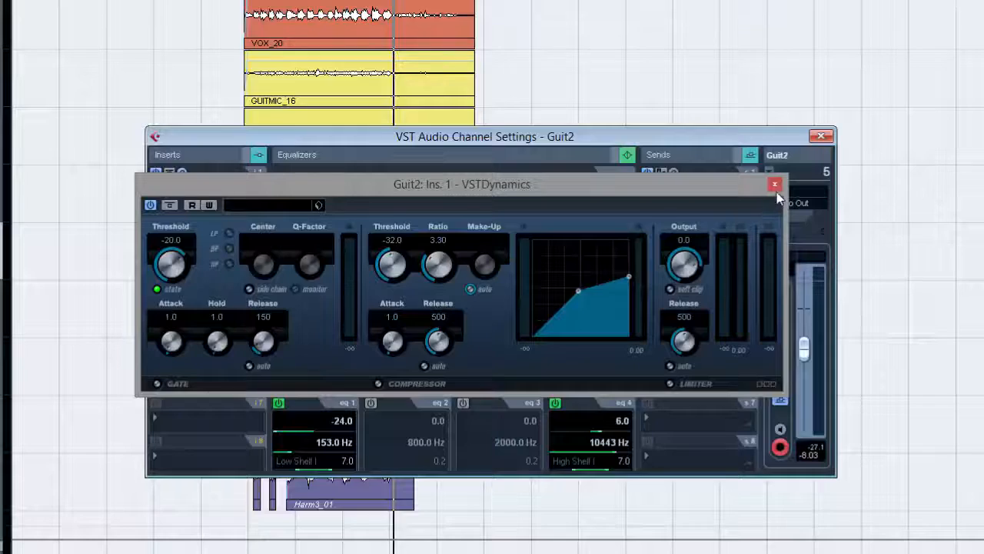
click(774, 184)
click(820, 136)
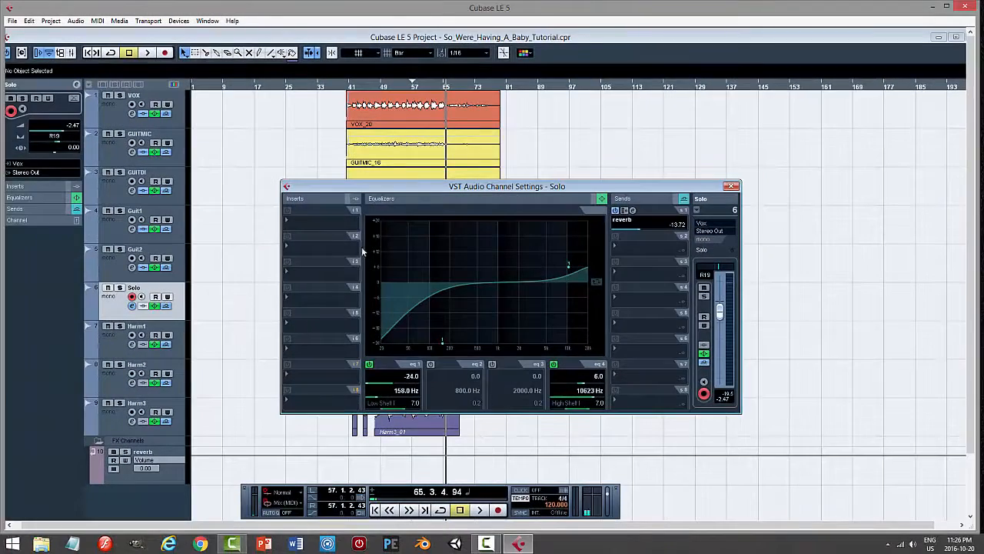
click(306, 223)
mouse_move(379, 269)
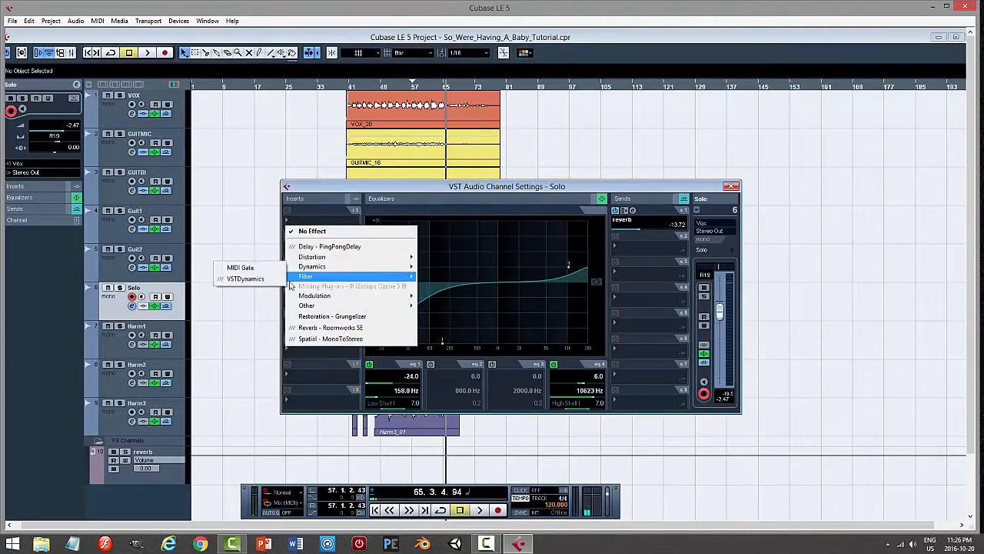
click(247, 276)
click(521, 245)
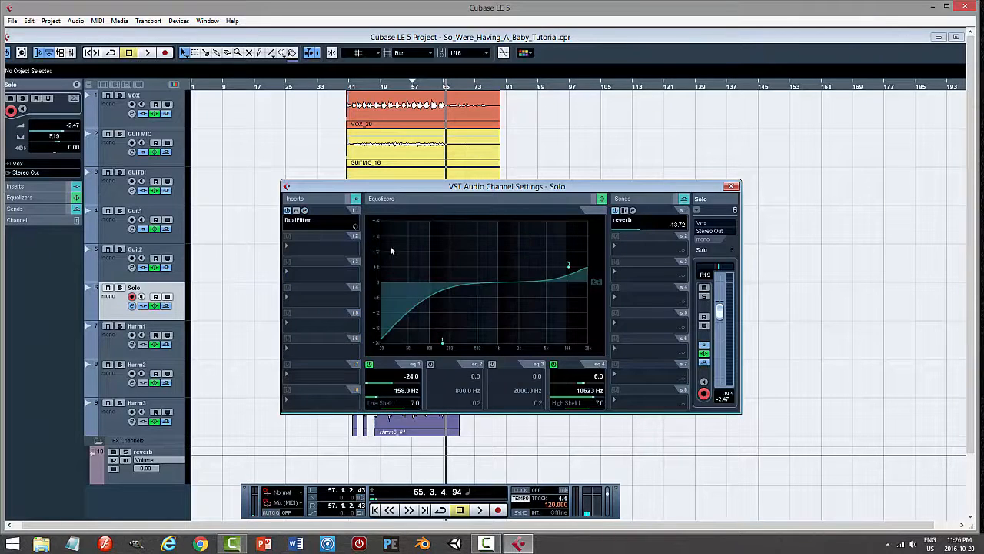
Load VSTDynamics into the Solo channel's first insert slot, enable its compressor with a threshold of about -31.4, and close the settings.
click(313, 223)
mouse_move(326, 266)
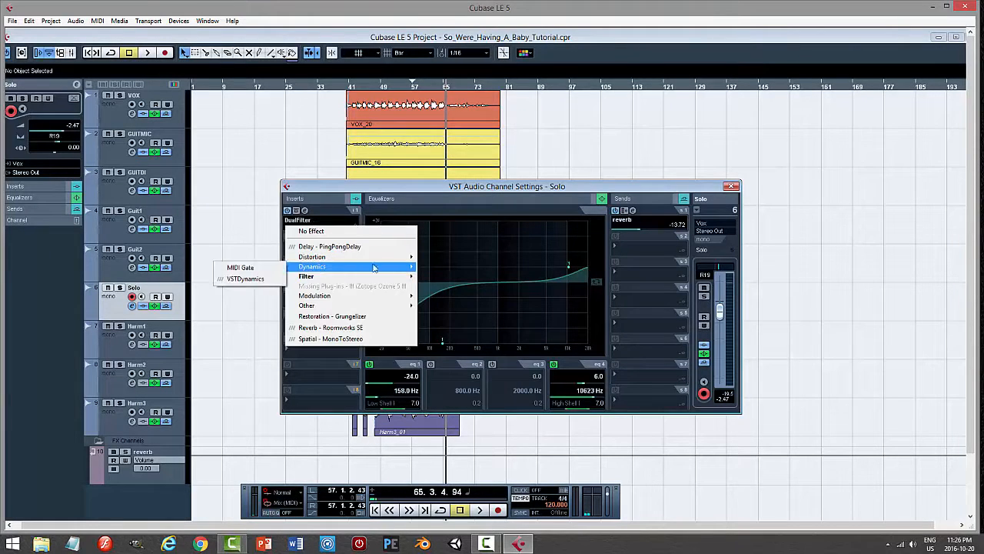
click(246, 279)
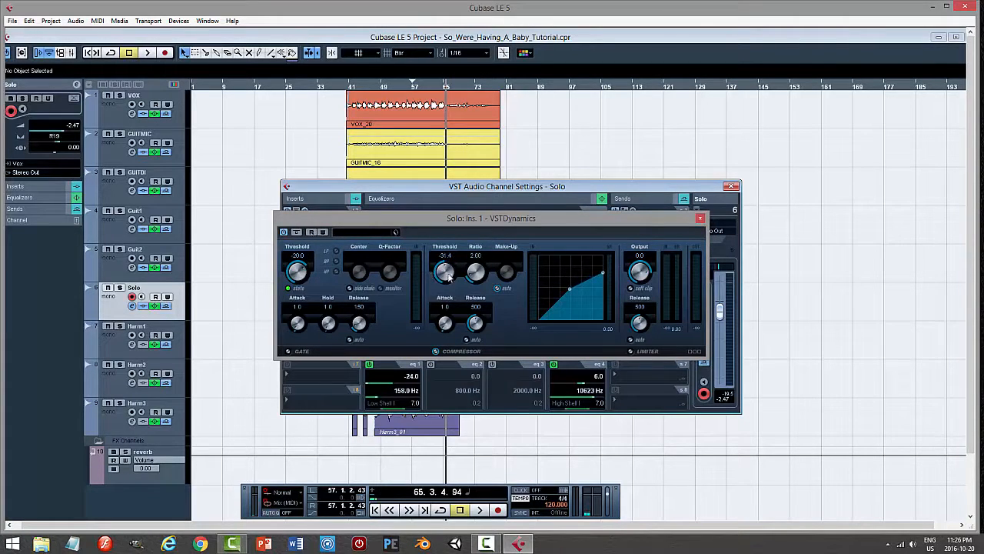
click(701, 221)
click(732, 186)
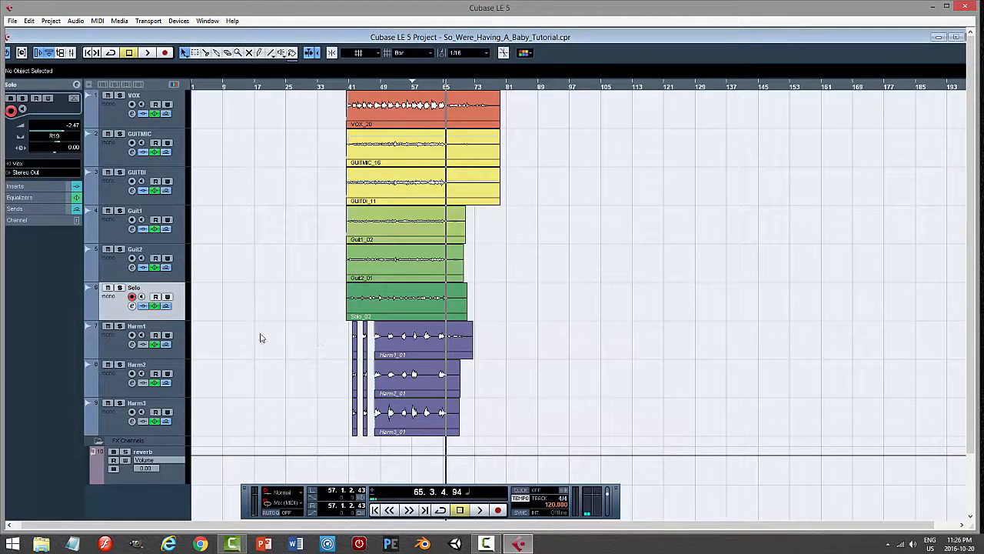
Play the song from about bar 41 and, in the mixer, lower the GUITMIC fader to -1.91 and the Solo fader to -4.22.
click(350, 325)
key(space)
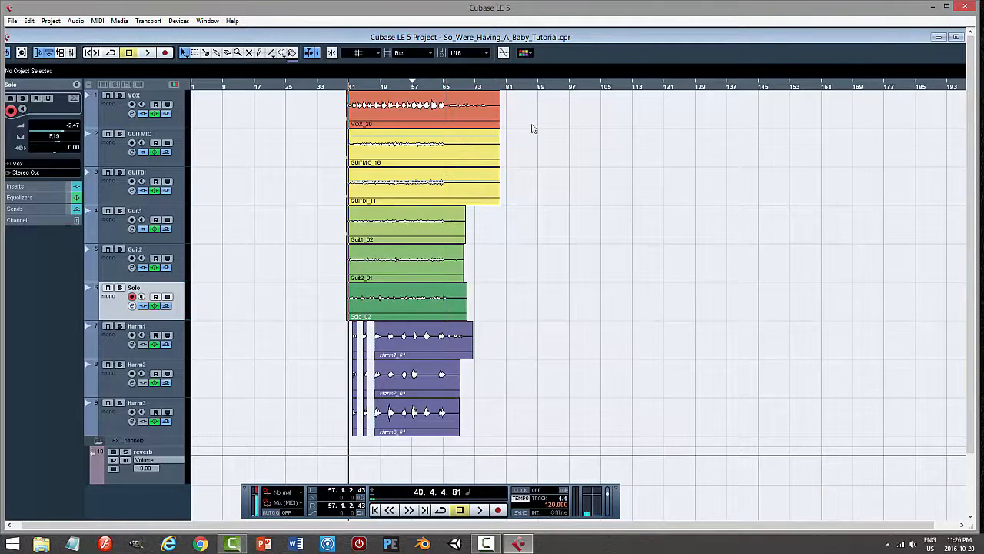
key(space)
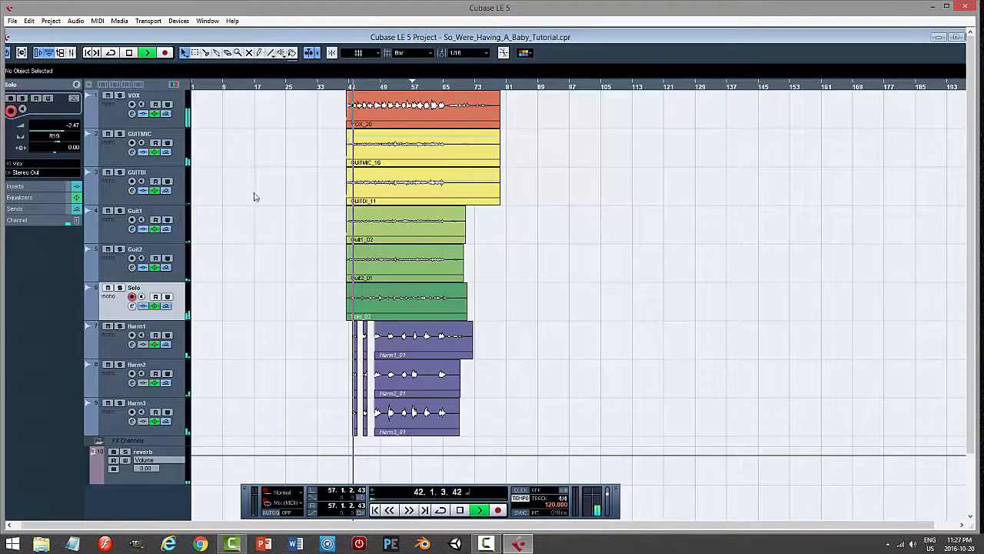
key(F3)
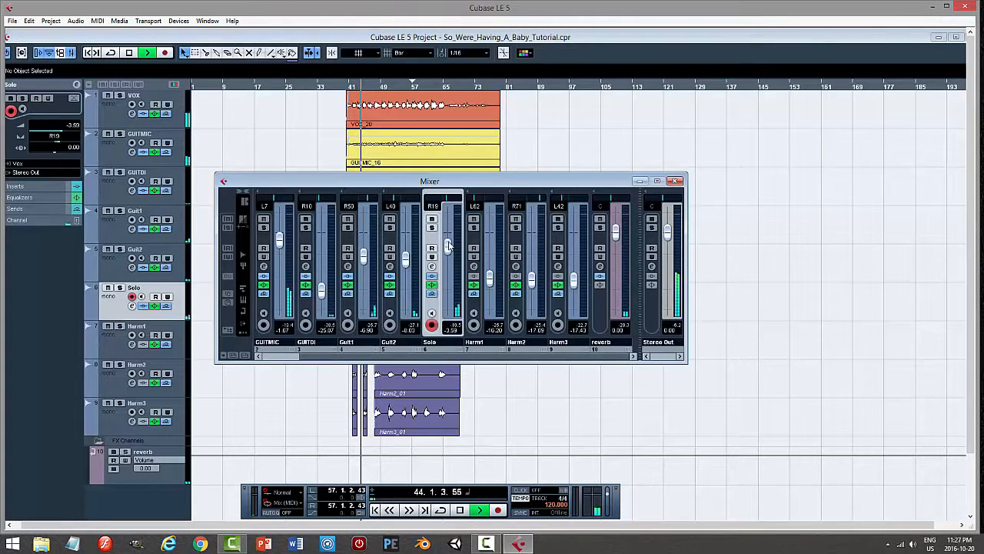
drag(448, 245, 449, 255)
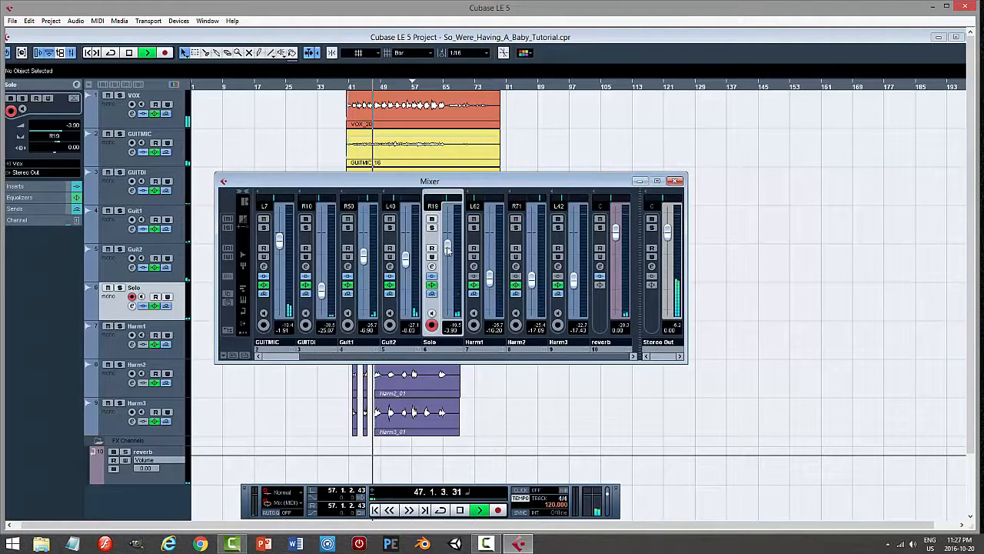
drag(447, 246, 447, 249)
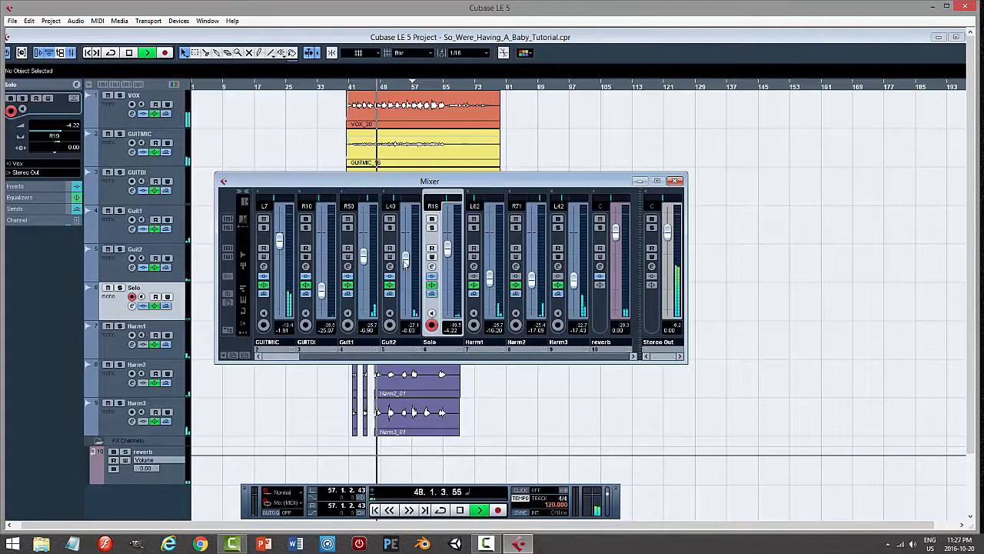
Set Guit2 to a level of -7.04 and pan L51, raise GUITDI to -24.18, and stop playback.
drag(403, 265, 403, 261)
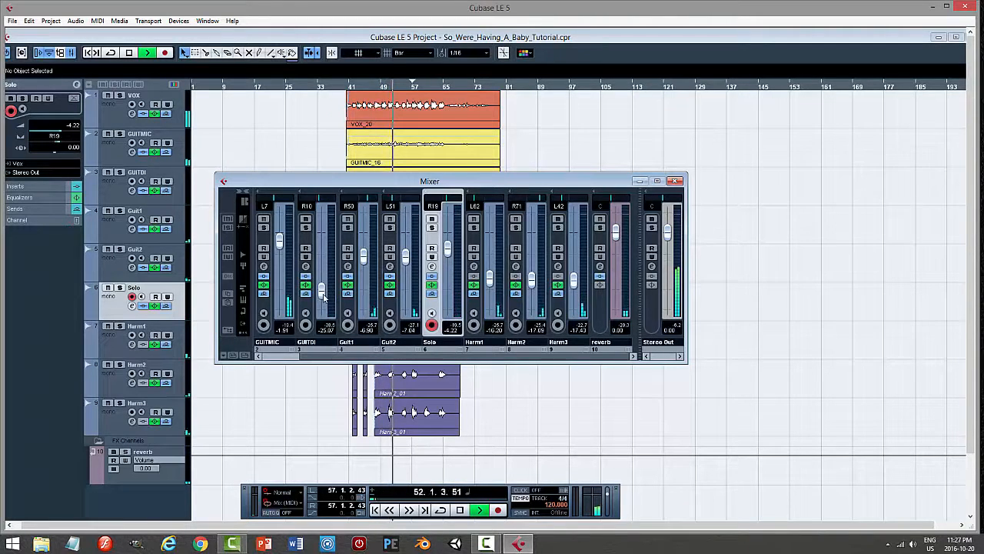
scroll(322, 299, up, 2)
key(space)
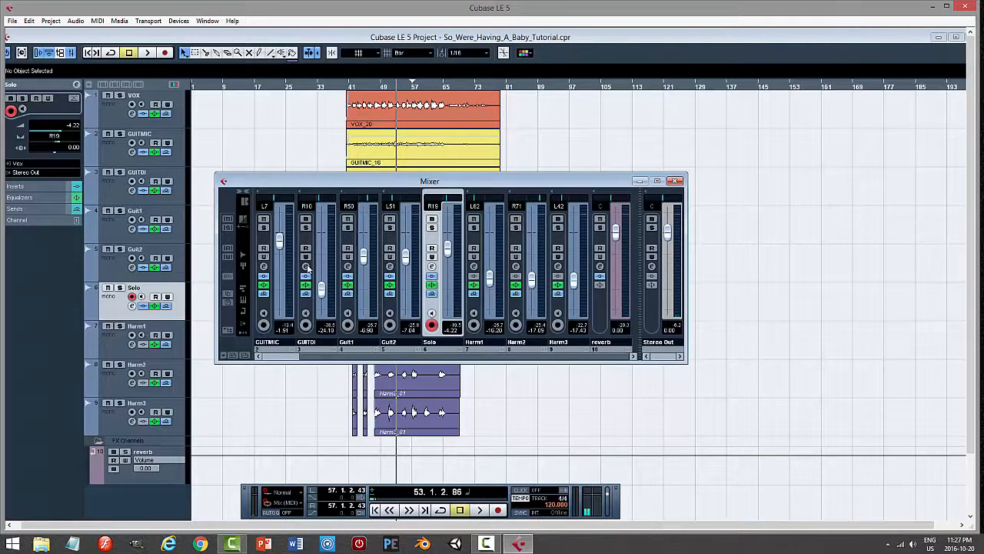
Open the GUITDI channel settings and load the Chorus modulation effect into the second insert slot.
click(306, 266)
click(313, 250)
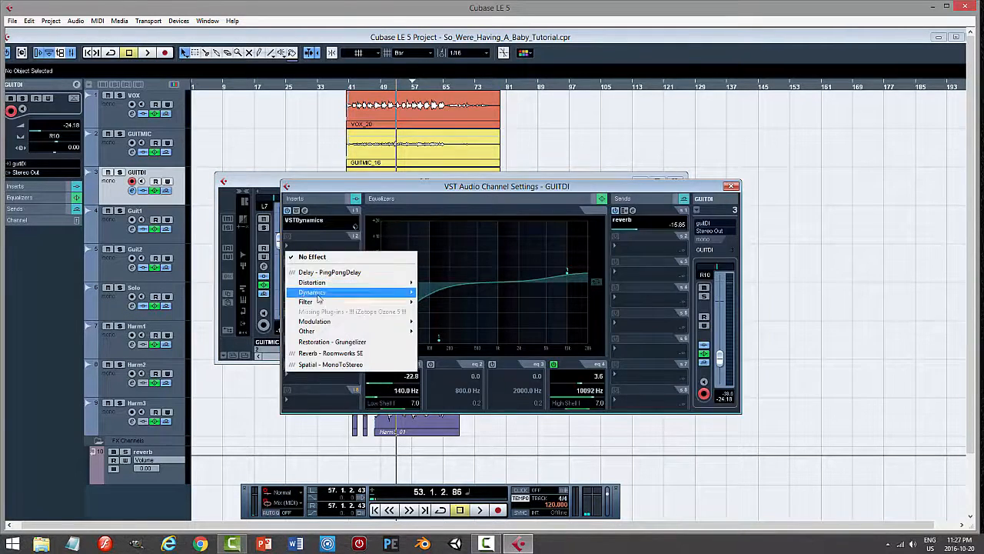
mouse_move(336, 323)
click(233, 333)
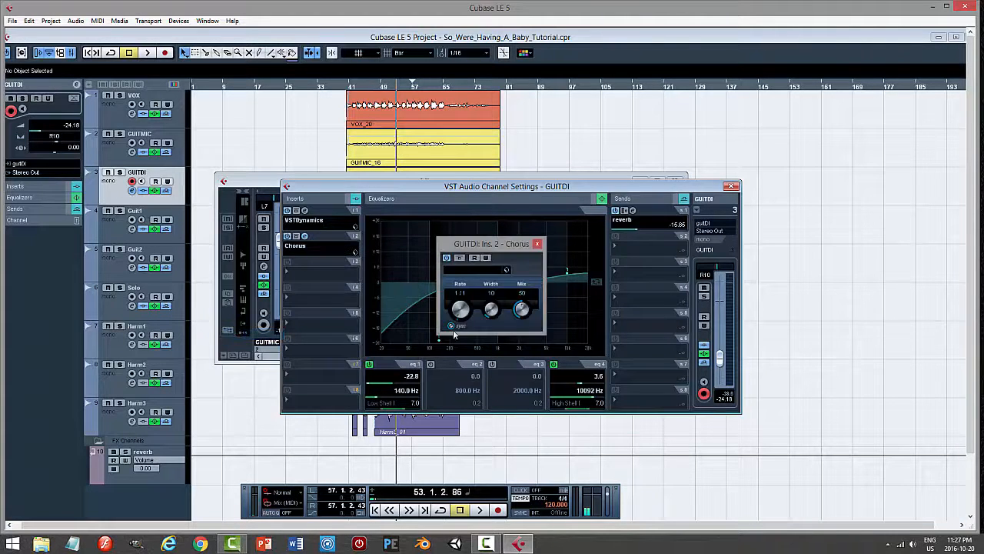
Apply the Acoustic Guitar Strumming preset to GUITDI's Chorus and close the effect and channel settings.
click(505, 271)
click(557, 279)
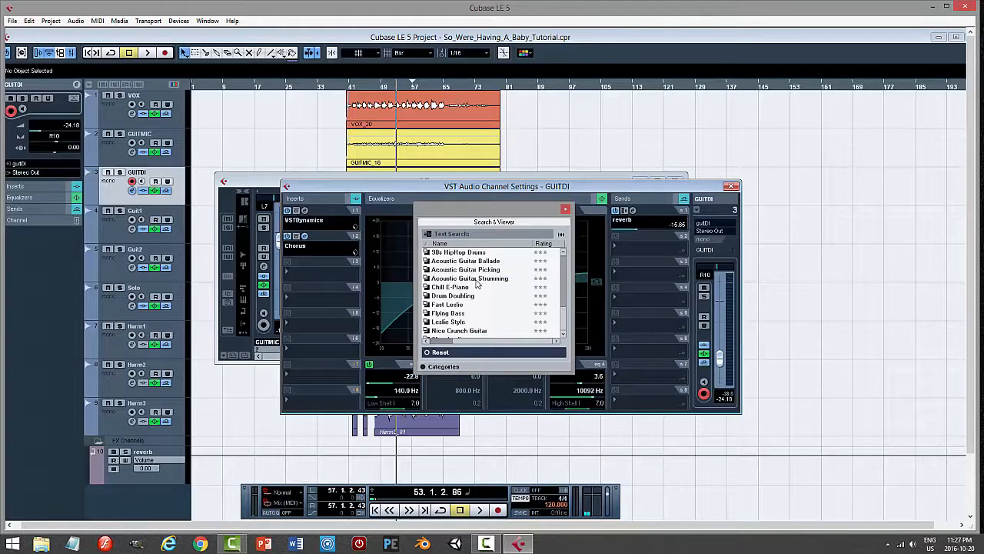
click(496, 279)
click(566, 210)
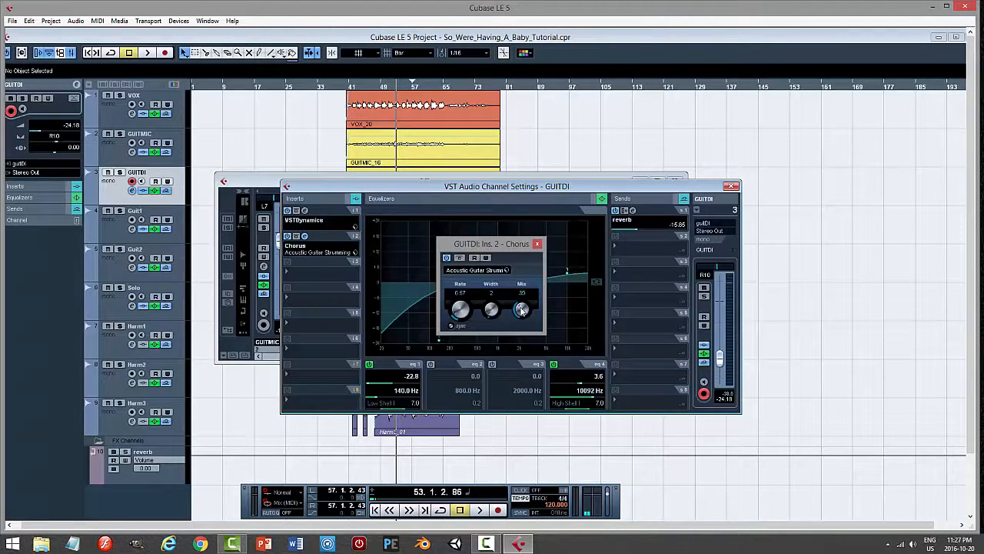
click(538, 245)
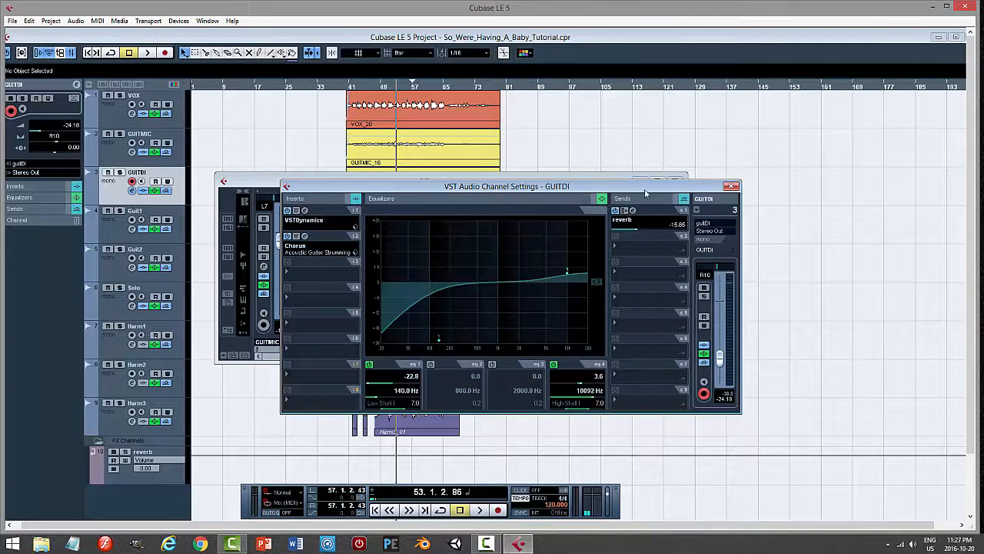
click(731, 186)
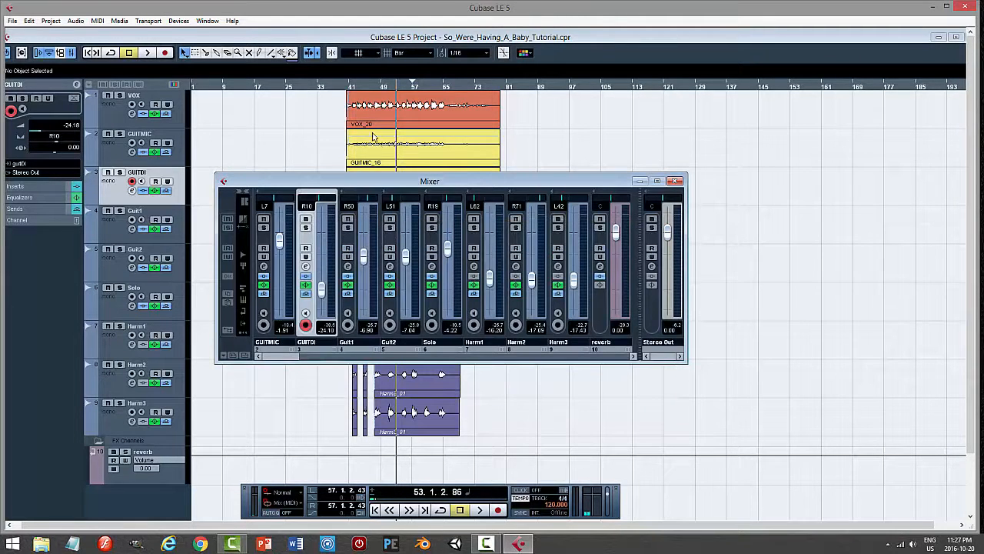
Audition GUITDI in solo during playback, raise its fader to -21.02, and turn solo off again.
key(space)
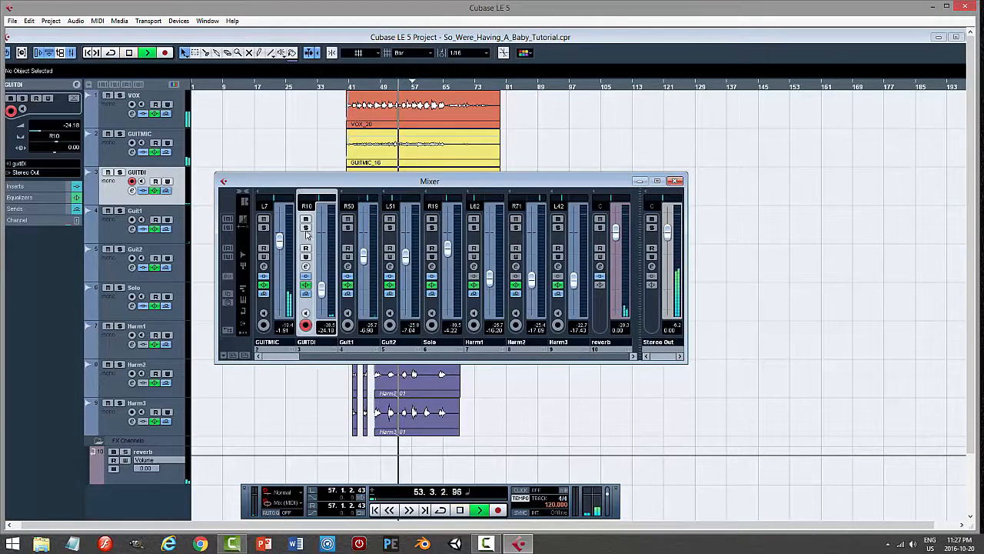
click(306, 228)
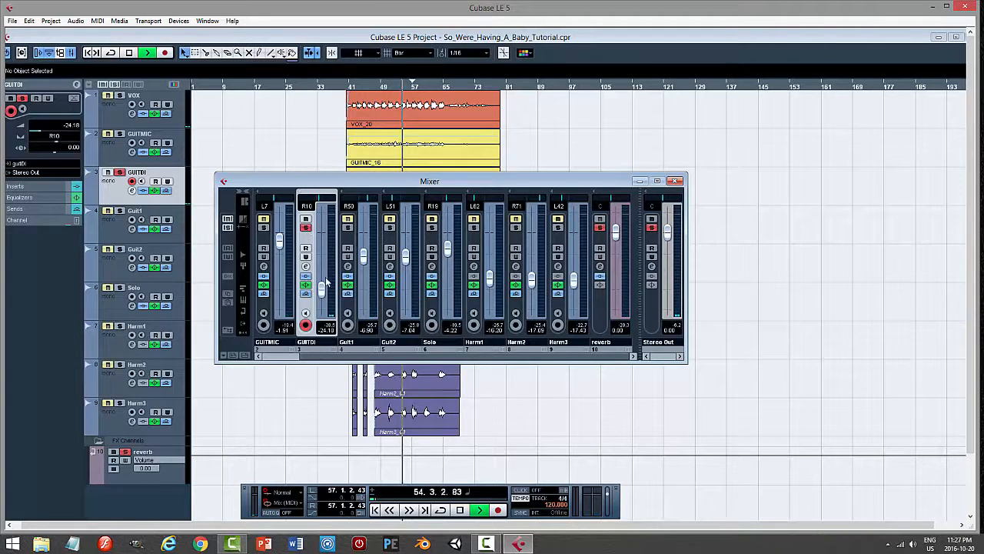
click(305, 228)
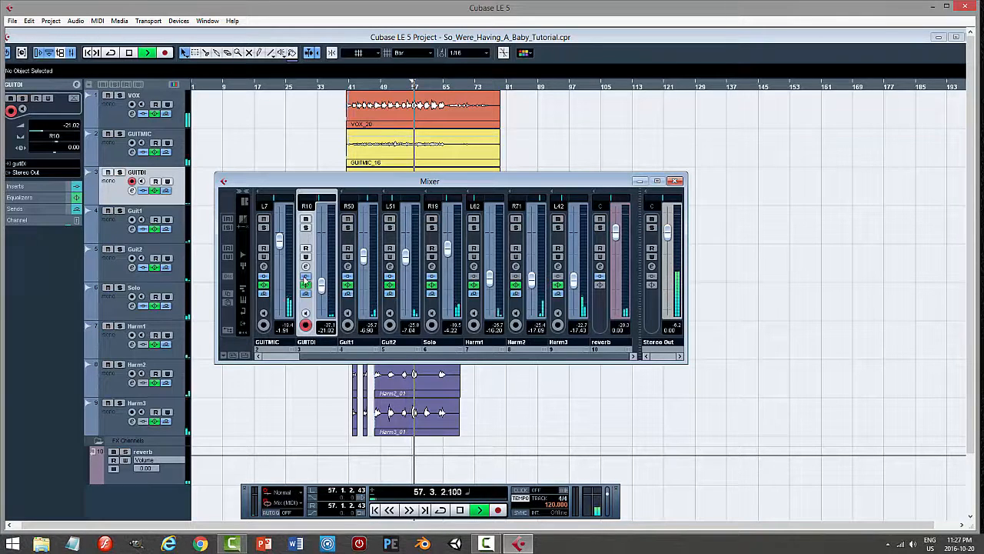
Set the compressor threshold in the Solo channel's VSTDynamics to -33.8, close the settings and mixer, and stop playback.
click(431, 266)
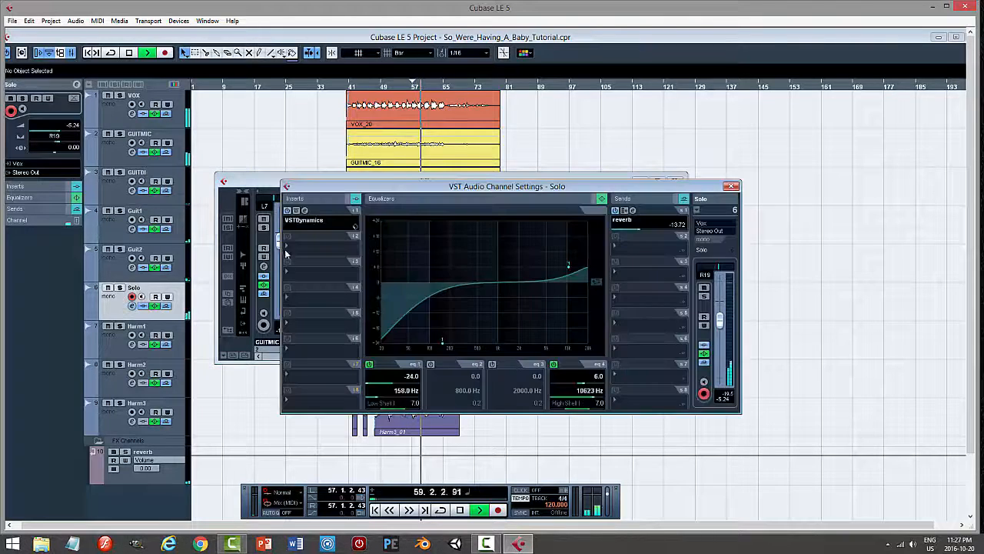
click(304, 212)
scroll(477, 271, up, 3)
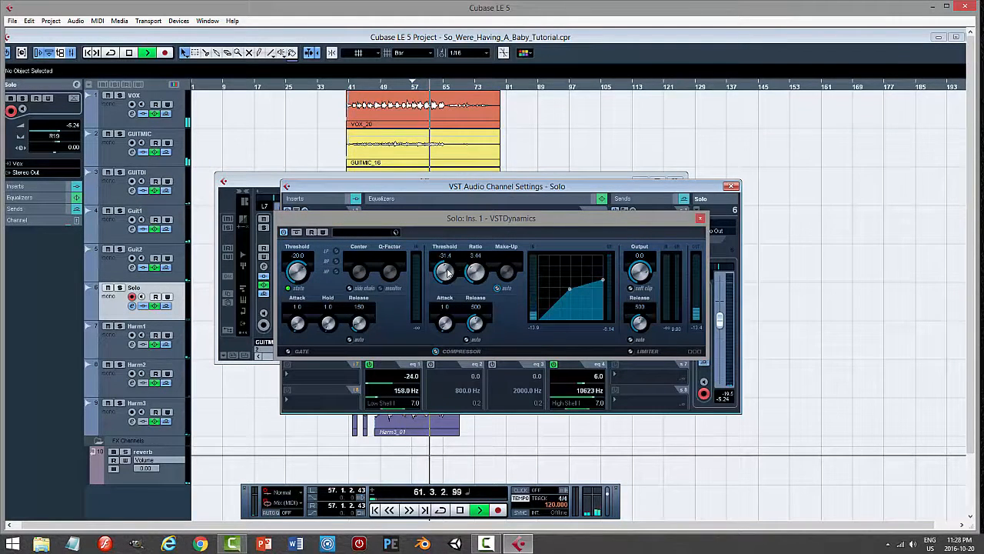
scroll(448, 272, up, 2)
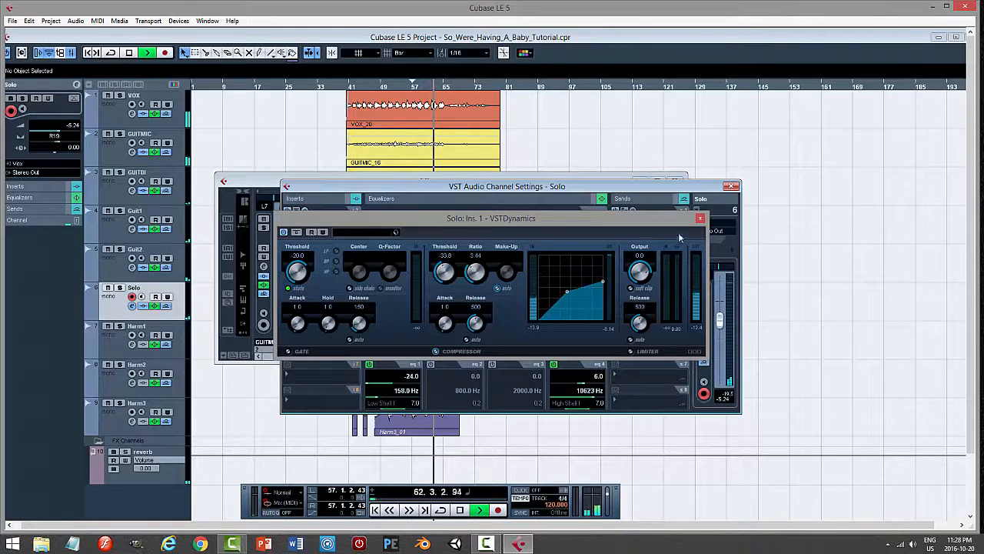
click(700, 220)
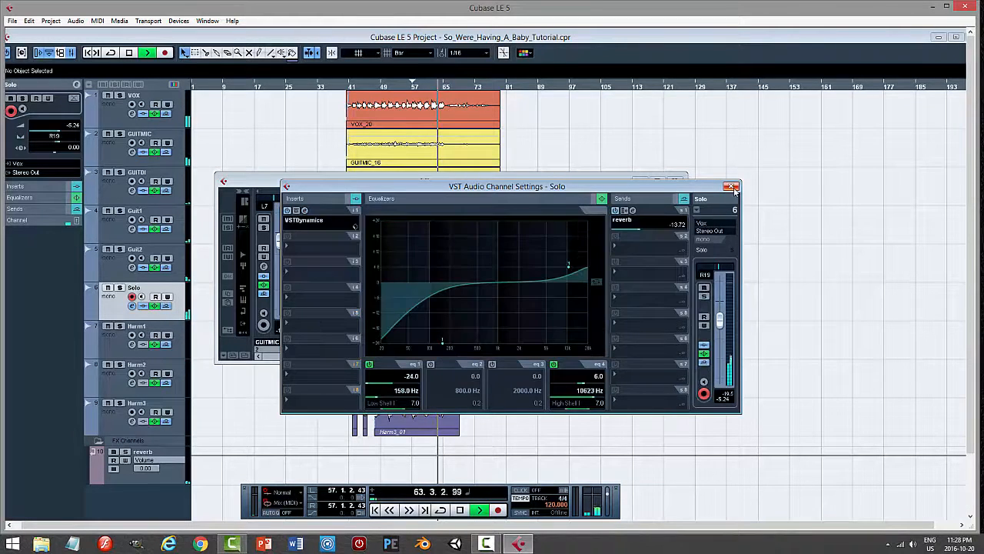
click(731, 186)
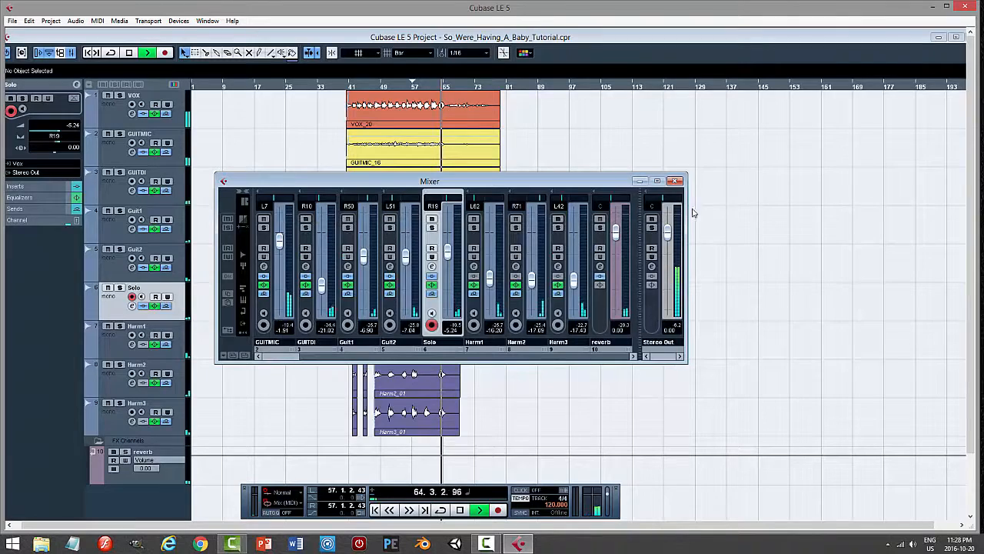
click(675, 181)
key(space)
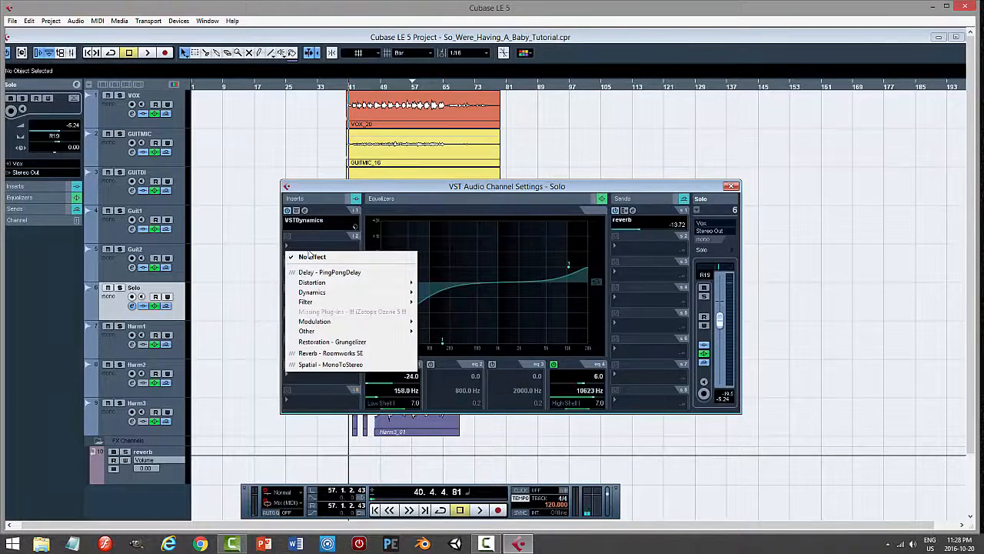
Load the Metalizer modulation effect into Solo's second insert slot, apply its Silver preset, and close the effect and channel settings.
mouse_move(341, 322)
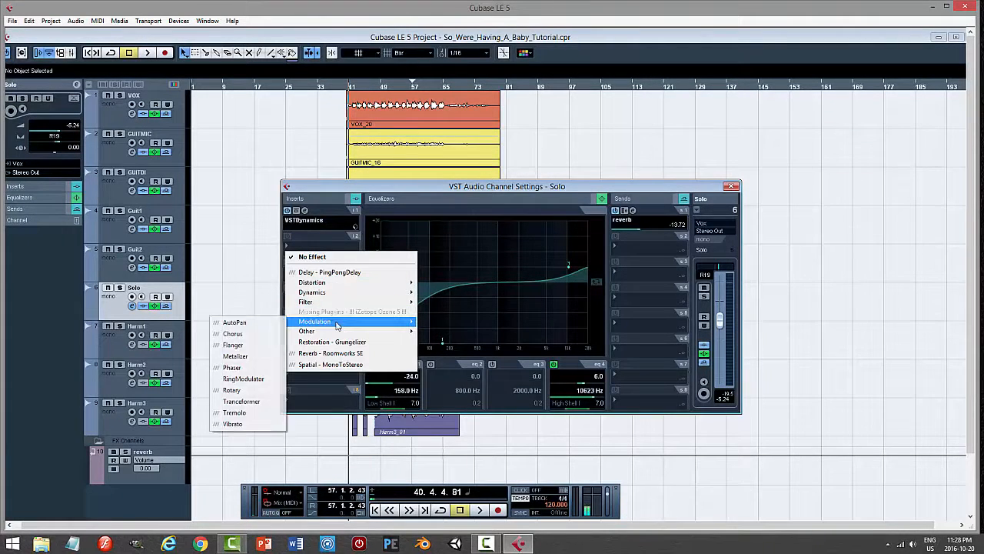
click(254, 358)
click(538, 236)
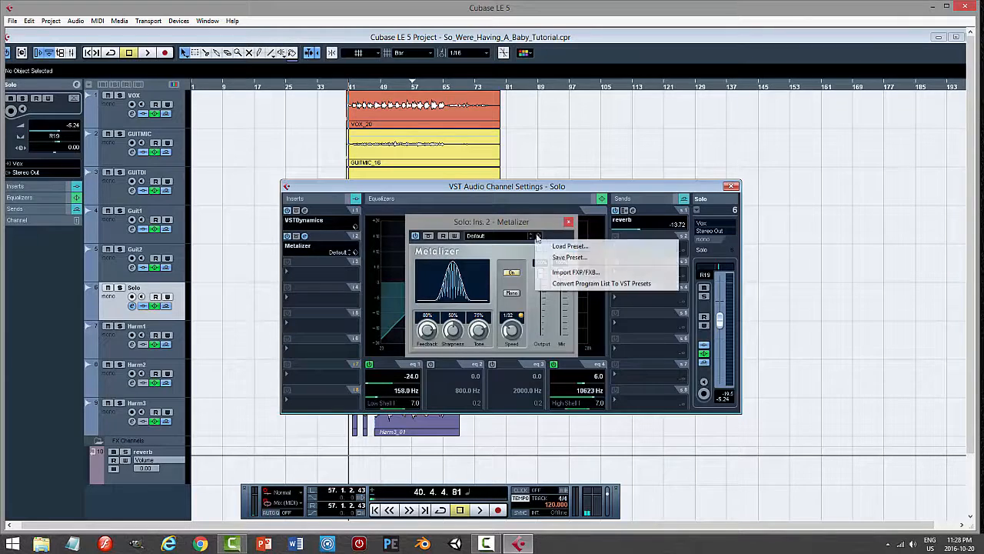
click(554, 247)
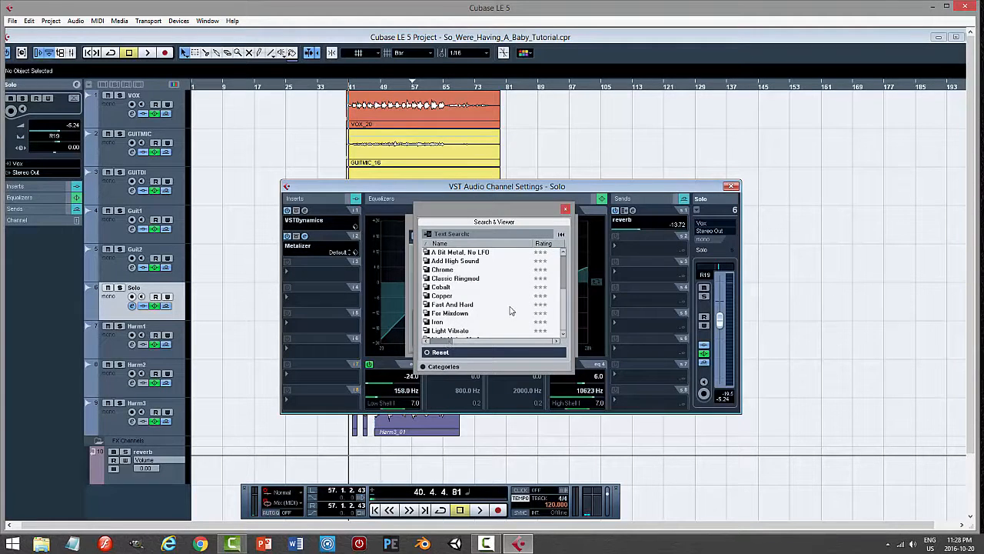
scroll(507, 315, down, 5)
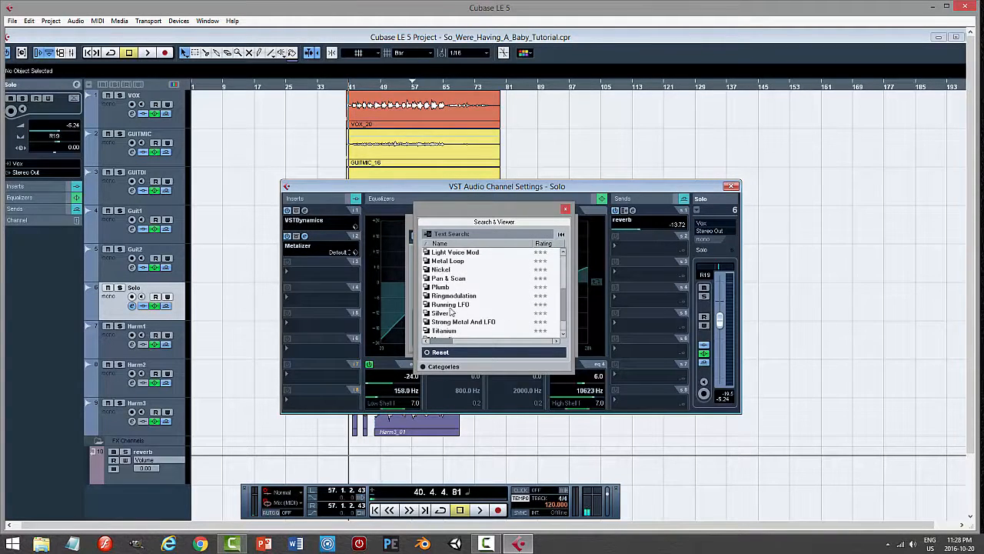
click(459, 313)
click(565, 209)
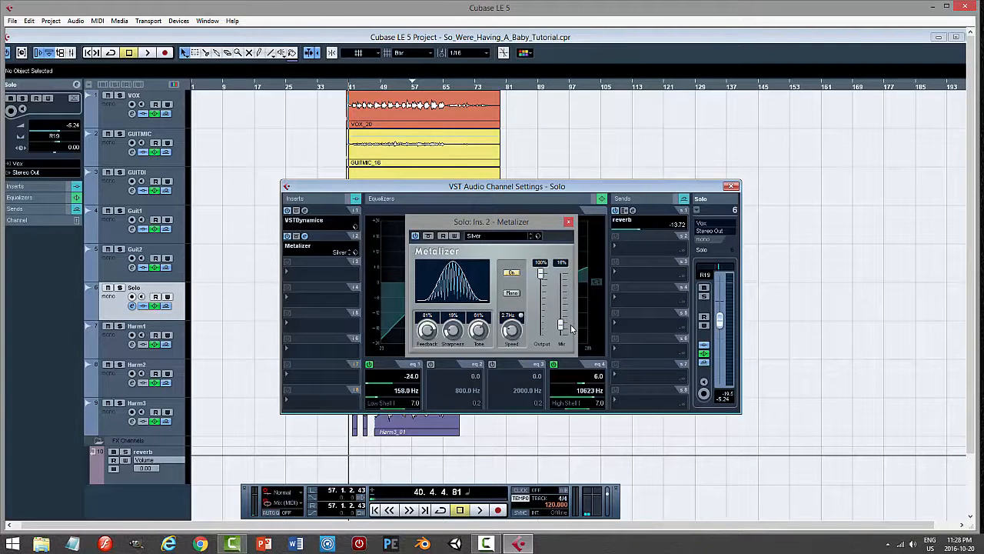
click(568, 223)
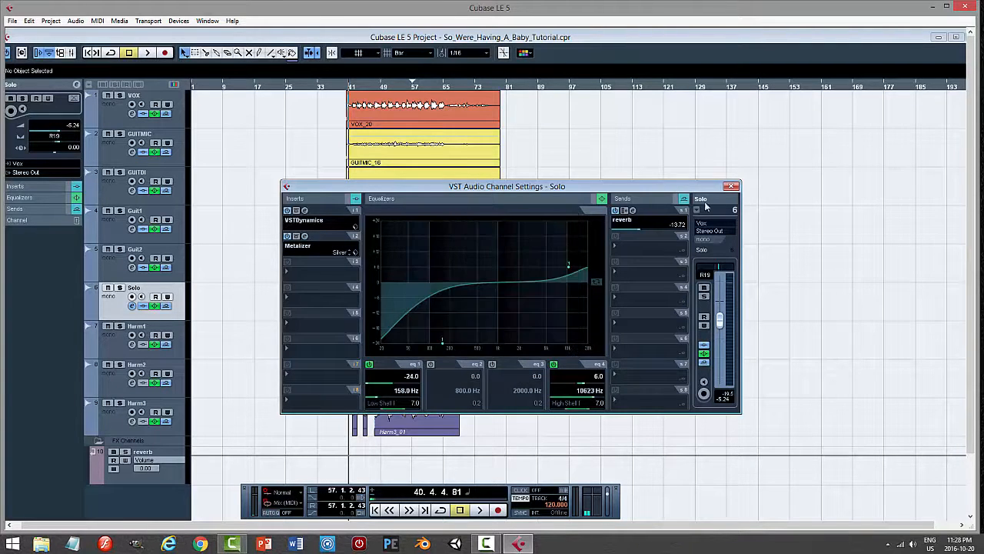
click(732, 187)
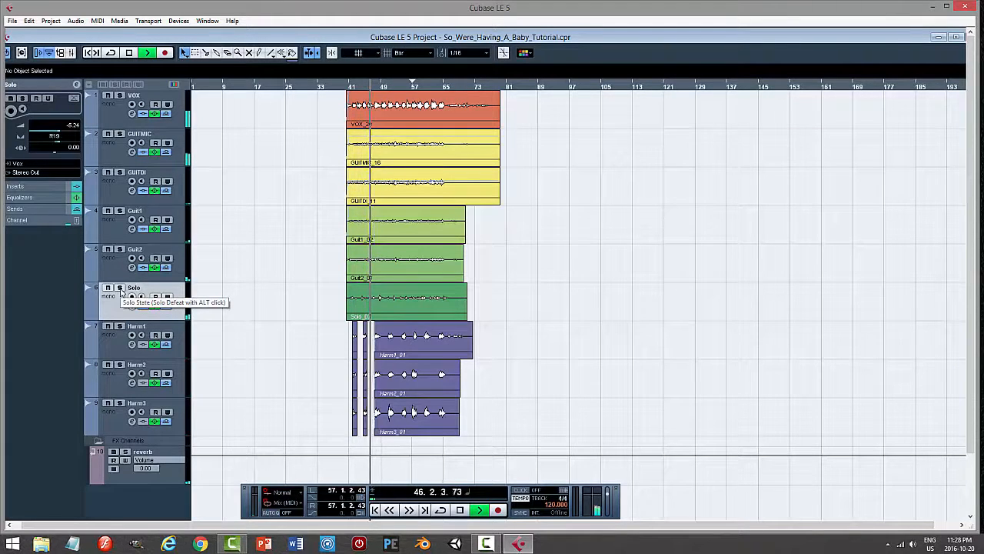
Audition the Solo track in solo during playback, and stop playback near bar 68.
click(119, 289)
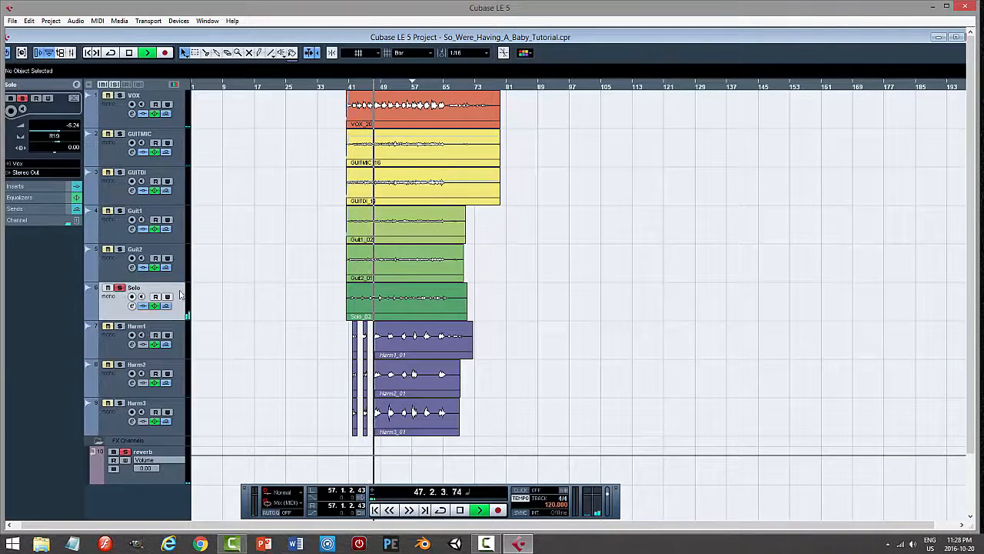
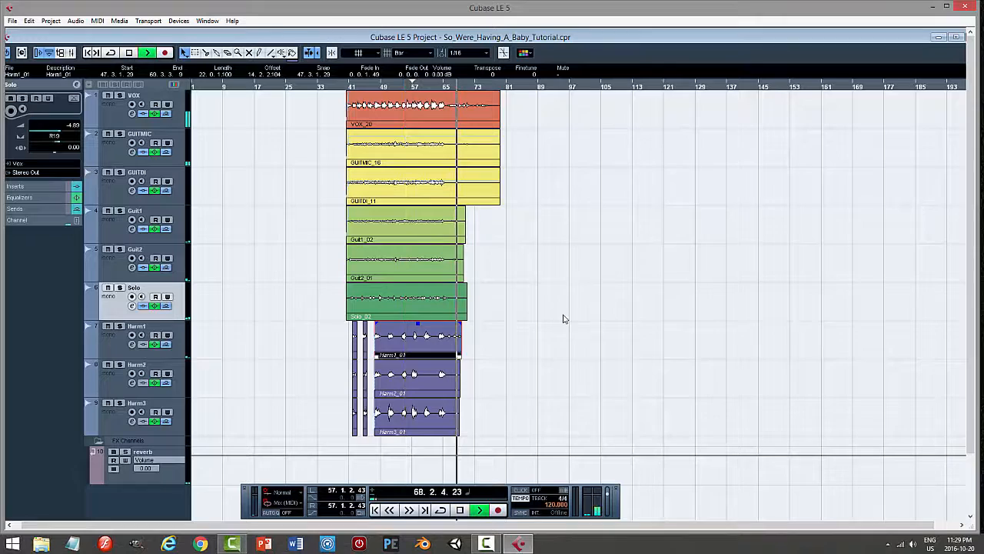
key(space)
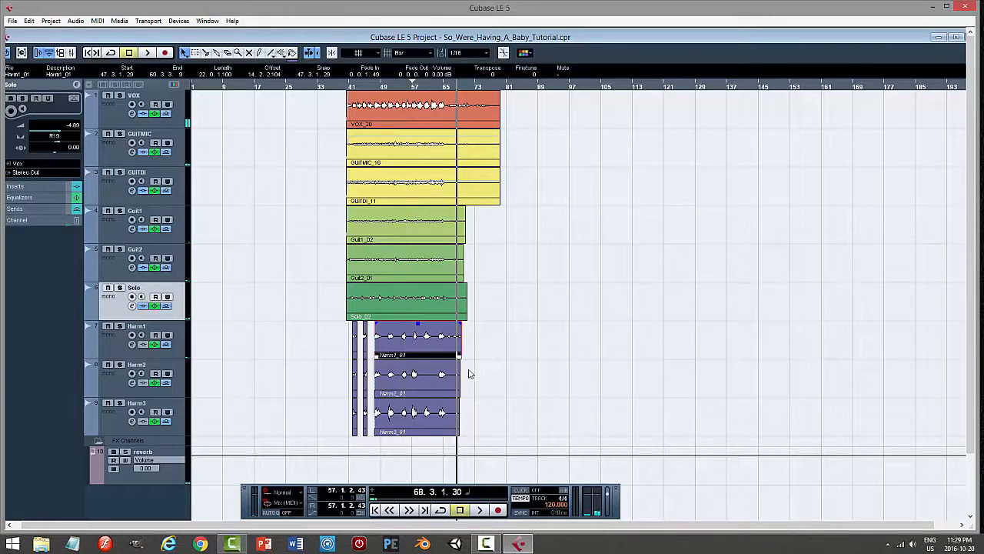
Split the long Harm1, Harm2 and Harm3 clips together at 67.2.3.78 and delete the end pieces.
drag(459, 359, 446, 359)
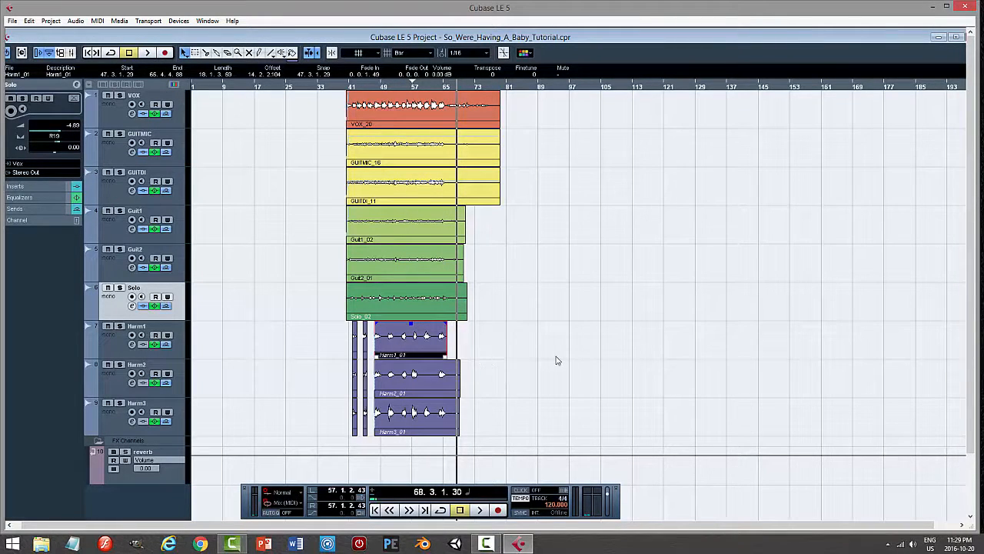
key(ctrl+z)
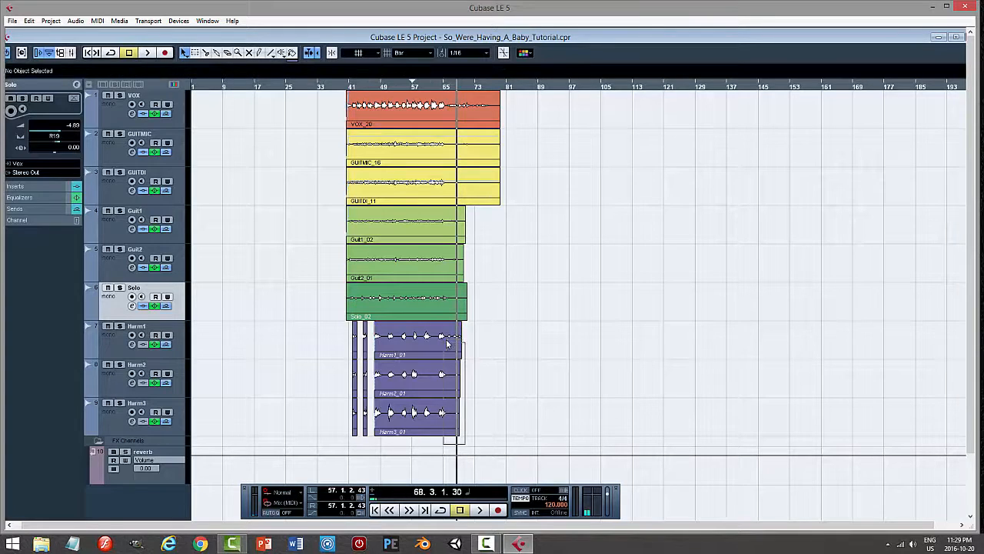
click(451, 343)
right_click(460, 338)
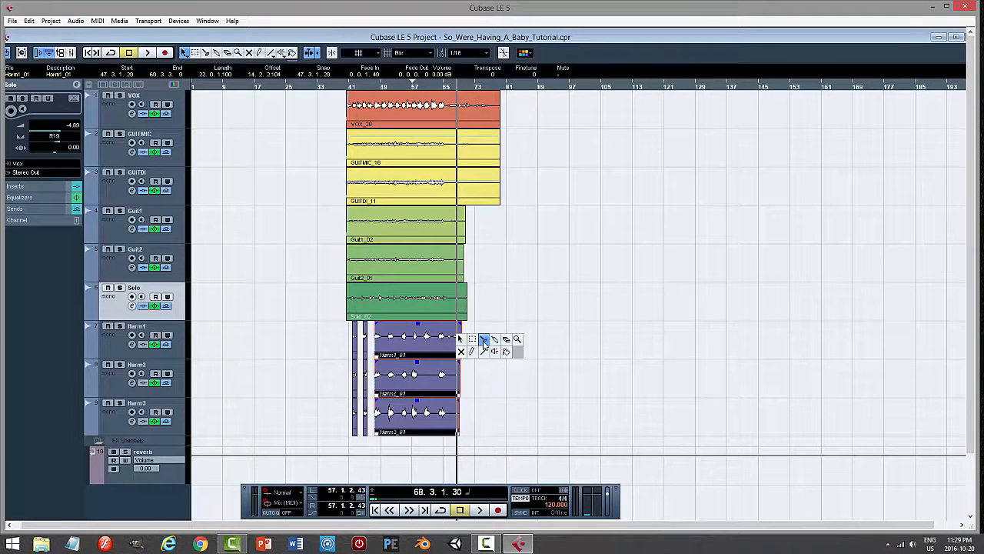
click(494, 340)
click(457, 353)
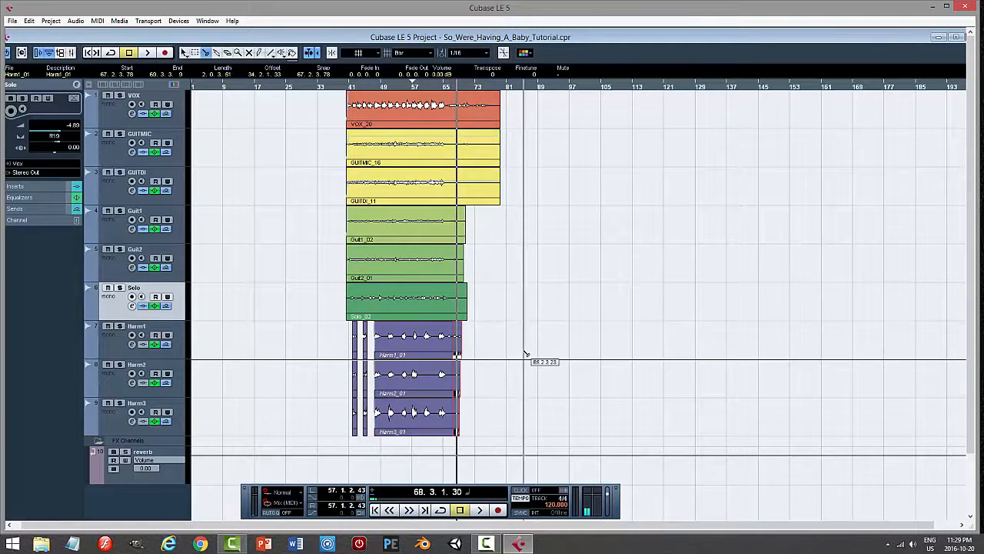
key(Delete)
right_click(487, 398)
click(490, 402)
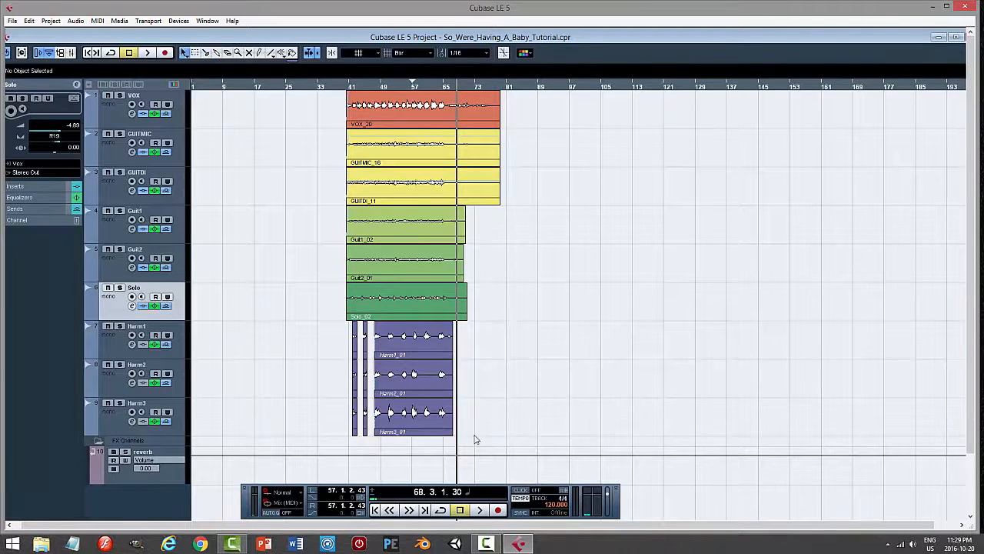
Trim the three long harmony clips to end at 66.2.2.118, give them a 0.1.2.30 fade-out, and play back their ending.
drag(441, 334, 447, 359)
drag(447, 323, 444, 324)
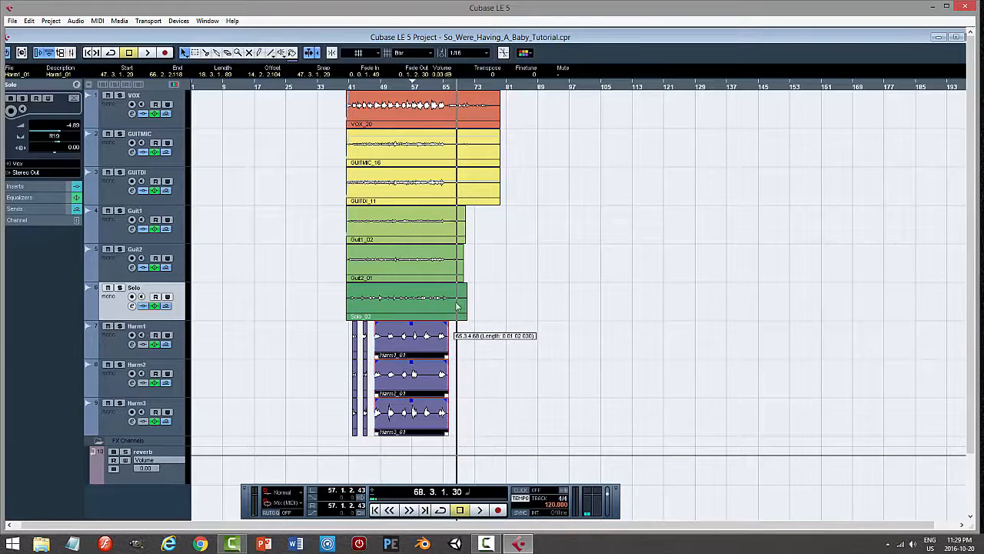
click(447, 86)
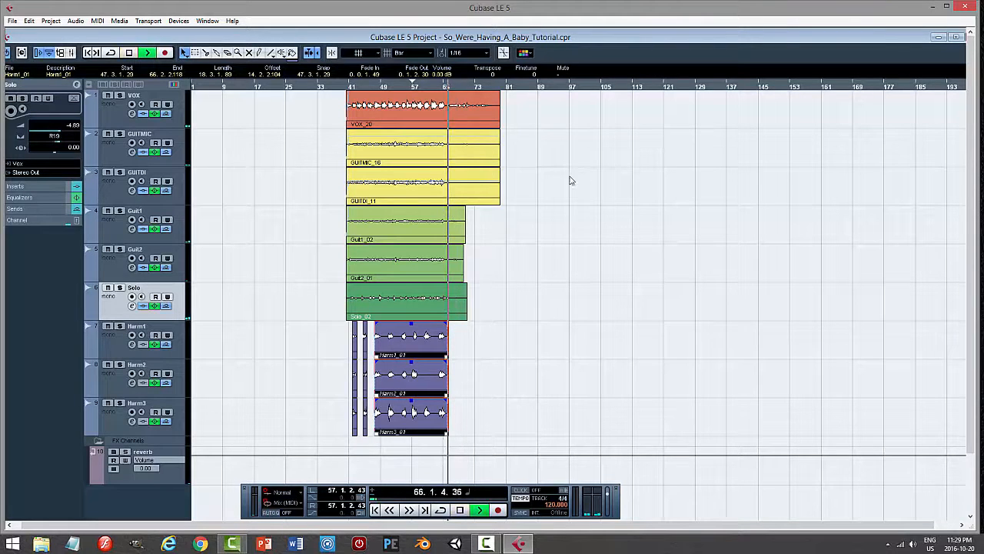
key(space)
Maximize the project window, replay the ending, and trim the three long harmony clips to end at 65.3.1.82.
click(444, 87)
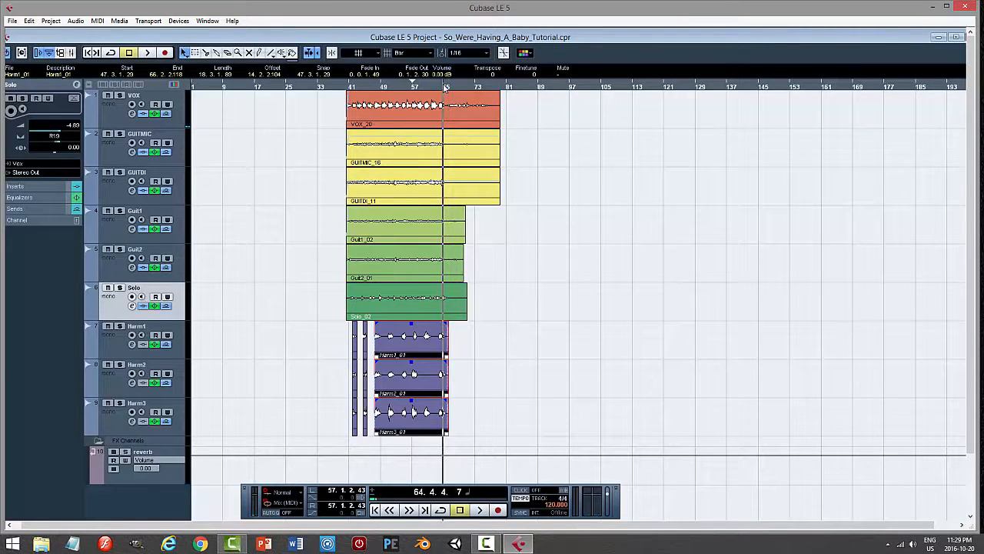
click(956, 37)
key(space)
key(h)
key(h)
key(h)
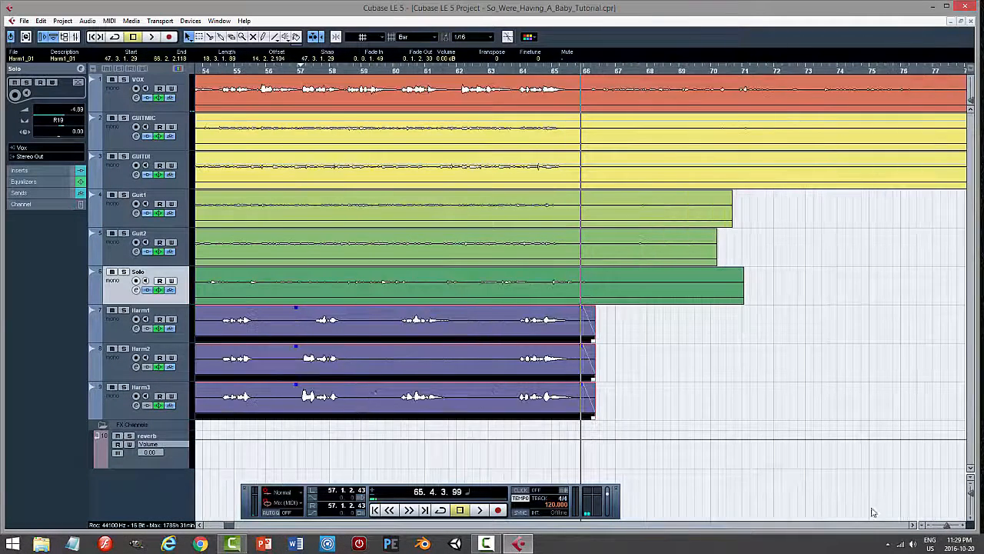
drag(599, 340, 559, 334)
Audition the trimmed harmony endings by playing from just before bar 64, deselect the clips, and stop playback.
click(487, 73)
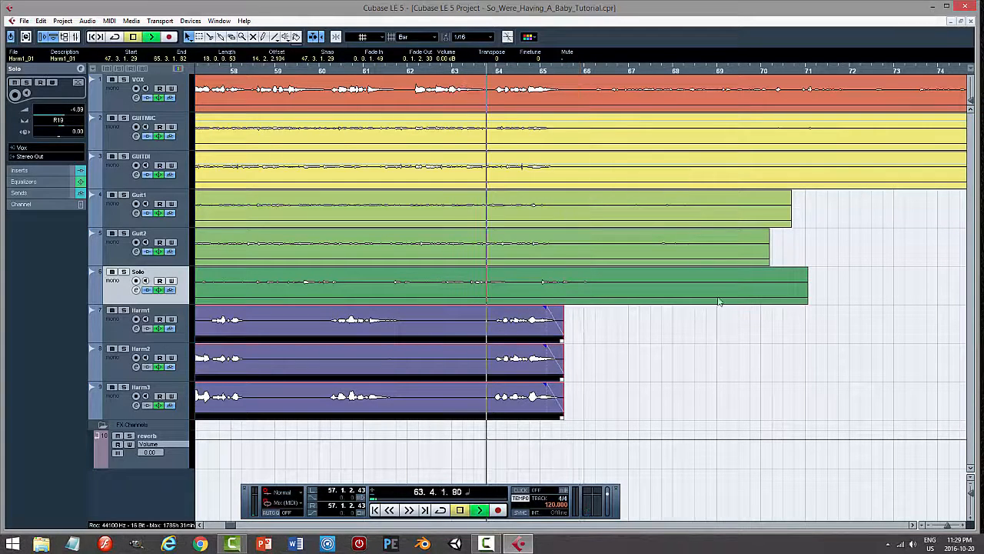
key(space)
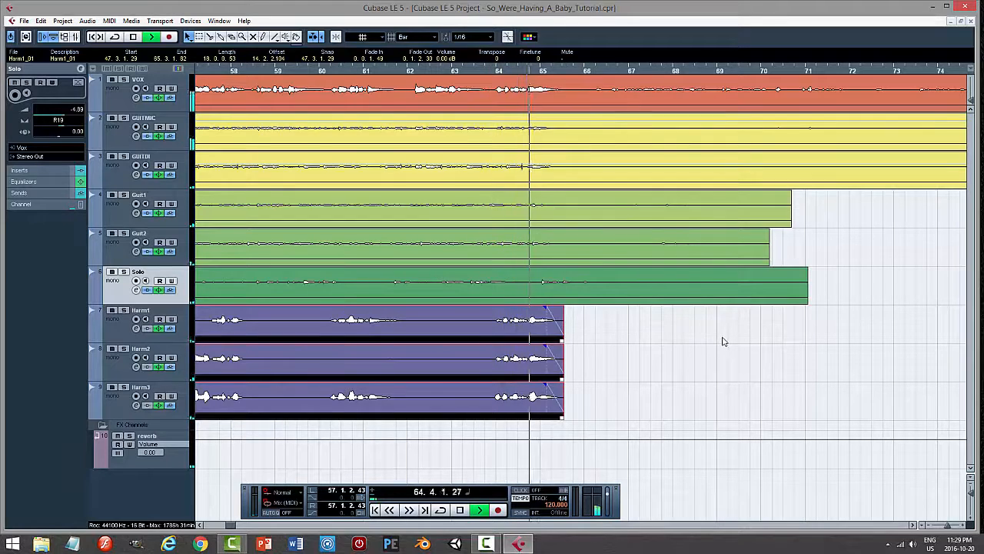
click(702, 382)
key(space)
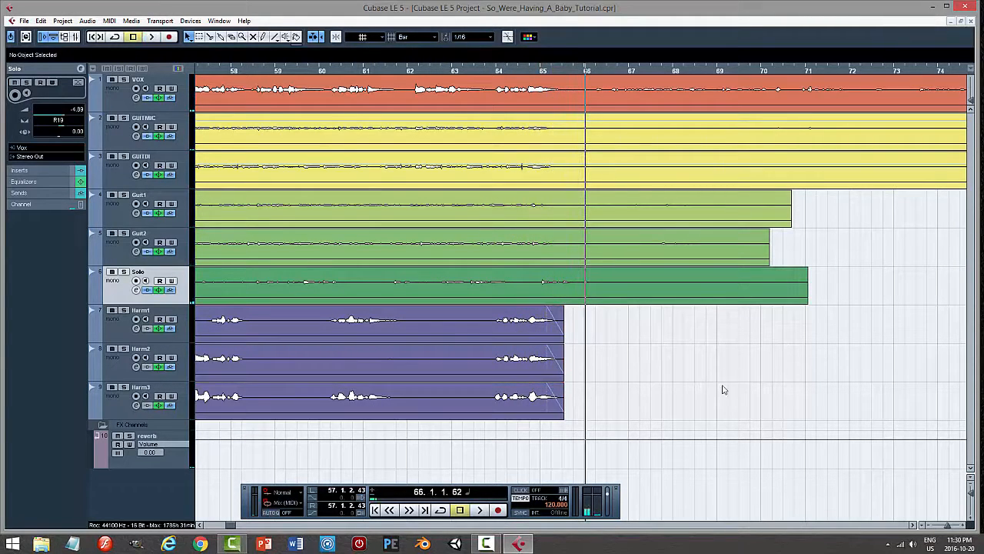
Slightly lower the clip volume of the long Harm3 clip and deselect it.
click(947, 528)
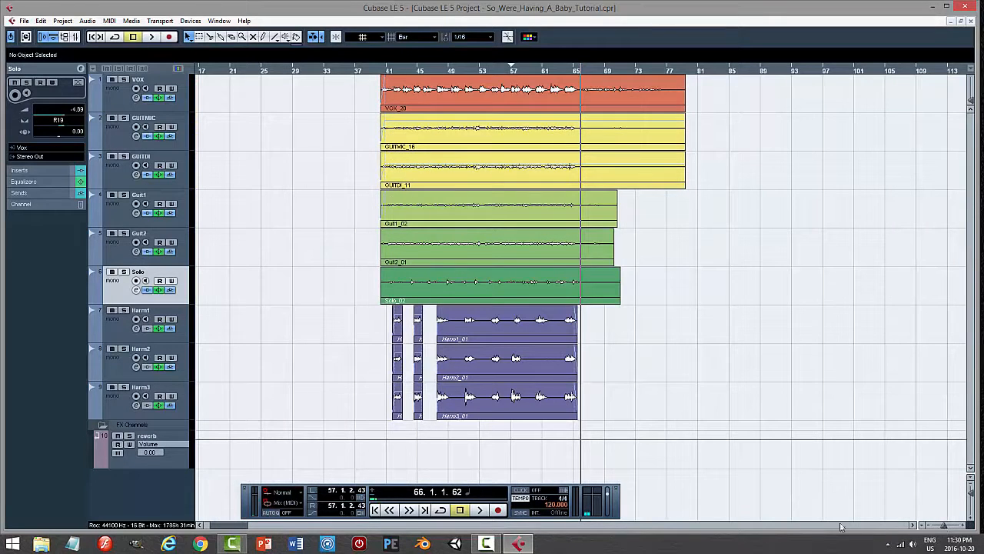
click(502, 398)
drag(507, 383, 508, 393)
click(638, 397)
Play from about bar 48, stop after the first harmony phrase, and split the three long harmony clips at 49.2.3.97.
click(440, 66)
key(space)
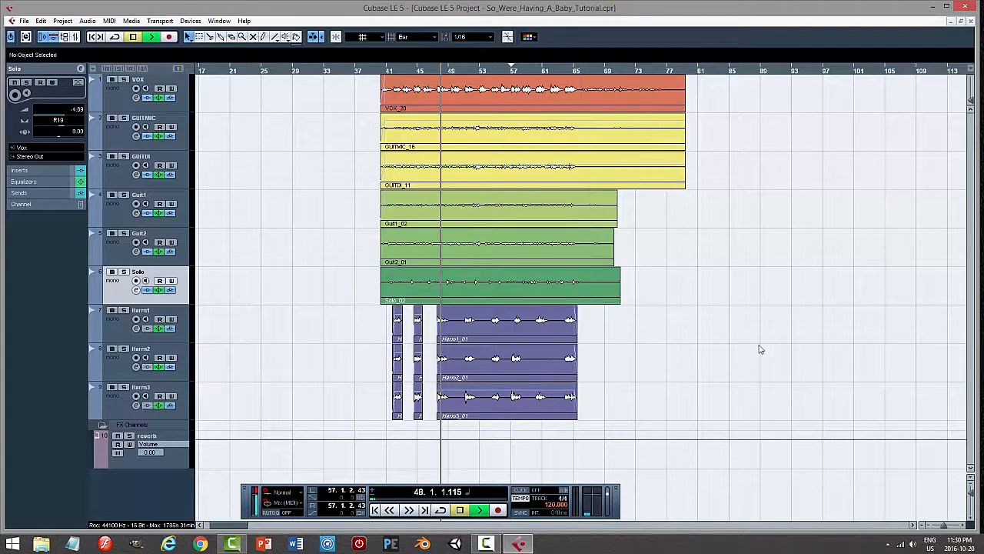
click(946, 526)
click(946, 526)
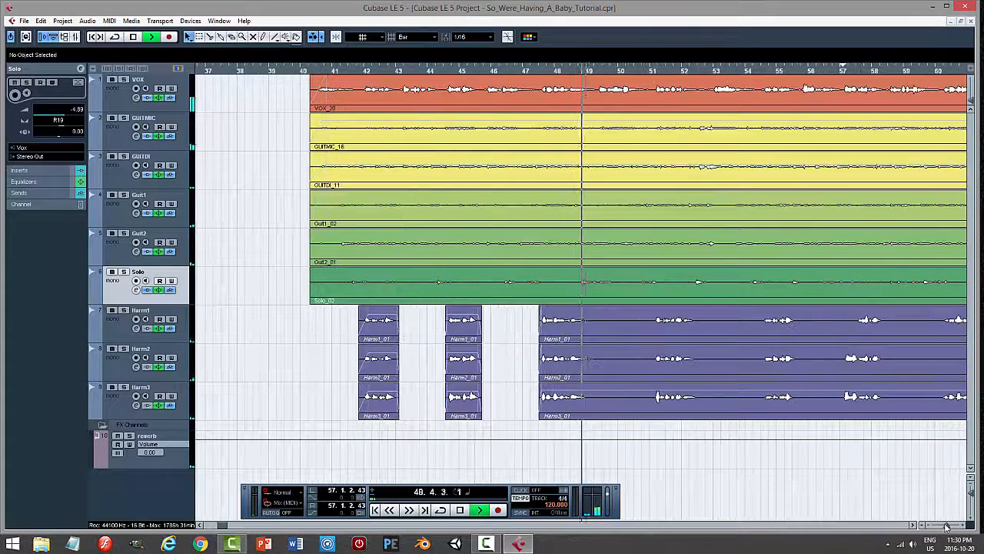
click(946, 526)
key(space)
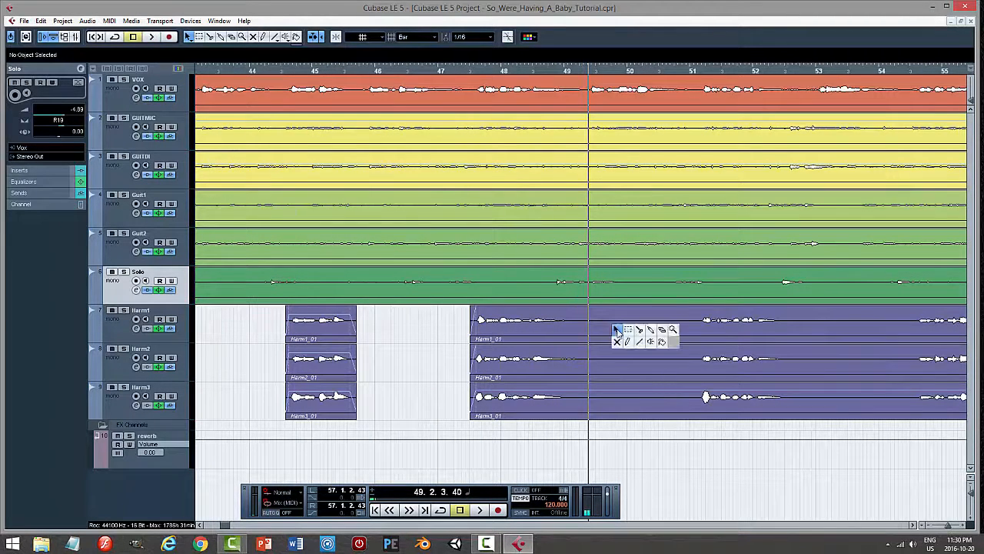
drag(453, 326, 564, 414)
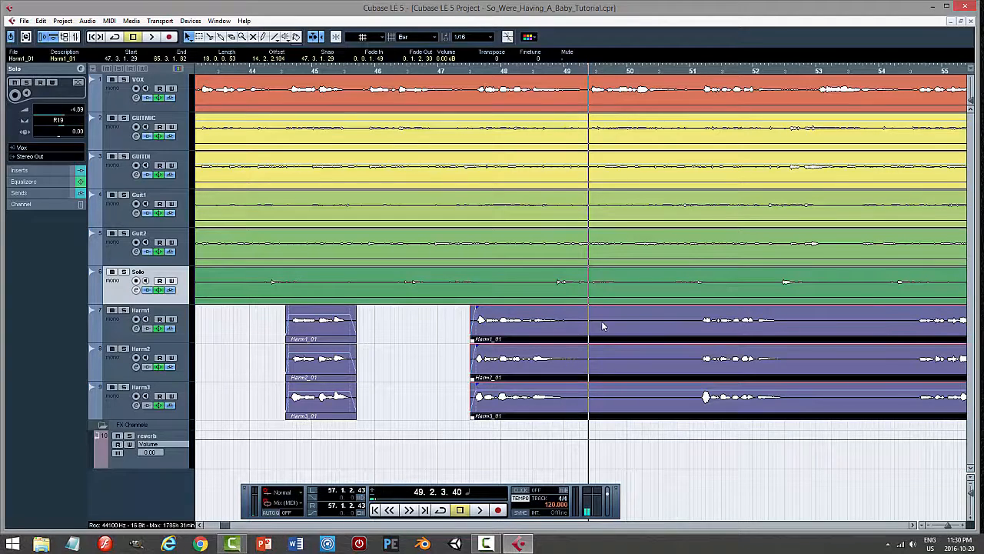
right_click(602, 321)
click(624, 322)
click(592, 369)
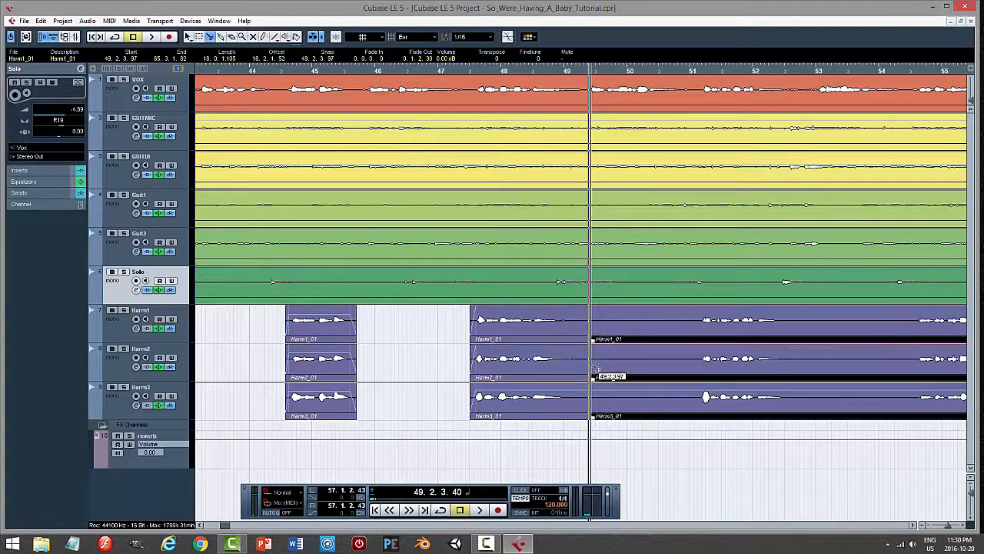
Shorten the three harmony clips starting at 47.3.1.29 to end at 49.1.2.25 and give them short fade-outs.
right_click(629, 330)
click(607, 330)
drag(456, 323, 567, 384)
click(449, 329)
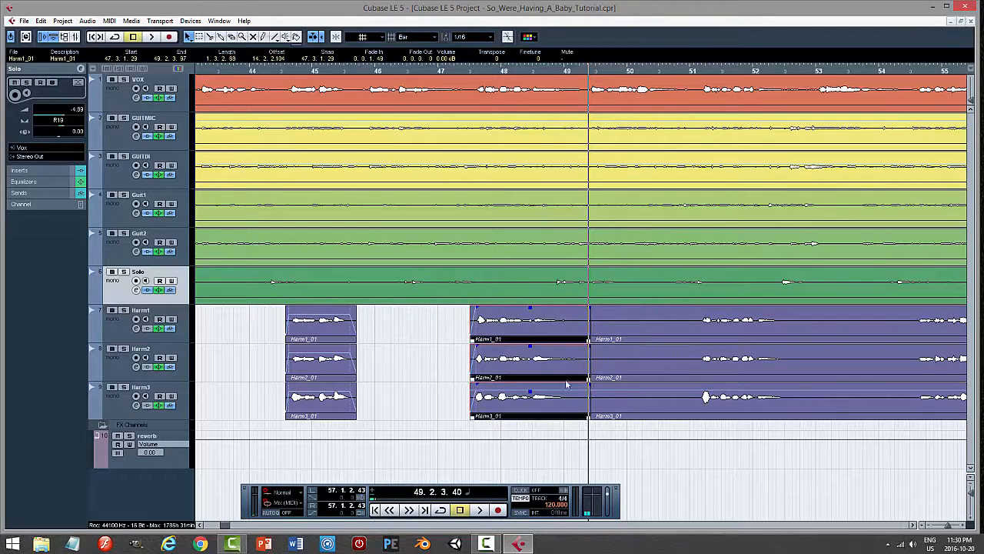
drag(586, 347, 581, 347)
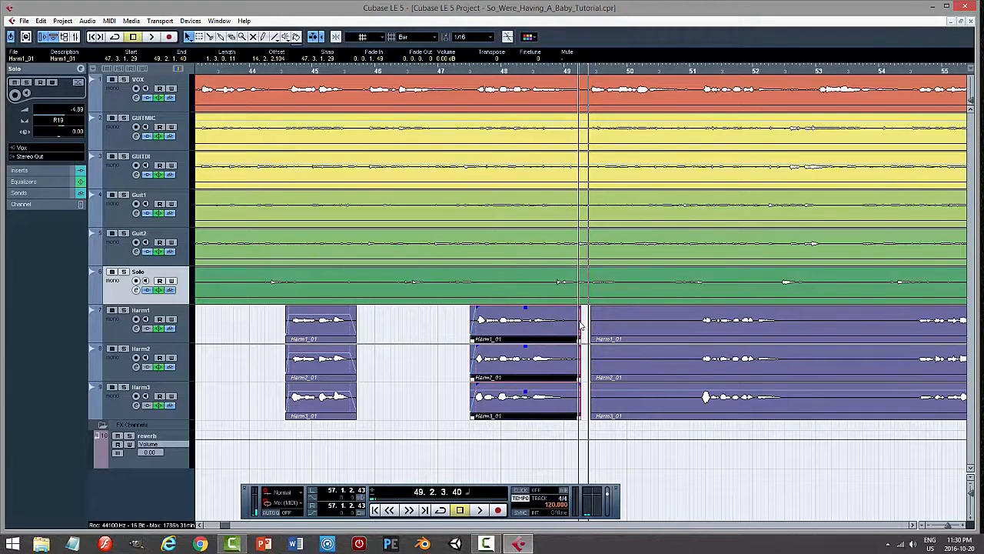
drag(580, 308, 568, 341)
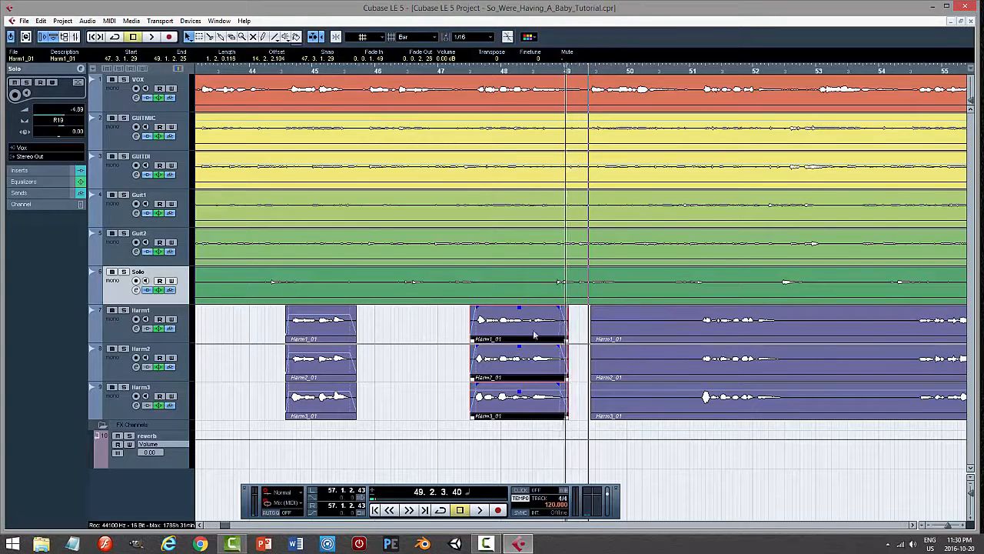
Audition the shortened harmony phrase, extend its three clips to end at 49.1.3.30, replay it, and deselect the clips.
click(466, 74)
key(space)
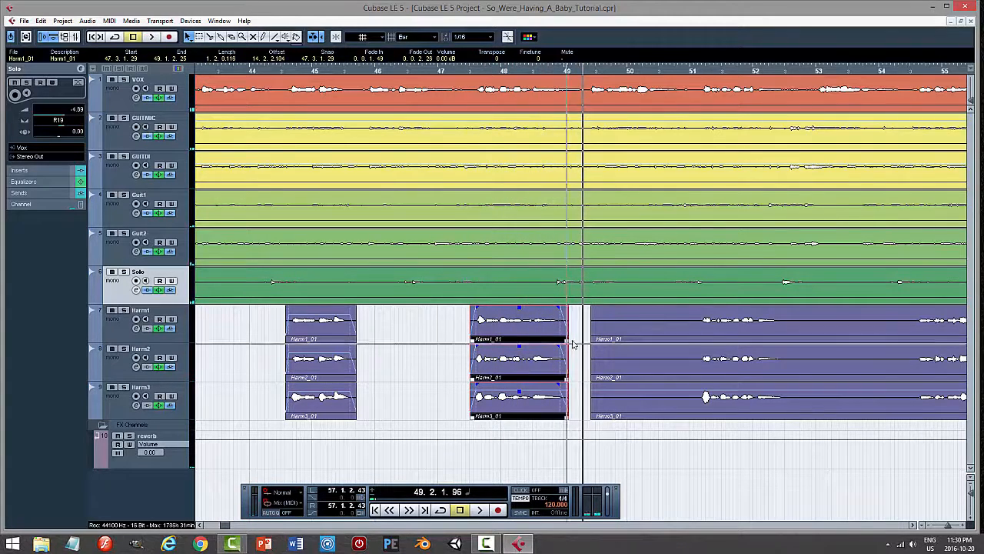
drag(568, 340, 572, 340)
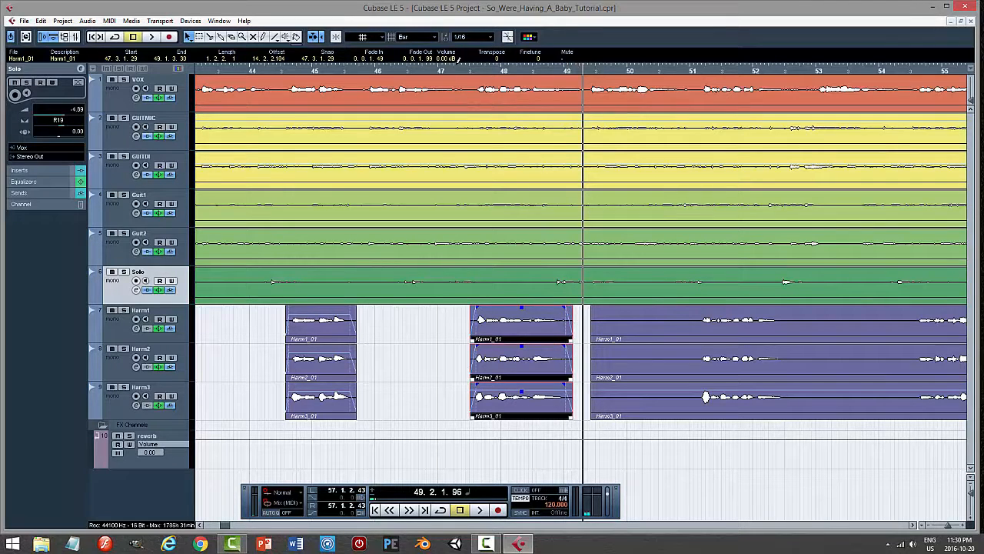
click(462, 71)
key(space)
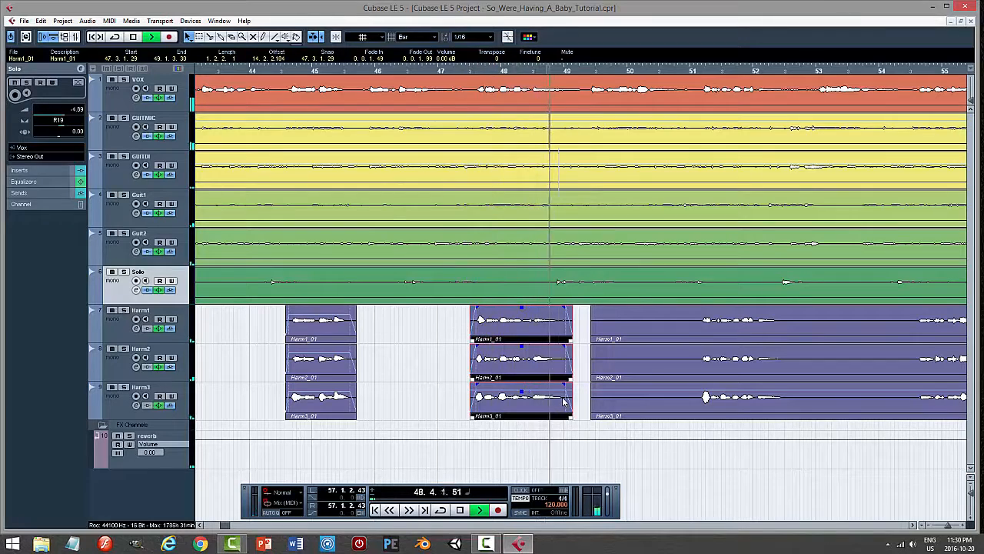
key(space)
click(664, 453)
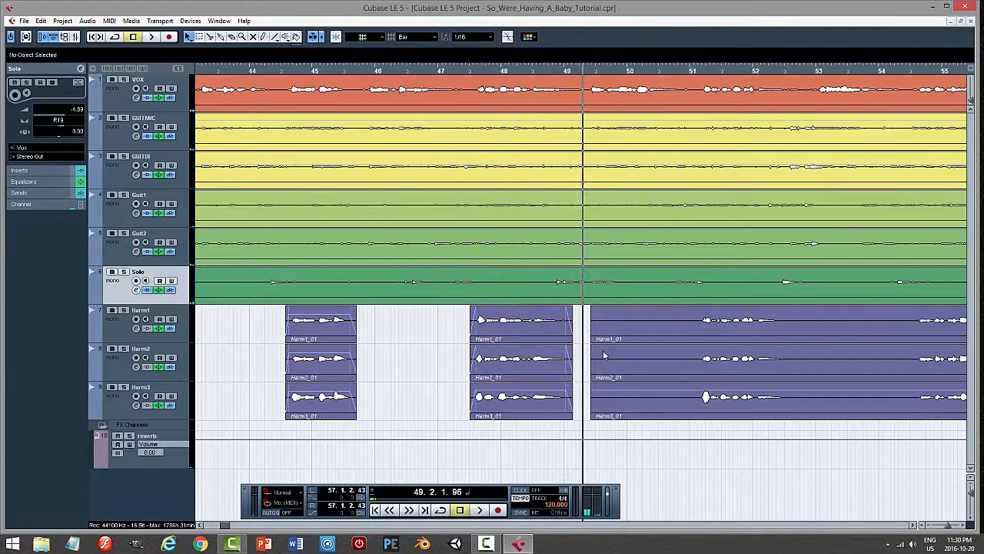
Trim the starts of the three remaining long harmony clips to 51.1.3.34 and split them after the phrase at 52.3.1.51.
drag(586, 330, 624, 406)
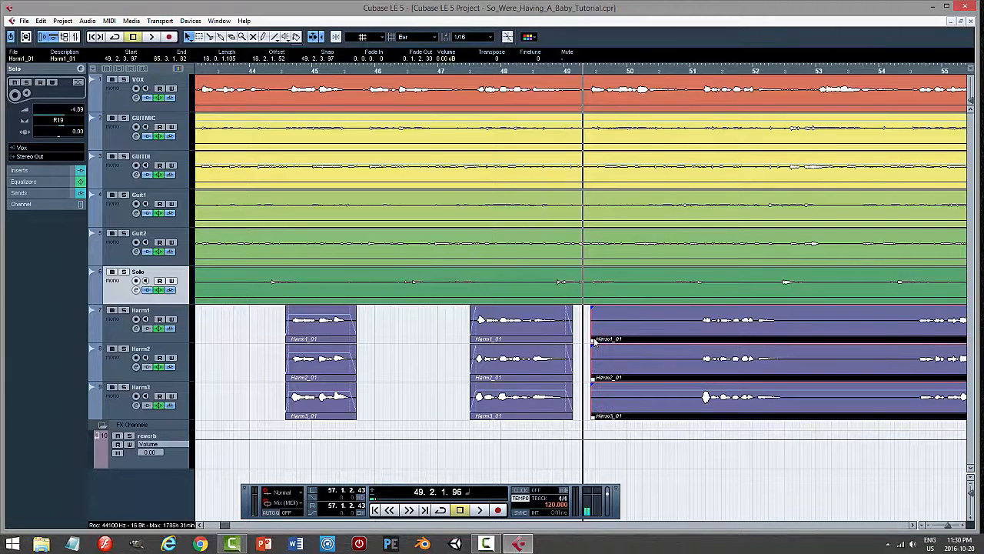
drag(596, 344, 706, 316)
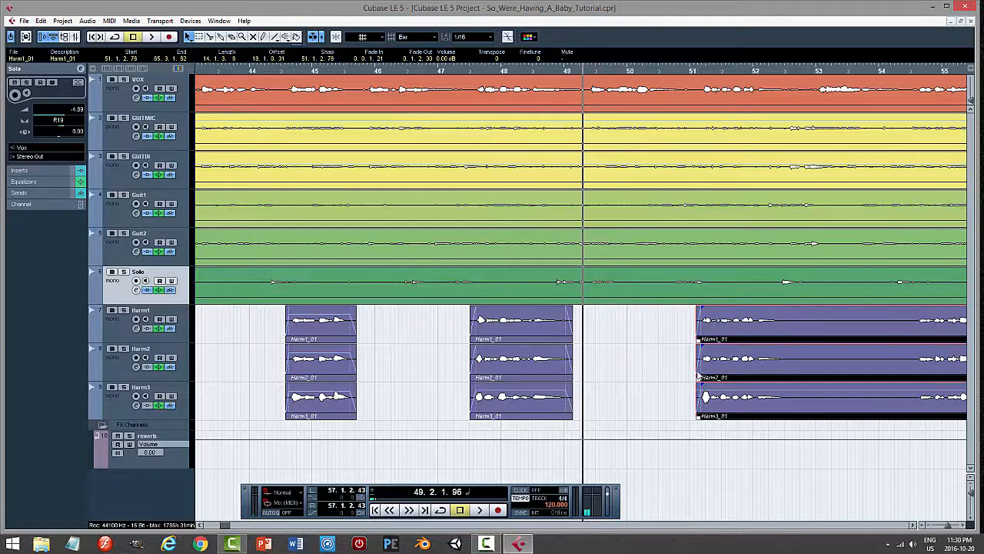
drag(698, 376, 701, 377)
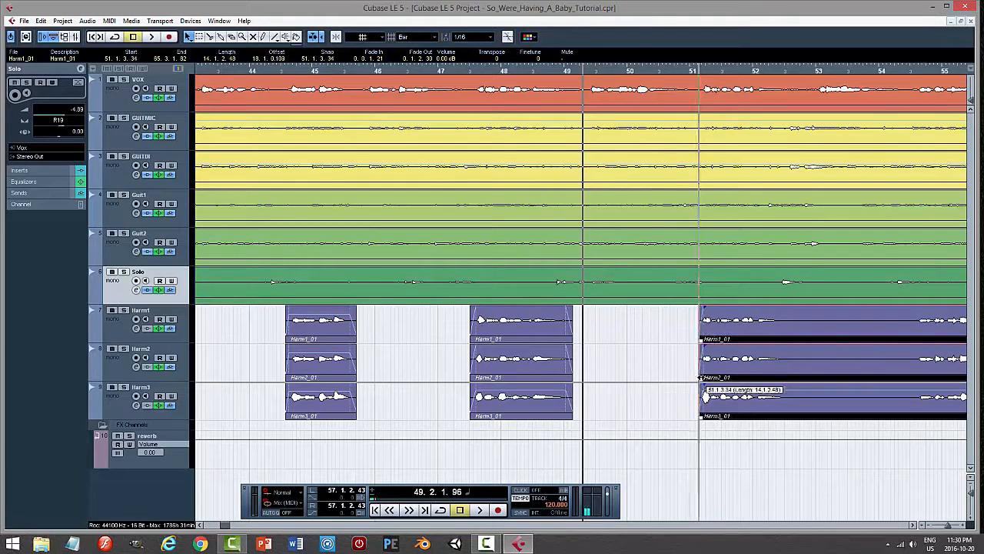
alt+click(790, 351)
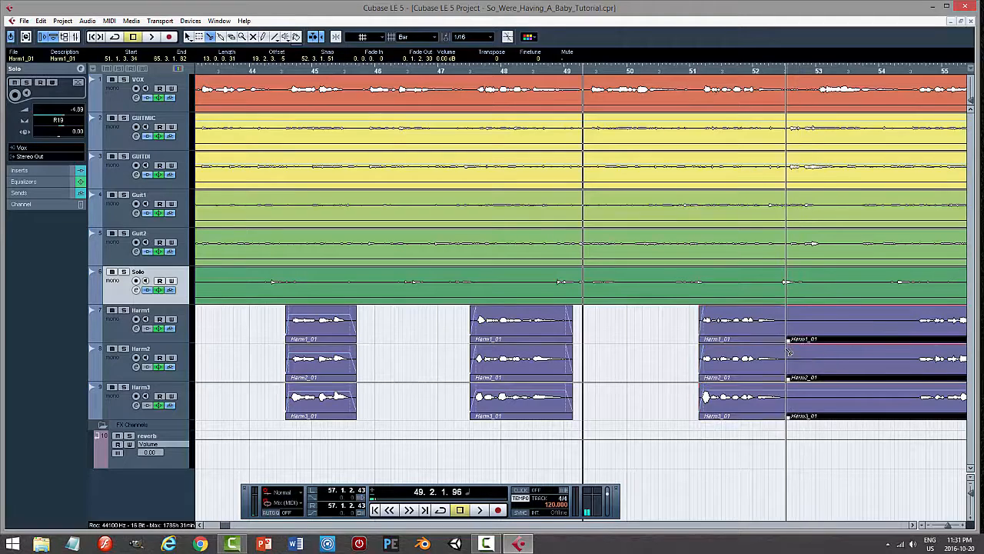
Trim the three harmony clips starting at bar 51 to end at 52.2.3.72, and audition the phrase.
drag(671, 315, 736, 378)
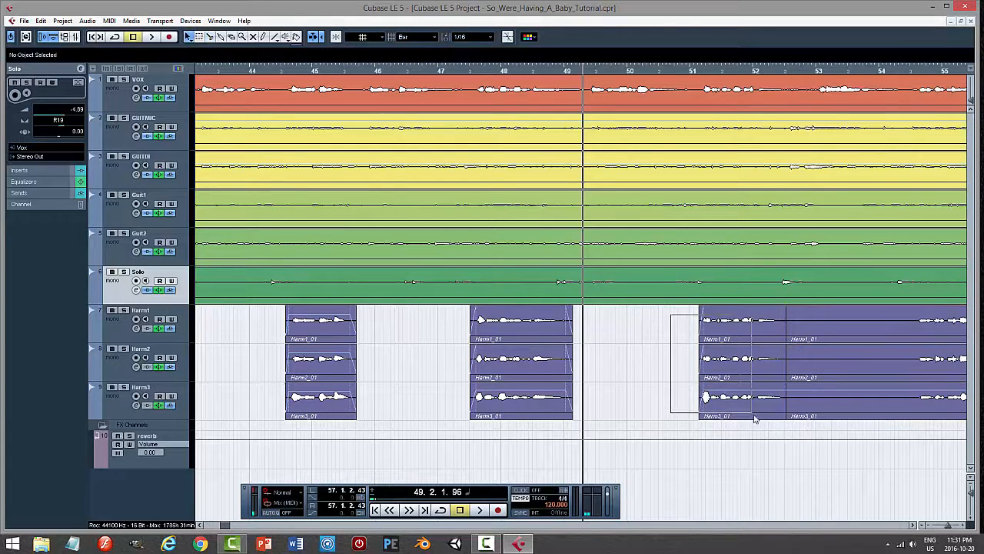
drag(754, 419, 755, 420)
drag(785, 341, 778, 341)
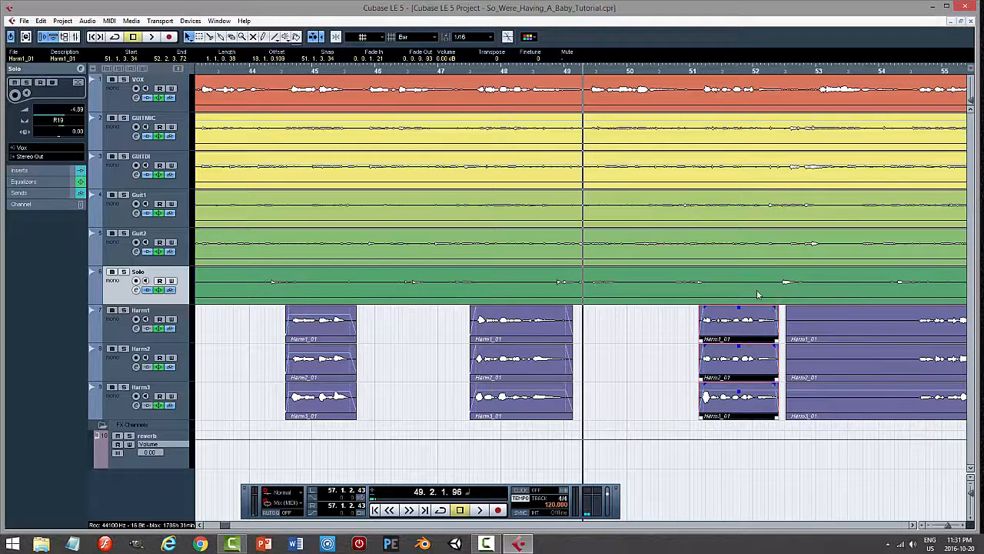
click(700, 72)
key(space)
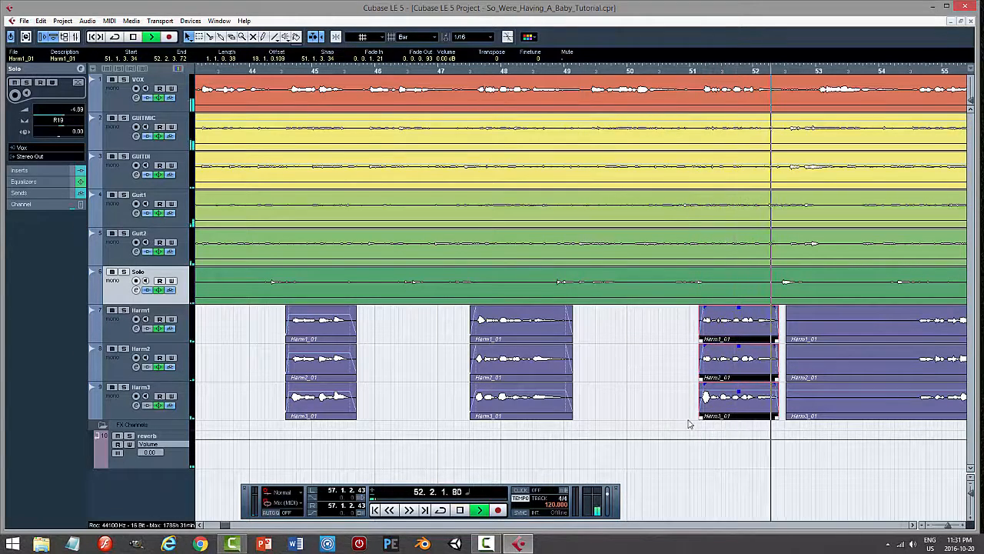
key(space)
Trim the starts of the three remaining long harmony clips to 54.3.2.108, deselect them, and audition their phrases through bar 61.
drag(784, 329, 812, 408)
drag(788, 340, 923, 332)
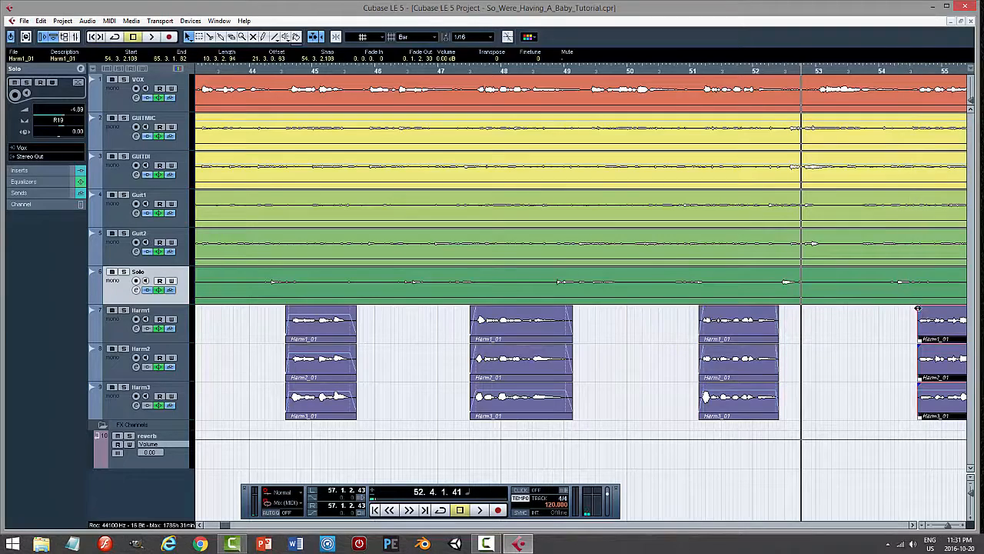
click(895, 72)
key(space)
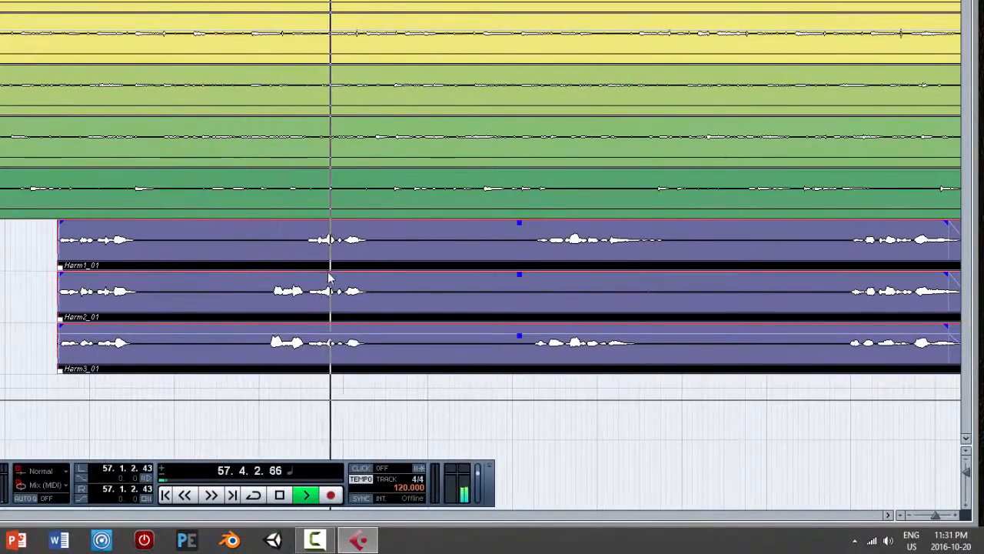
key(space)
click(571, 434)
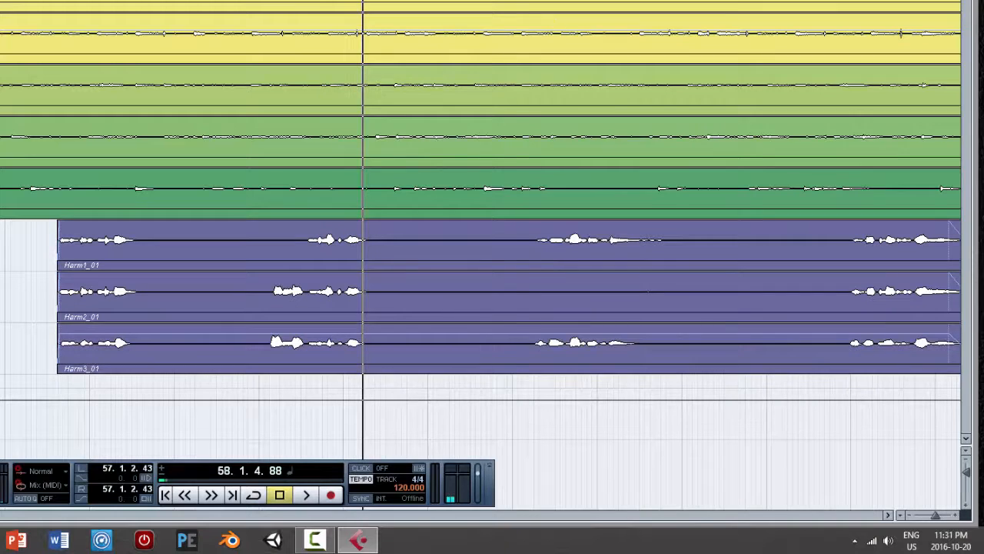
key(space)
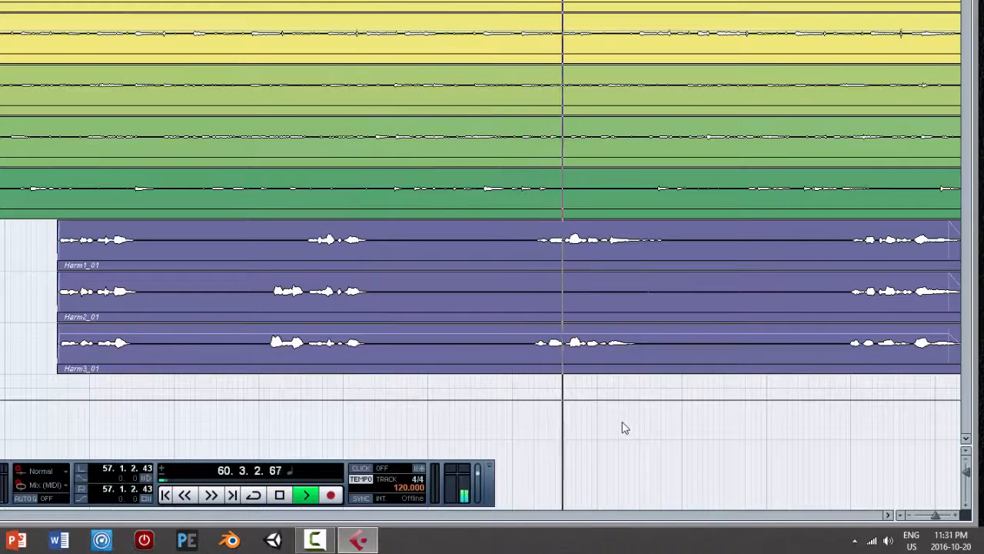
key(space)
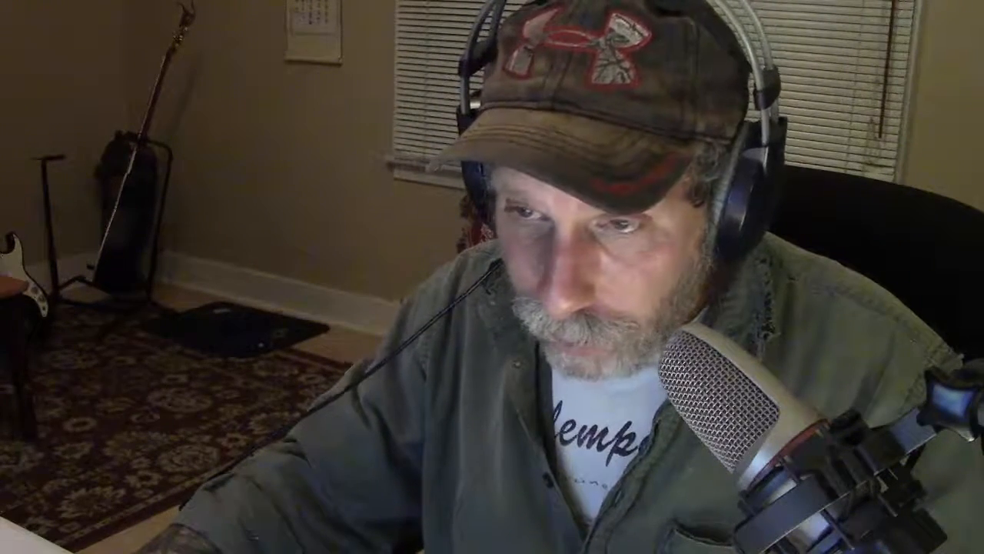
Split the three long harmony clips just after their first phrase, shortly before bar 56, and deselect them.
drag(30, 221, 67, 352)
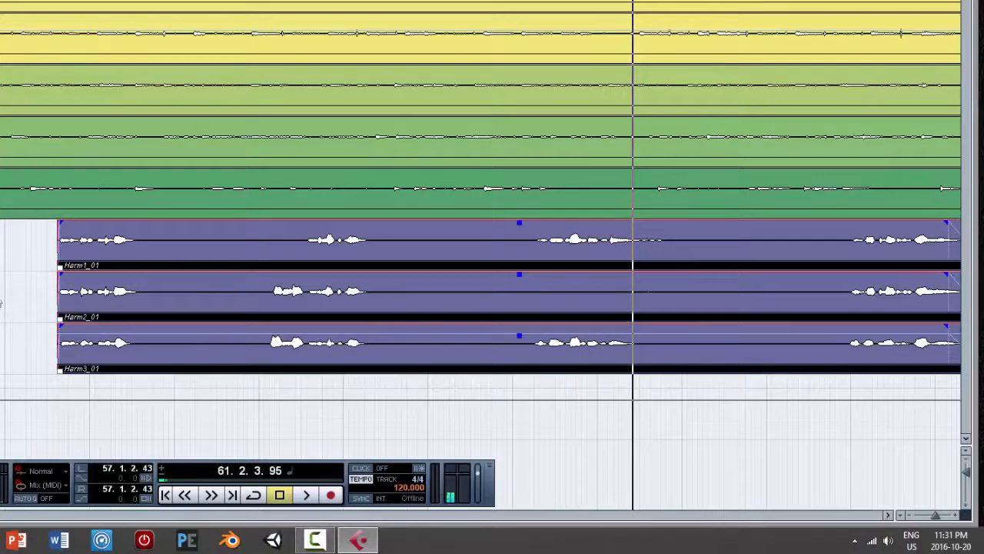
right_click(15, 300)
click(15, 300)
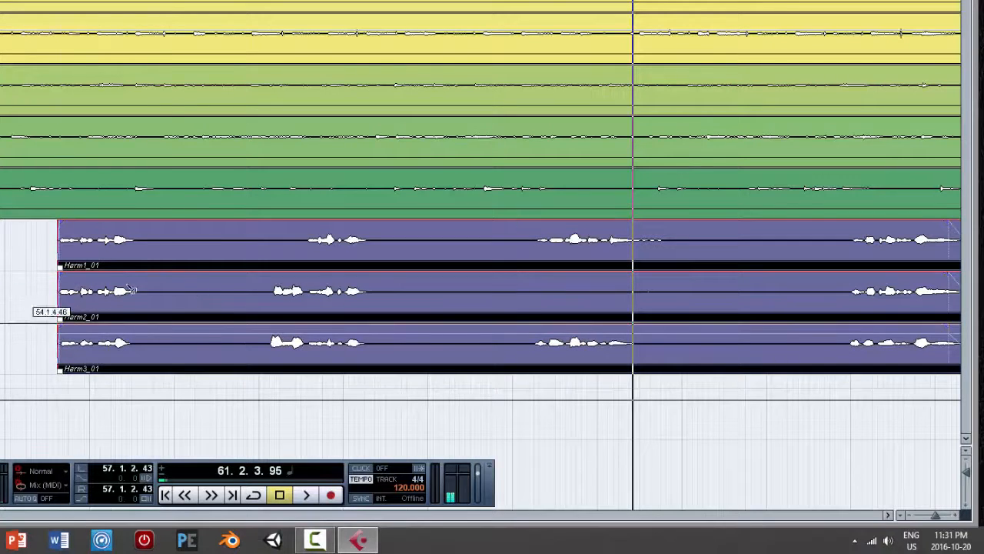
drag(159, 286, 49, 286)
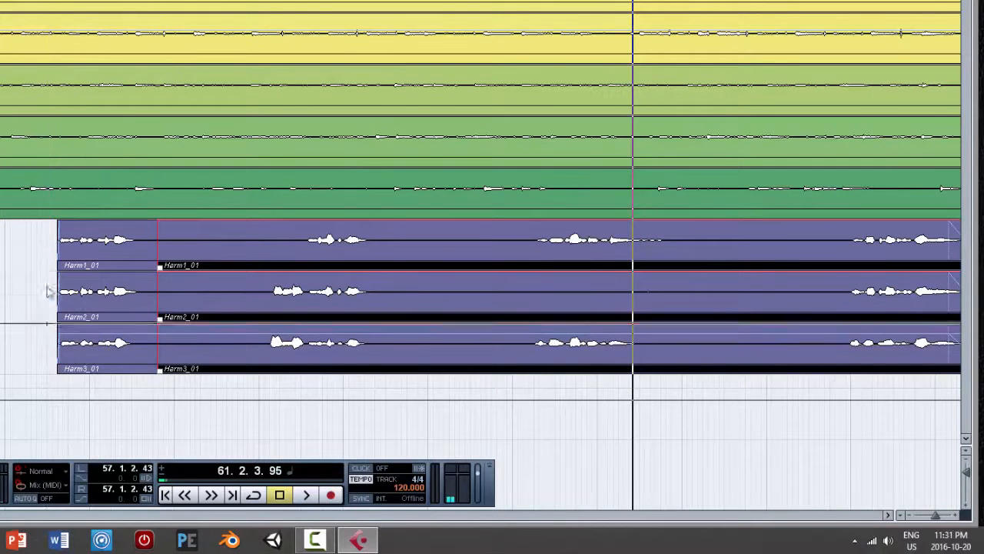
click(31, 284)
Try the phrase at bar 55 with its Harm1 clip muted, stop playback, and unmute the clip.
right_click(10, 300)
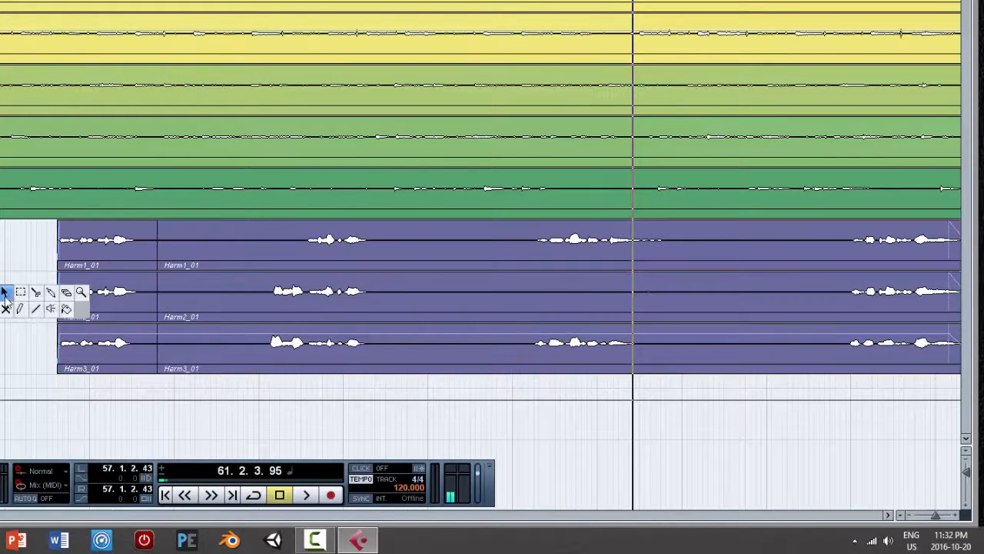
click(70, 302)
click(95, 249)
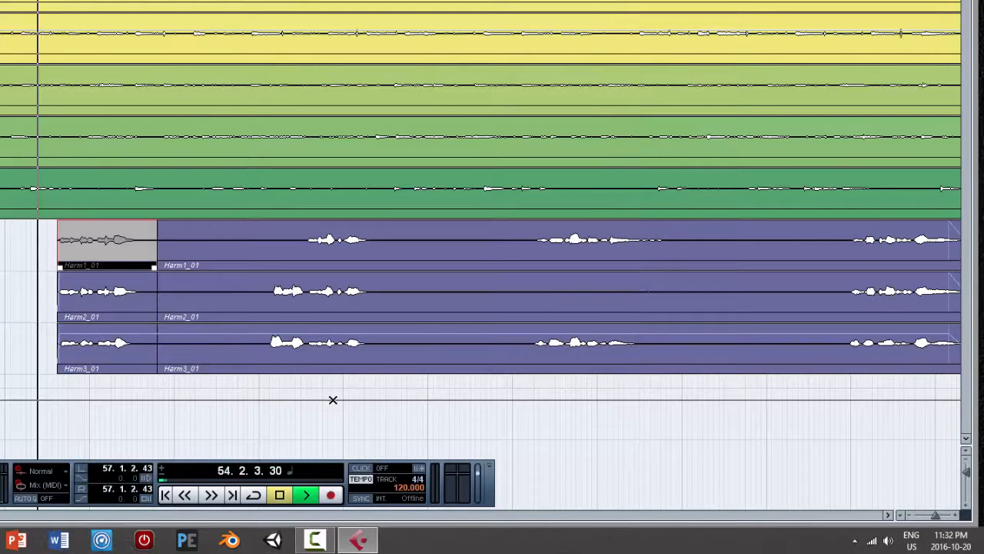
key(space)
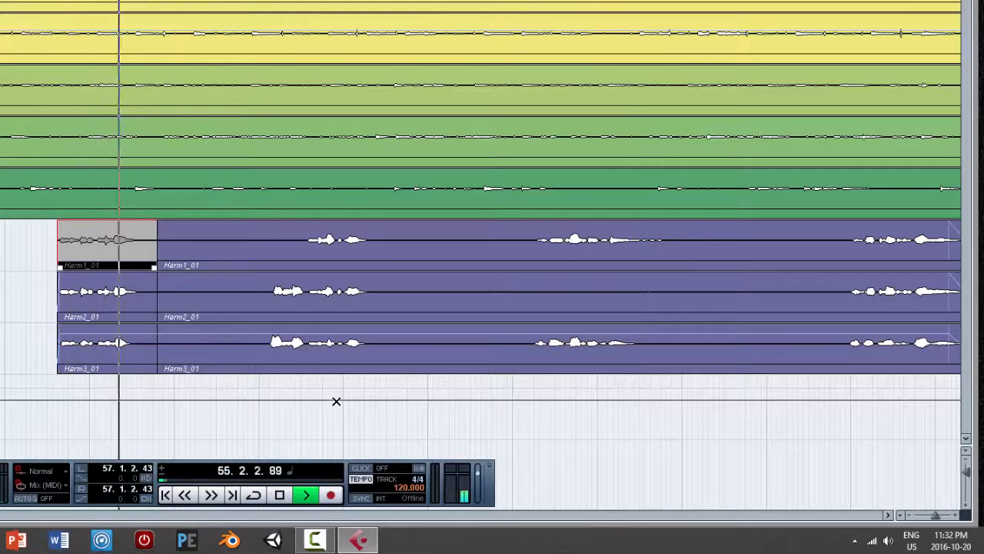
key(space)
click(108, 252)
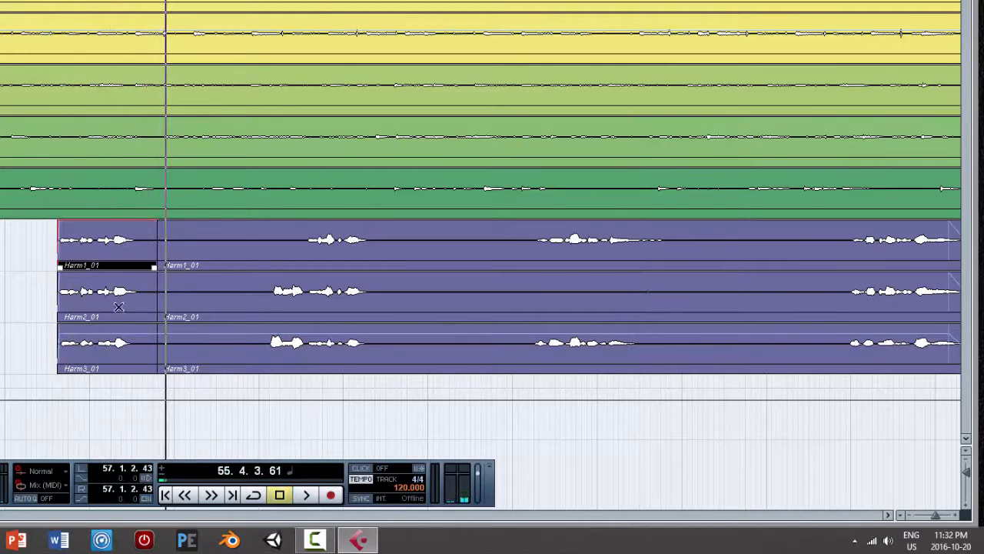
Mute the short Harm2 clip at bar 55, audition the phrase without it, and deselect the clip.
click(126, 302)
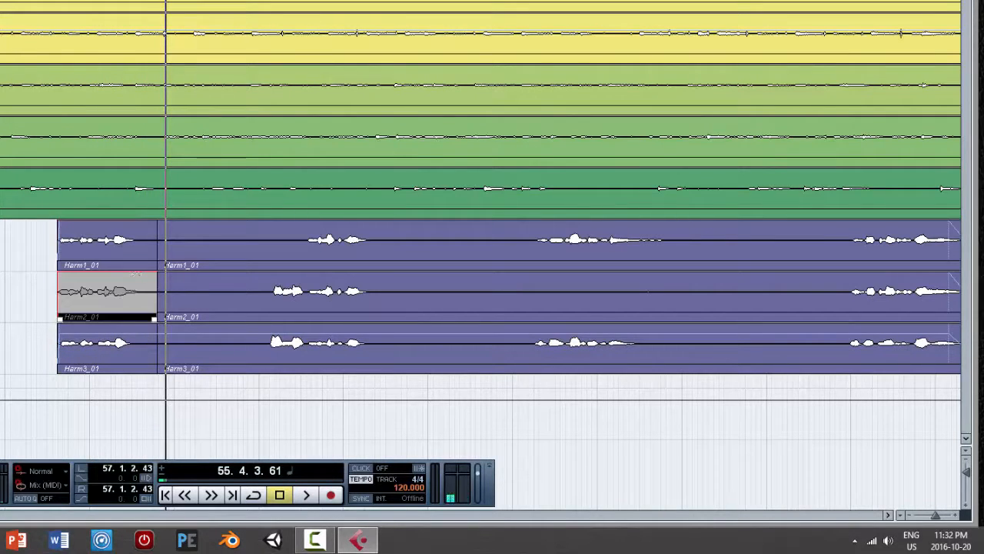
key(space)
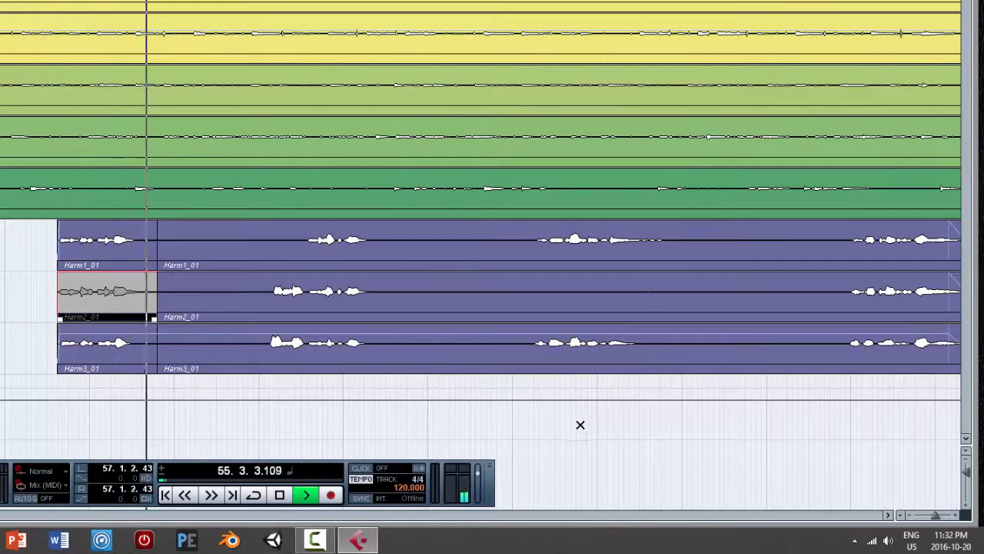
key(space)
right_click(326, 410)
click(326, 409)
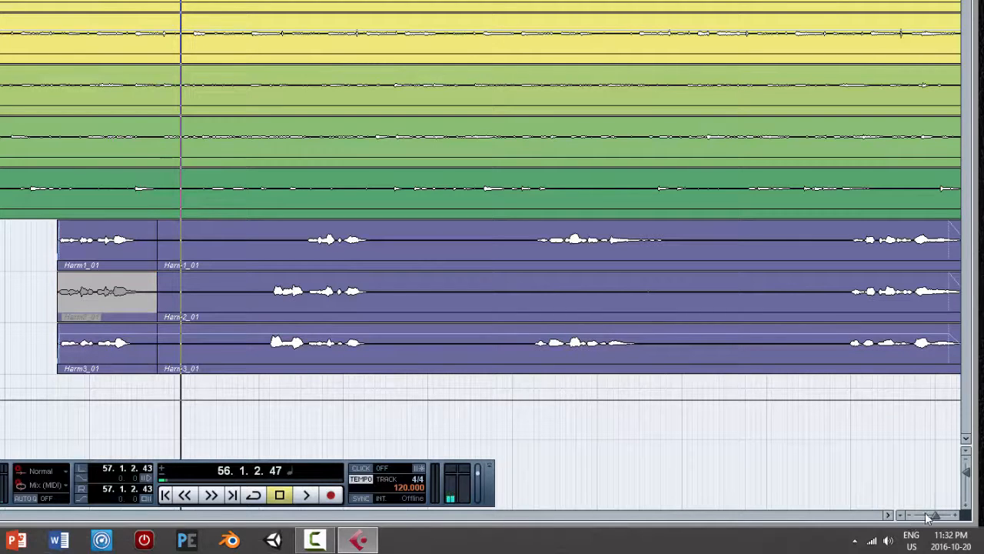
Audition the song briefly at bar 42, open the lead vocal clip's waveform for editing, and examine its phrases around that bar.
drag(937, 519, 926, 509)
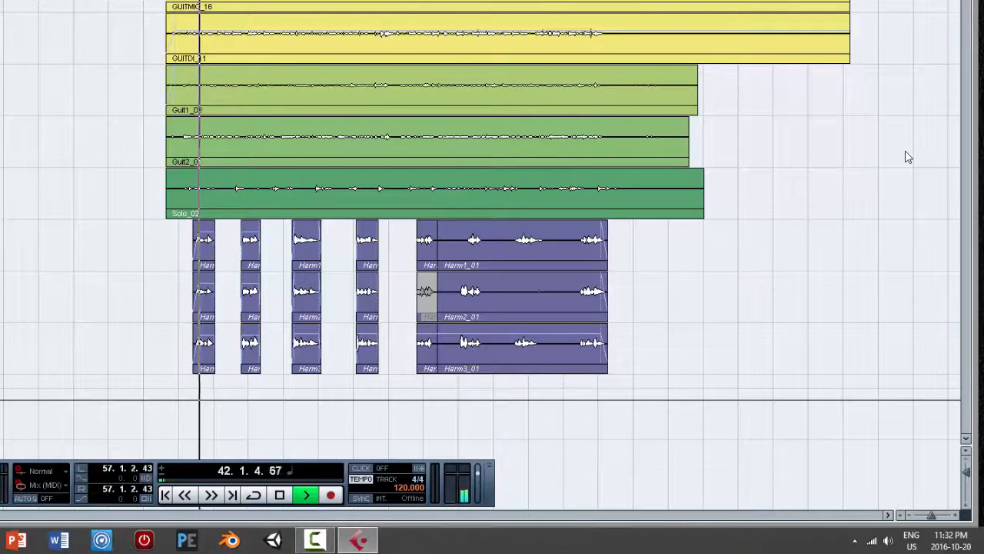
key(space)
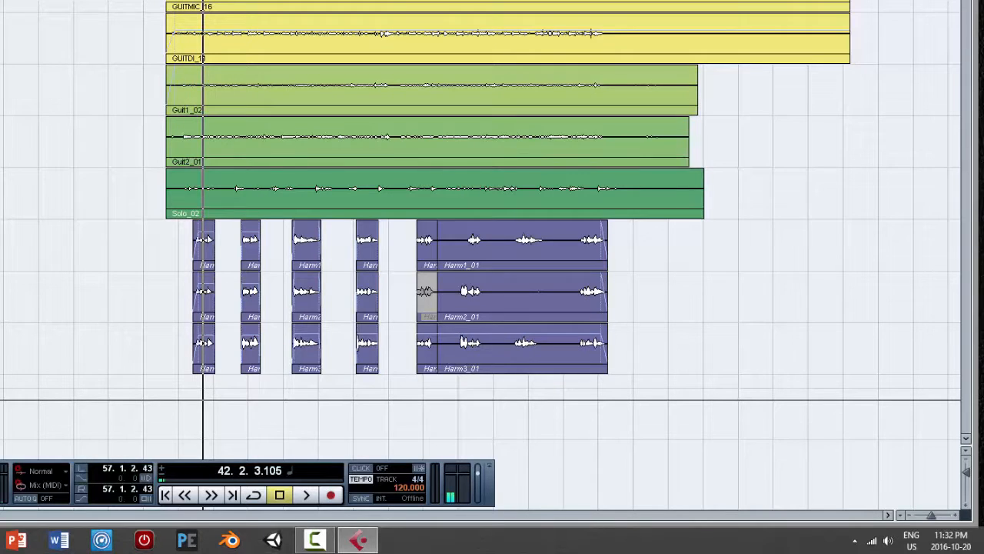
double_click(412, 3)
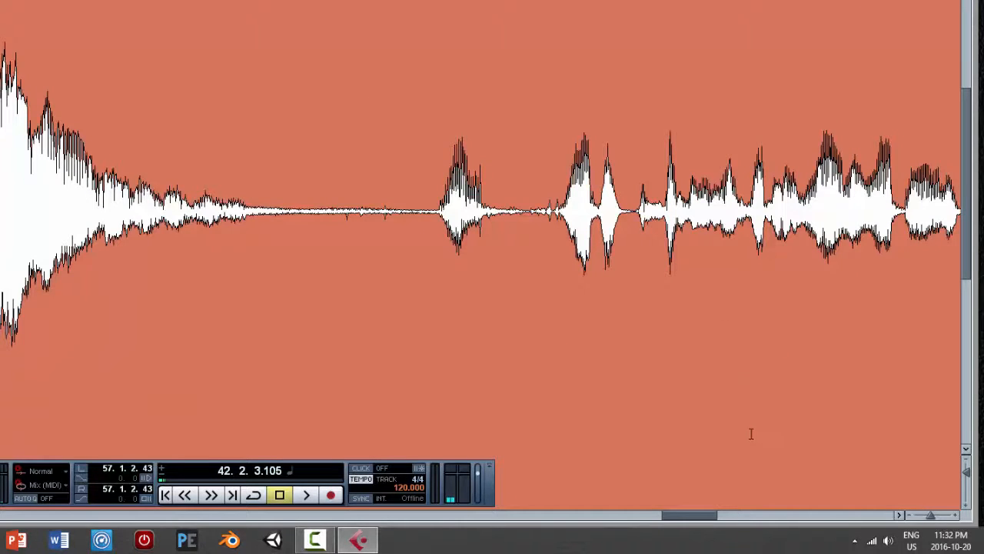
drag(675, 514, 629, 529)
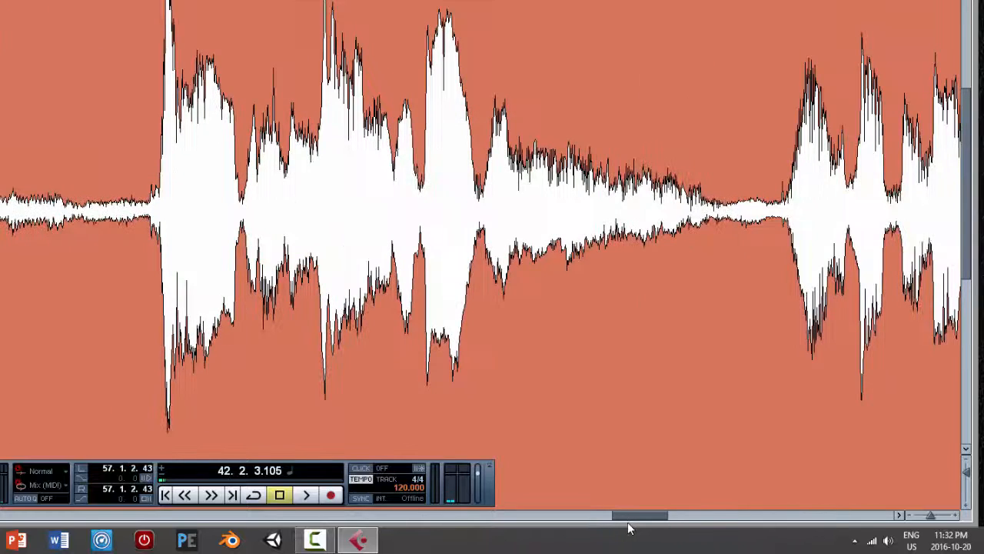
key(space)
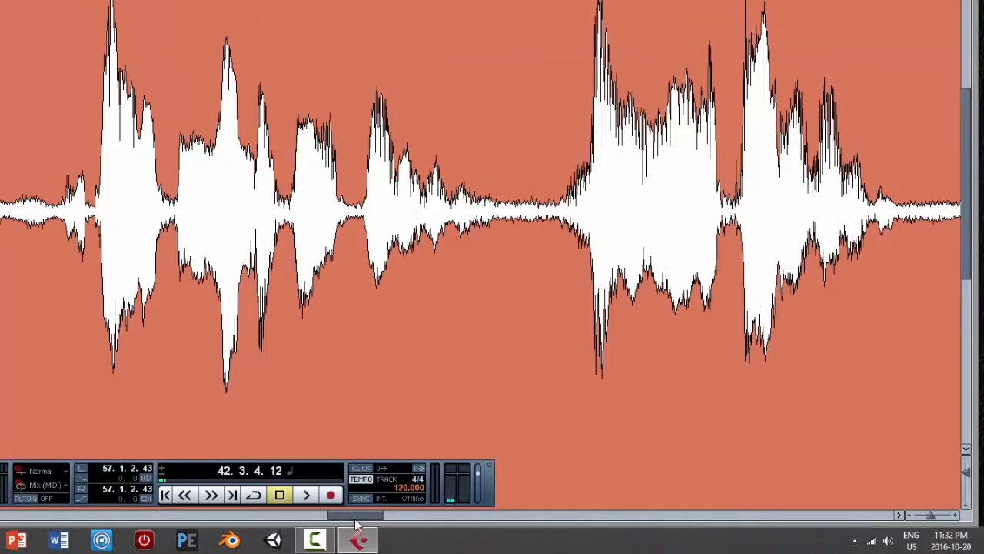
drag(356, 525, 312, 525)
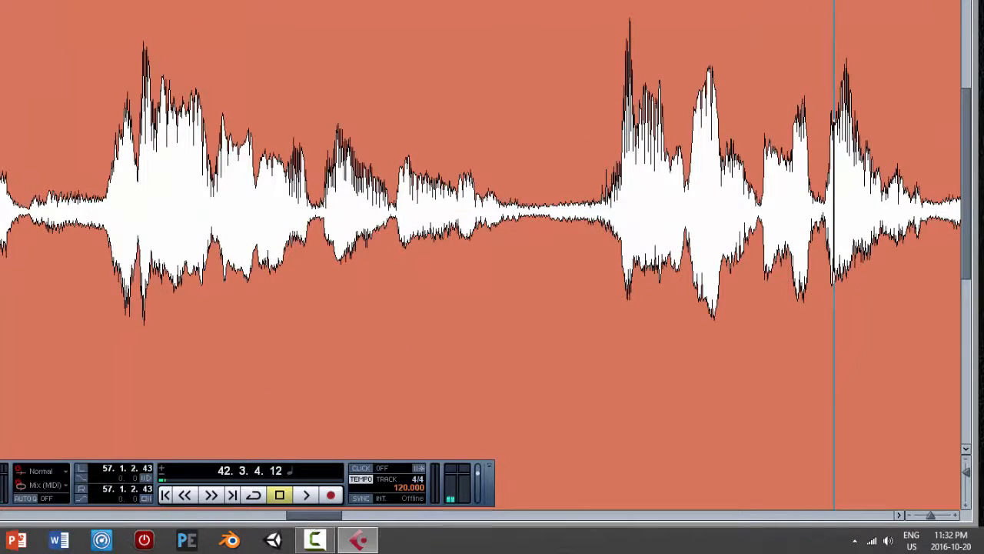
Examine the lead vocal waveform around the word gap at bar 45, audition the following phrases, and return to the arrangement.
click(0, 0)
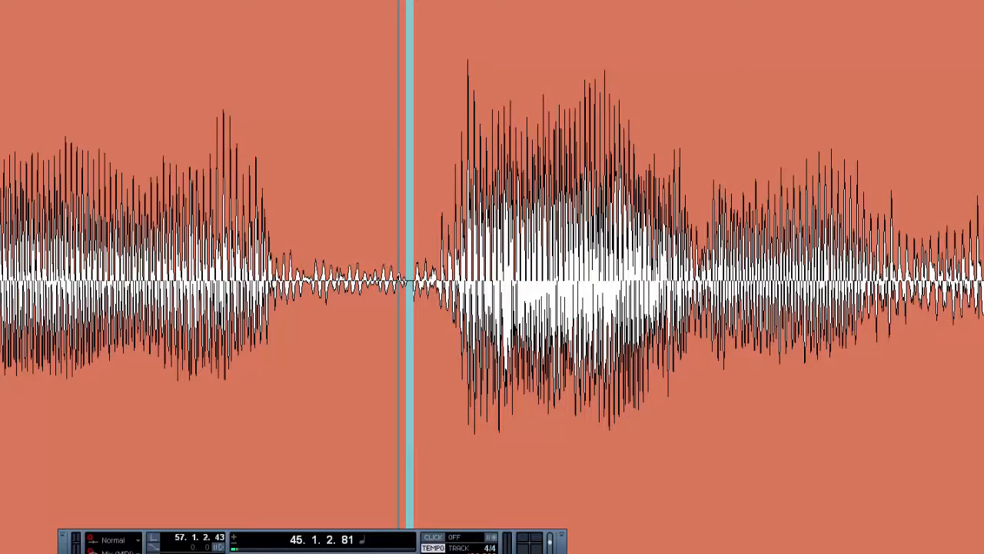
key(g)
key(g)
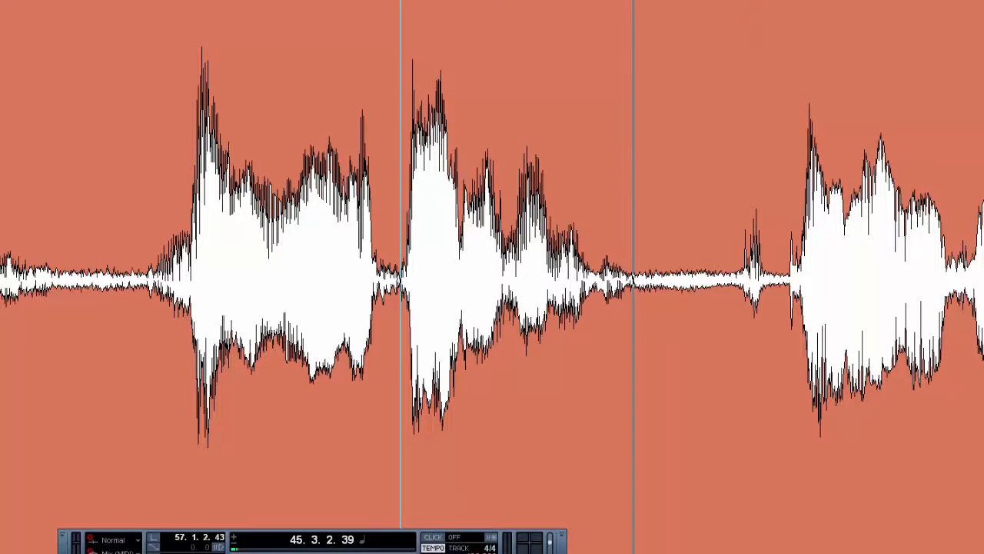
key(space)
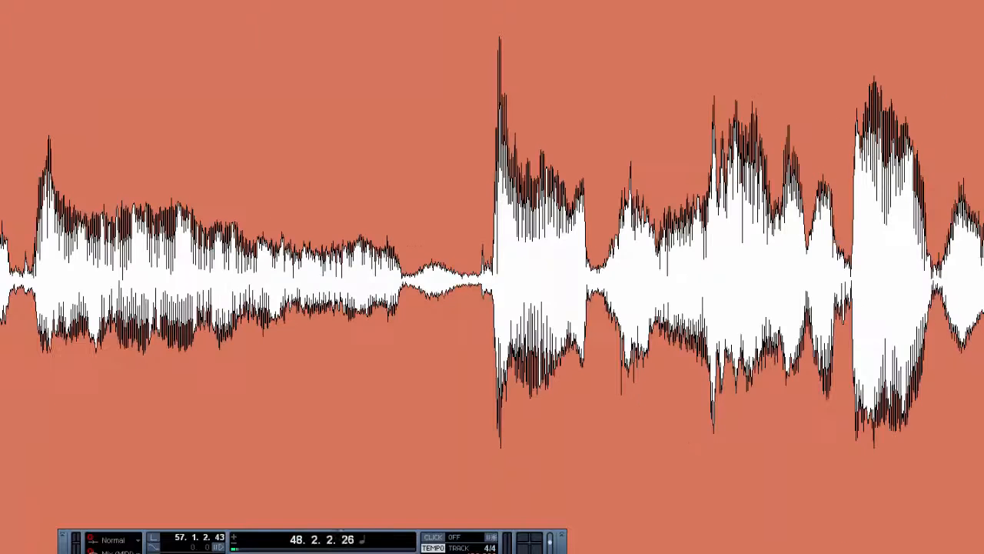
key(shift+f)
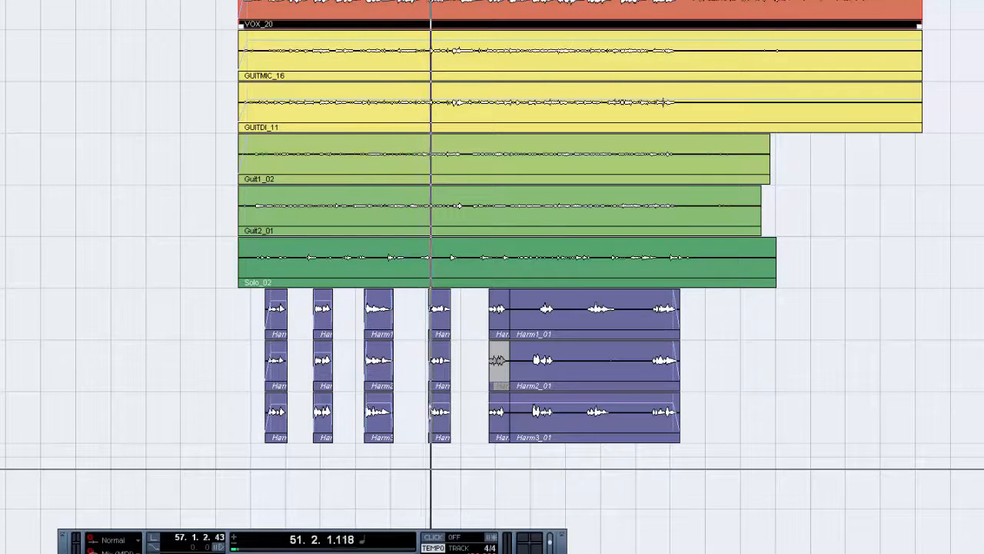
Split the Solo_02 clip at 50.3.4.48 and 52.2.1.22, isolating the phrase before bar 51.
click(886, 404)
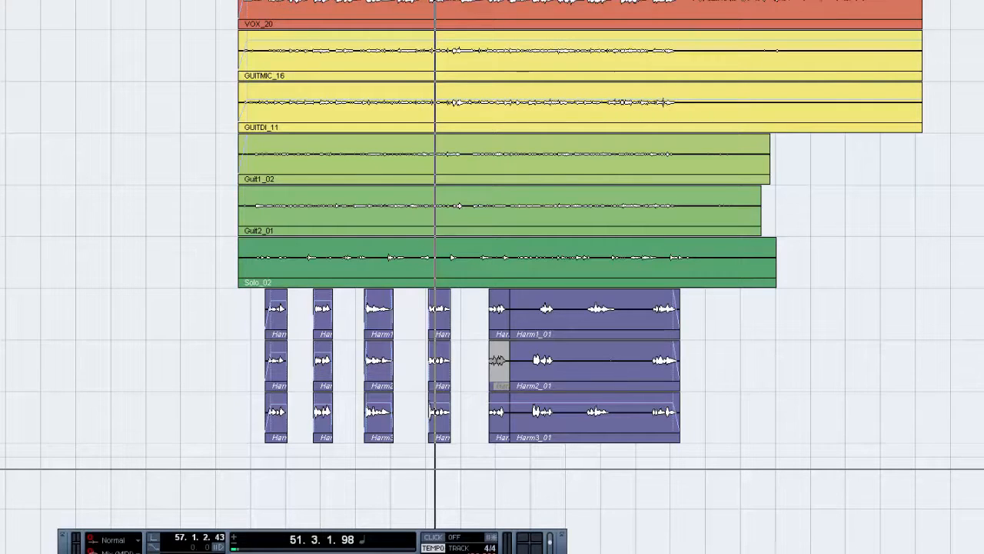
click(430, 272)
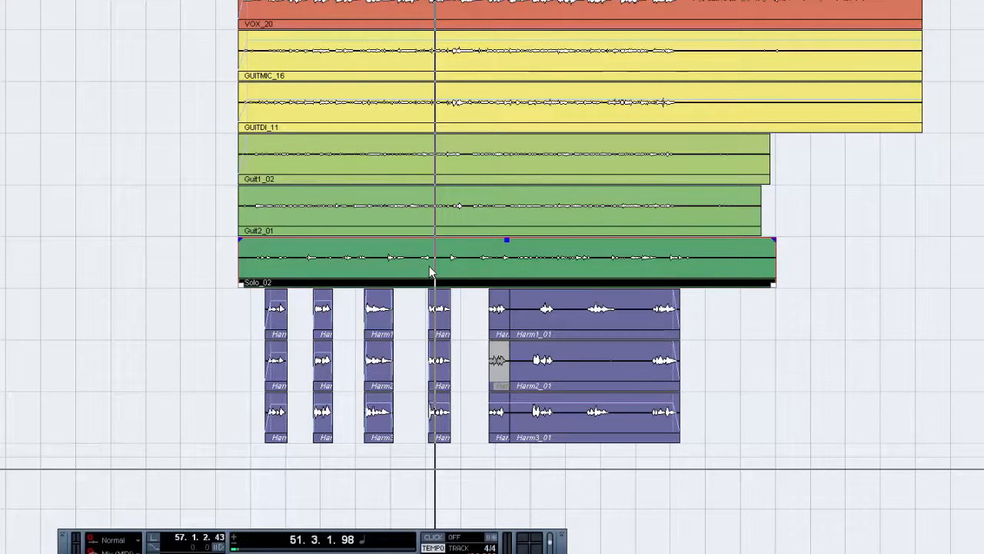
key(h)
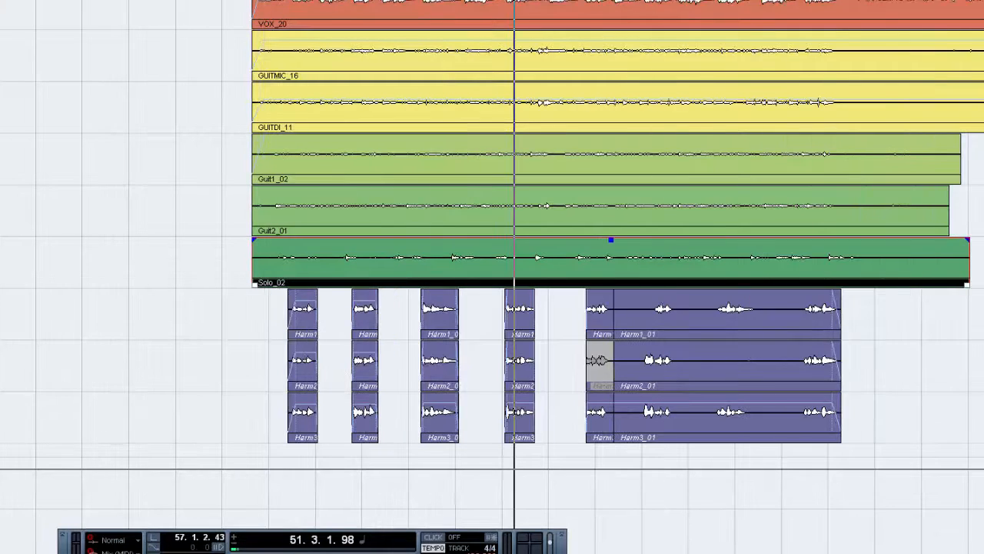
key(h)
key(h)
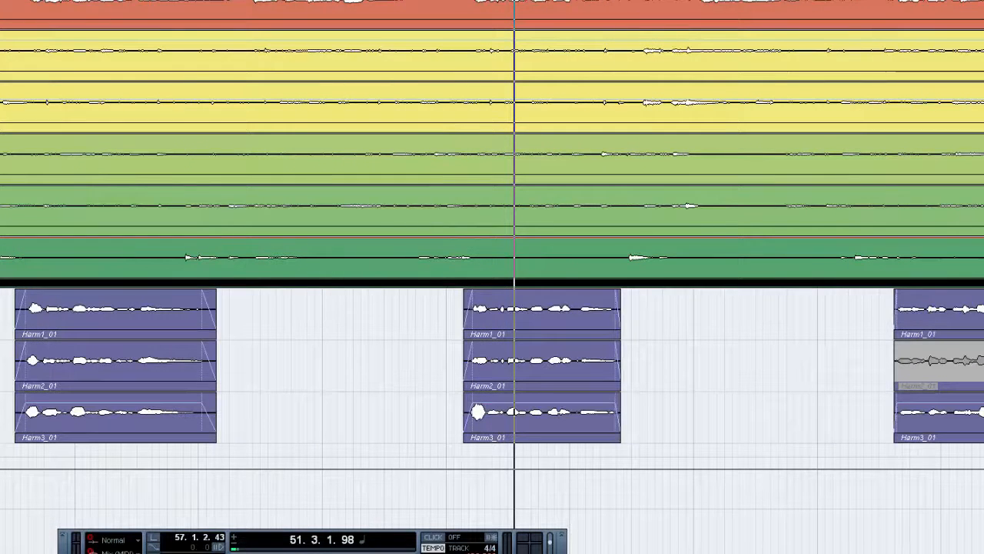
key(shift+h)
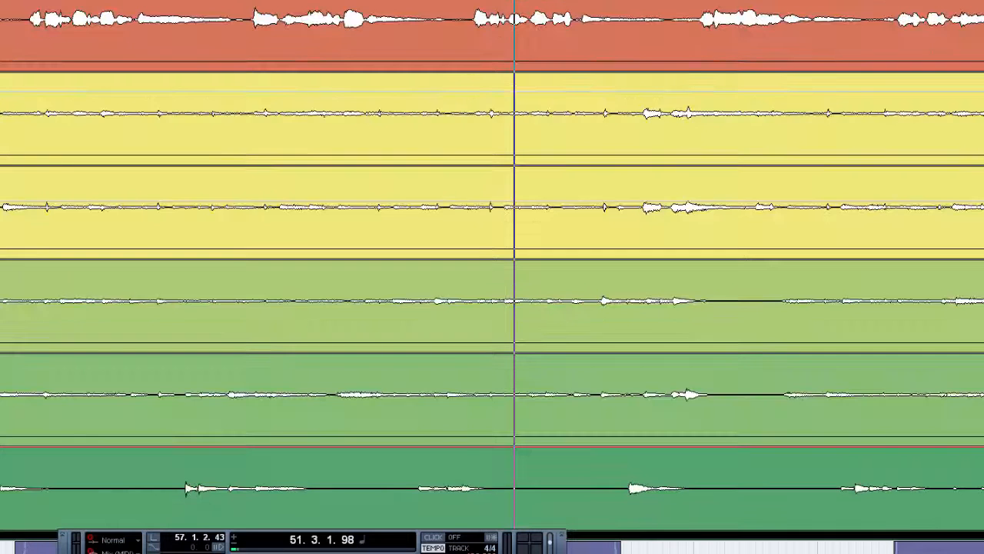
scroll(492, 277, down, 2)
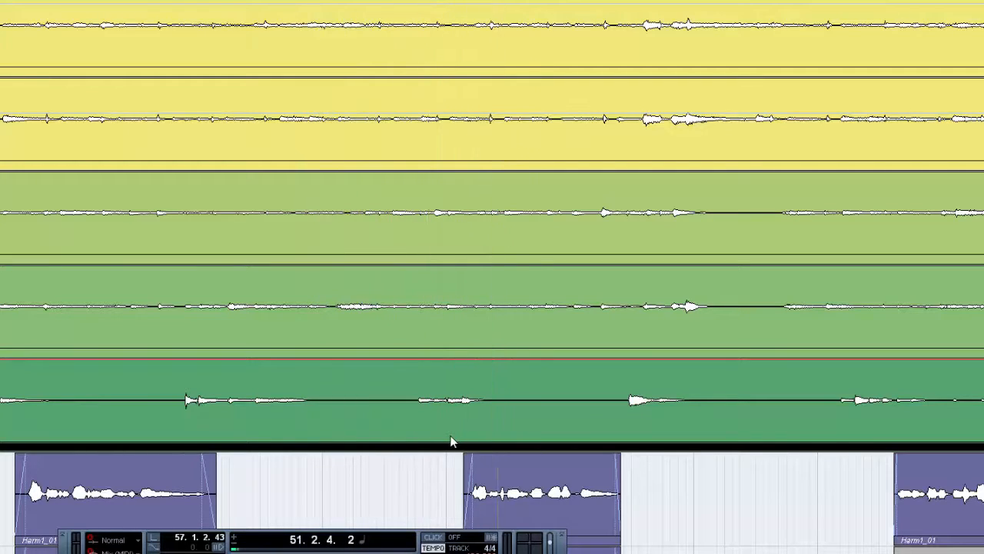
click(410, 410)
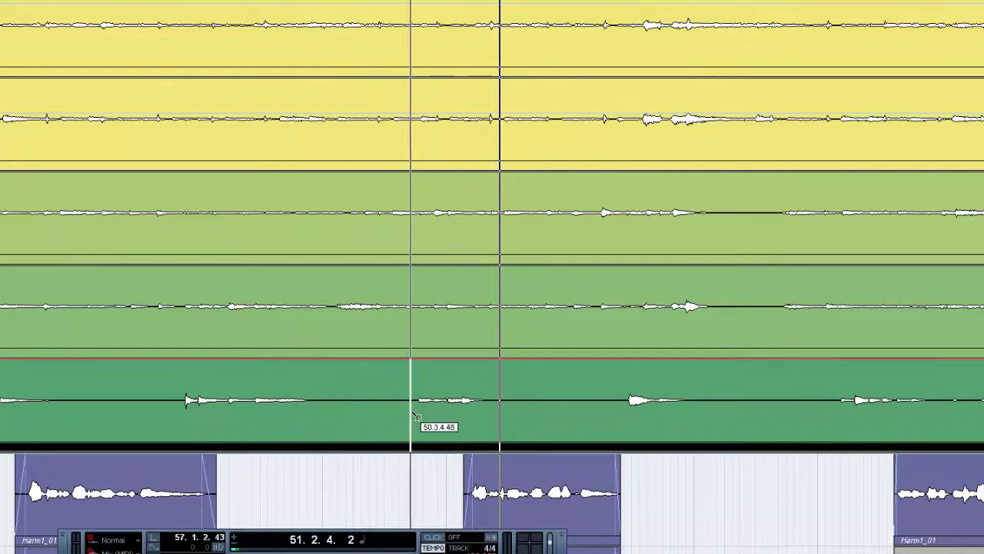
click(431, 417)
click(614, 419)
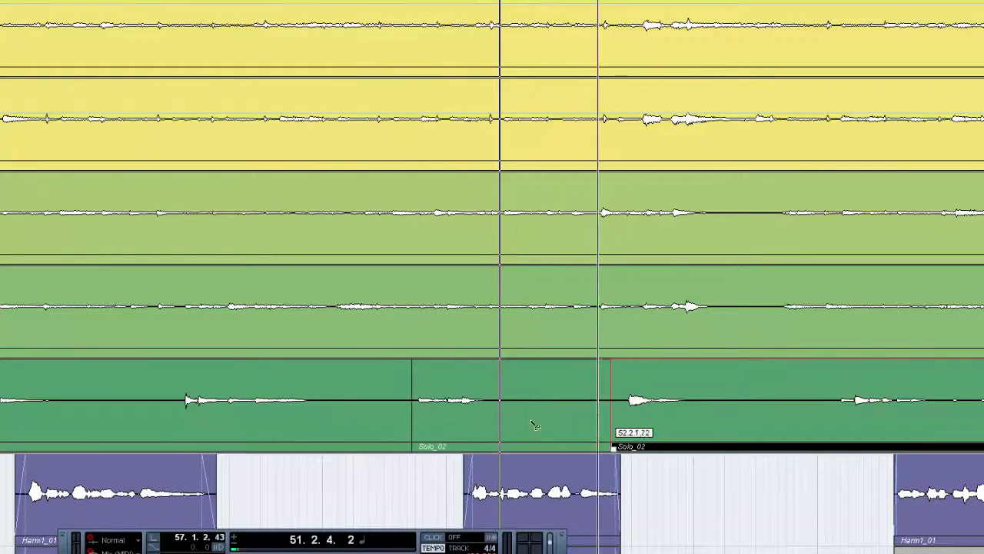
Mute the short middle Solo_02 clip between the two splits.
right_click(498, 416)
click(498, 433)
click(492, 411)
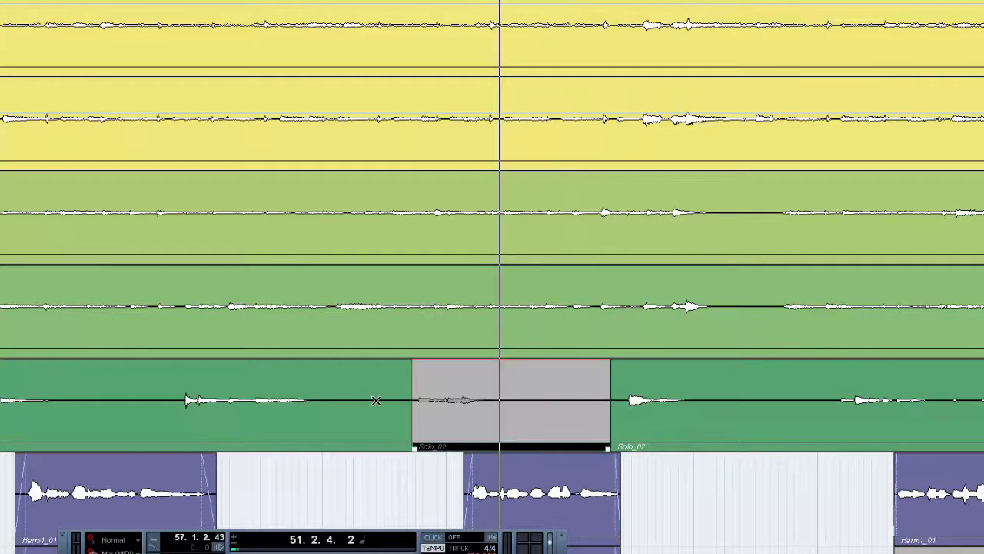
Add a short fade-out to the Solo clip before the muted section and a short fade-in to the one after it.
right_click(388, 406)
click(355, 401)
click(370, 401)
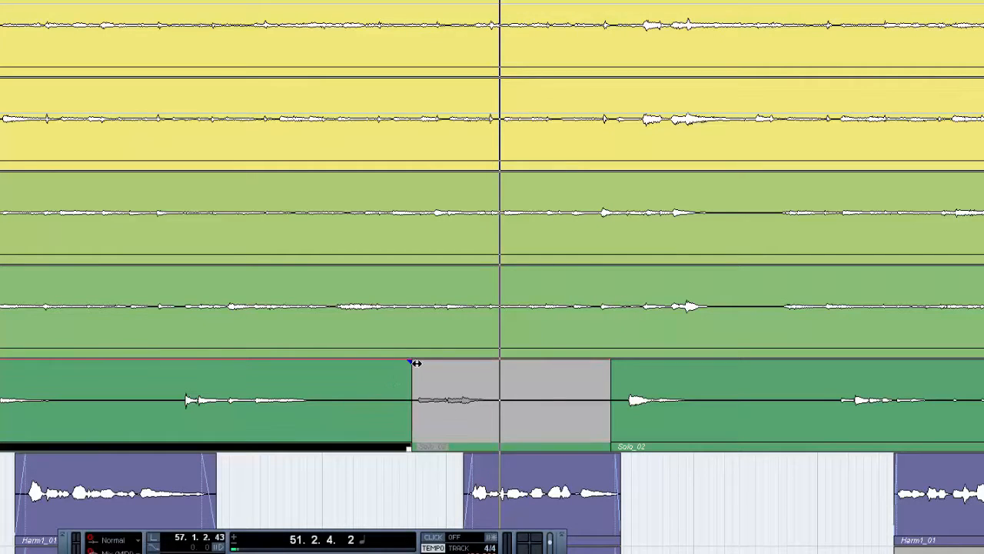
click(625, 396)
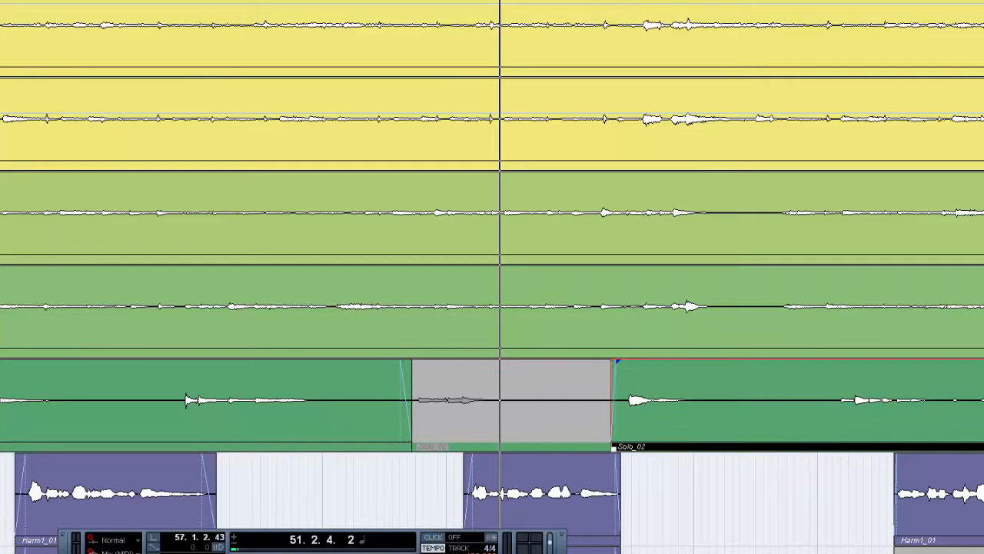
Trim the start of the first Solo_02 clip to just before its phrase in bar 42.
key(g)
key(g)
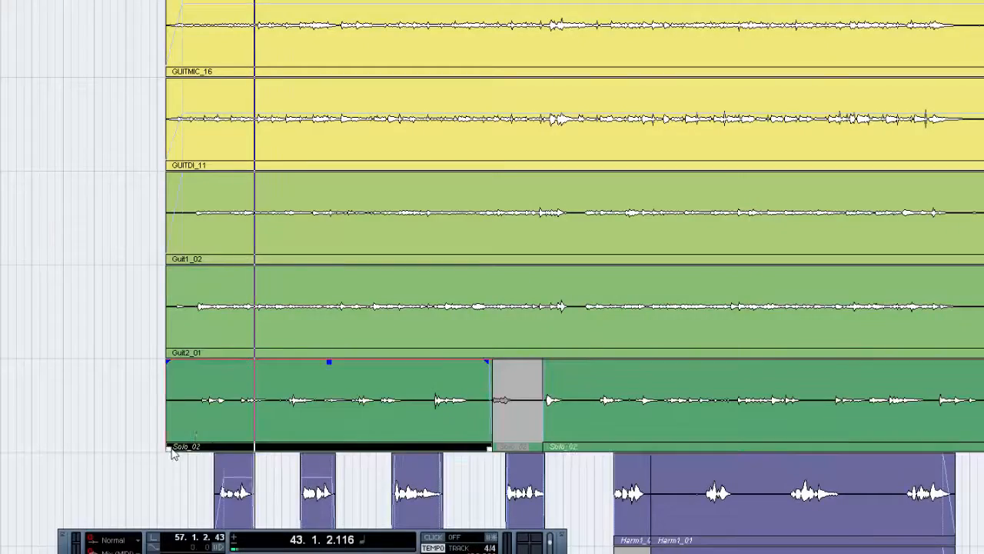
drag(174, 453, 228, 420)
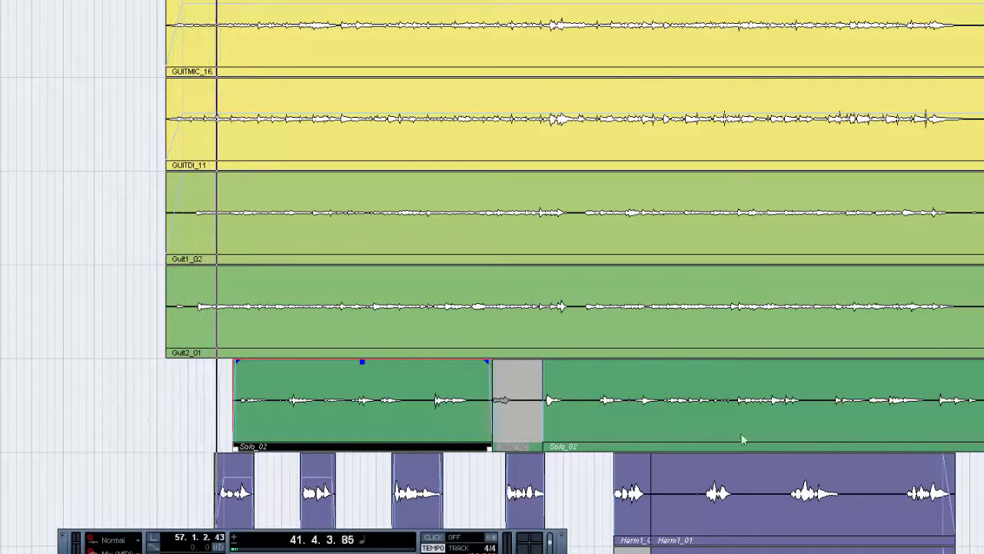
Mute the first group of Harm1, Harm2 and Harm3 clips around bar 42 and audition the passage from bar 40 to bar 45.
scroll(128, 257, down, 4)
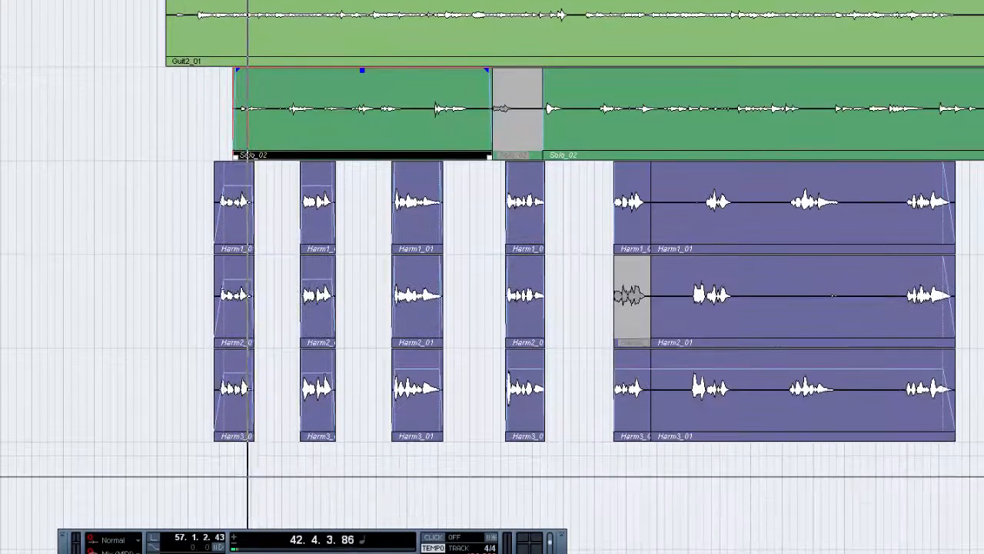
drag(178, 195, 266, 389)
key(space)
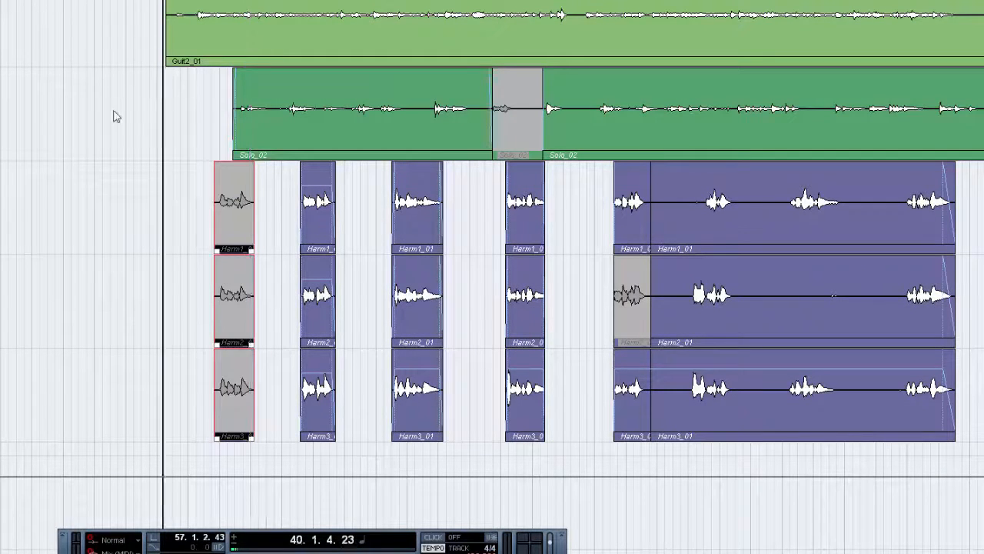
key(space)
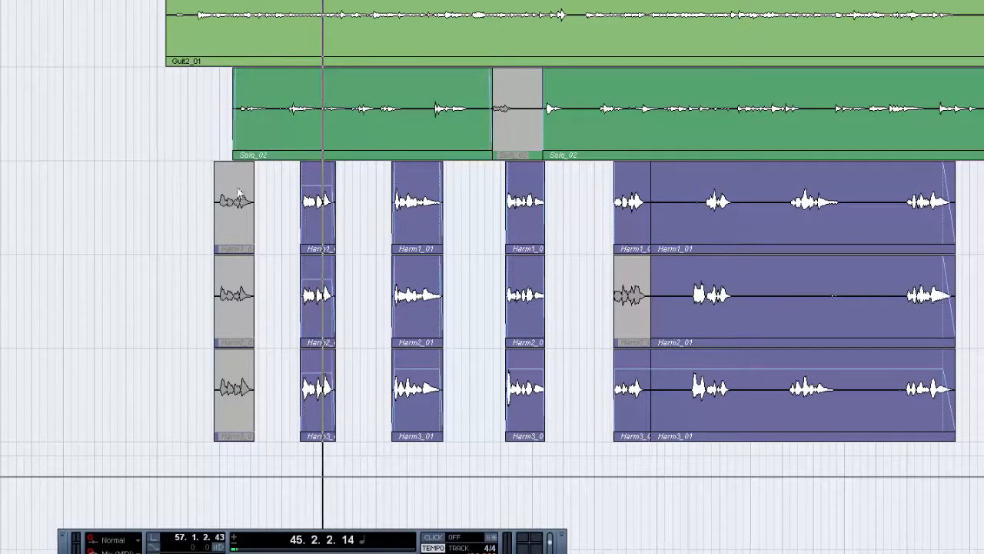
Mute the second group of Harm1, Harm2 and Harm3 clips around bar 45.
right_click(356, 228)
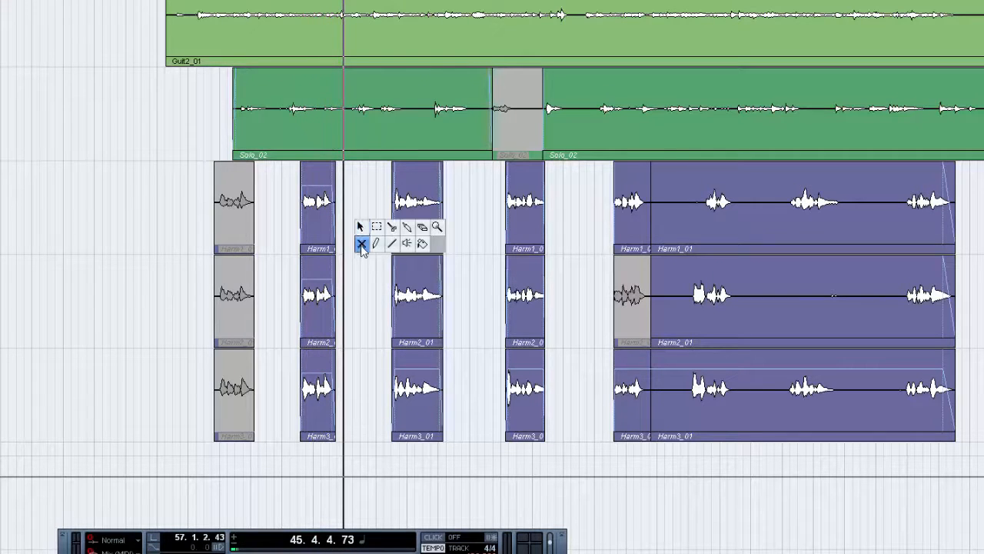
click(359, 227)
right_click(290, 194)
click(306, 211)
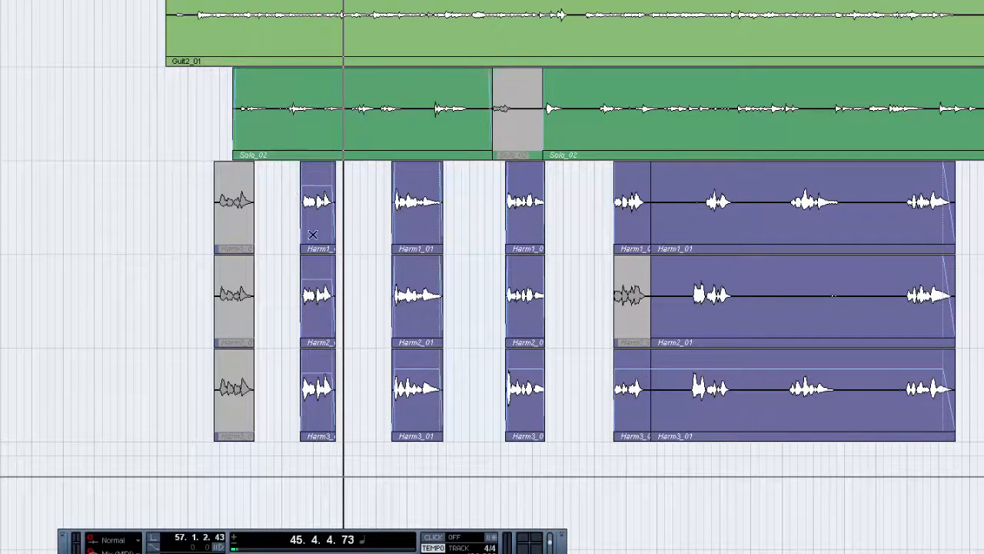
drag(335, 360, 335, 361)
Trim the start of the first Solo_02 clip to about bar 44 and audition the passage through bar 51.
click(178, 115)
click(266, 136)
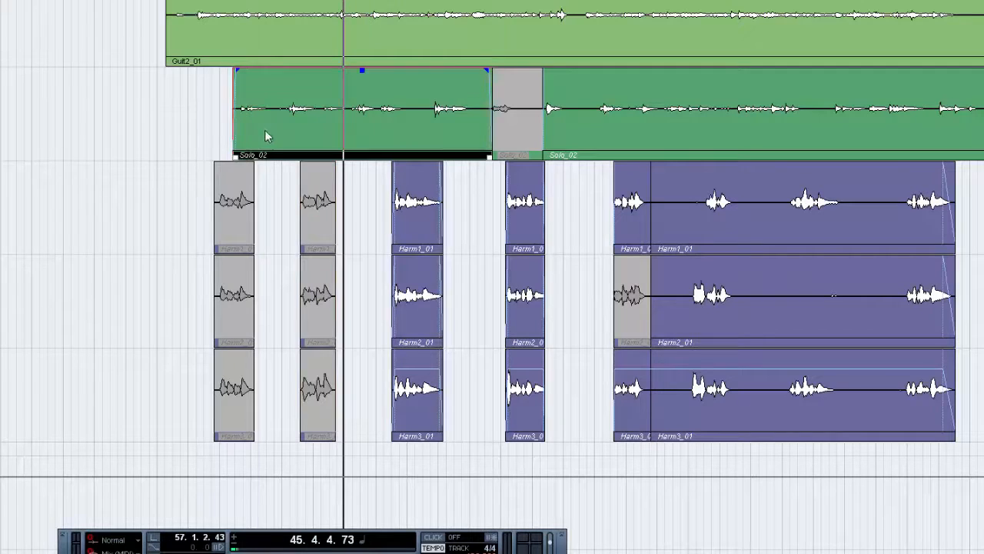
drag(240, 157, 283, 161)
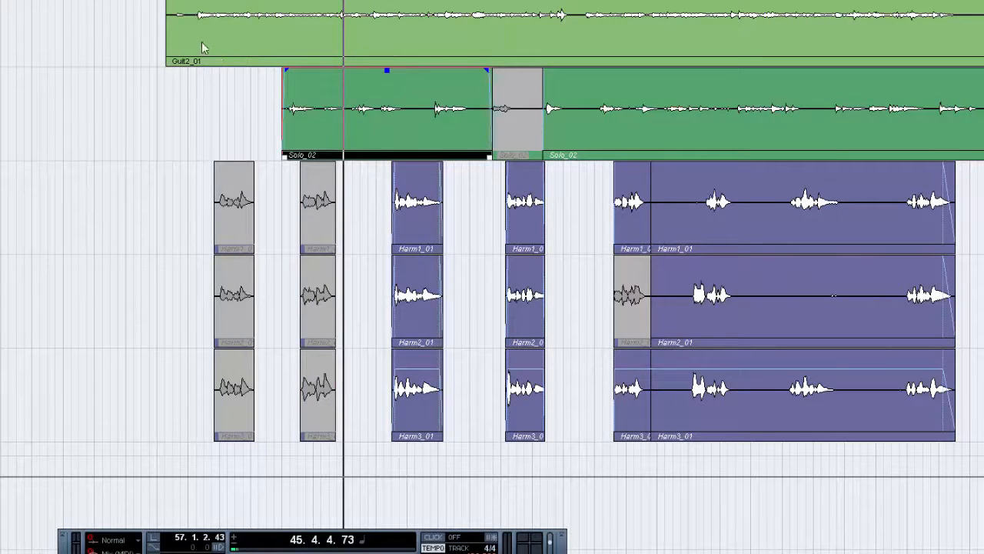
key(space)
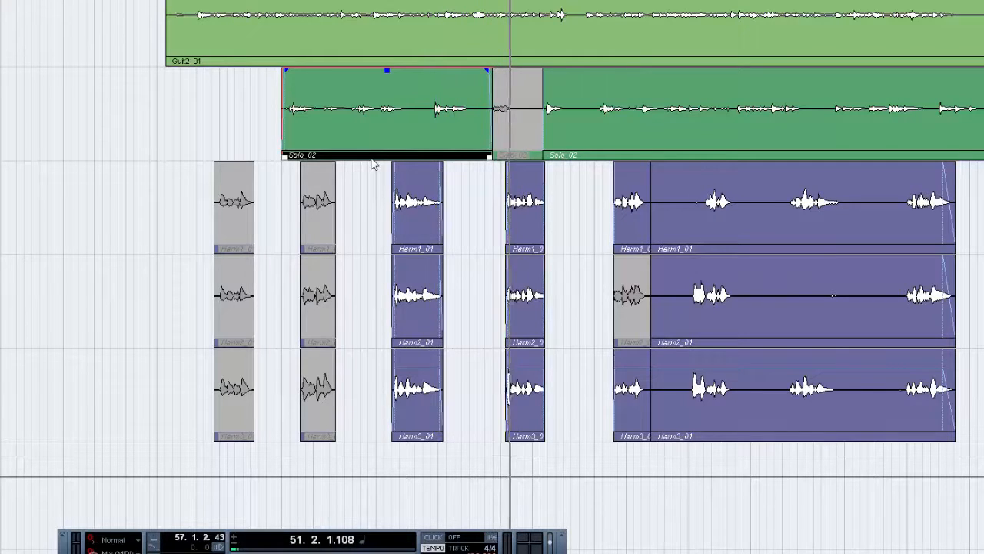
Mute the third group of Harm1, Harm2 and Harm3 clips around bar 48 and deselect them.
click(351, 219)
click(426, 313)
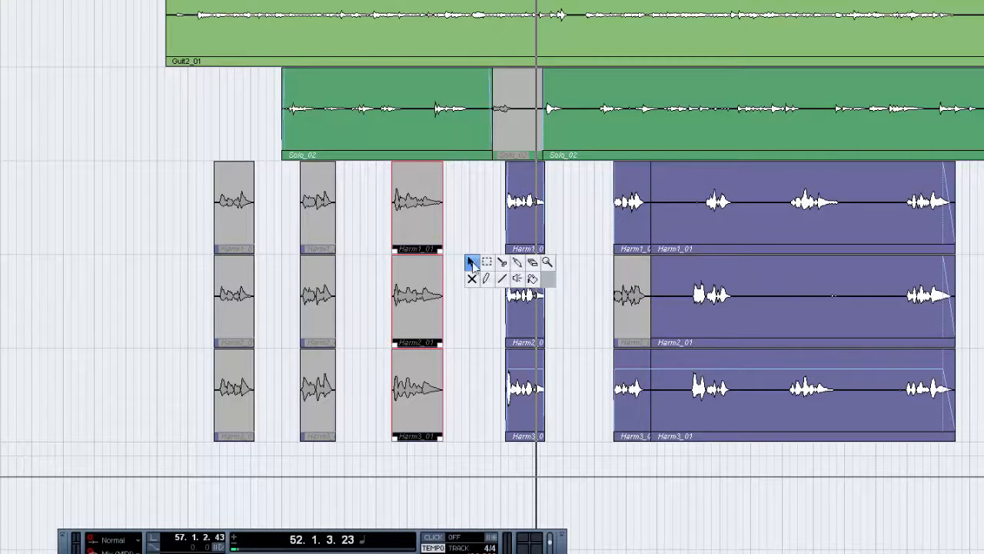
click(472, 262)
click(494, 274)
Audition the passage from about bar 40 and trim the start of the first Solo_02 clip to about bar 45.
click(164, 1)
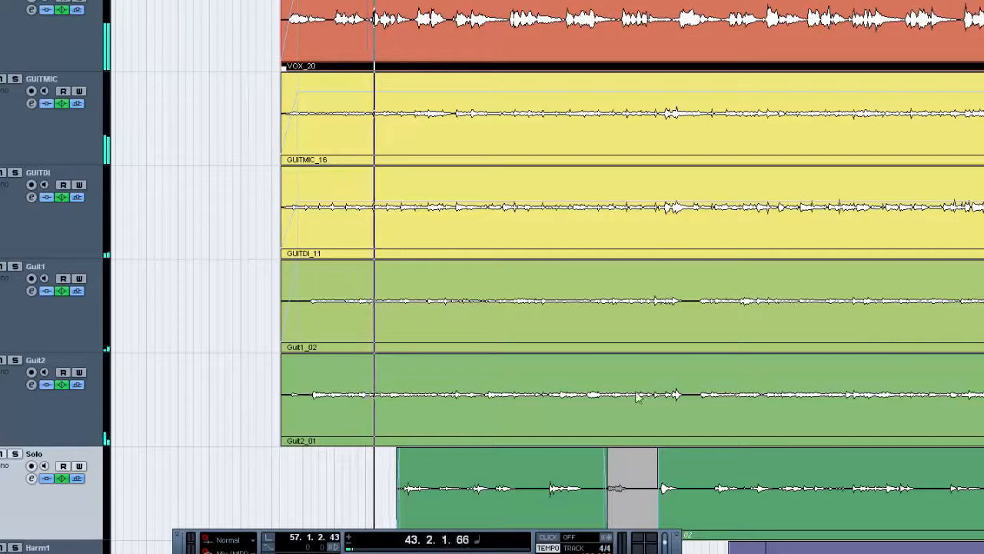
scroll(482, 341, down, 5)
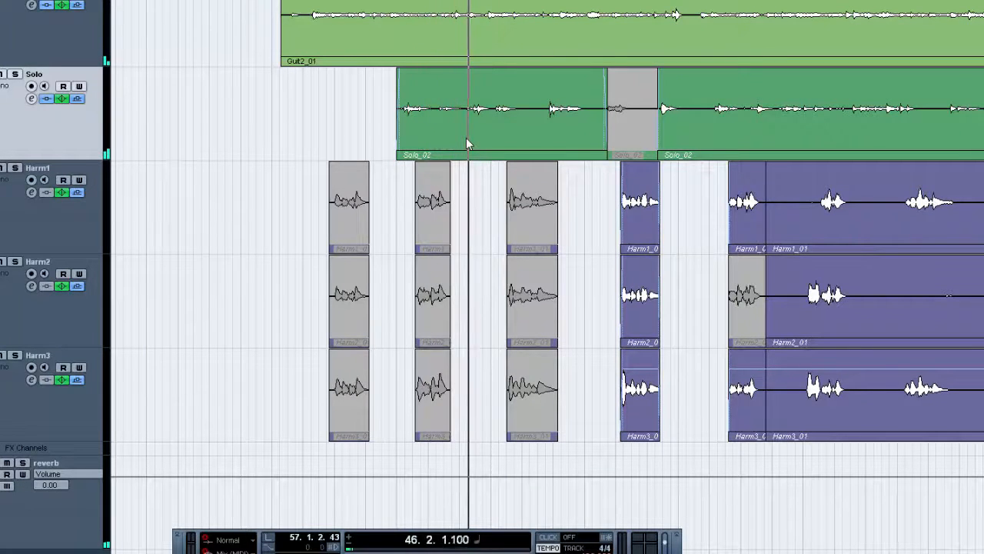
click(454, 135)
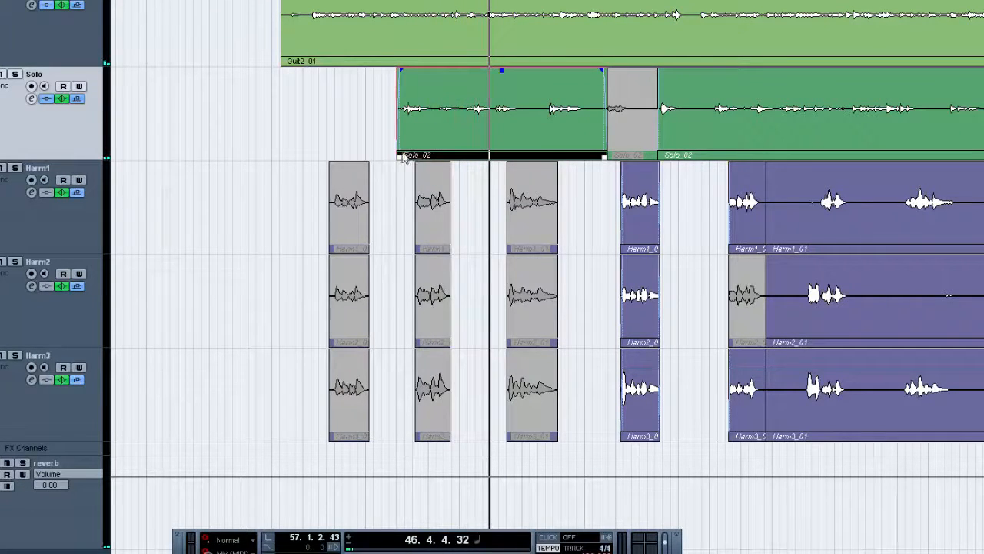
drag(403, 158, 436, 158)
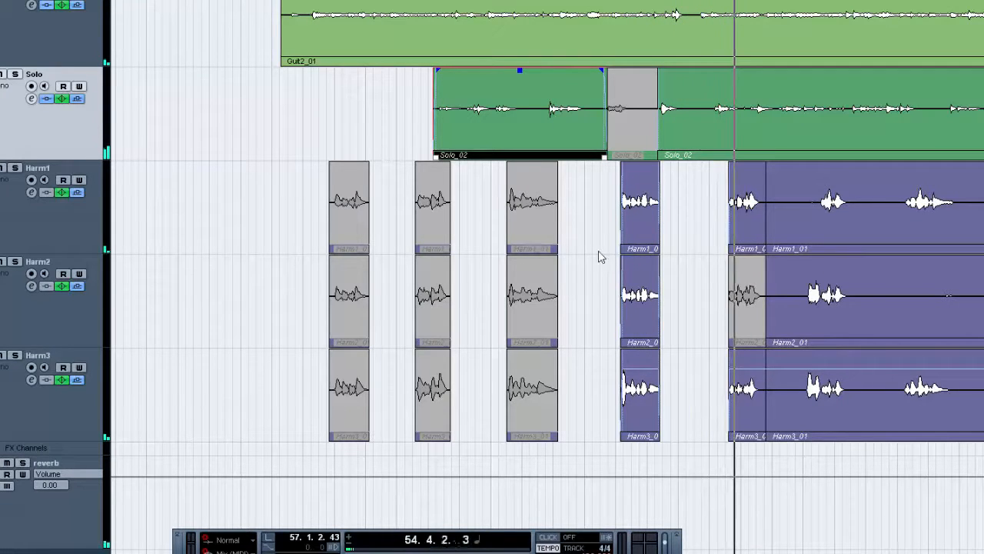
Unmute the muted Harm2 clip around bar 55.
right_click(689, 286)
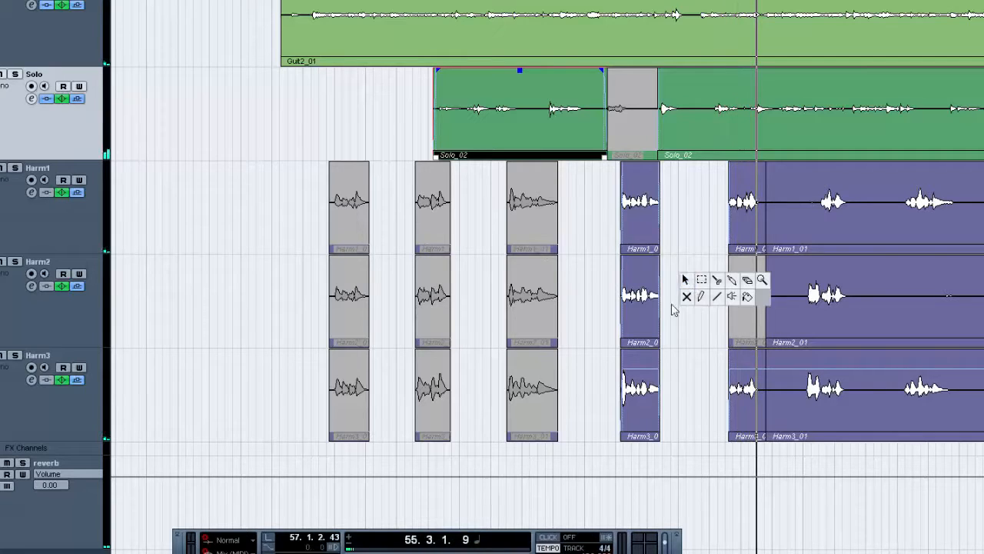
click(687, 298)
click(742, 300)
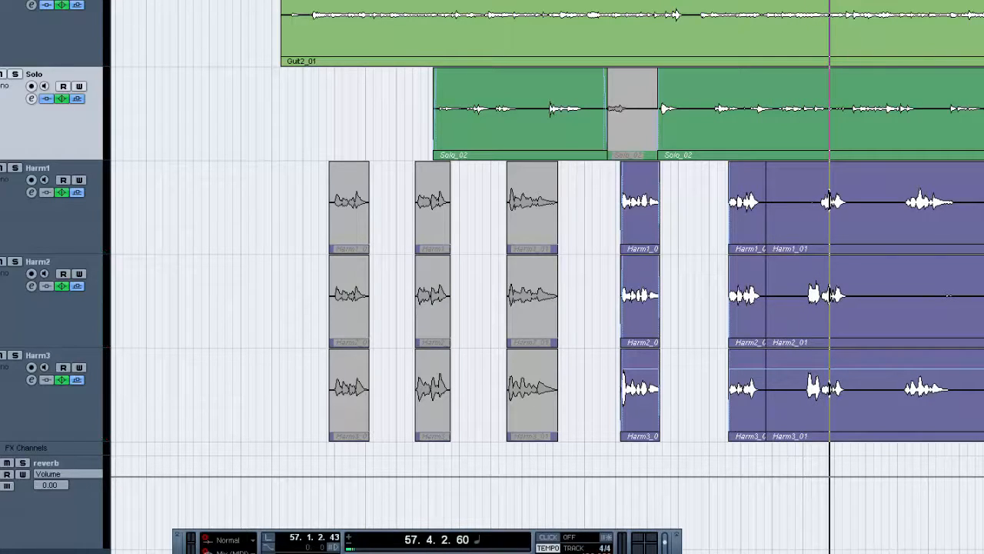
Audition the Harm1, Harm2 and Harm3 clips against the other tracks from about bar 56 through bar 66.
key(KP_Subtract)
key(space)
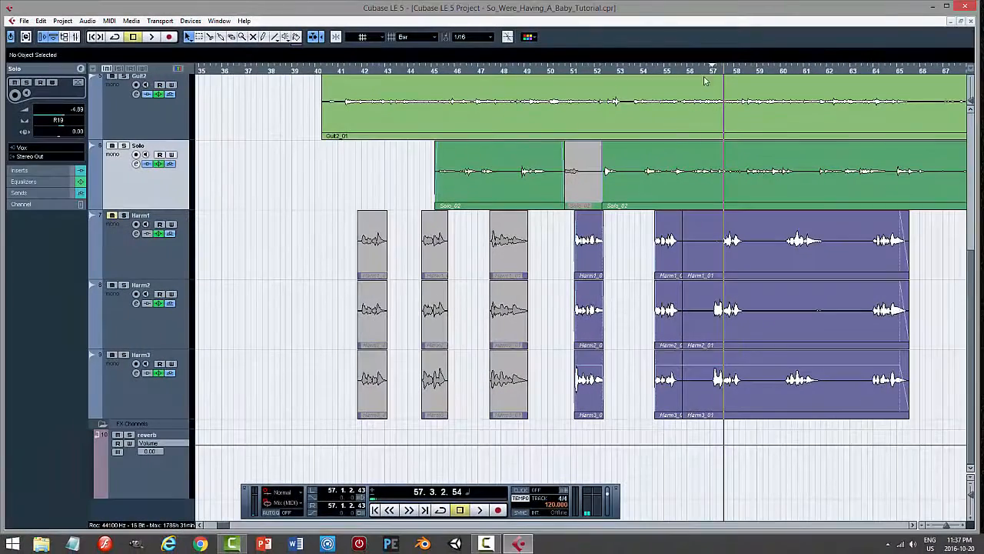
click(706, 73)
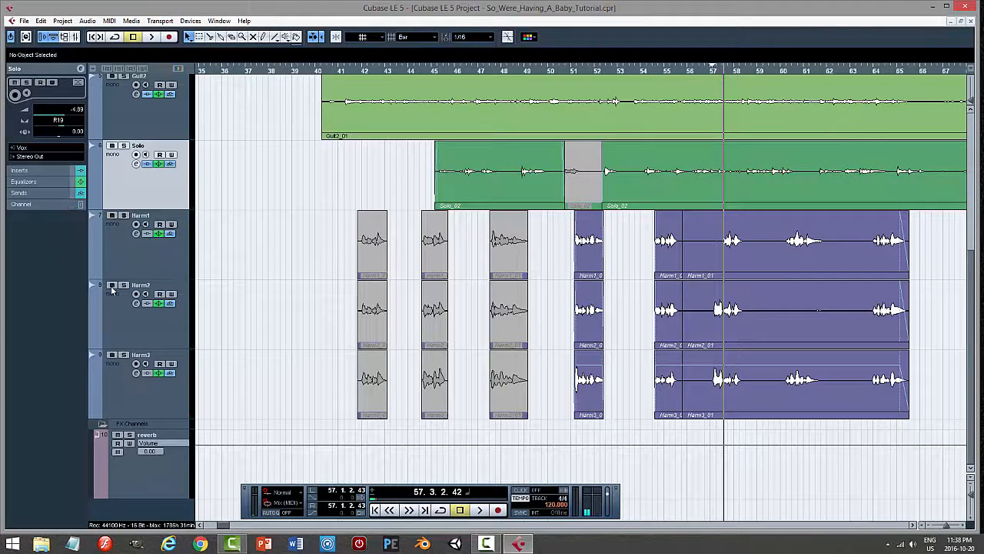
click(701, 72)
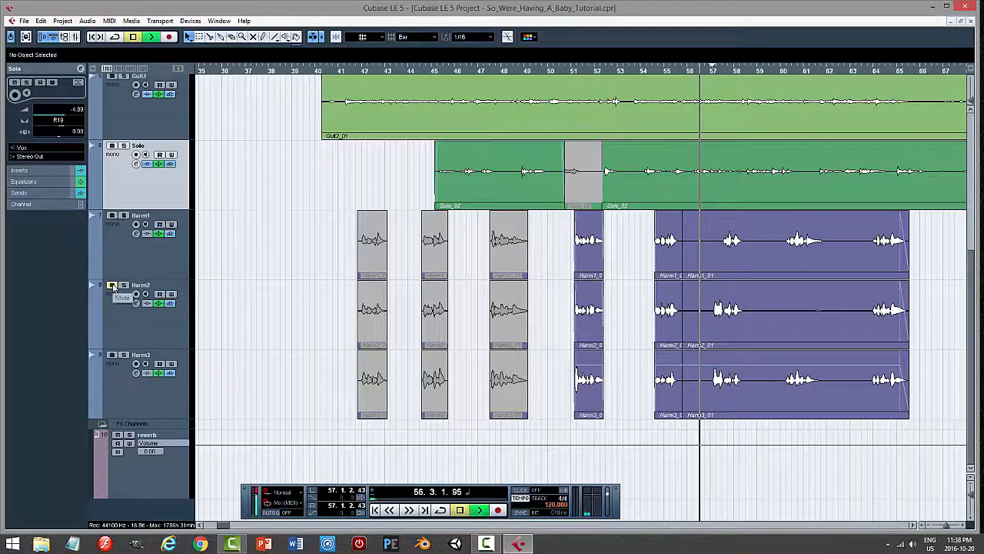
key(space)
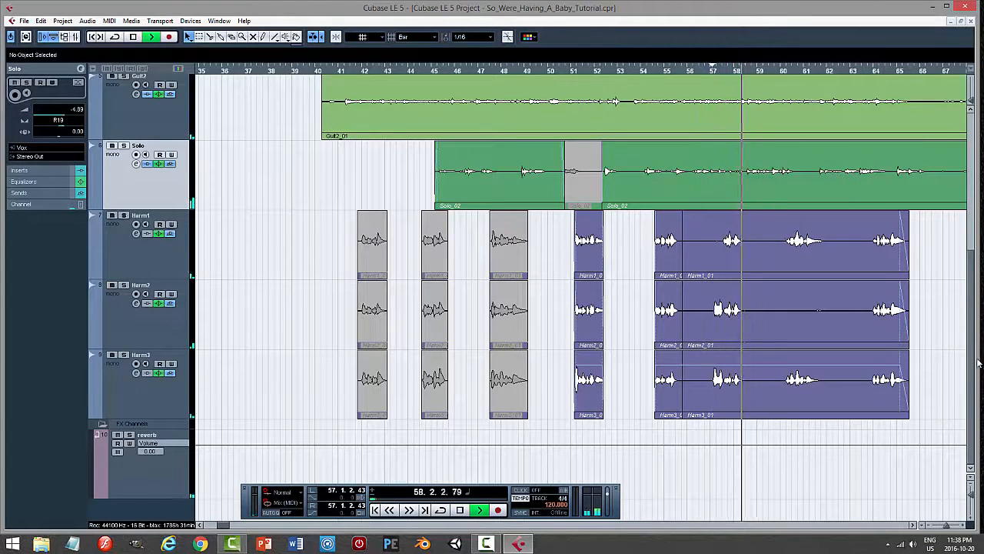
scroll(981, 283, up, 2)
scroll(981, 283, up, 3)
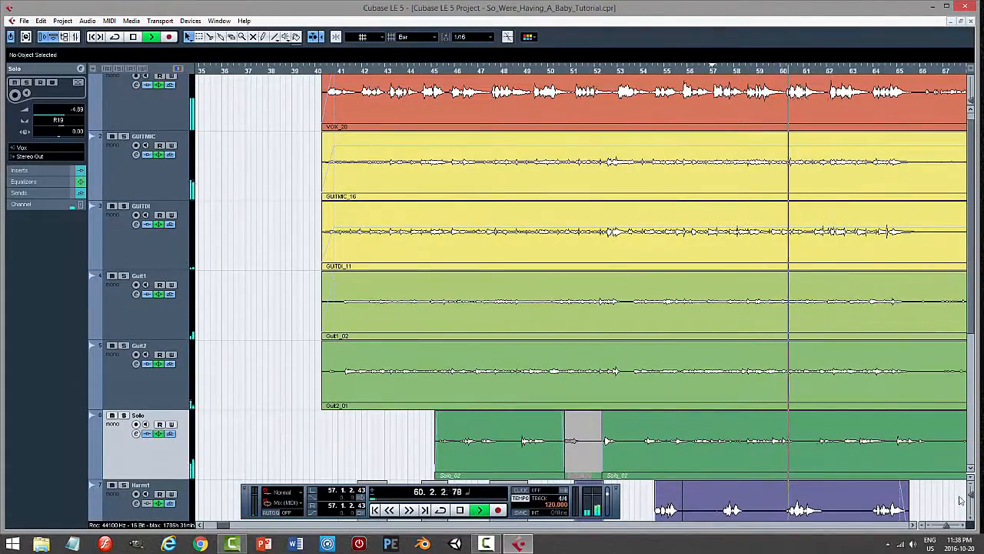
key(g)
key(g)
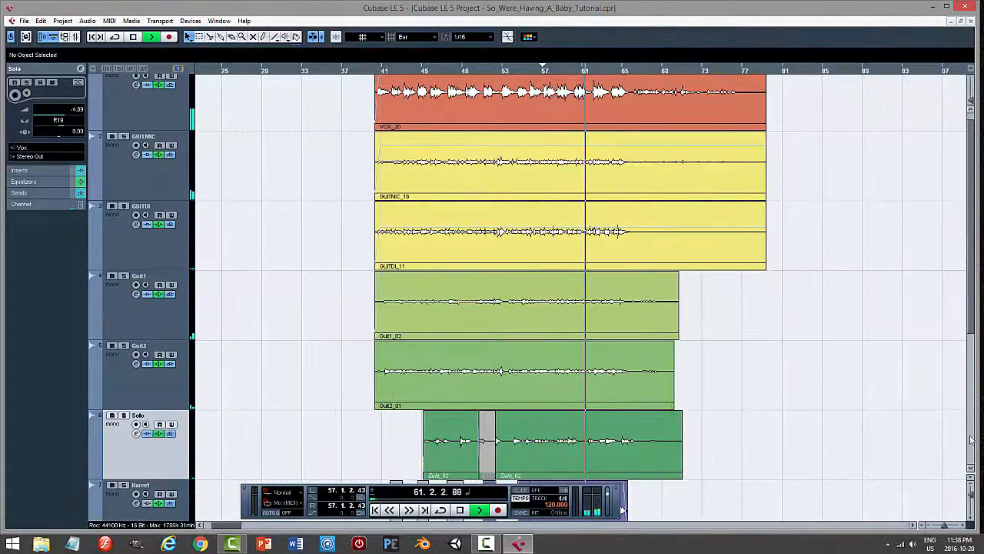
scroll(971, 323, down, 5)
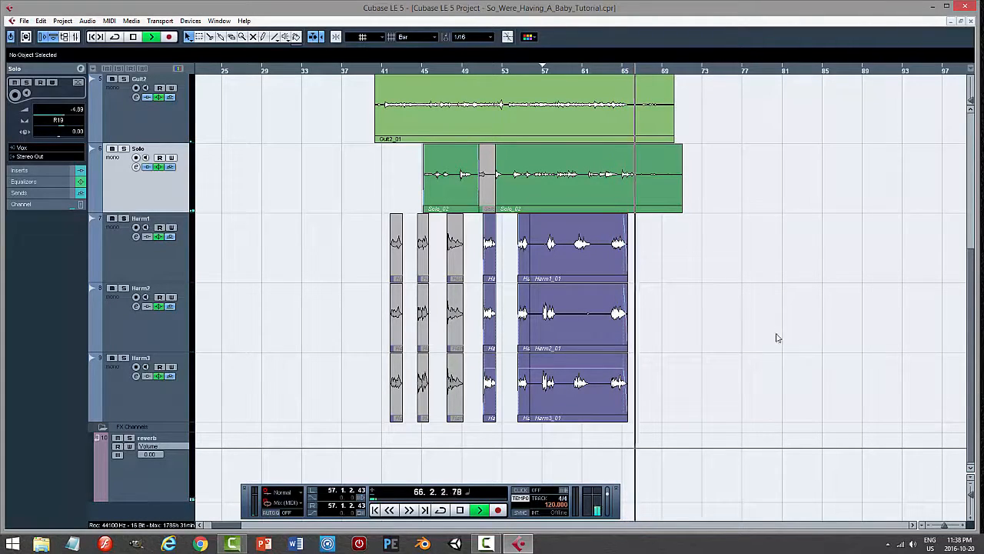
key(space)
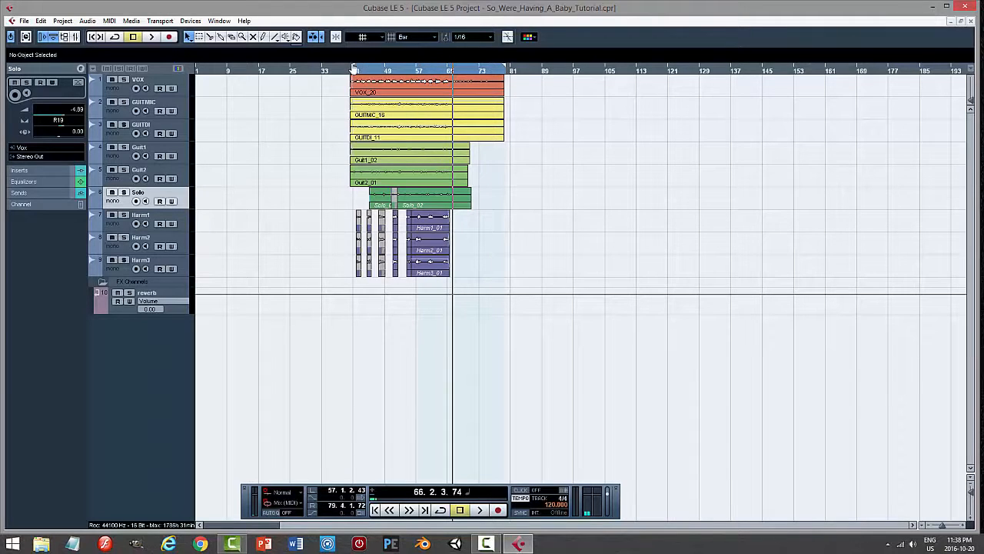
Set the locator range from about bar 39 to bar 79 around the song and open the Audio Mixdown export.
click(349, 70)
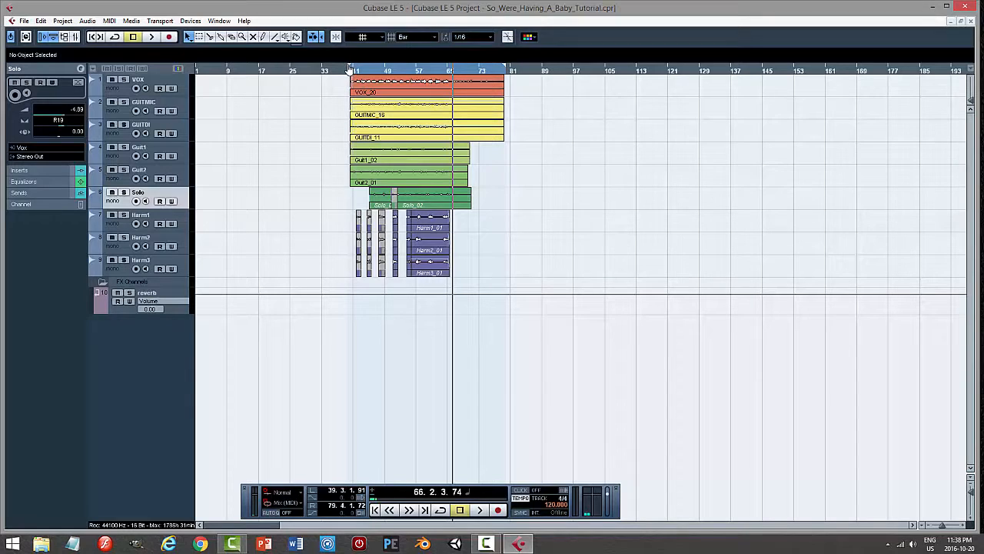
click(16, 23)
mouse_move(42, 171)
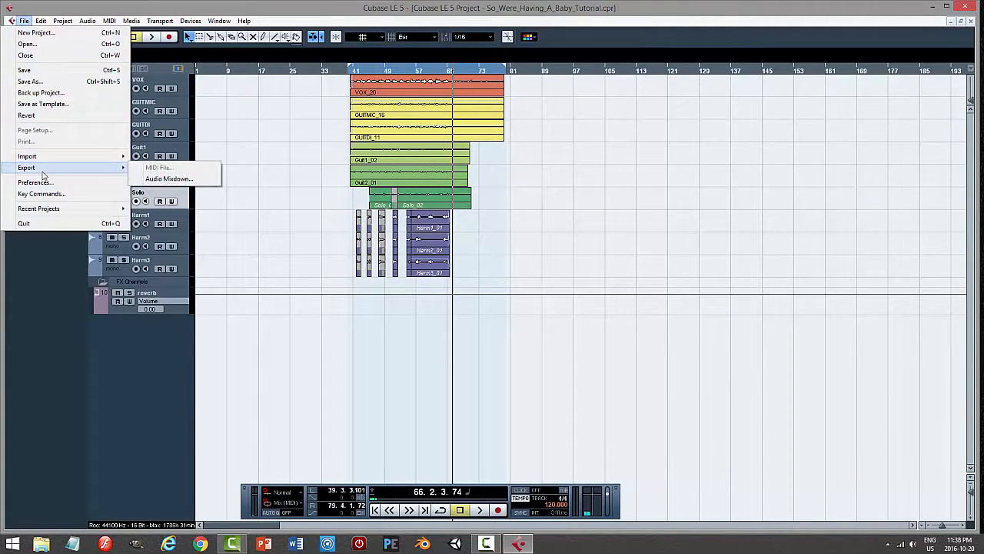
click(170, 178)
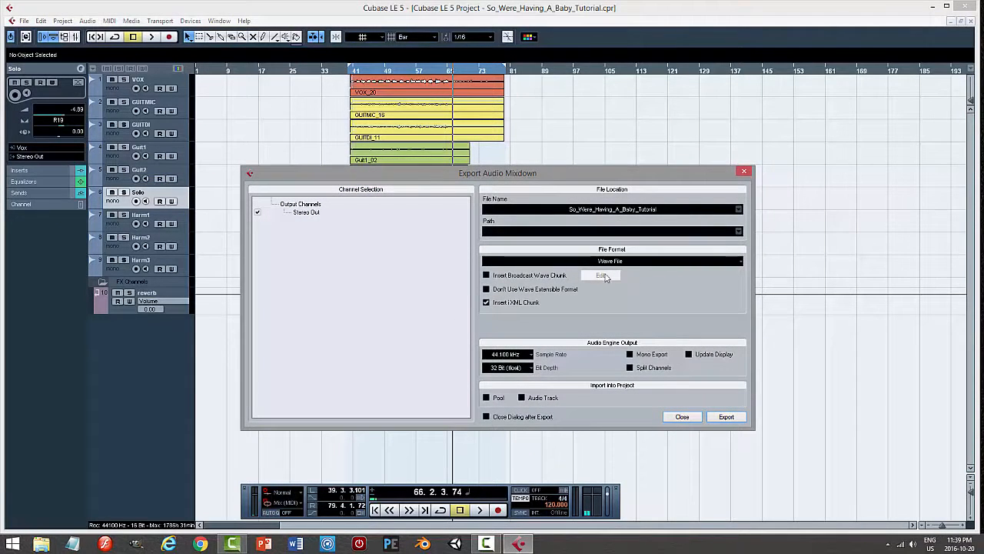
Set the mixdown's bit depth to 16 Bit and close the export dialog.
click(534, 371)
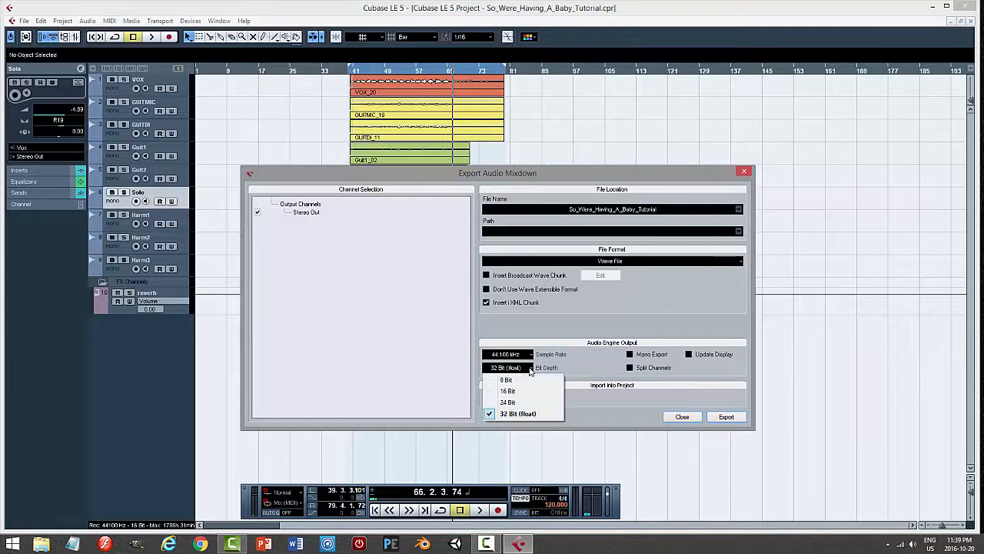
click(523, 390)
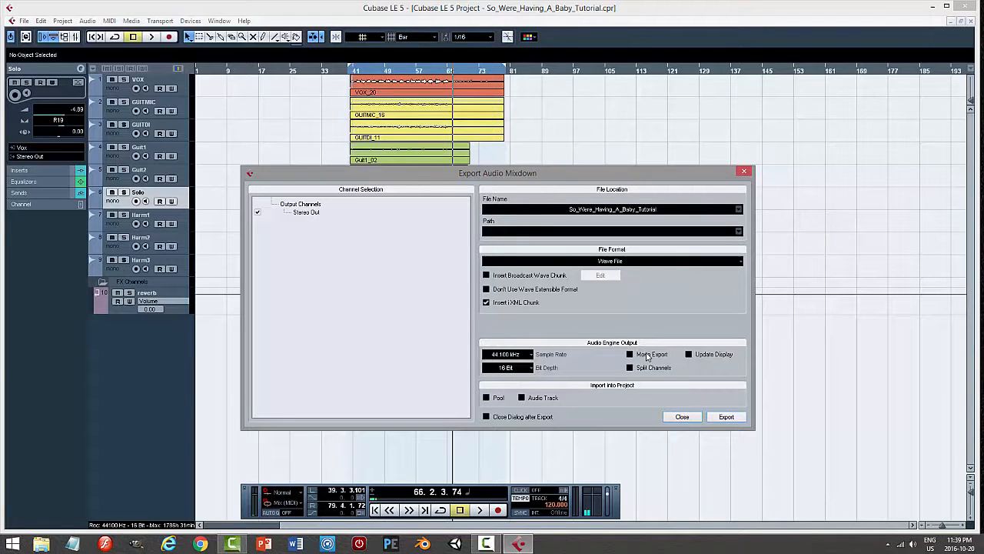
click(689, 419)
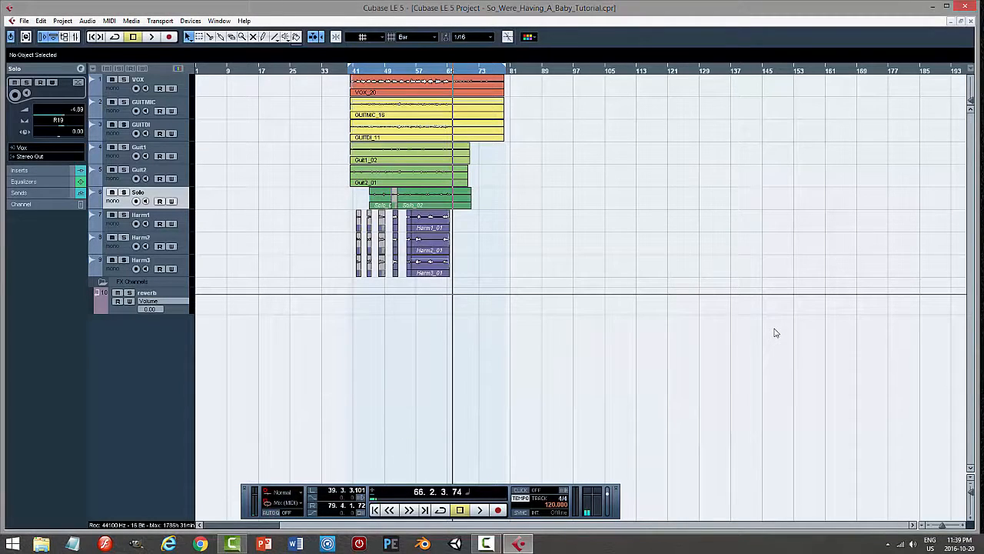
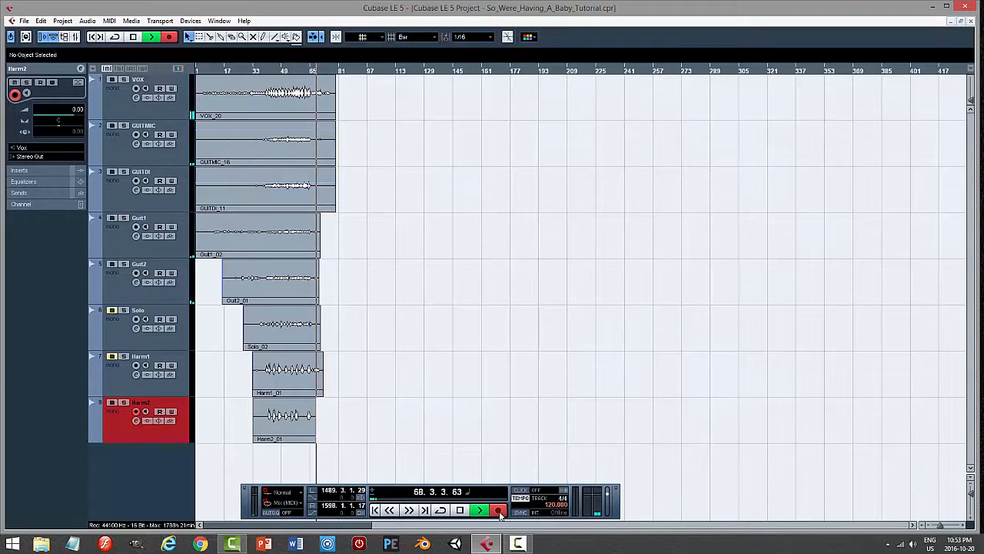
Stop recording Harm2 at about bar 69, deselect the recorded clip and disarm the track.
key(space)
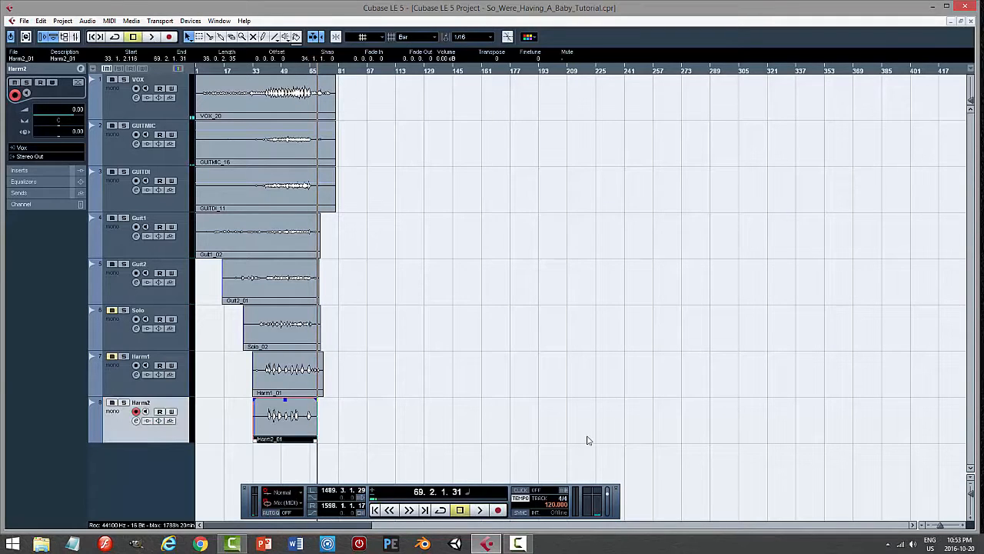
click(591, 357)
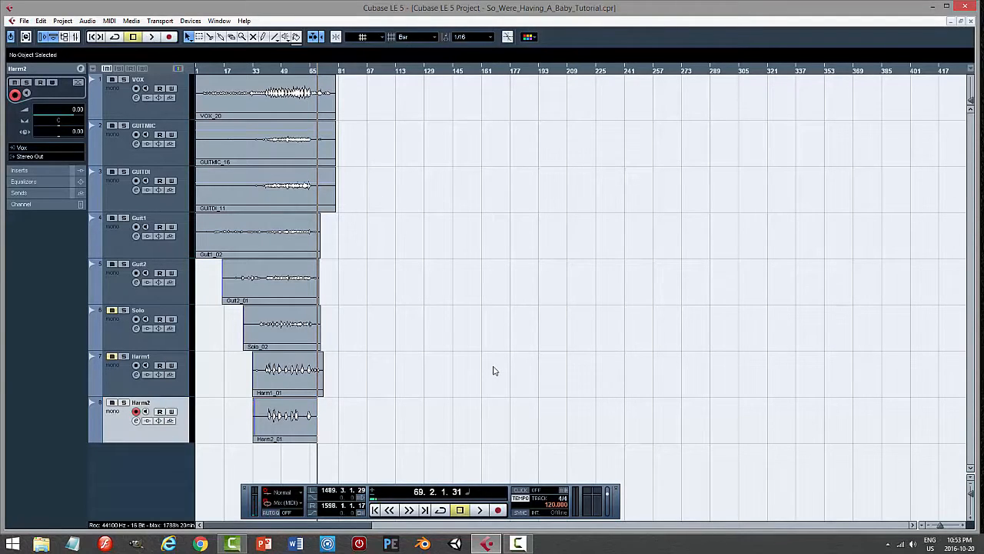
click(136, 411)
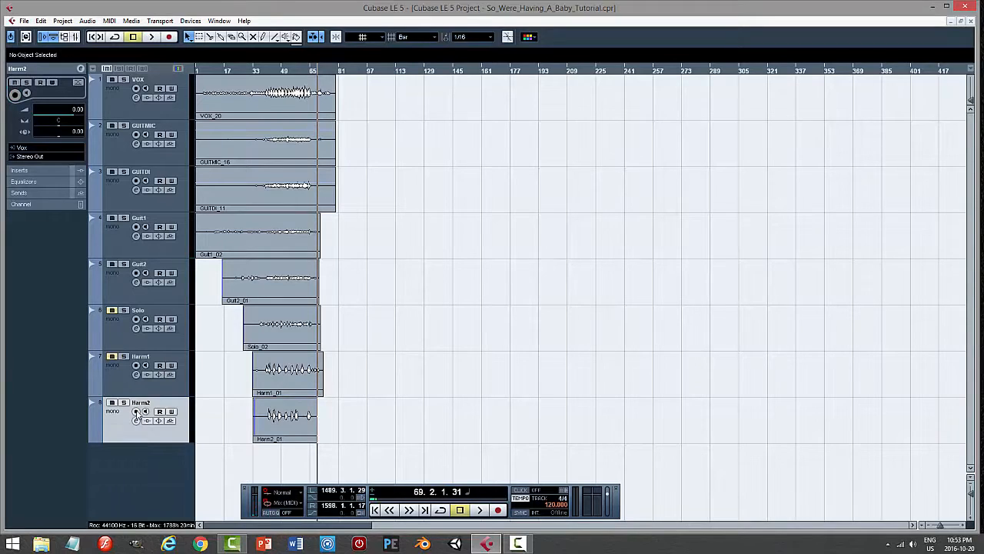
Pan Harm2 slightly to the right, and set Harm1 to pan L32 with its volume at -2.75.
click(136, 366)
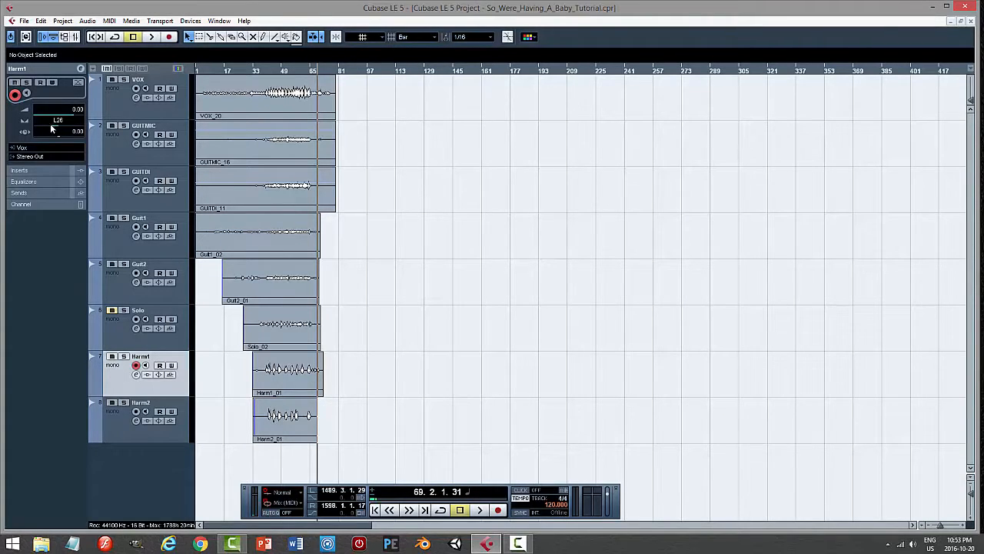
click(120, 420)
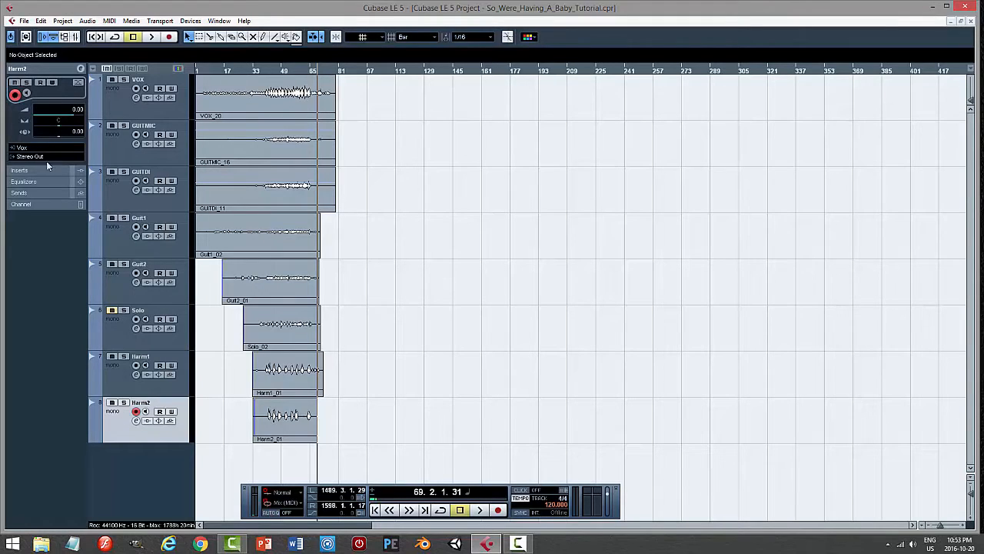
drag(60, 131, 67, 132)
click(121, 383)
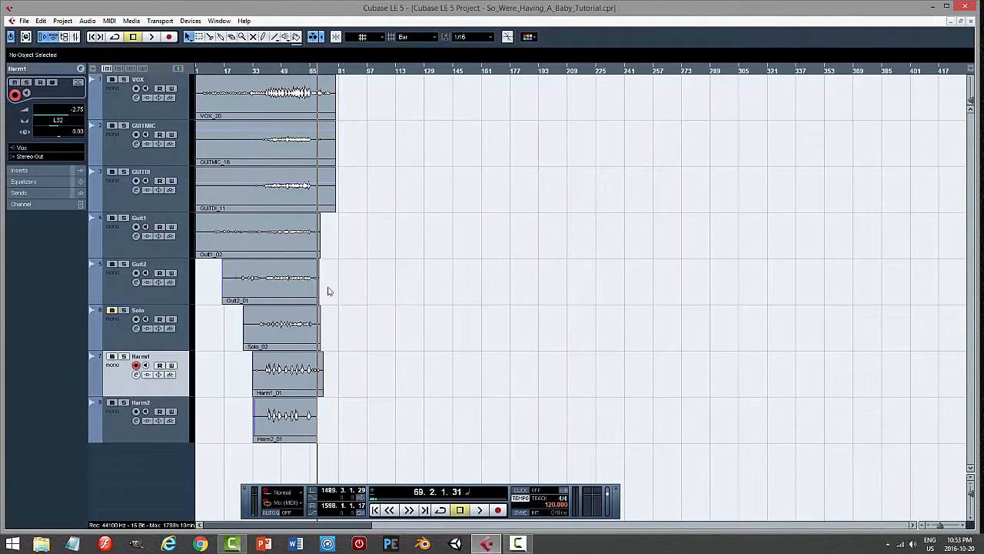
Audition both harmonies from about bar 39 to bar 45, disarm Harm1 during playback and return the cursor to about bar 31.
click(246, 71)
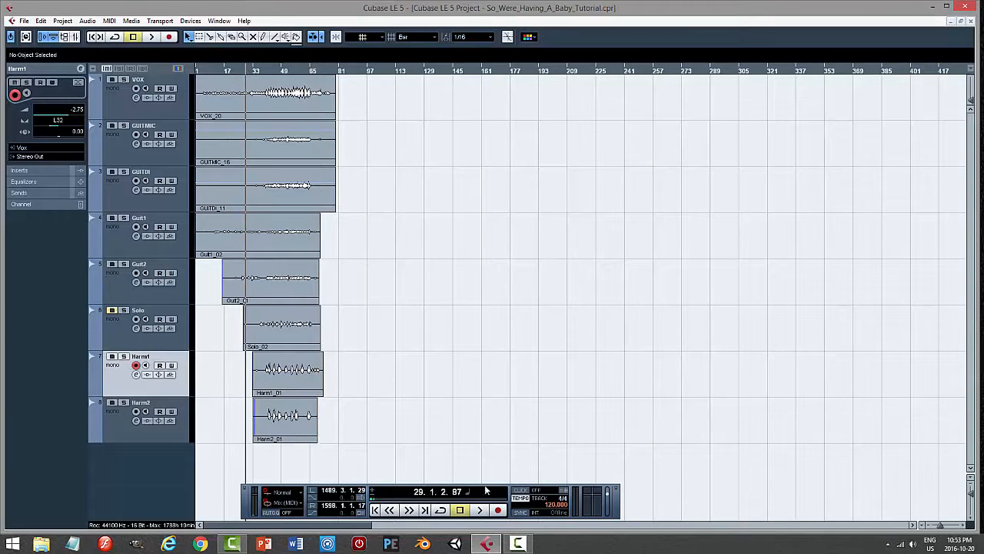
click(263, 71)
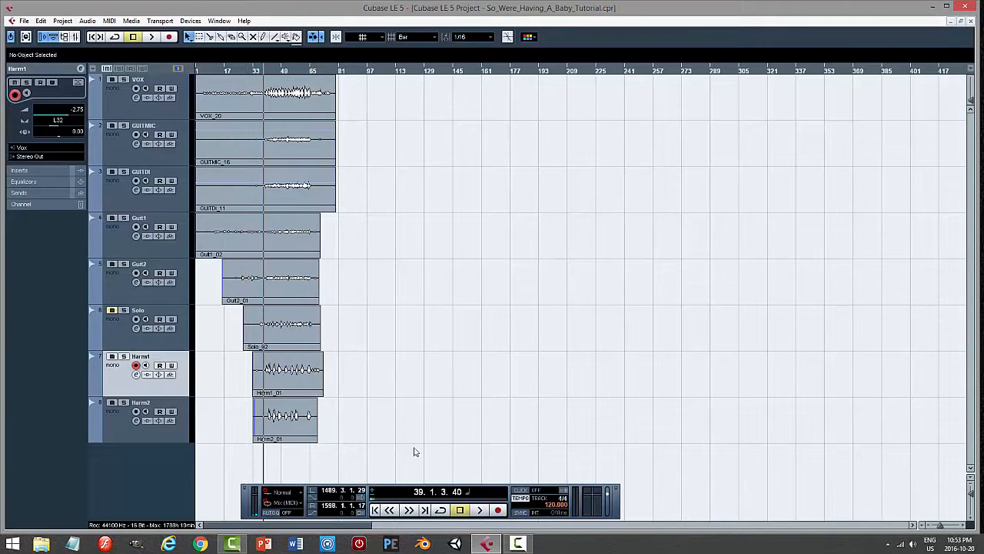
key(space)
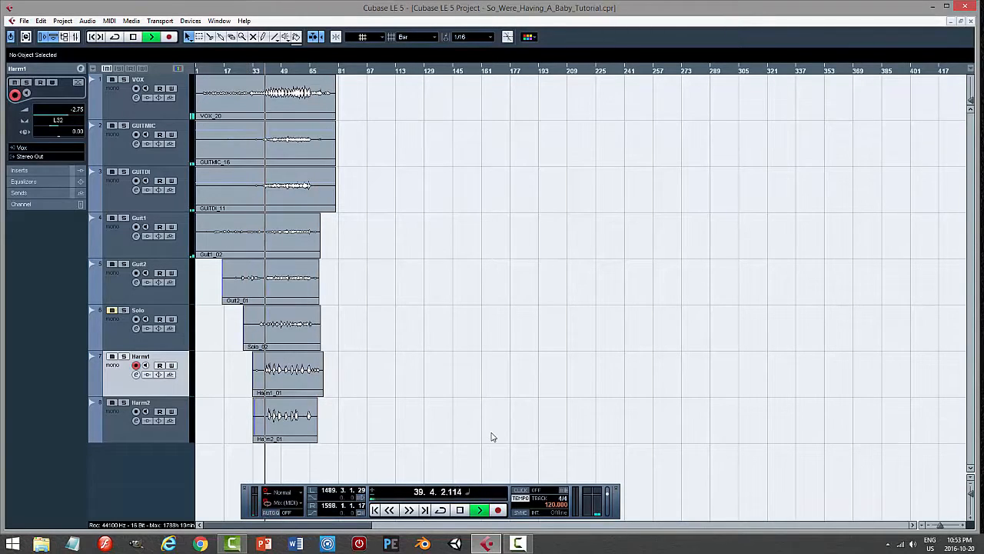
click(136, 365)
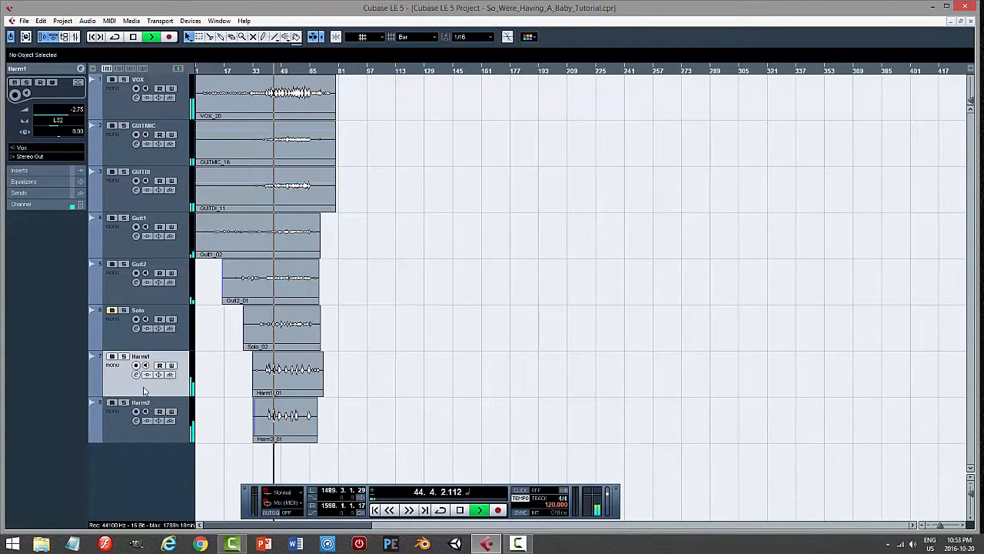
key(space)
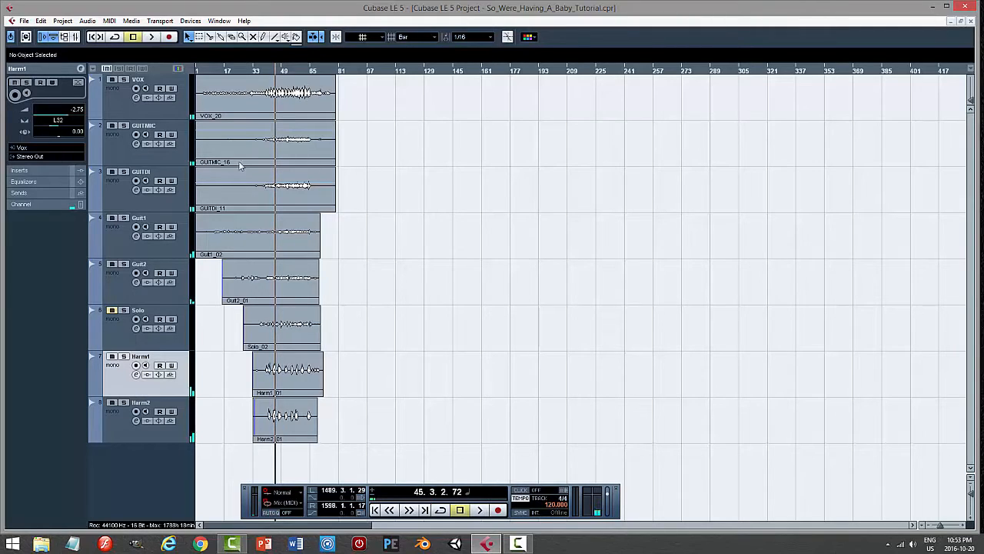
click(250, 73)
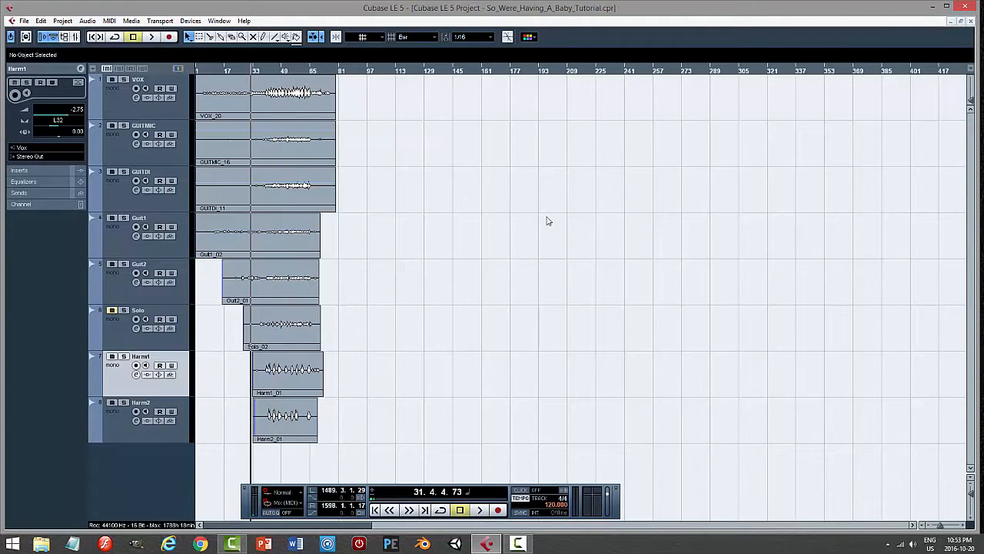
click(519, 543)
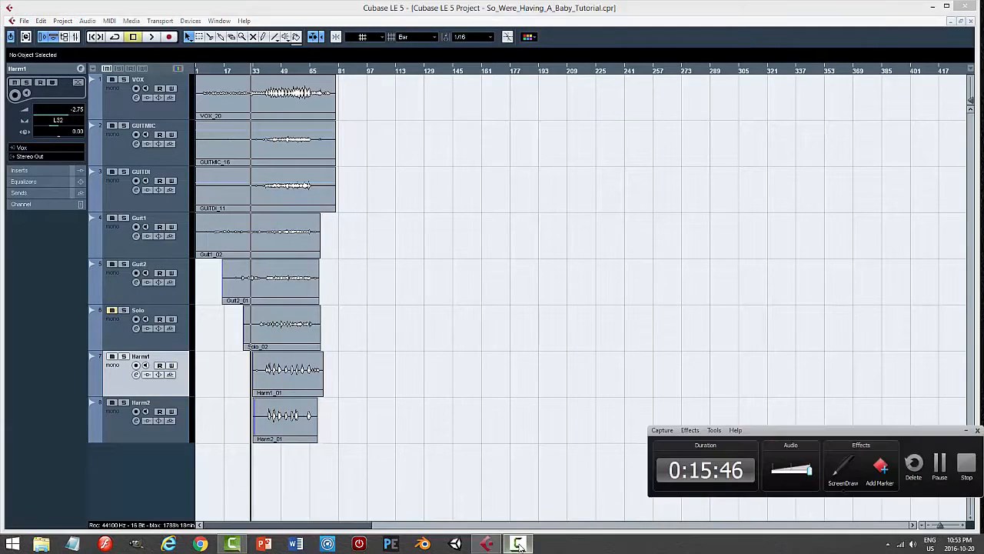
click(966, 435)
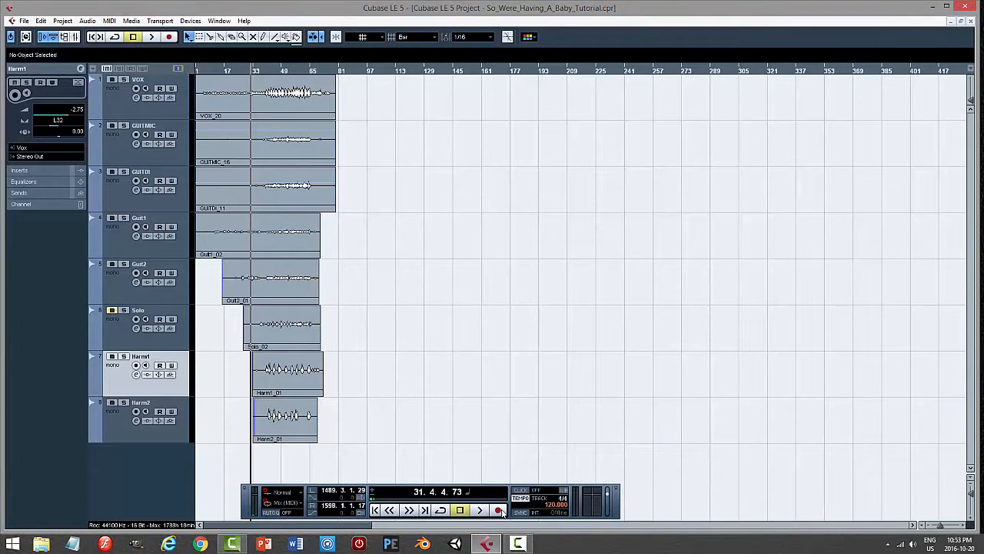
Run the transport in record from about bar 31 with no track armed and stop it past bar 68.
click(498, 511)
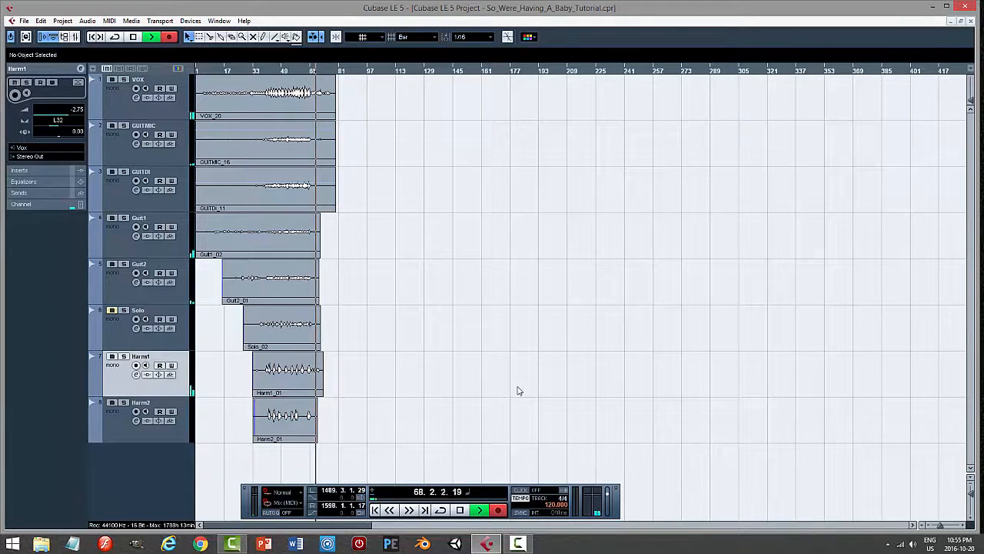
key(space)
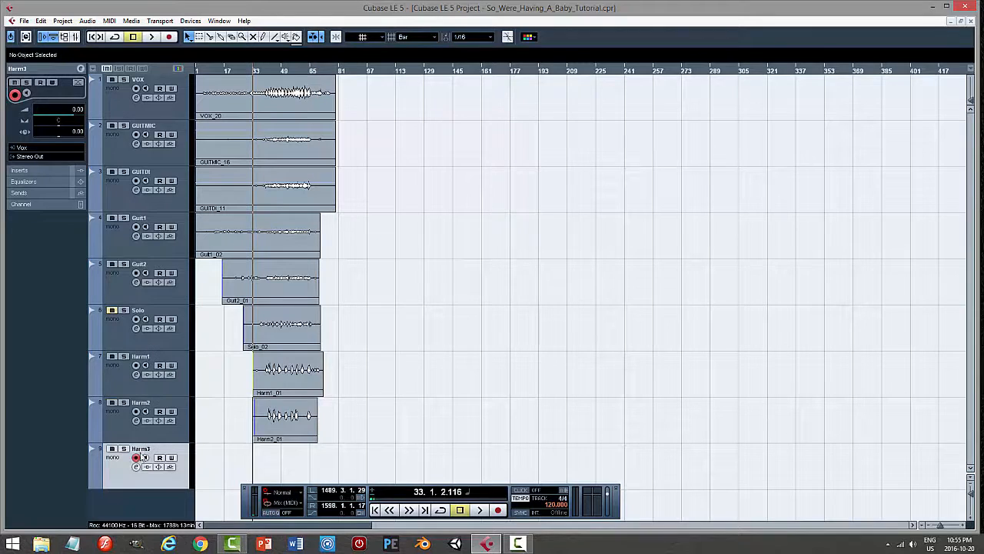
Start recording a third harmony on the armed Harm3 track from about bar 33.
click(498, 510)
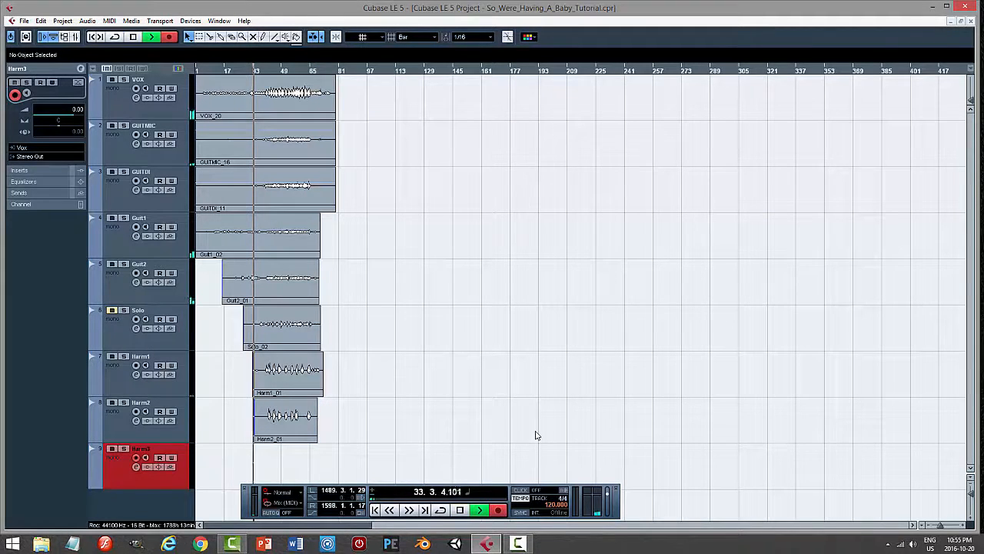